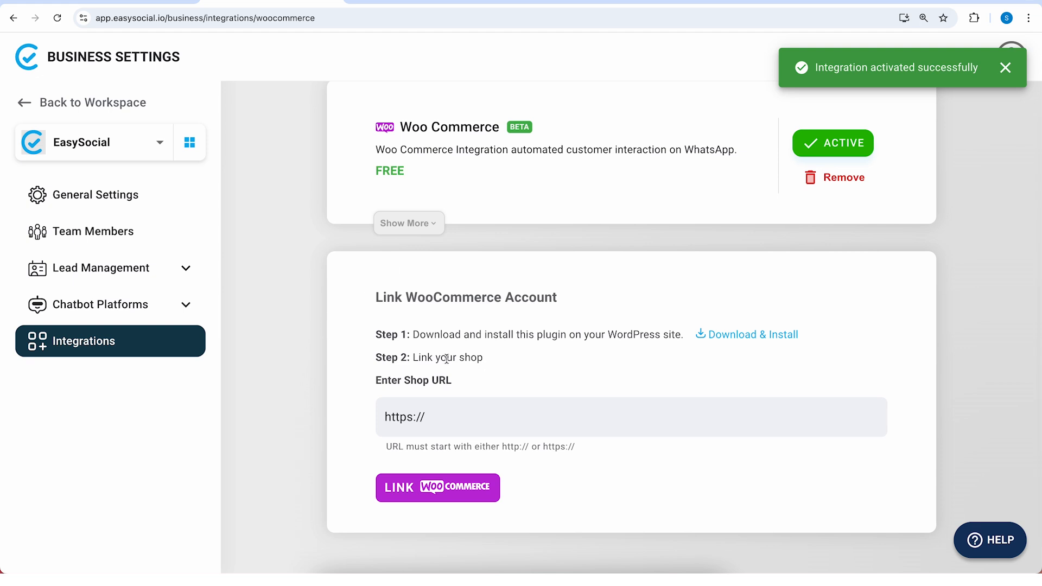
# Download the WooCommerce integration plugin, and open the page for adding a new plugin on the WordPress admin site
pyautogui.click(734, 341)
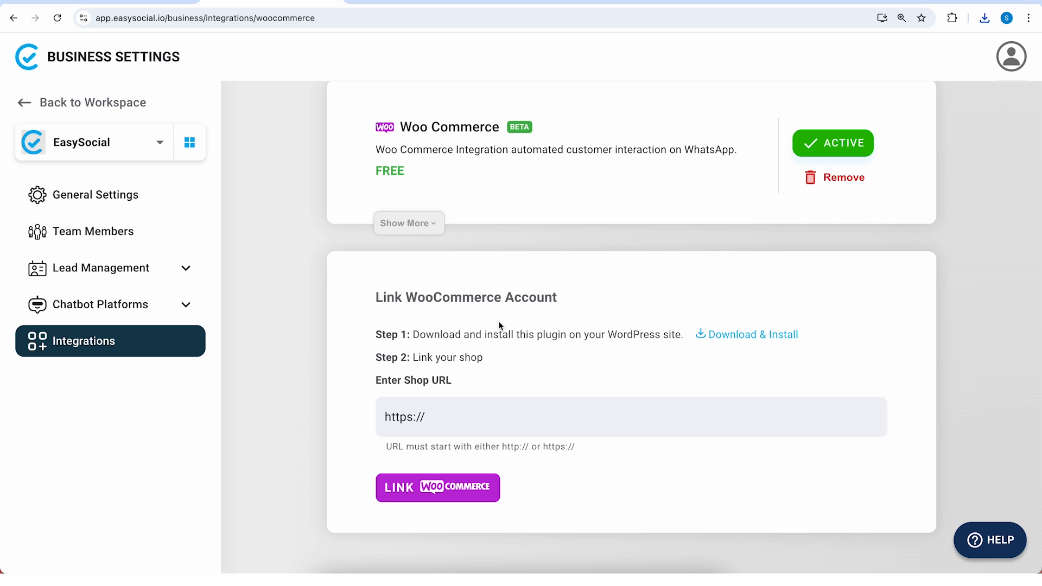
pyautogui.click(710, 2)
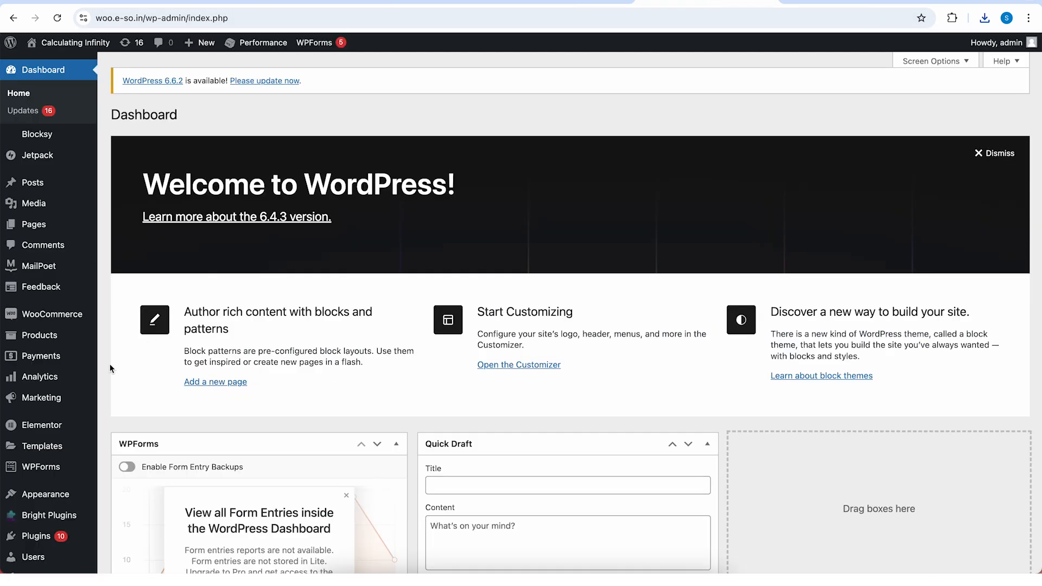
pyautogui.scroll(-2, 33, 315)
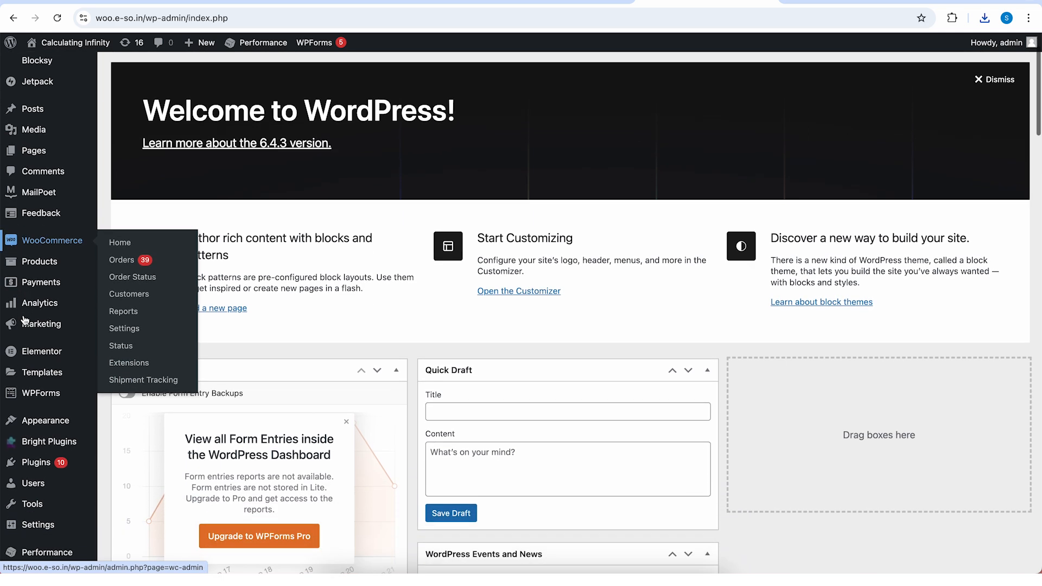
pyautogui.moveTo(38, 465)
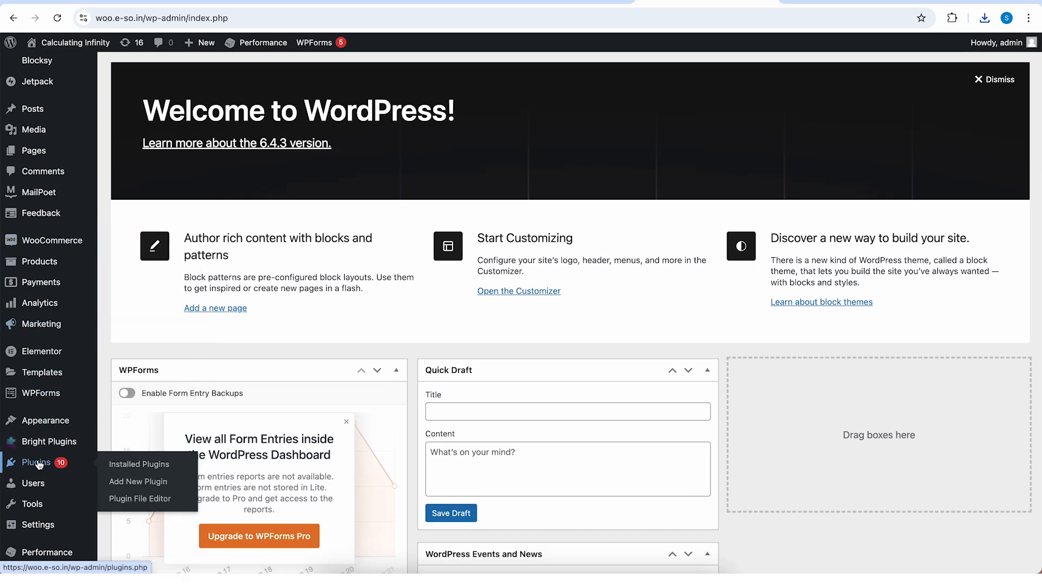
pyautogui.click(156, 483)
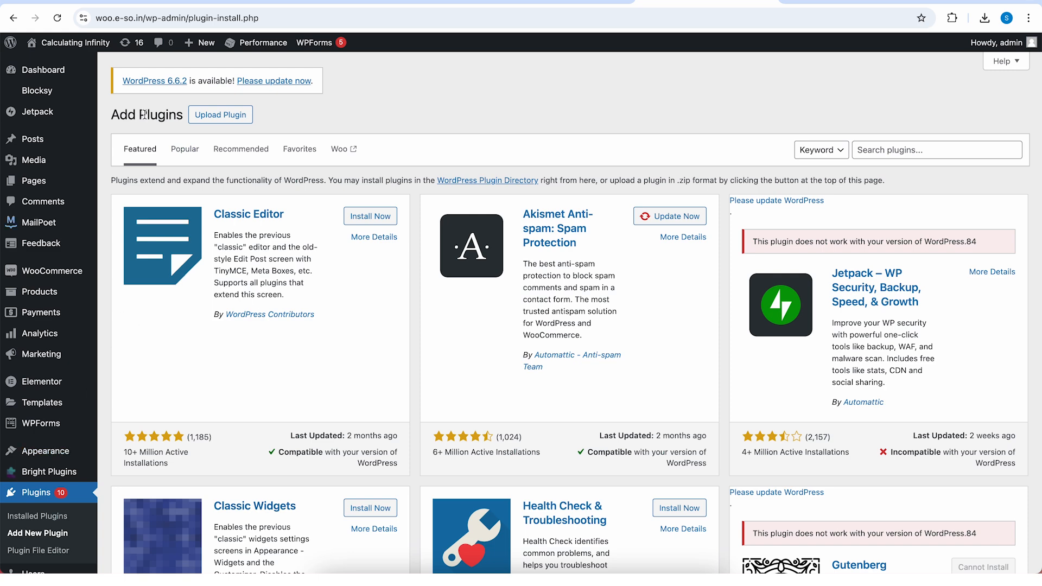
# Select WhatsApp Automation by EasySocial.zip from the Downloads folder as the plugin file to upload
pyautogui.click(219, 119)
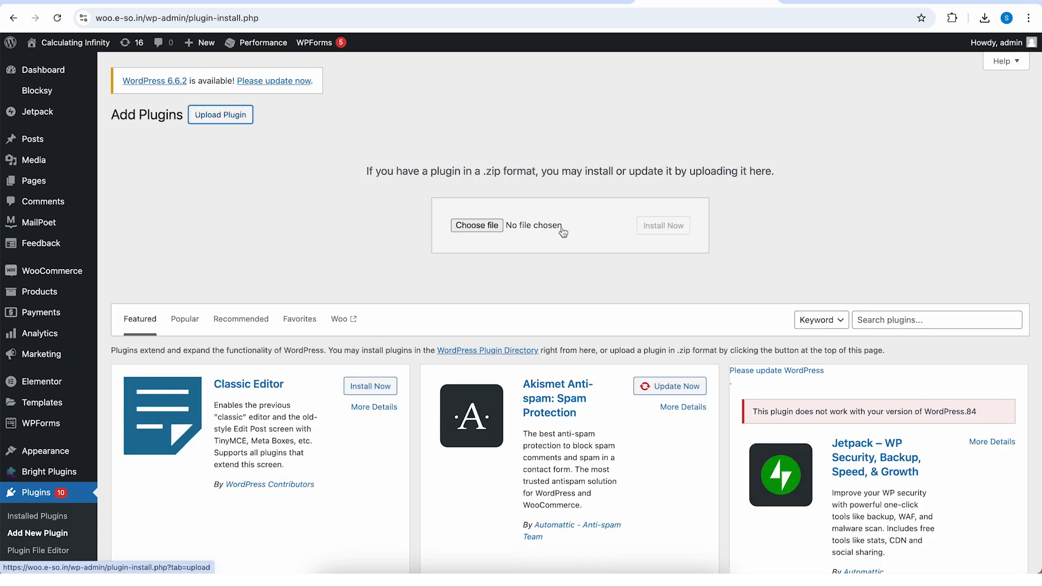
pyautogui.click(473, 226)
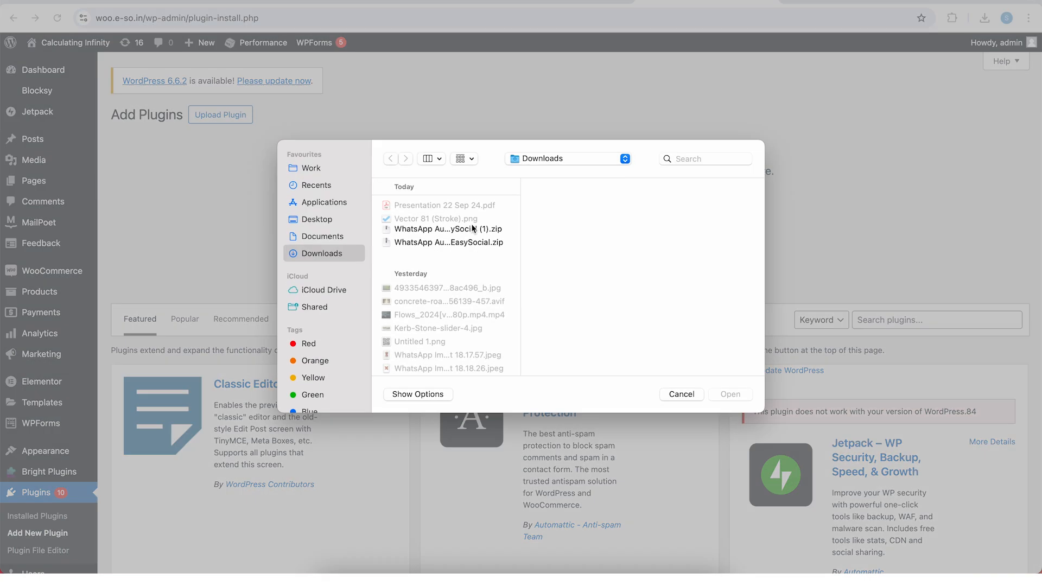
pyautogui.click(462, 247)
pyautogui.doubleClick(462, 247)
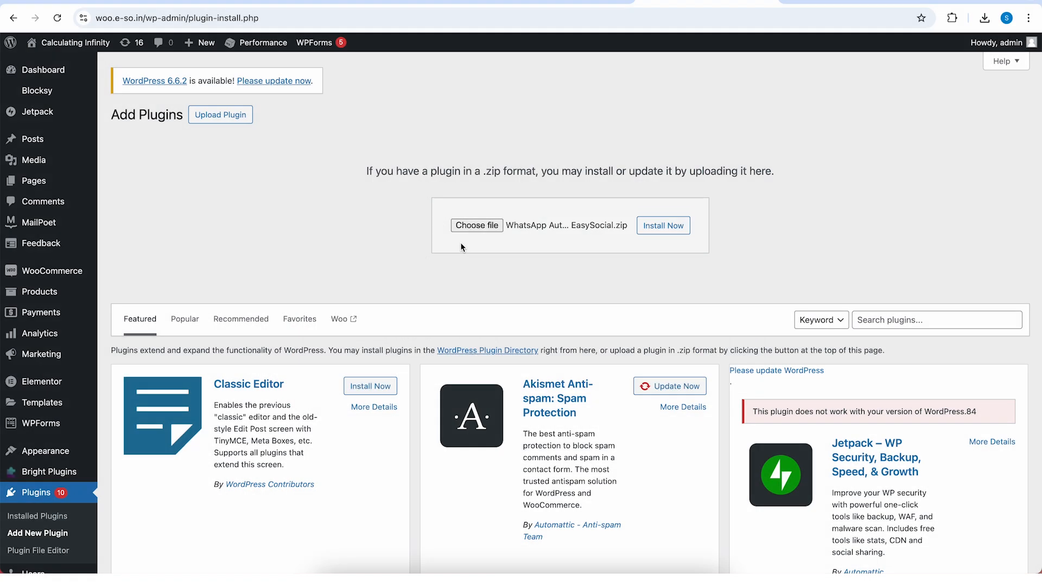
# Install and activate the uploaded plugin, and find WhatsApp Automation by EasySocial among the installed plugins
pyautogui.click(664, 227)
pyautogui.click(665, 227)
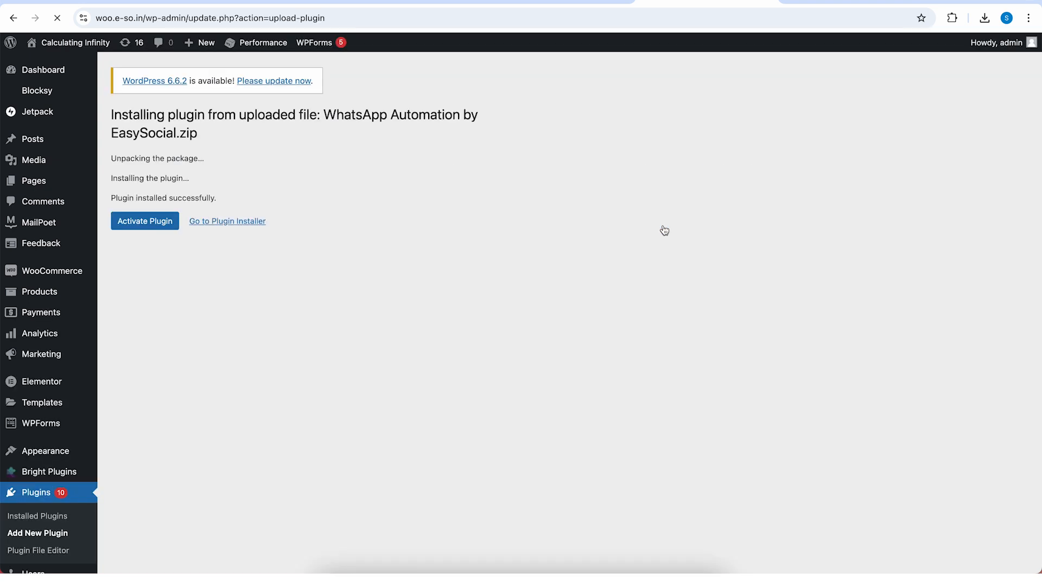
pyautogui.click(143, 221)
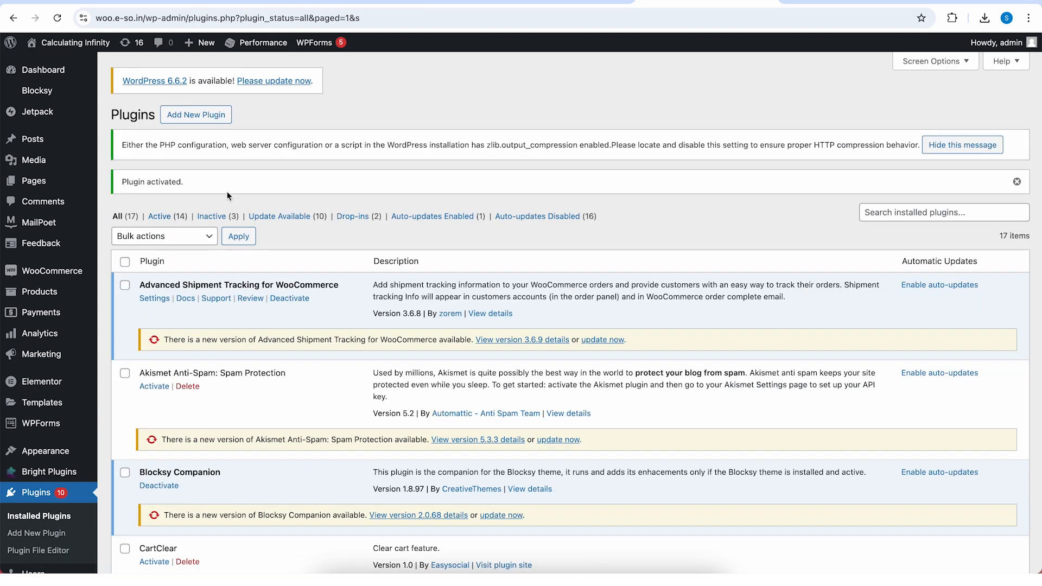
pyautogui.scroll(-10, 227, 192)
pyautogui.scroll(-4, 227, 195)
pyautogui.scroll(-6, 228, 196)
pyautogui.scroll(-3, 228, 196)
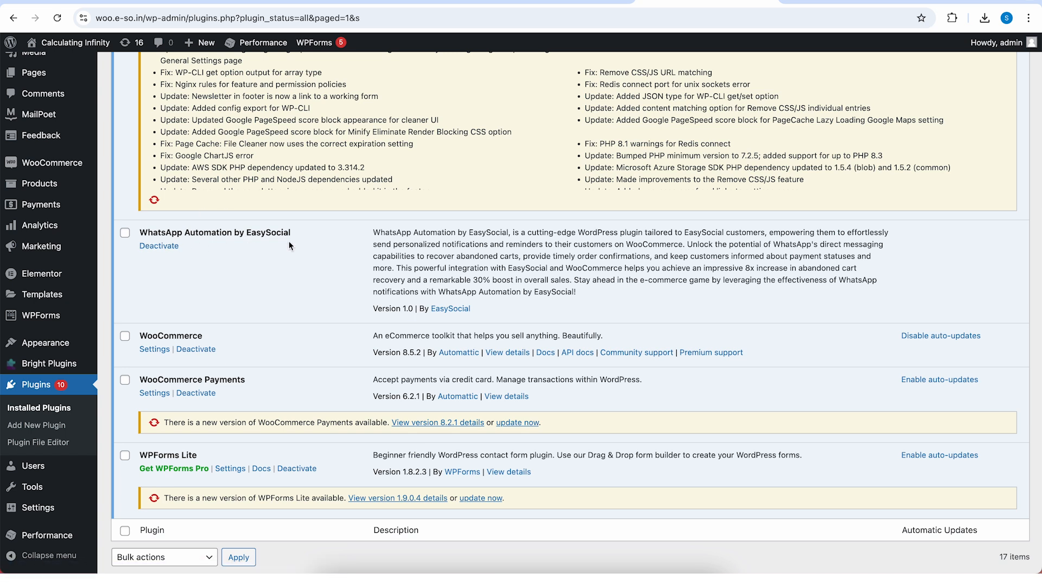
# Copy the shop's web address, woo.e-so.in, from the open storefront page
pyautogui.click(272, 4)
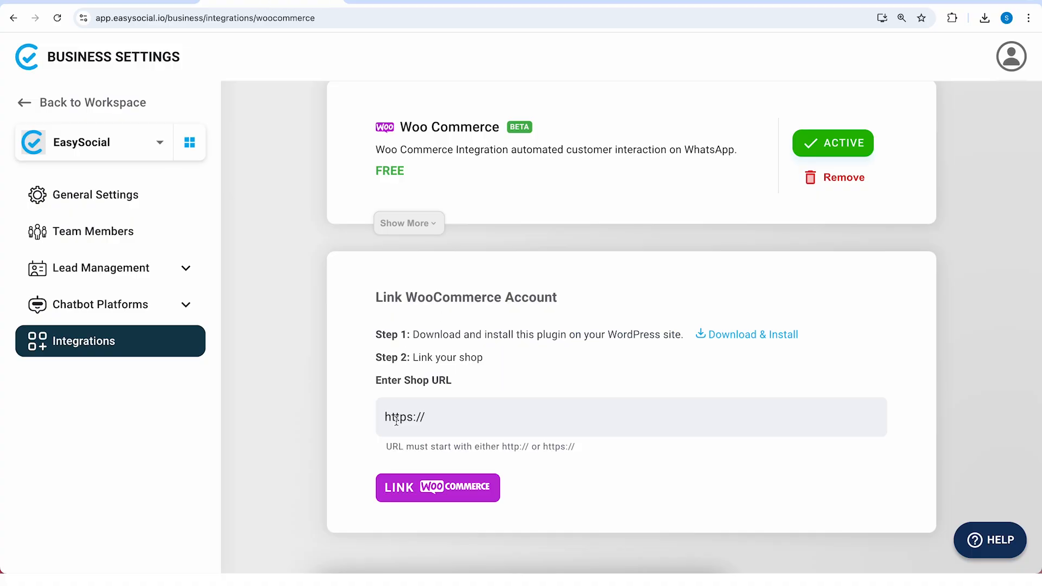
pyautogui.moveTo(419, 359); pyautogui.dragTo(465, 358)
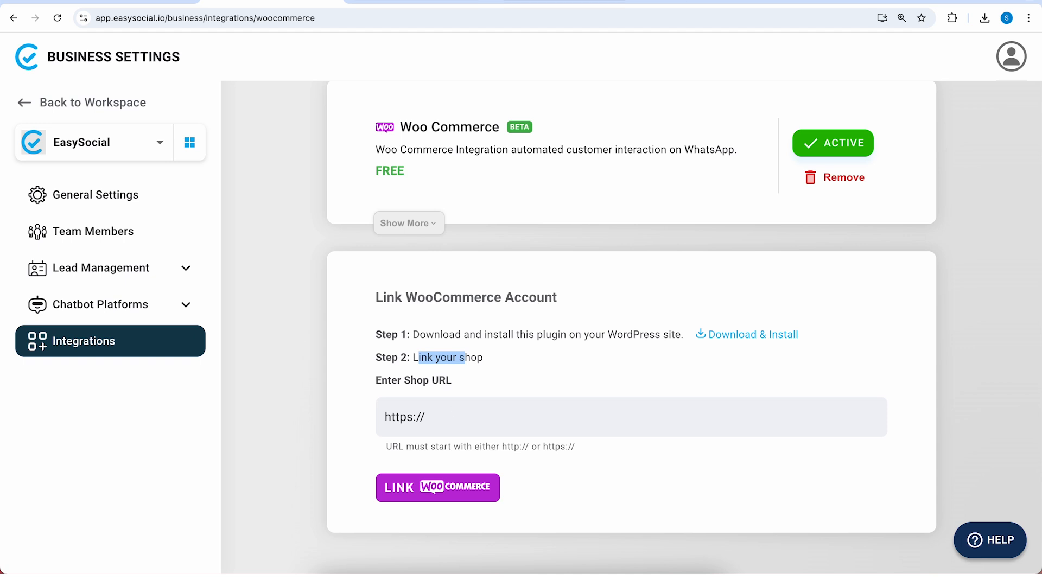
pyautogui.click(562, 1)
pyautogui.moveTo(144, 20); pyautogui.dragTo(69, 18)
pyautogui.hotkey('ctrl', 'c')
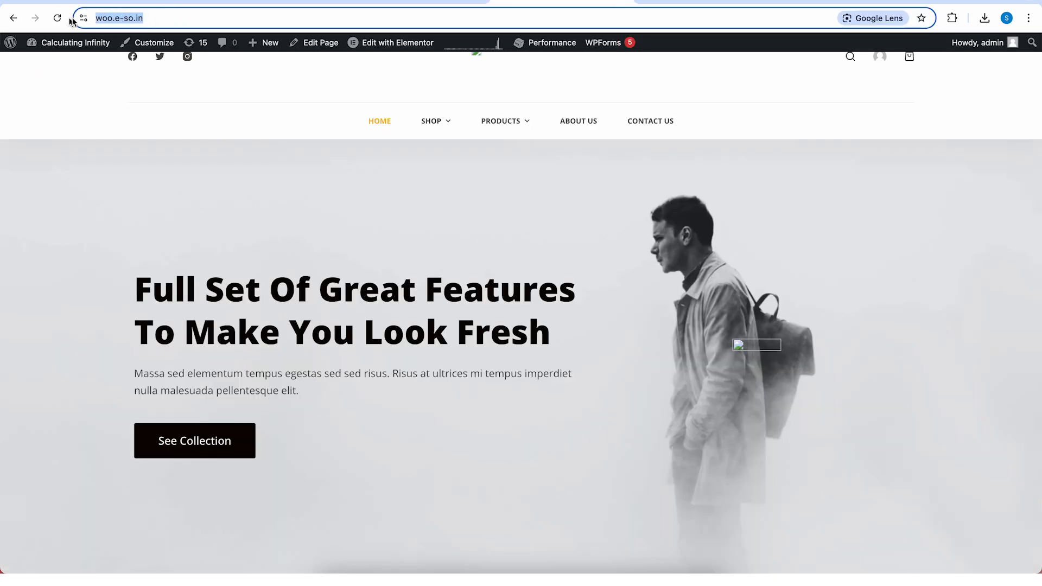
pyautogui.click(325, 5)
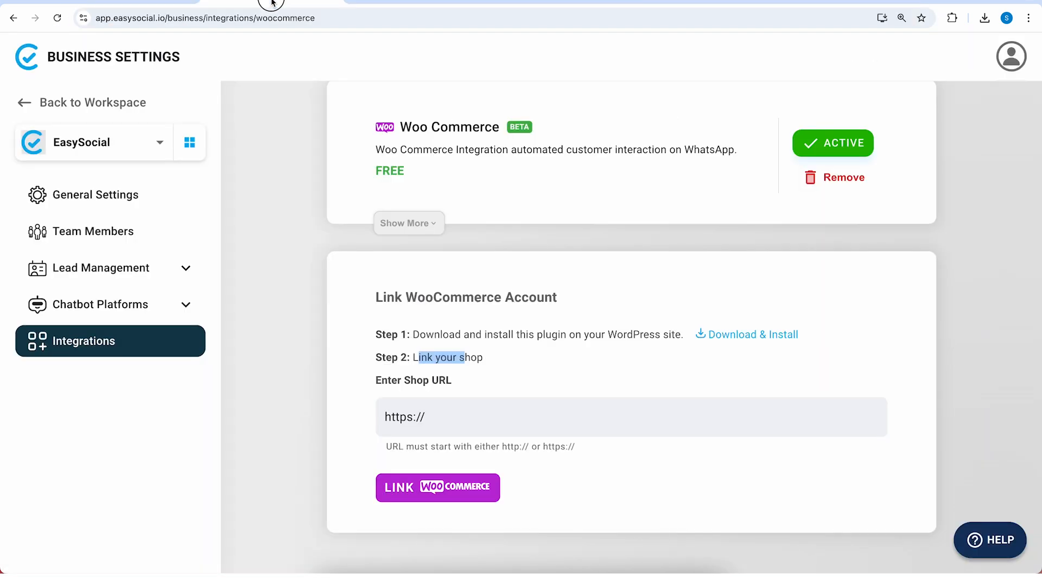
pyautogui.click(504, 415)
pyautogui.moveTo(506, 414); pyautogui.dragTo(347, 411)
pyautogui.hotkey('ctrl', 'v')
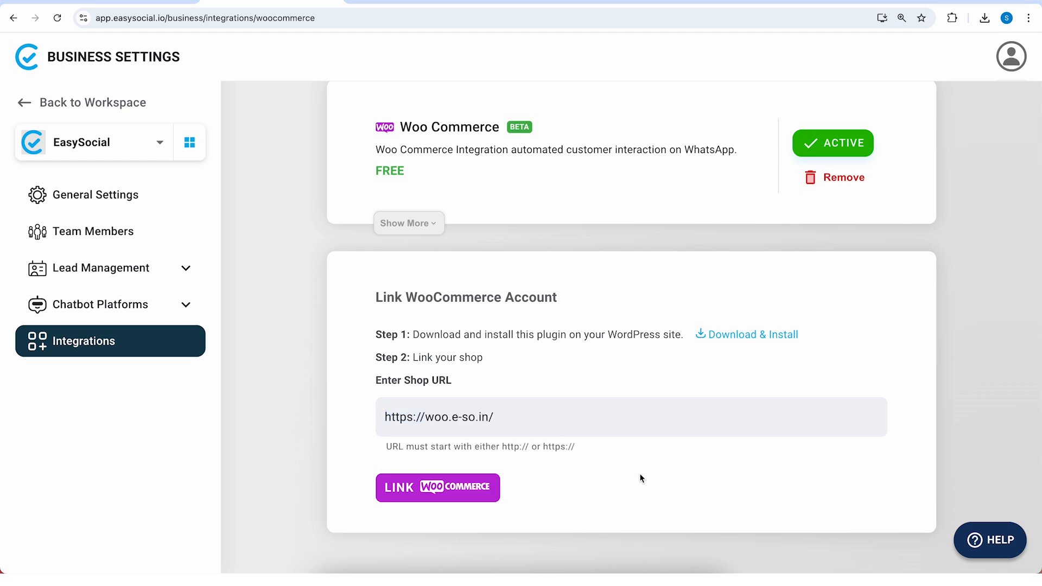
# Link the WooCommerce shop and approve EasySocial Event Messaging's read/write access to the store
pyautogui.click(472, 494)
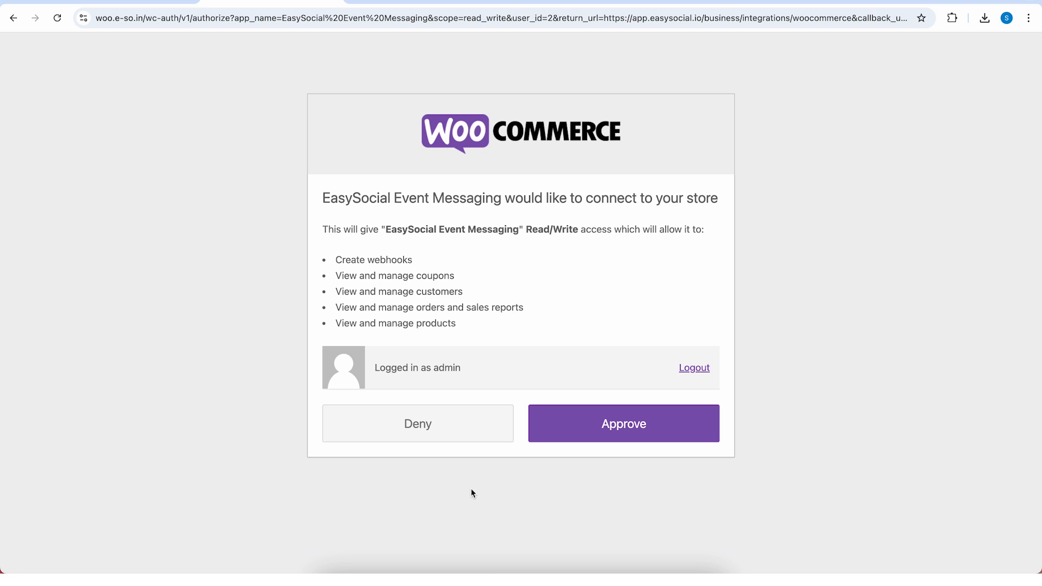
pyautogui.click(641, 425)
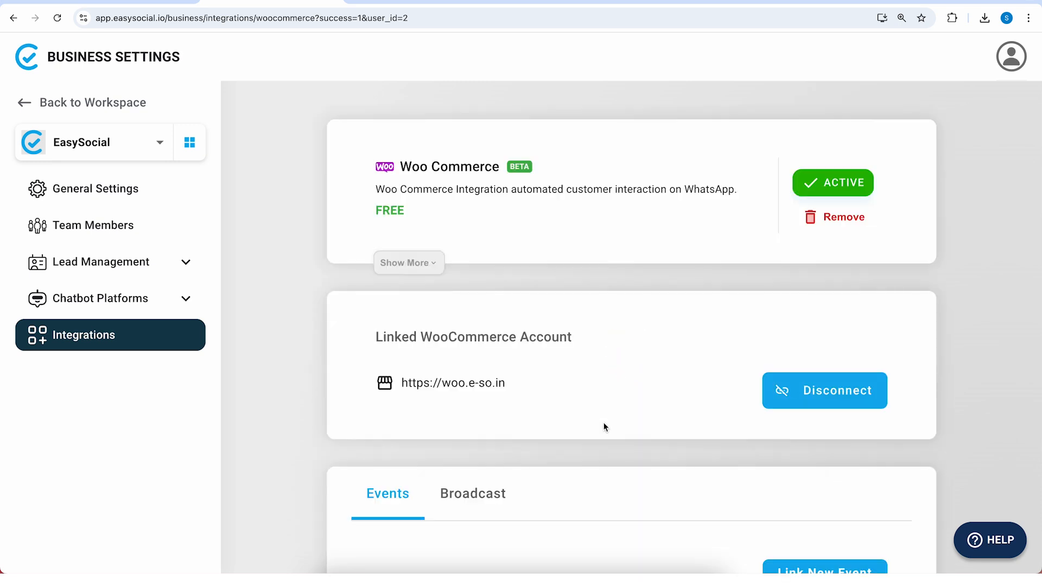
pyautogui.scroll(-2, 603, 423)
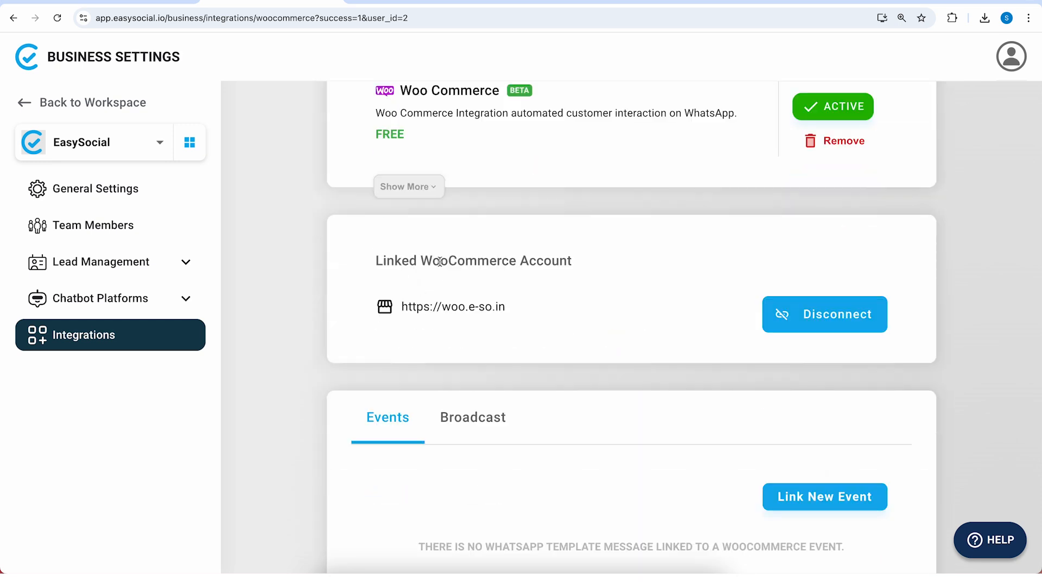
pyautogui.moveTo(421, 262); pyautogui.dragTo(597, 260)
pyautogui.click(574, 295)
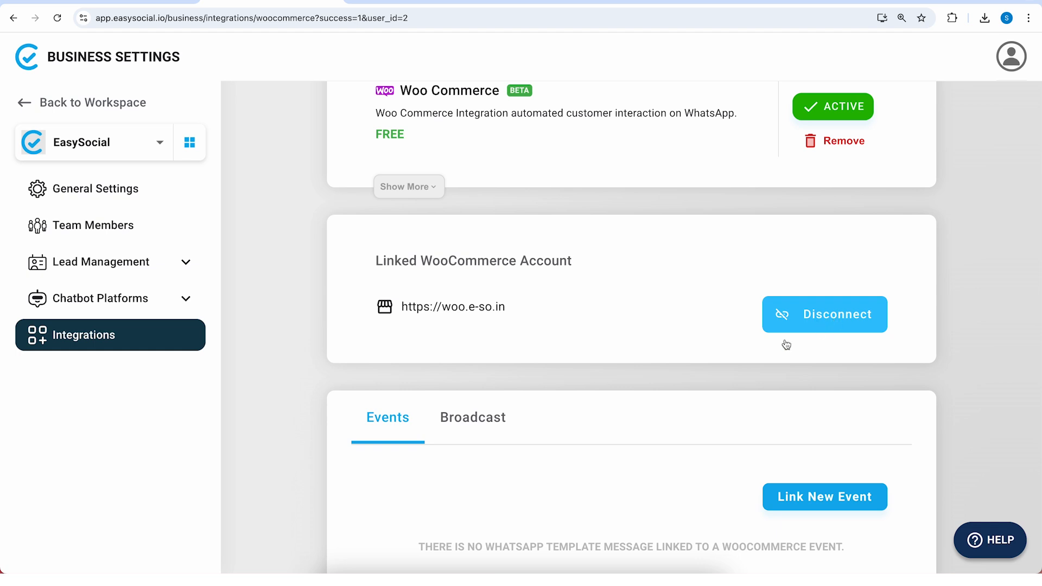
# Start linking a new event, with Processing as the WooCommerce event and woo_order_processing as the message template
pyautogui.scroll(-2, 624, 340)
pyautogui.scroll(-1, 622, 340)
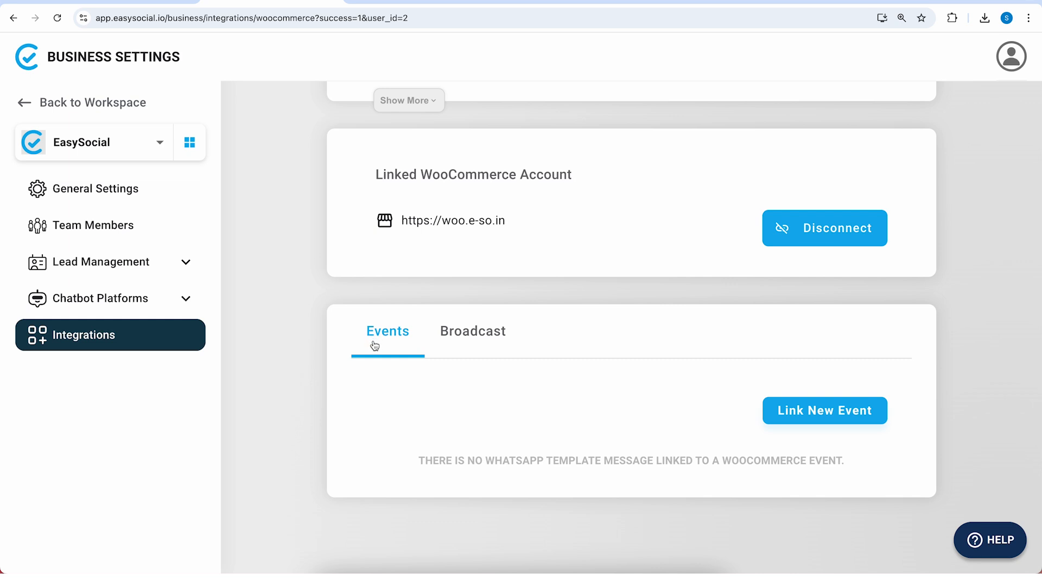
pyautogui.click(819, 420)
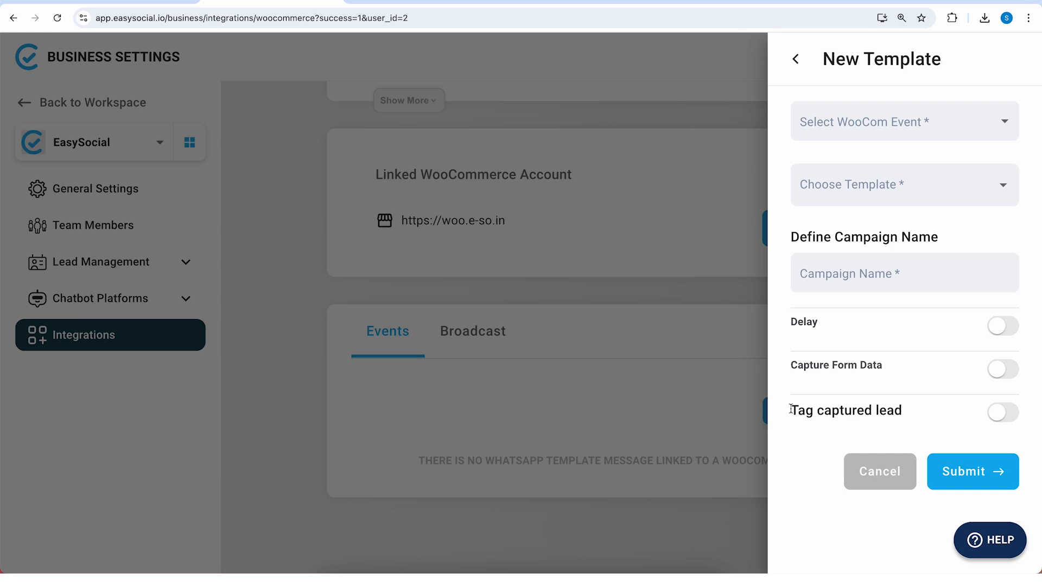
pyautogui.click(868, 131)
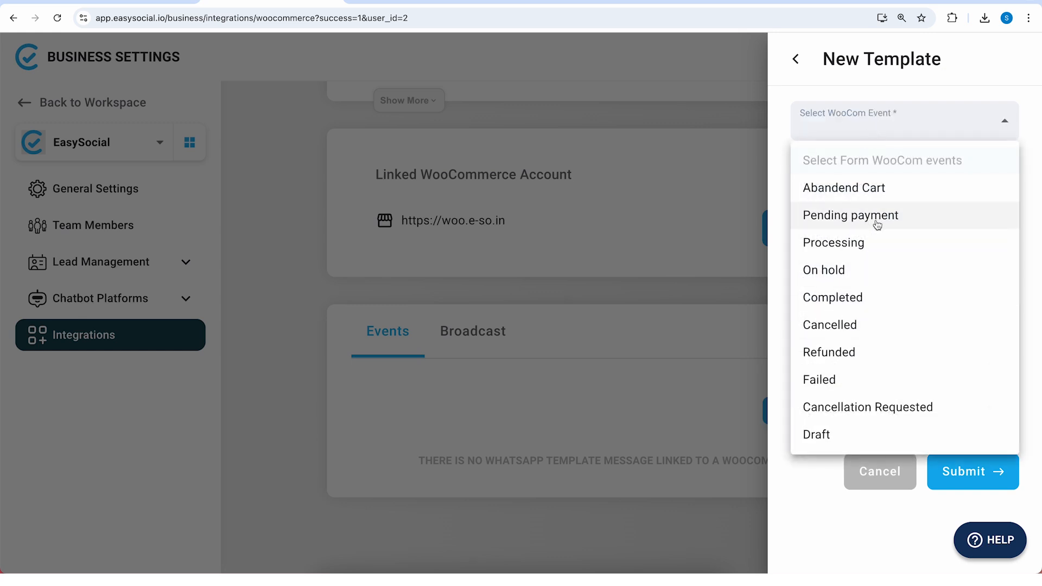
pyautogui.click(856, 247)
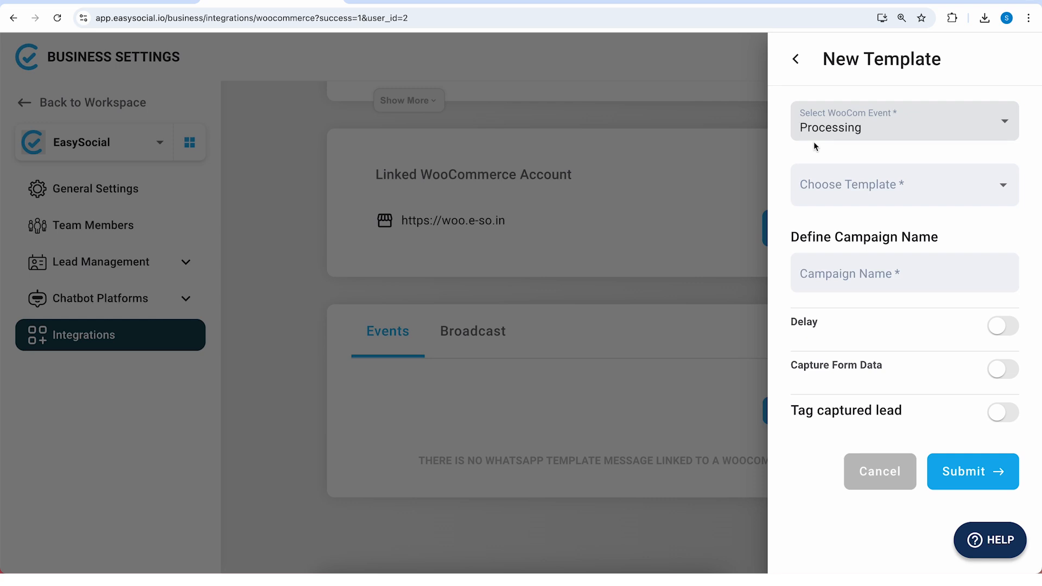
pyautogui.click(854, 190)
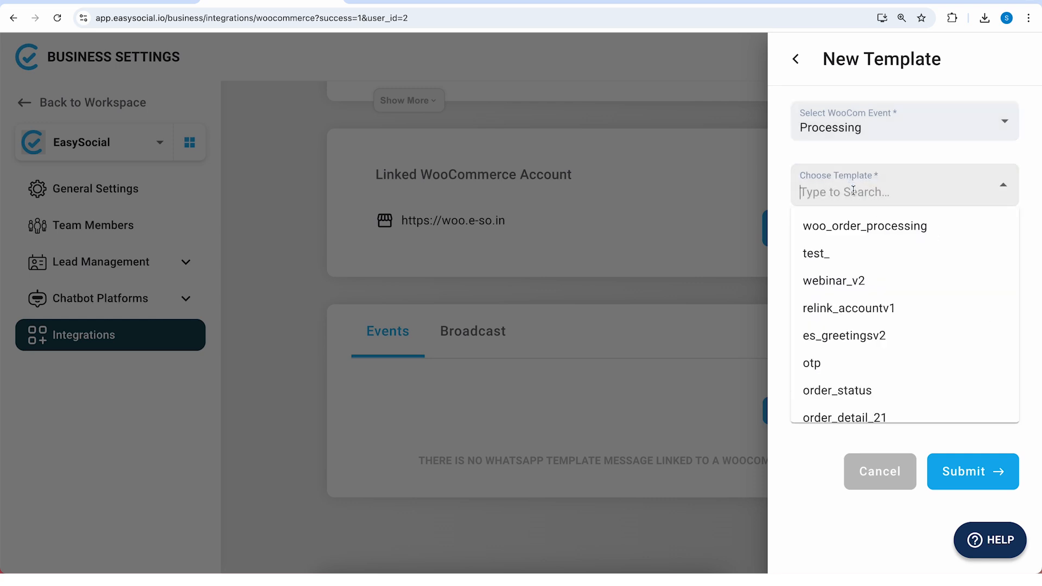
pyautogui.click(845, 229)
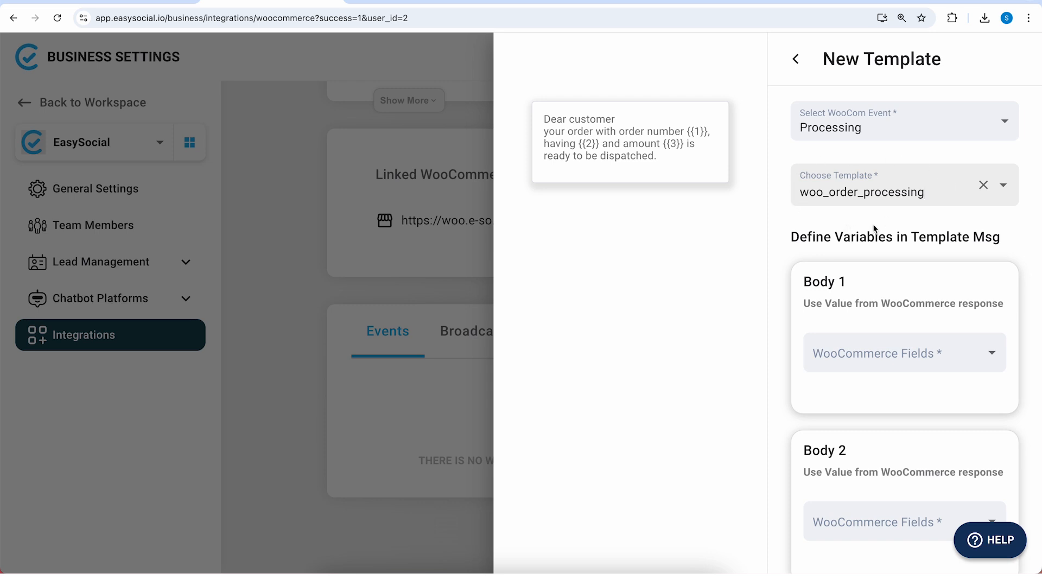
# Review the other WooCommerce events available for the template while keeping Processing selected
pyautogui.click(846, 132)
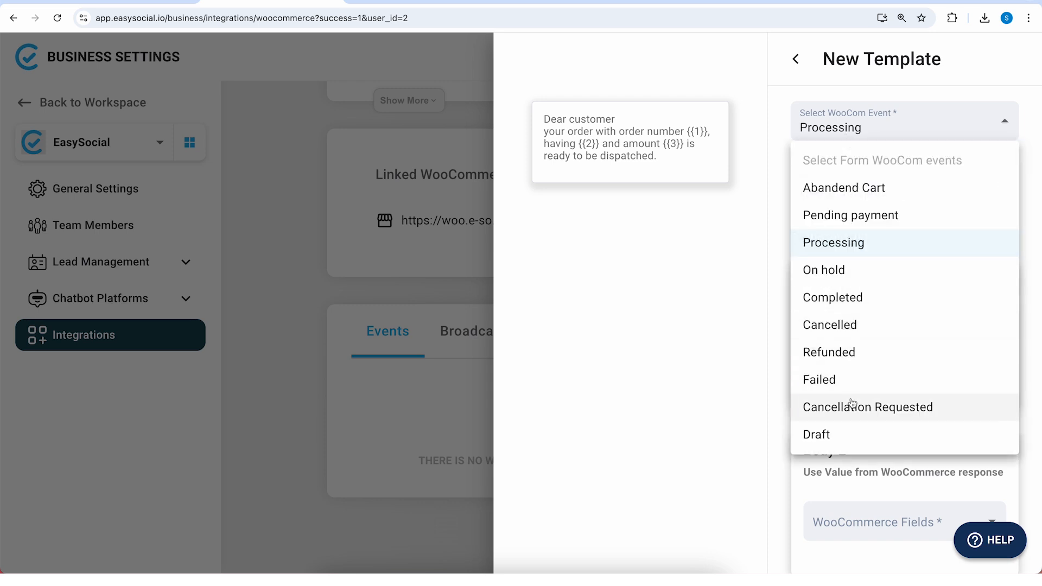
pyautogui.click(836, 247)
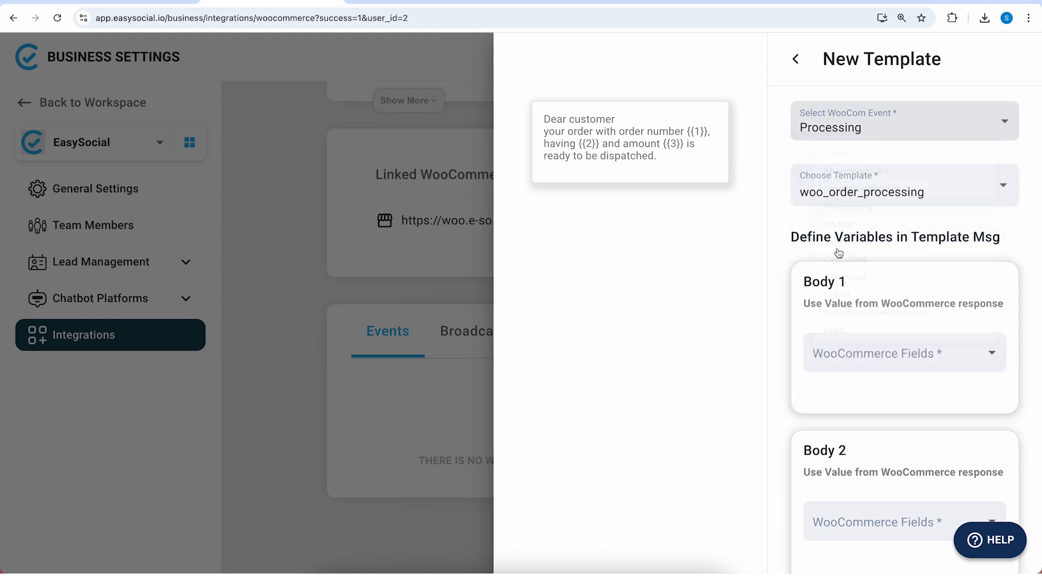
pyautogui.click(854, 127)
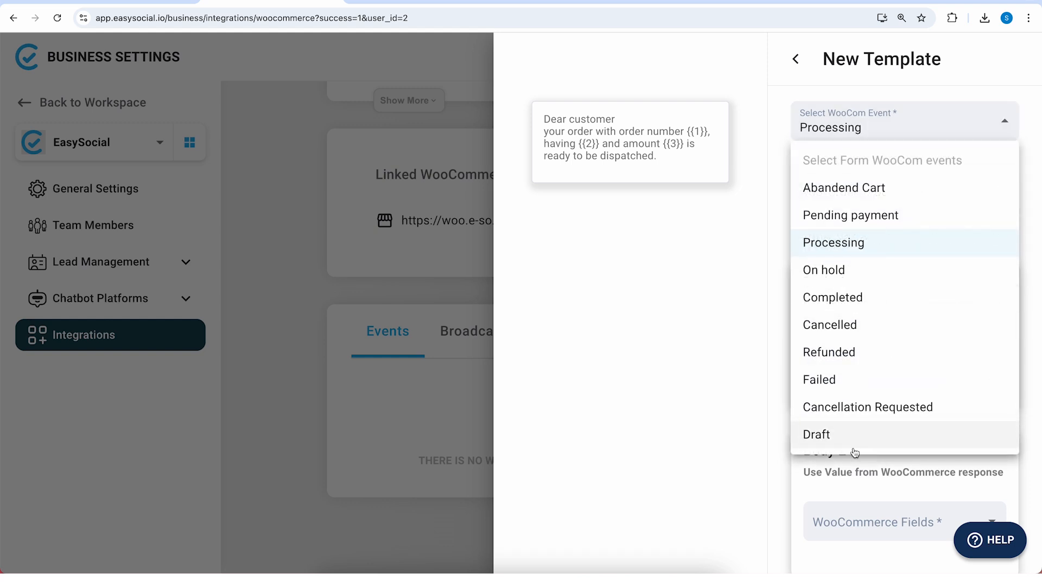
pyautogui.click(879, 270)
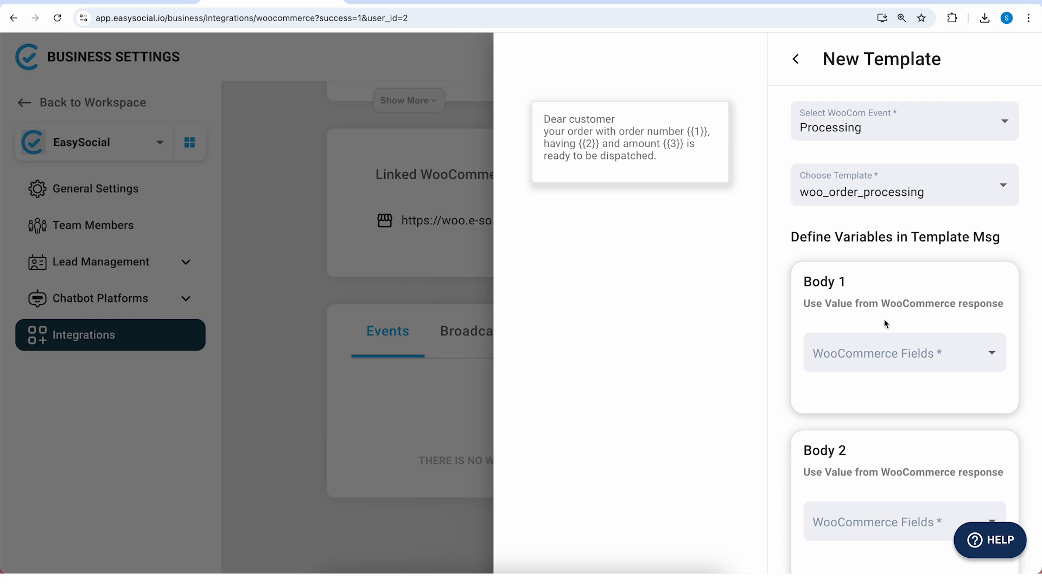
# Map the Body 1 variable to order_number and the Body 2 variable to total_number_of_products
pyautogui.click(903, 370)
pyautogui.scroll(-1, 895, 402)
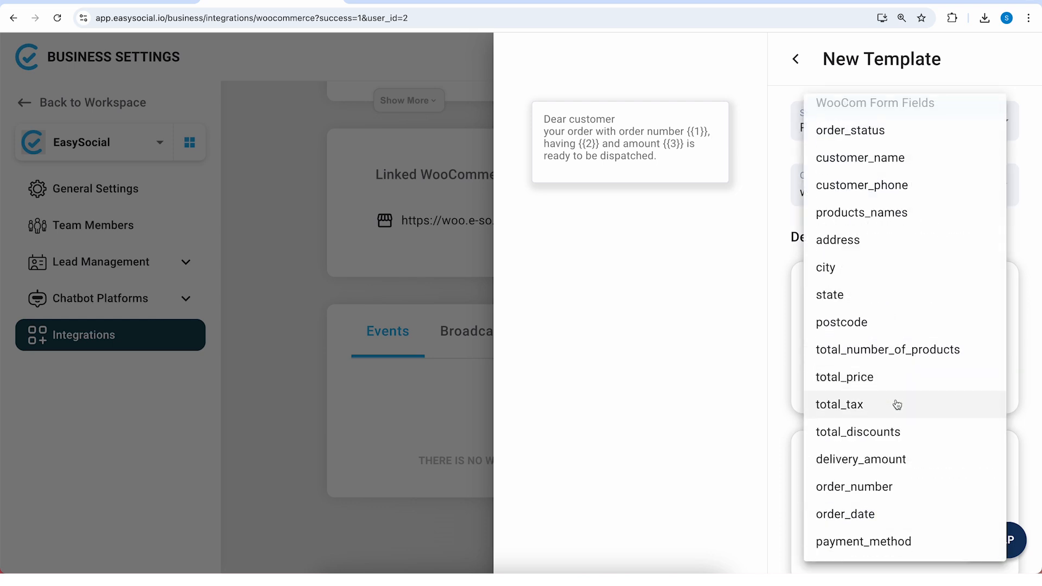
pyautogui.click(869, 487)
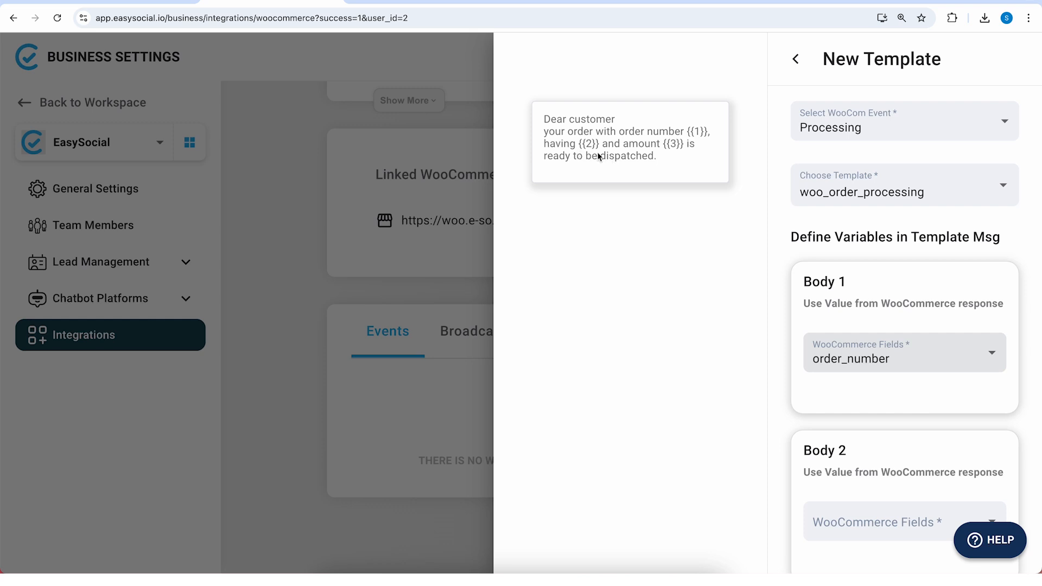
pyautogui.scroll(-4, 881, 416)
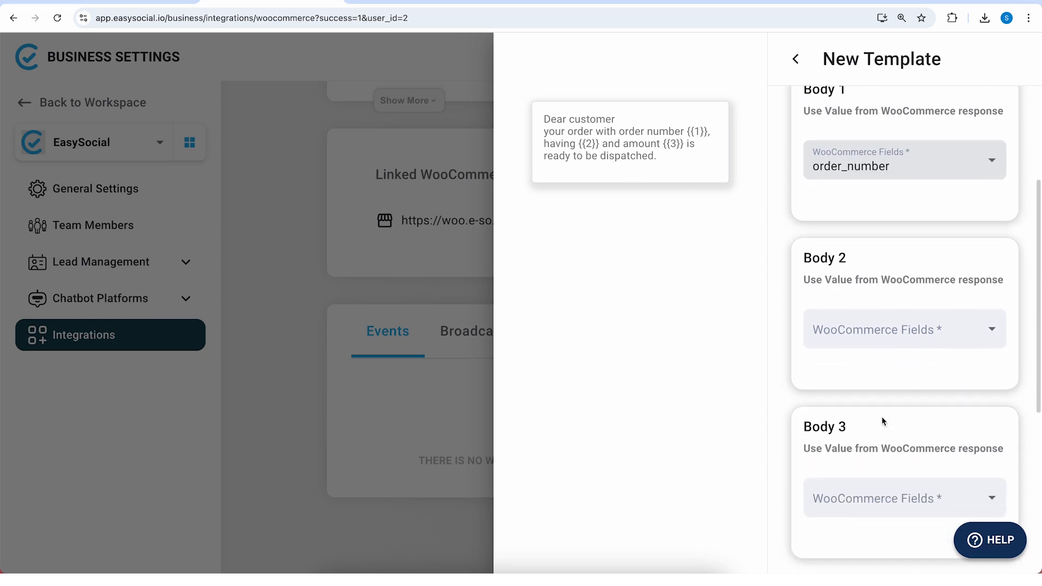
pyautogui.click(875, 331)
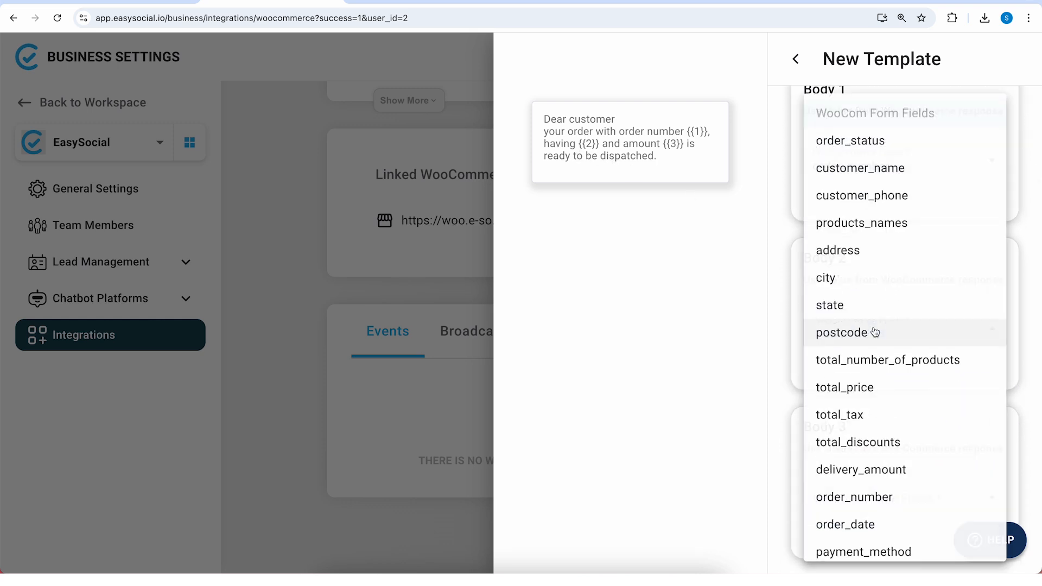
pyautogui.click(923, 362)
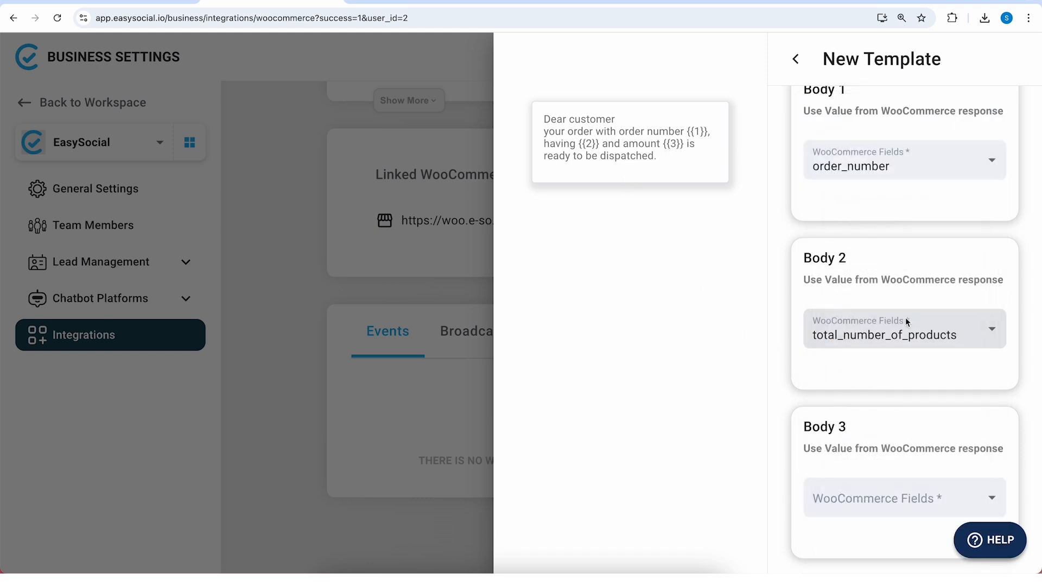
# Map the Body 3 variable to total_price and name the campaign "woo com order placed"
pyautogui.scroll(-3, 895, 326)
pyautogui.click(875, 365)
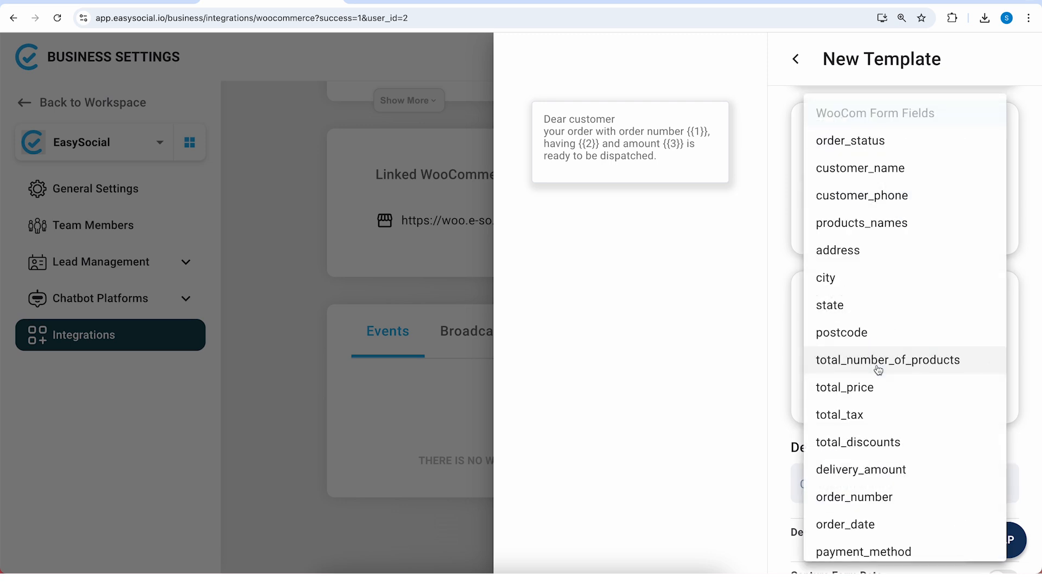
pyautogui.click(872, 392)
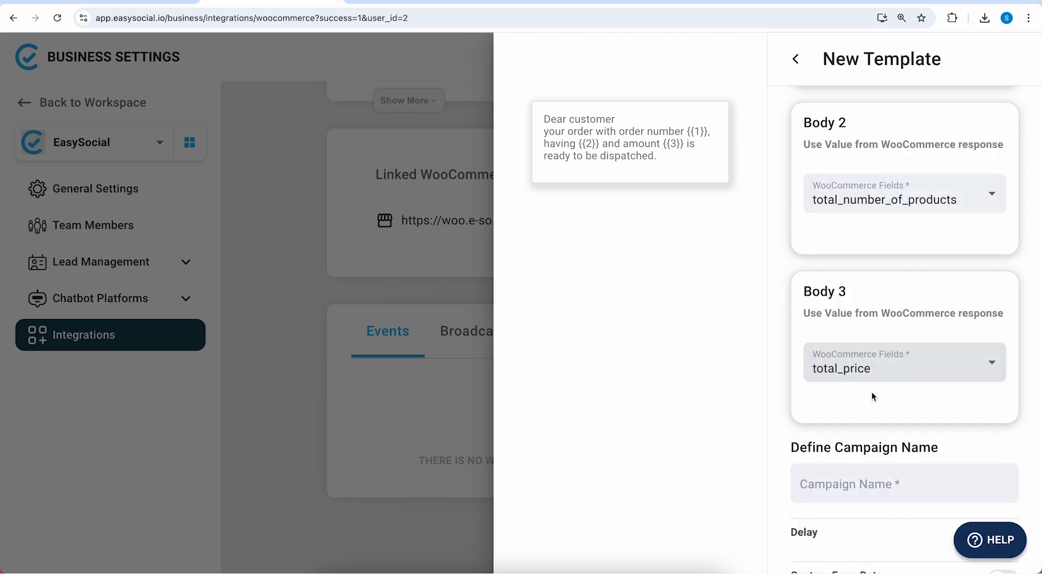
pyautogui.scroll(-2, 872, 392)
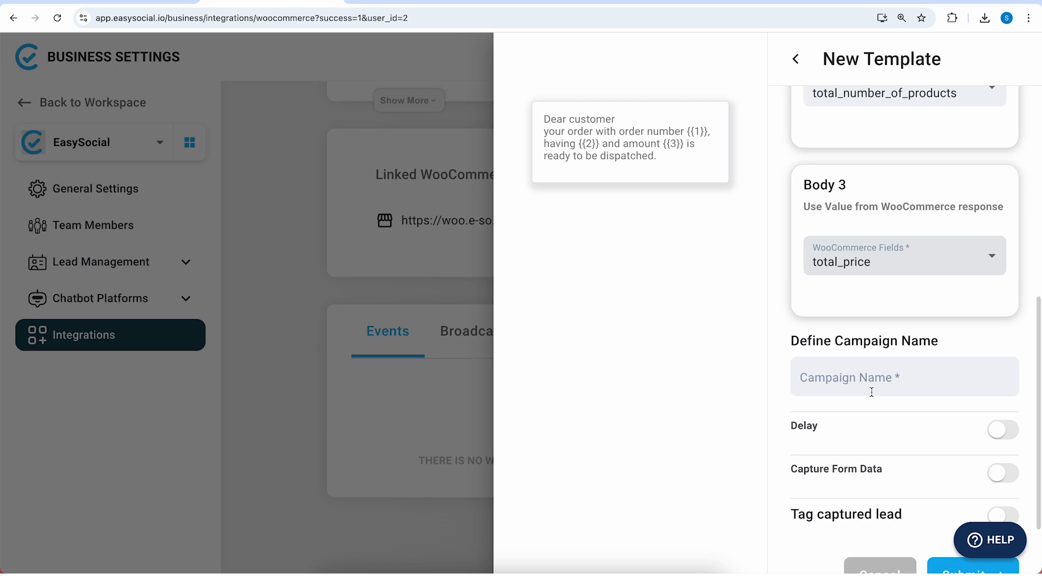
pyautogui.click(842, 376)
pyautogui.write('woo com order placed')
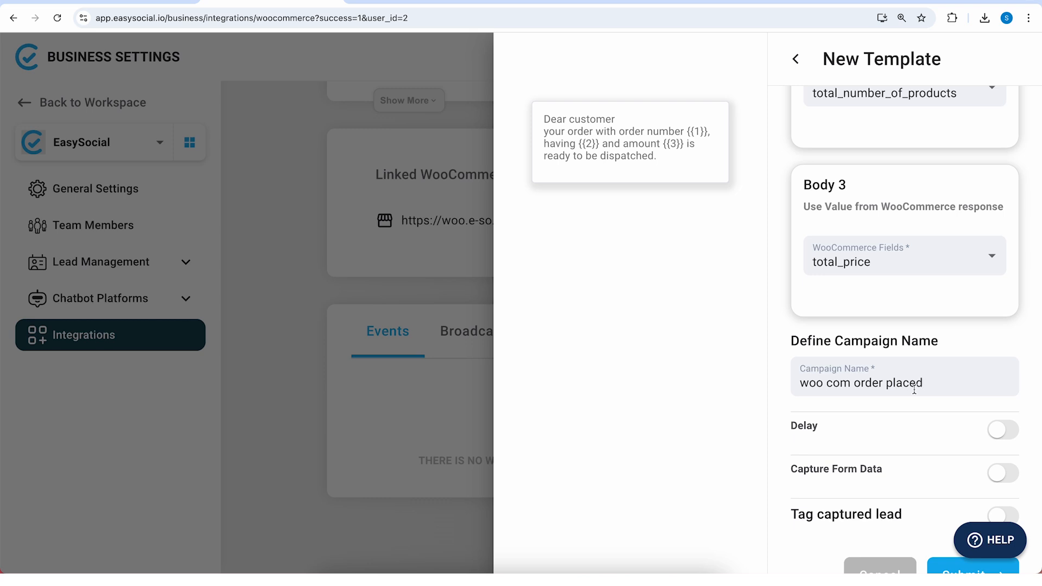
# Try a 20-minute delay for the template message and turn the delay off again
pyautogui.scroll(-3, 914, 389)
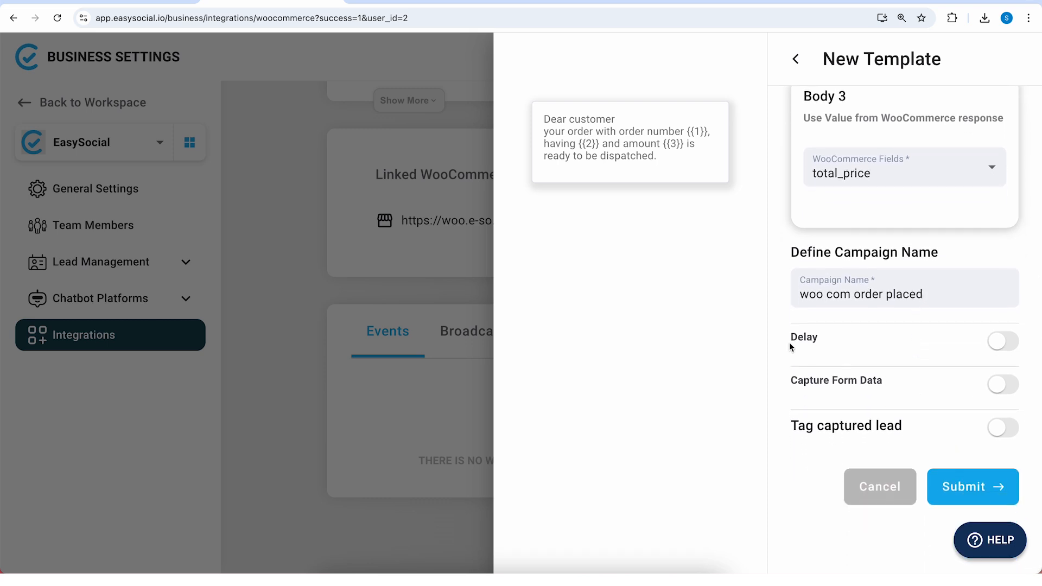
pyautogui.click(1003, 342)
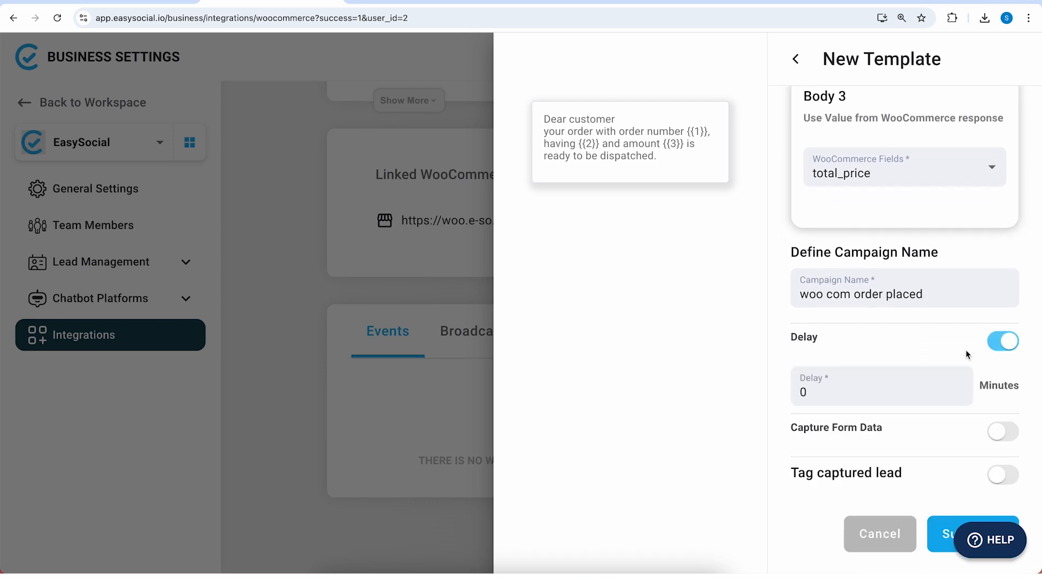
pyautogui.click(863, 395)
pyautogui.click(793, 402)
pyautogui.click(770, 411)
pyautogui.click(821, 400)
pyautogui.press('BackSpace')
pyautogui.write('20')
pyautogui.click(1001, 342)
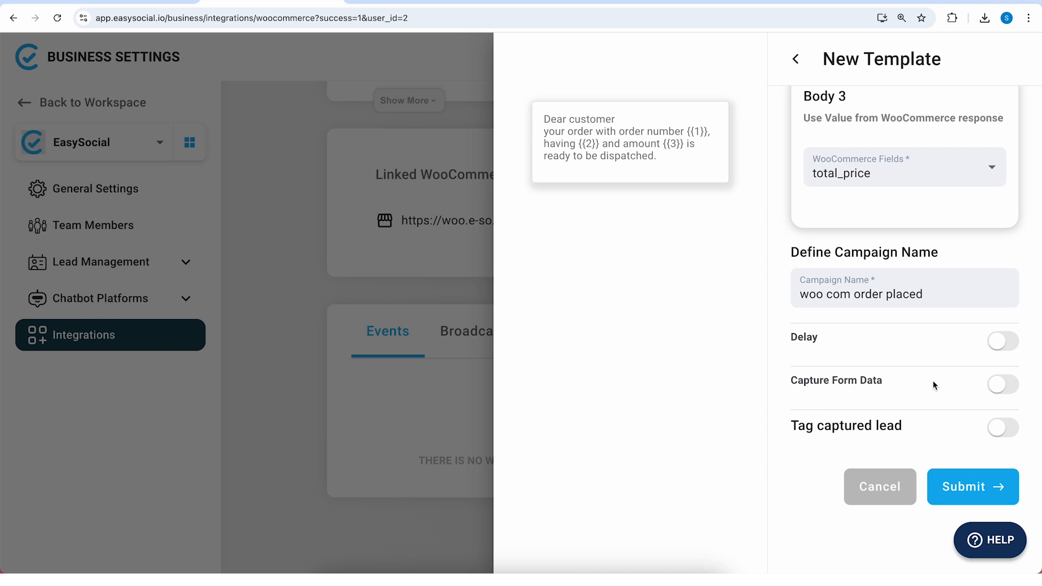
# Enable form data capture and map the captured customer_name field to the name lead data field
pyautogui.click(1003, 385)
pyautogui.click(901, 442)
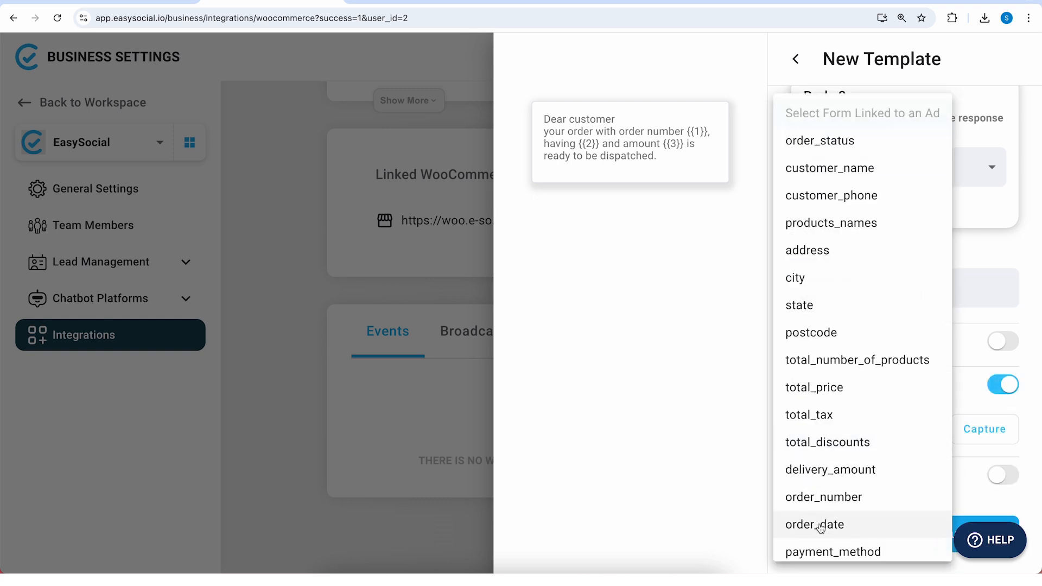
pyautogui.scroll(-1, 844, 473)
pyautogui.scroll(1, 844, 474)
pyautogui.click(843, 173)
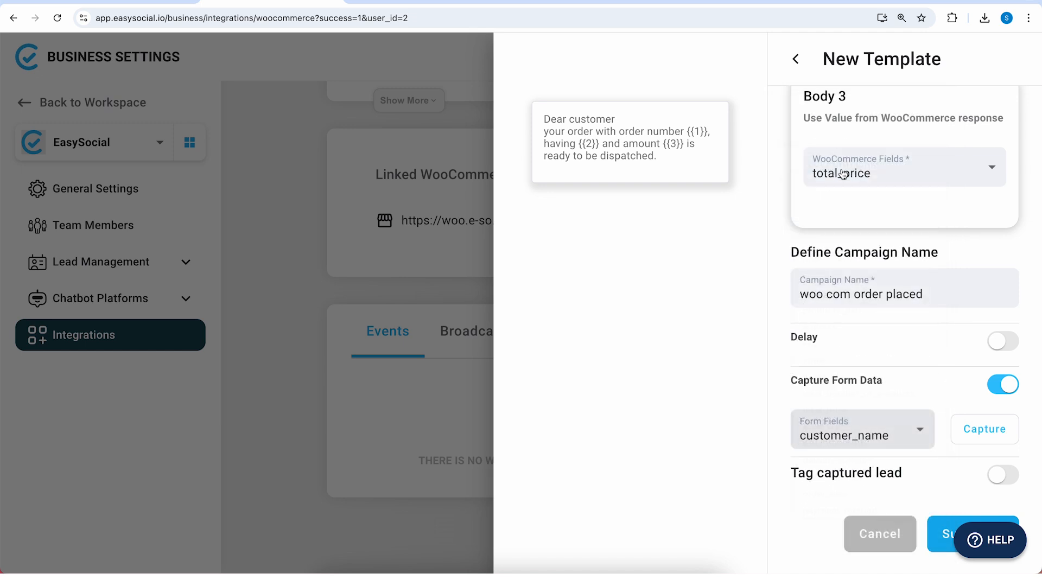
pyautogui.click(986, 427)
pyautogui.scroll(-2, 986, 427)
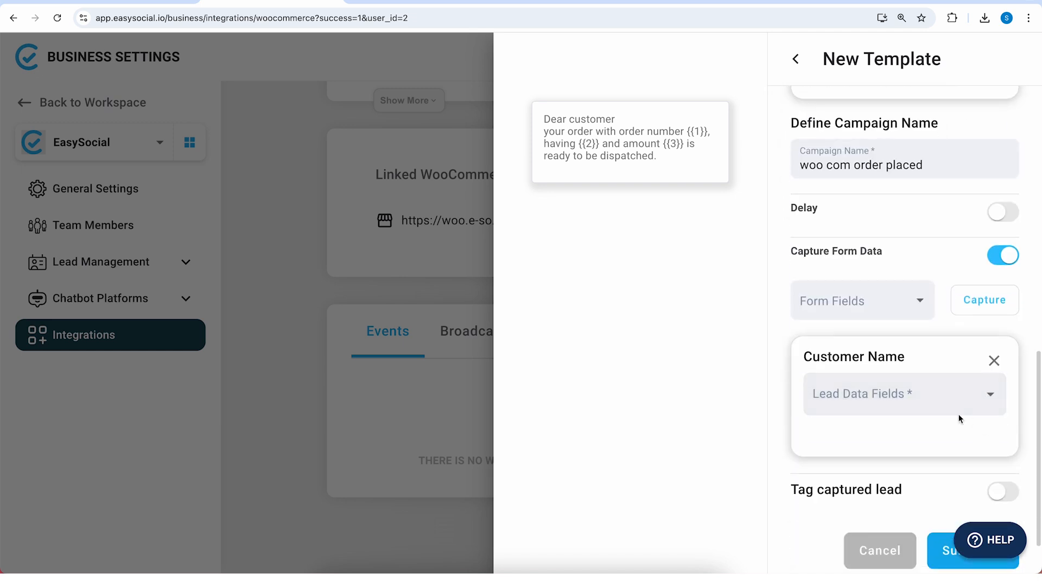
pyautogui.click(931, 400)
pyautogui.write('nam')
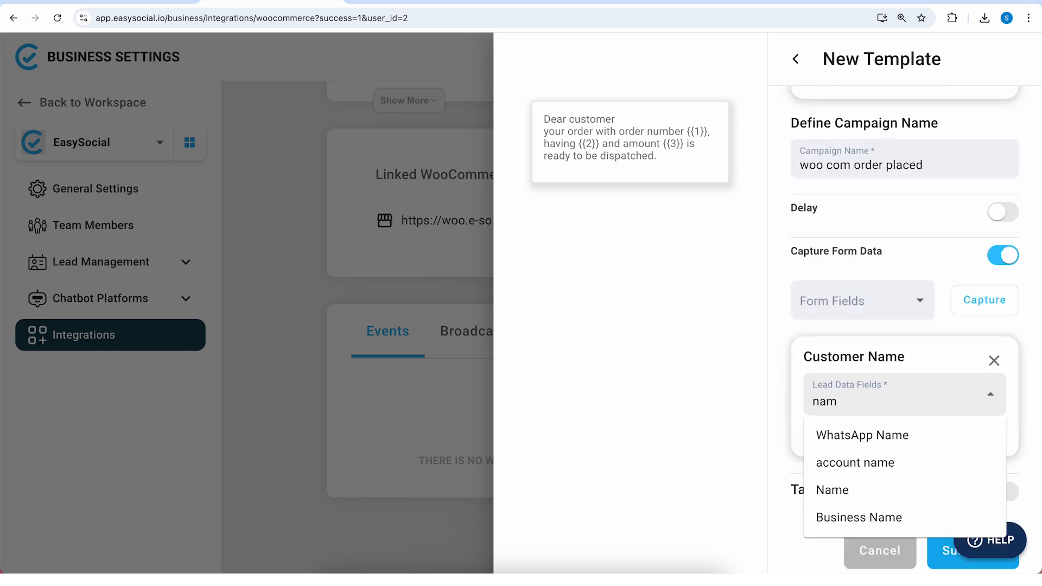
pyautogui.click(897, 495)
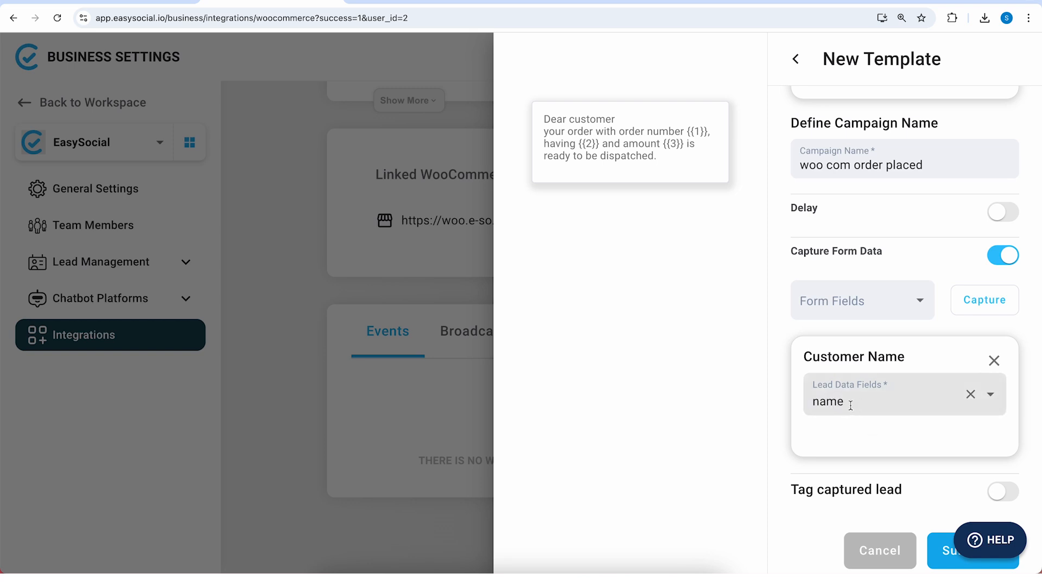
# Try out tagging the captured lead and turn the option off again without choosing a tag
pyautogui.scroll(-2, 807, 418)
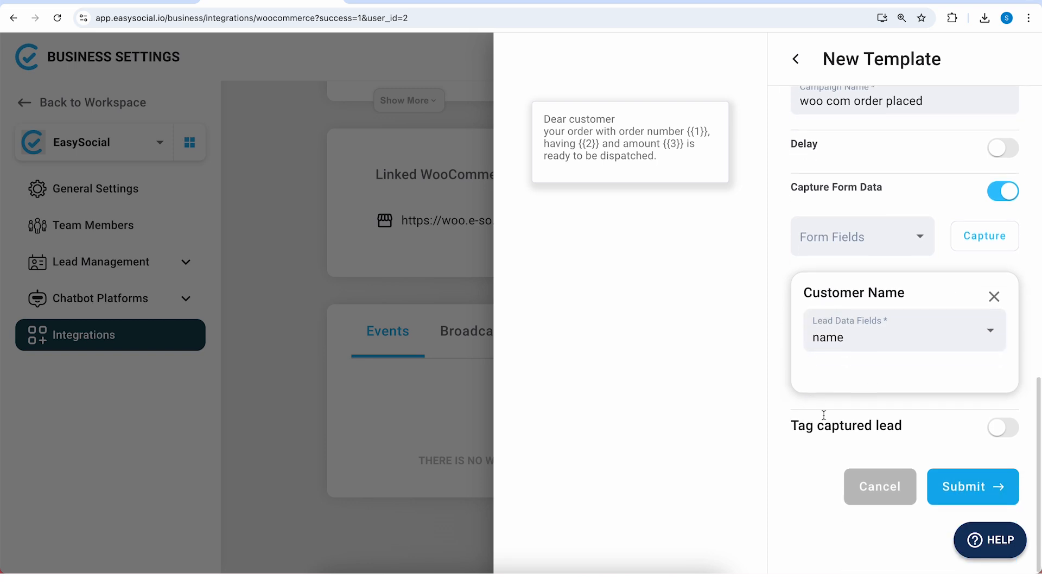
pyautogui.click(999, 432)
pyautogui.click(956, 474)
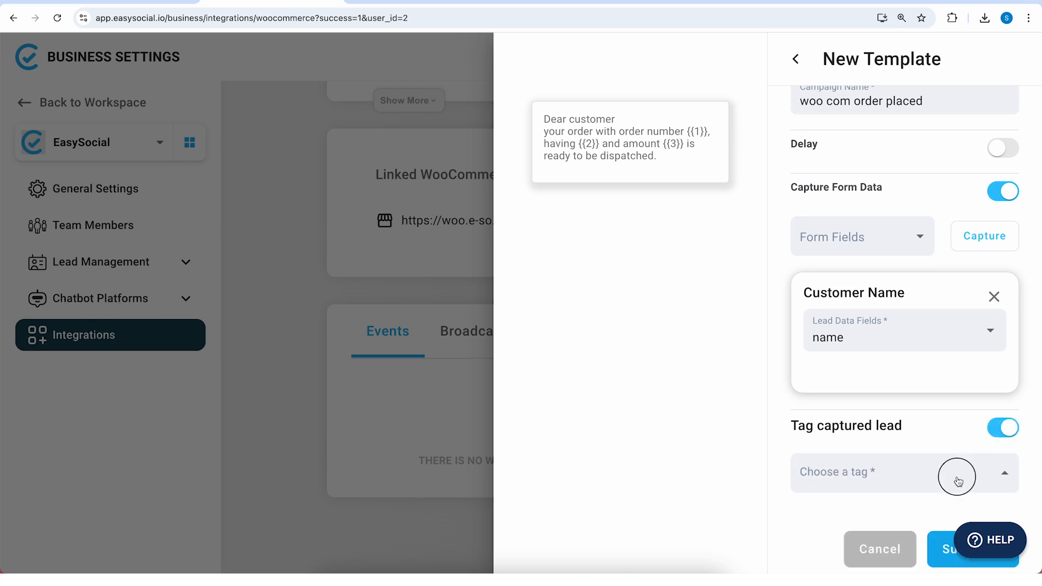
pyautogui.click(702, 512)
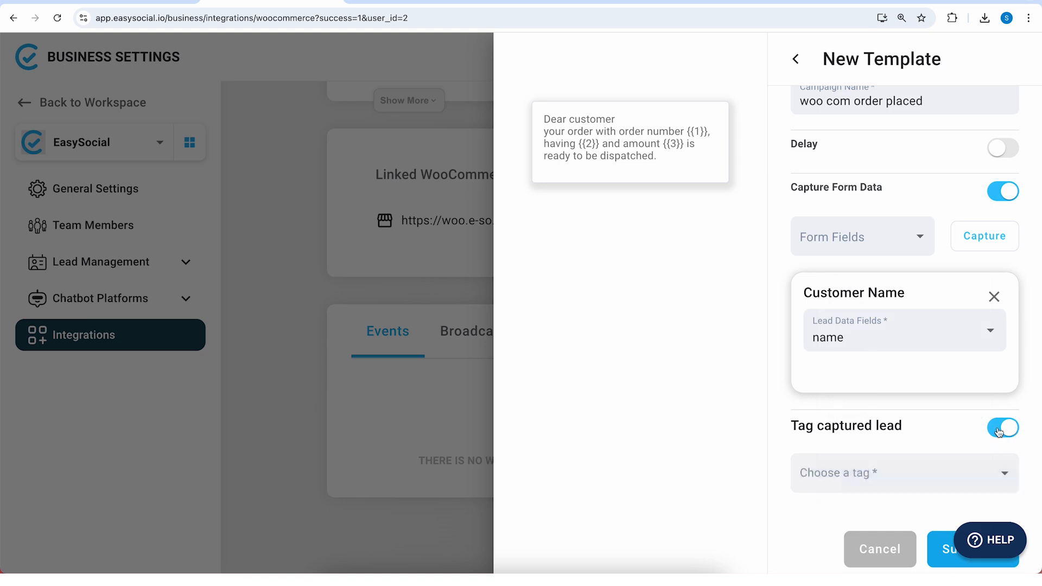
pyautogui.click(1000, 429)
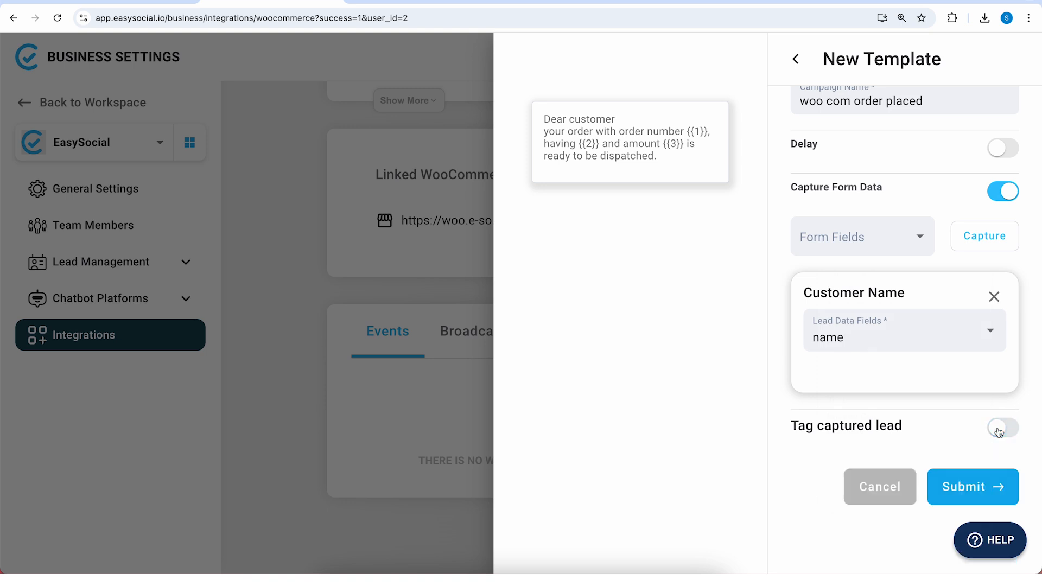
# Submit the new event template and check the processing entry in the events list
pyautogui.click(969, 488)
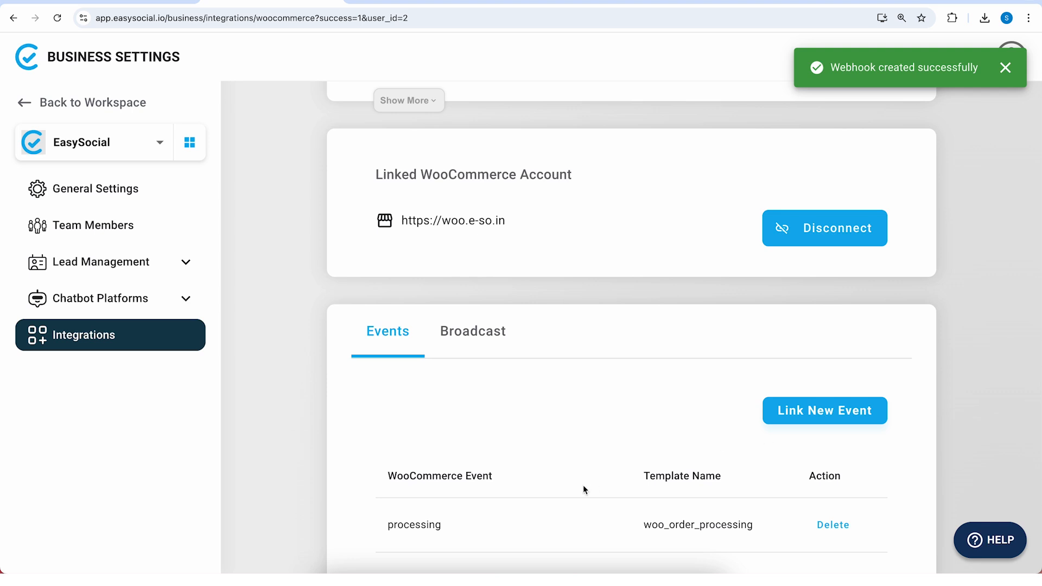
pyautogui.doubleClick(405, 523)
pyautogui.click(530, 520)
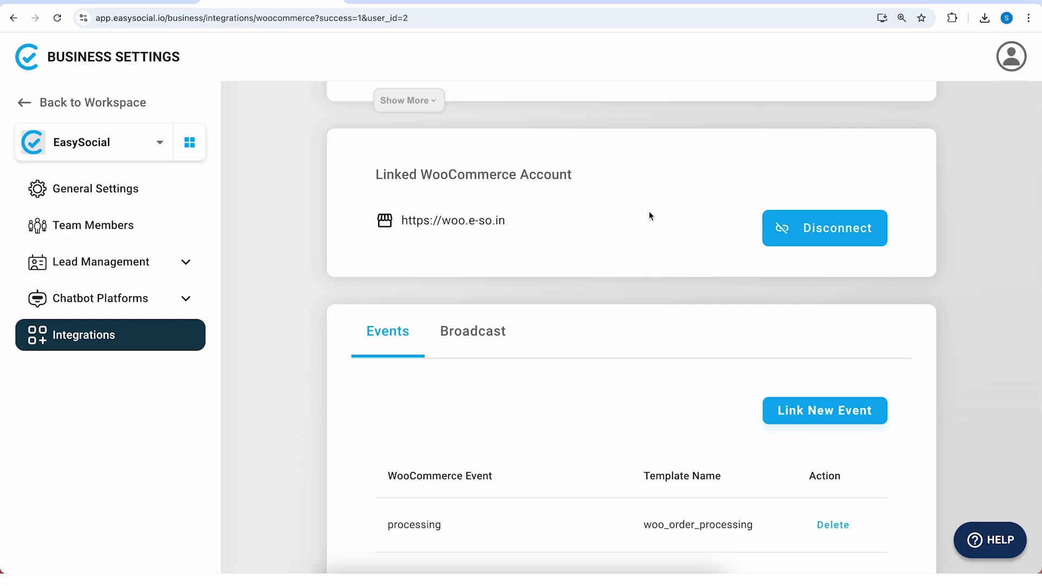
pyautogui.click(533, 0)
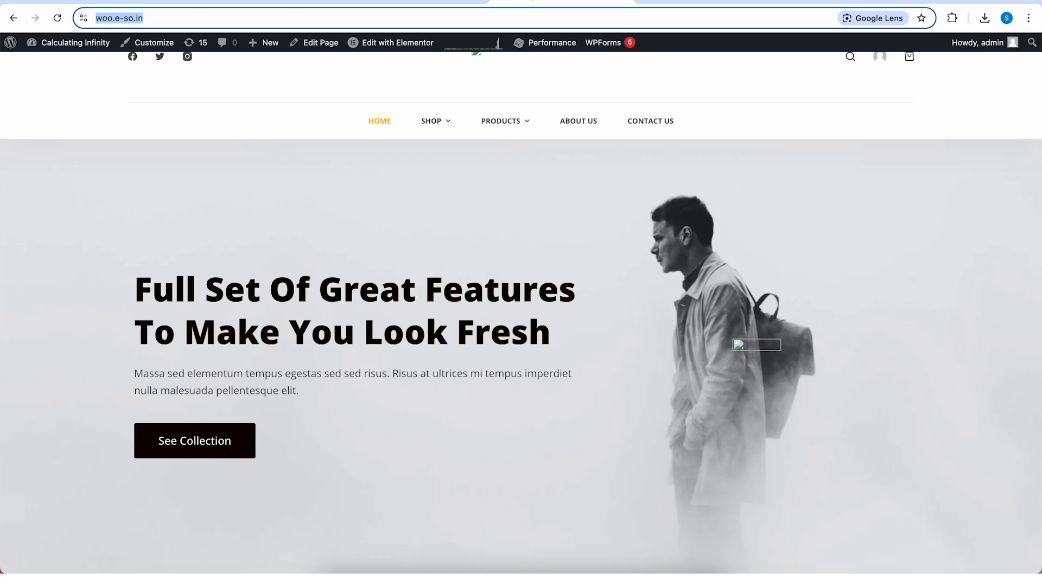
pyautogui.click(1030, 16)
pyautogui.click(747, 105)
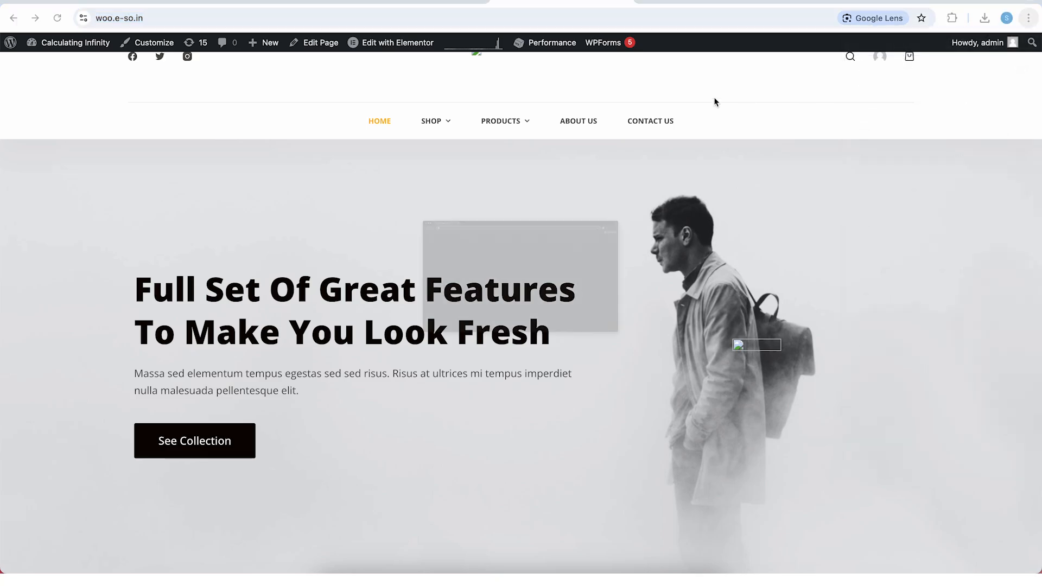
pyautogui.write('https://woo.e-so.in/')
pyautogui.press('Return')
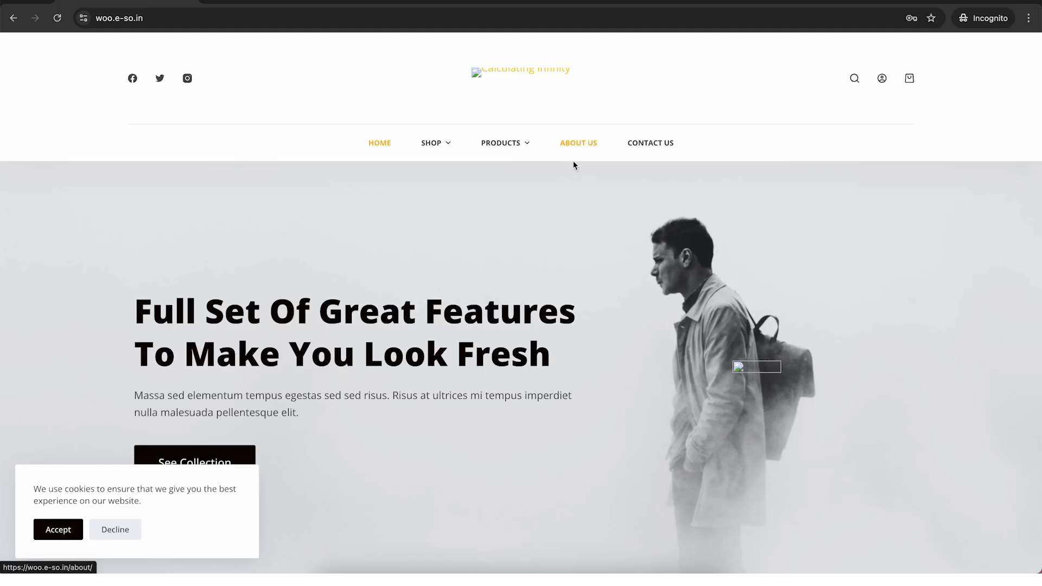
# Open the Simple Product page and add one Aturna condimentum backpack to the cart
pyautogui.moveTo(506, 148)
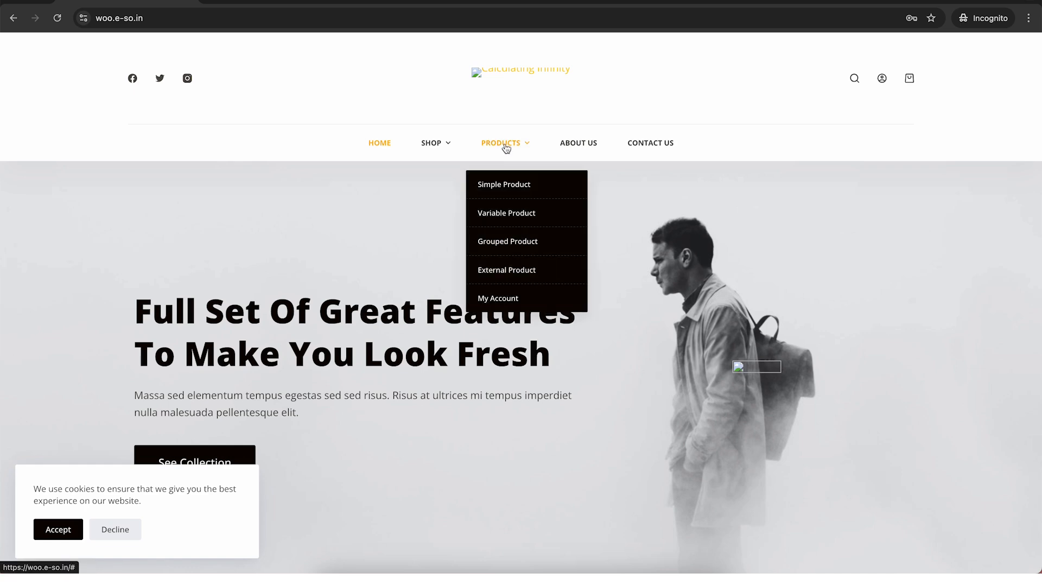
pyautogui.click(509, 187)
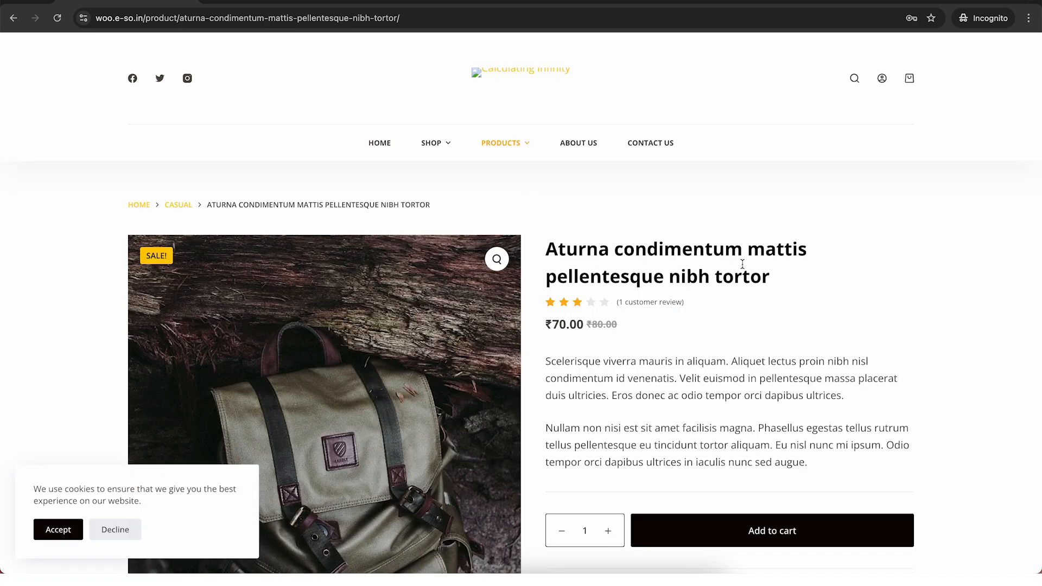
pyautogui.scroll(-3, 754, 388)
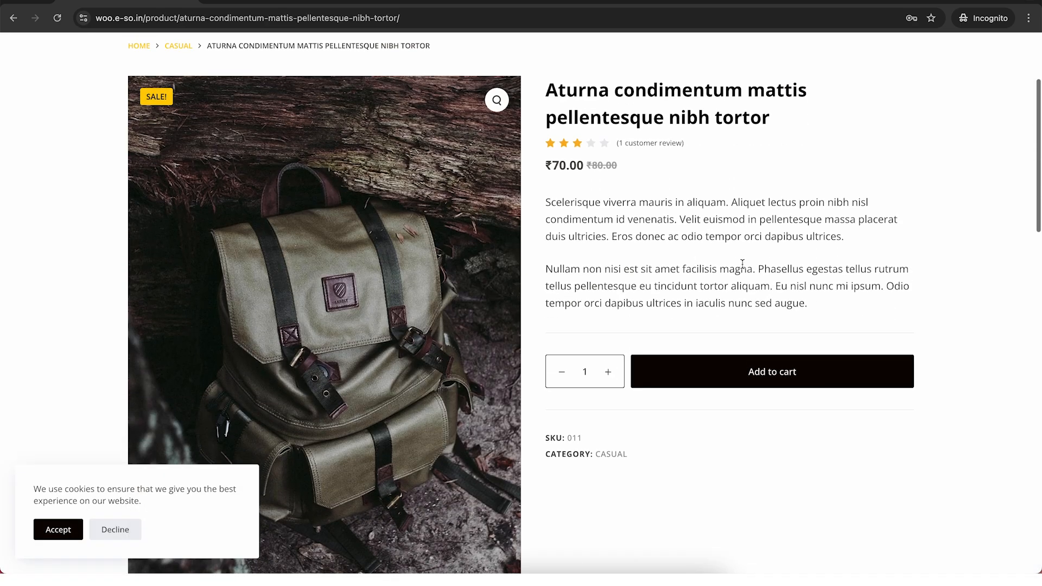
pyautogui.click(751, 383)
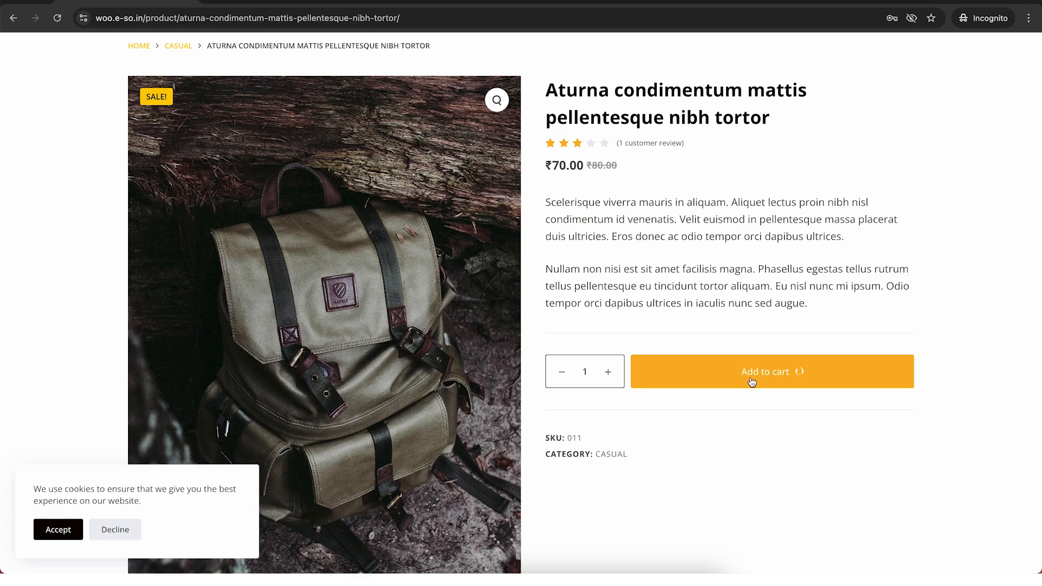
# View the cart and proceed to checkout
pyautogui.scroll(5, 752, 383)
pyautogui.moveTo(910, 81)
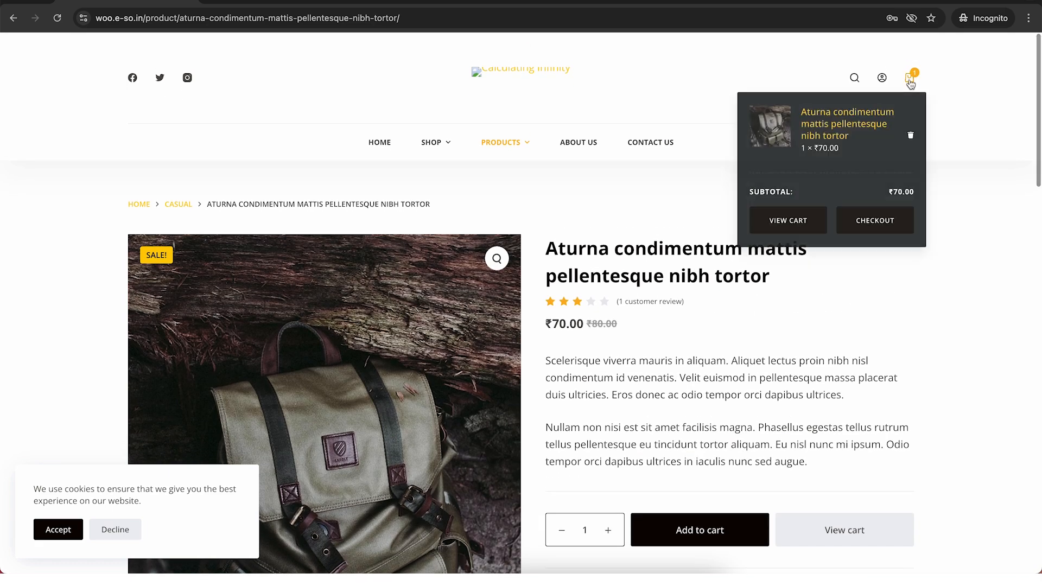
pyautogui.click(806, 222)
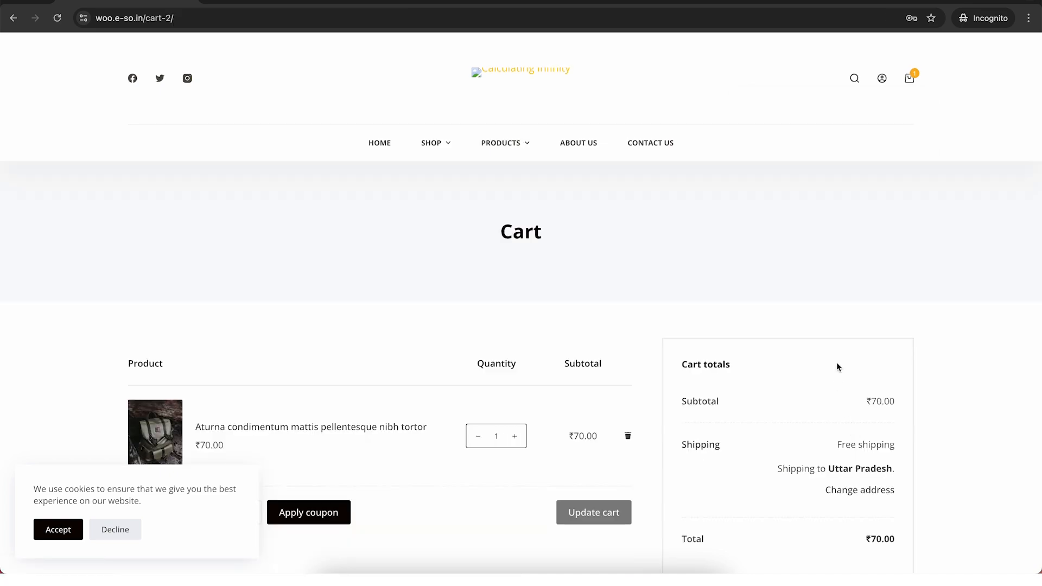
pyautogui.scroll(-6, 837, 367)
pyautogui.click(830, 263)
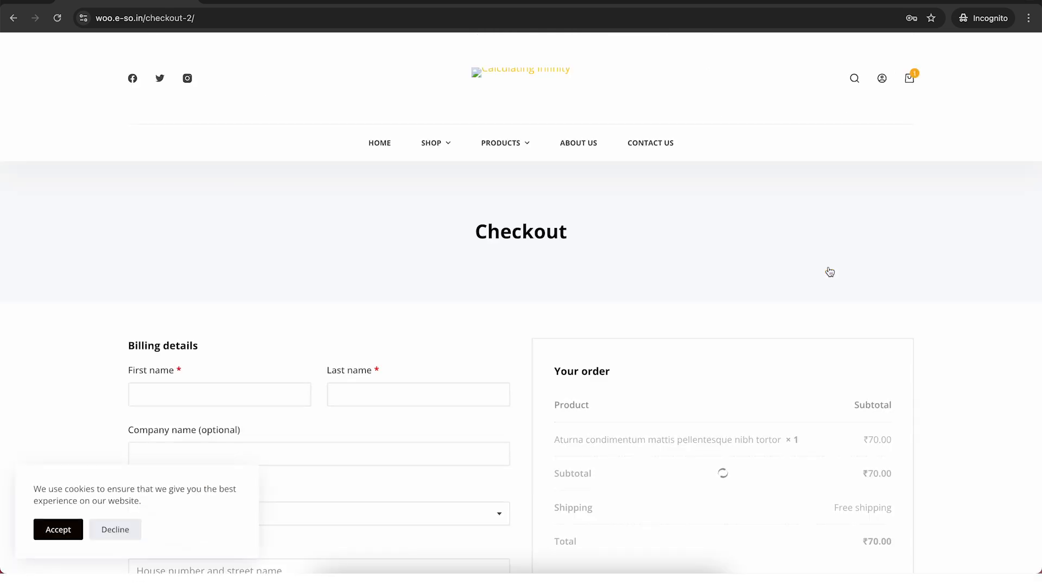
# Fill in the customer's first name, last name and the company name TEst in the billing details
pyautogui.scroll(-7, 717, 236)
pyautogui.scroll(2, 674, 233)
pyautogui.scroll(1, 674, 232)
pyautogui.click(194, 124)
pyautogui.click(228, 157)
pyautogui.click(391, 130)
pyautogui.click(413, 160)
pyautogui.click(244, 191)
pyautogui.click(232, 220)
# Complete the billing street address lines and the town, and select the customer's state
pyautogui.click(186, 306)
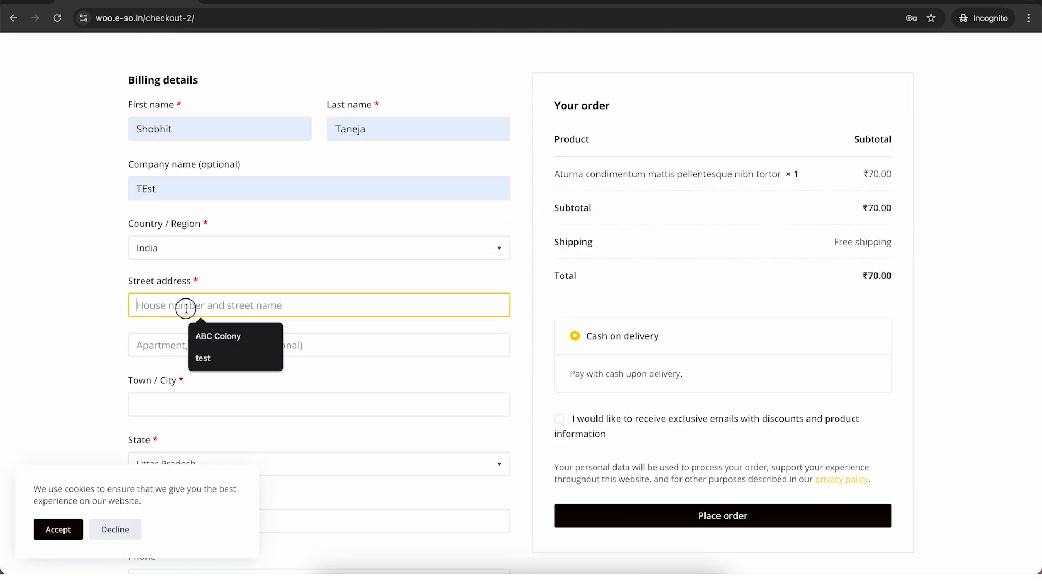
pyautogui.write('Test')
pyautogui.press('Tab')
pyautogui.write('st')
pyautogui.click(314, 464)
pyautogui.write('kar')
pyautogui.press('Return')
# Decline the cookie notice and fill in the customer's postal code, phone number and e-mail address
pyautogui.click(119, 530)
pyautogui.scroll(-3, 217, 435)
pyautogui.click(217, 361)
pyautogui.click(222, 414)
pyautogui.write('1234567890')
pyautogui.scroll(-2, 221, 438)
pyautogui.click(221, 438)
pyautogui.write('te')
pyautogui.click(234, 457)
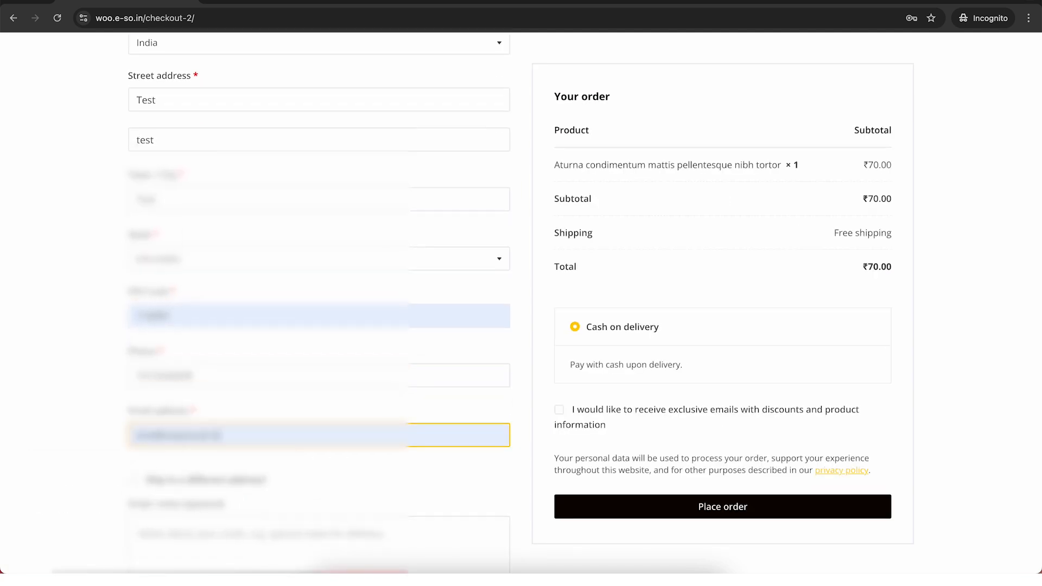
# Place the order with cash on delivery as the payment method
pyautogui.click(284, 487)
pyautogui.scroll(-1, 284, 487)
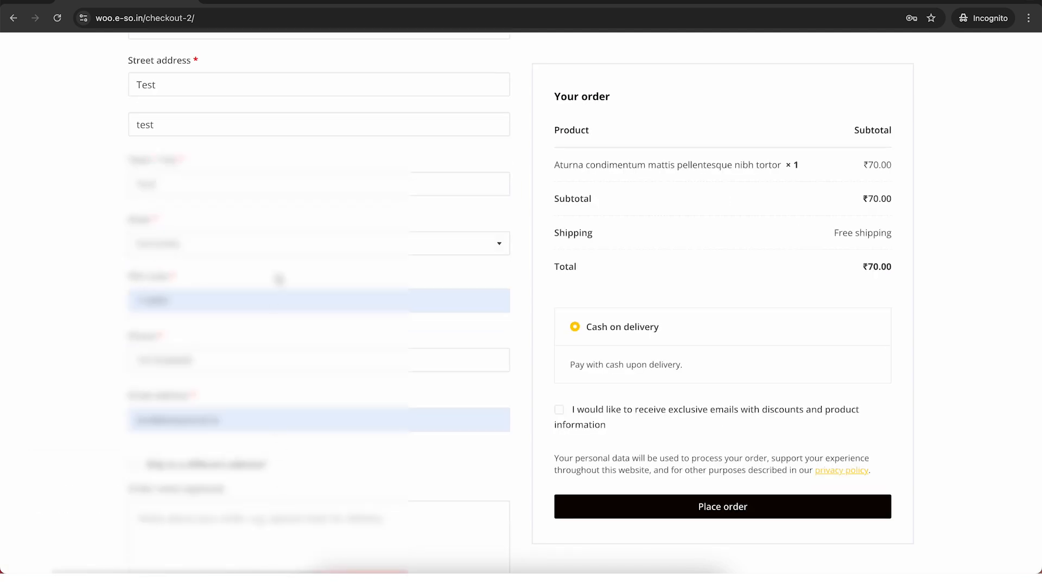
pyautogui.click(745, 514)
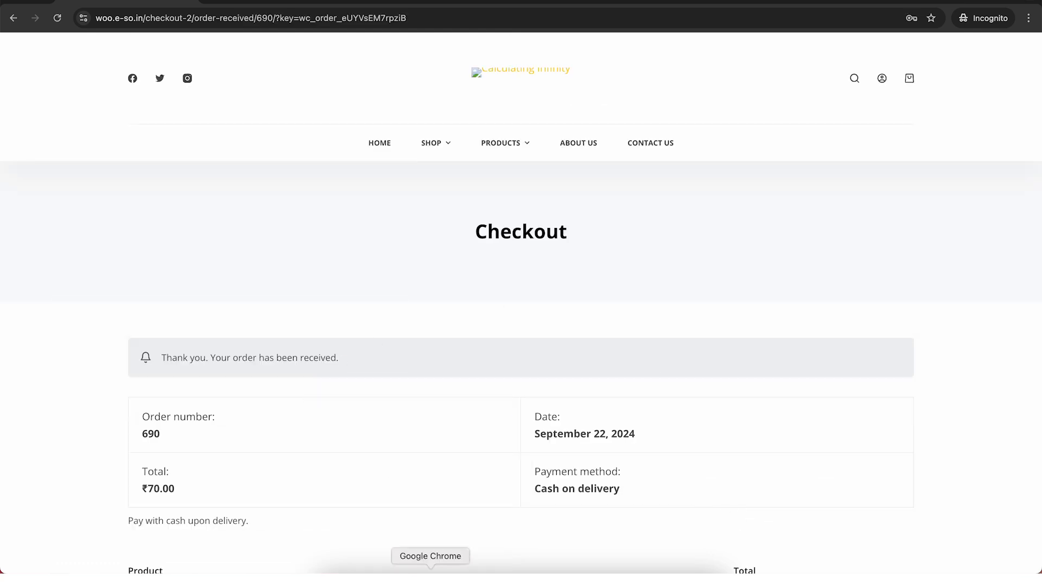
# Switch to the store's WordPress admin window and open the newest WooCommerce order for editing
pyautogui.rightClick(431, 580)
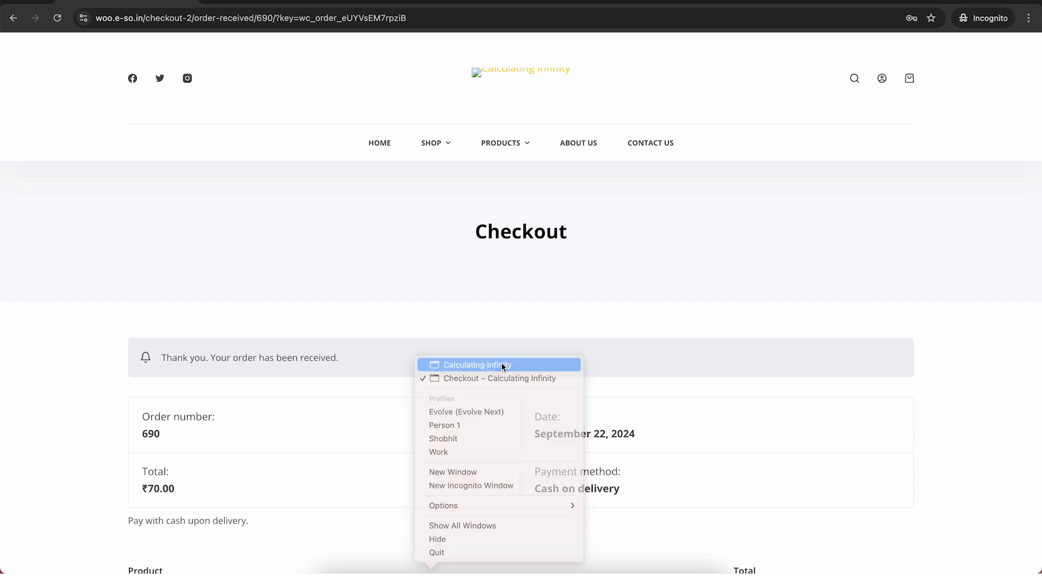
pyautogui.click(503, 365)
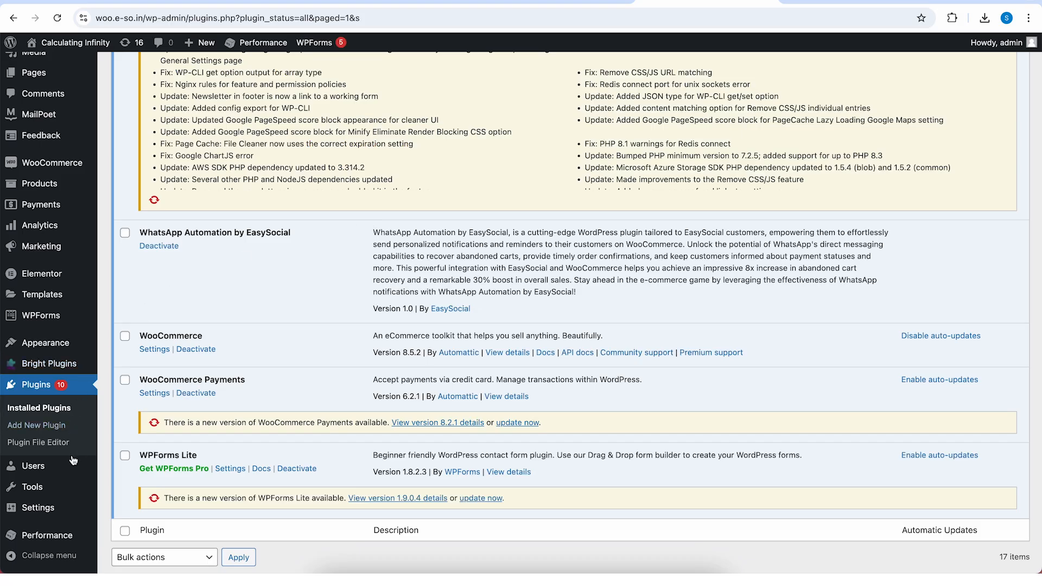
pyautogui.scroll(2, 43, 451)
pyautogui.scroll(1, 48, 417)
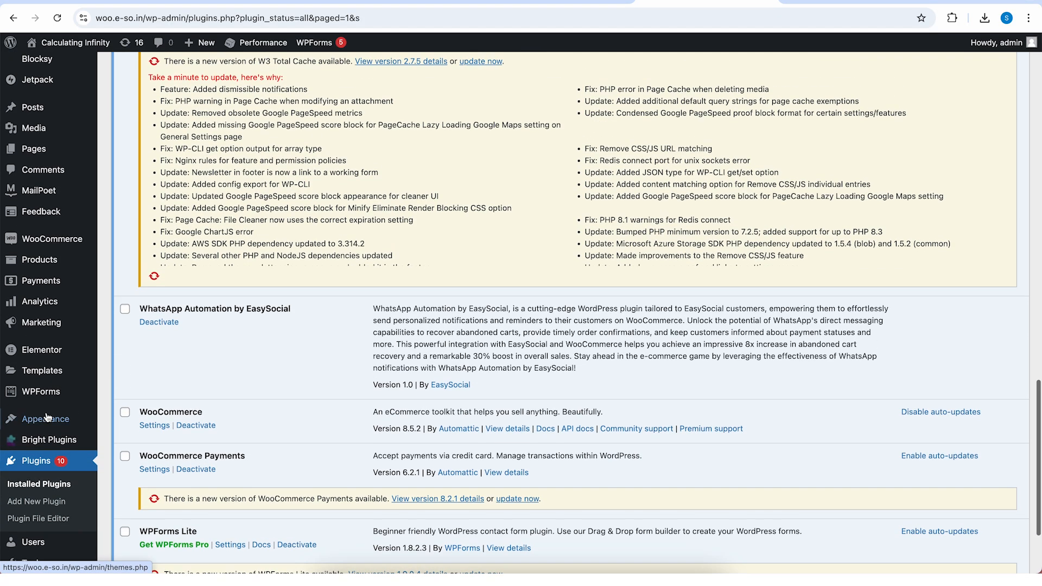
pyautogui.moveTo(104, 243)
pyautogui.click(122, 259)
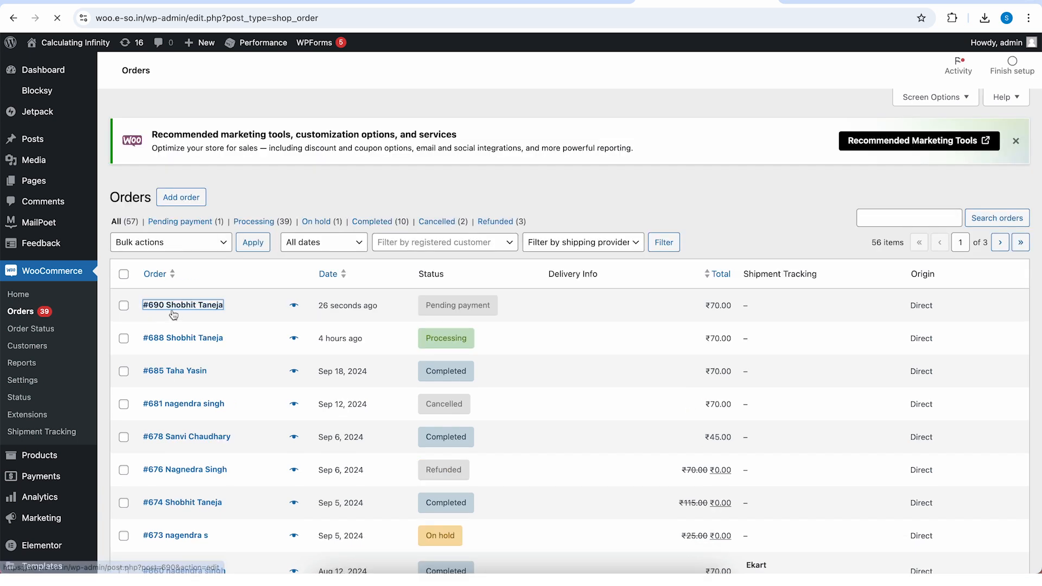
pyautogui.click(155, 306)
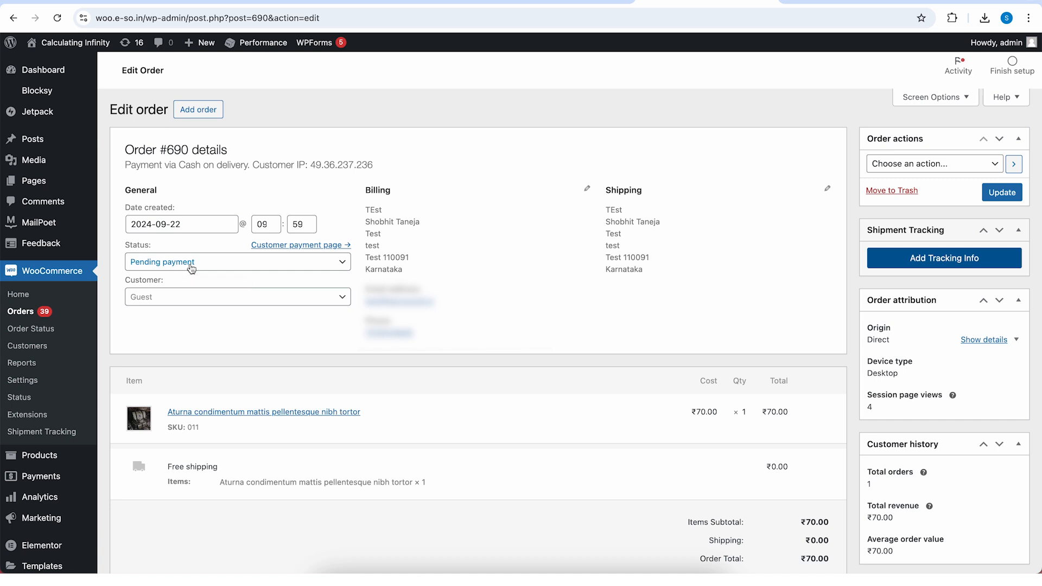
# Set the order's status to Processing and update the order
pyautogui.click(191, 266)
pyautogui.click(186, 293)
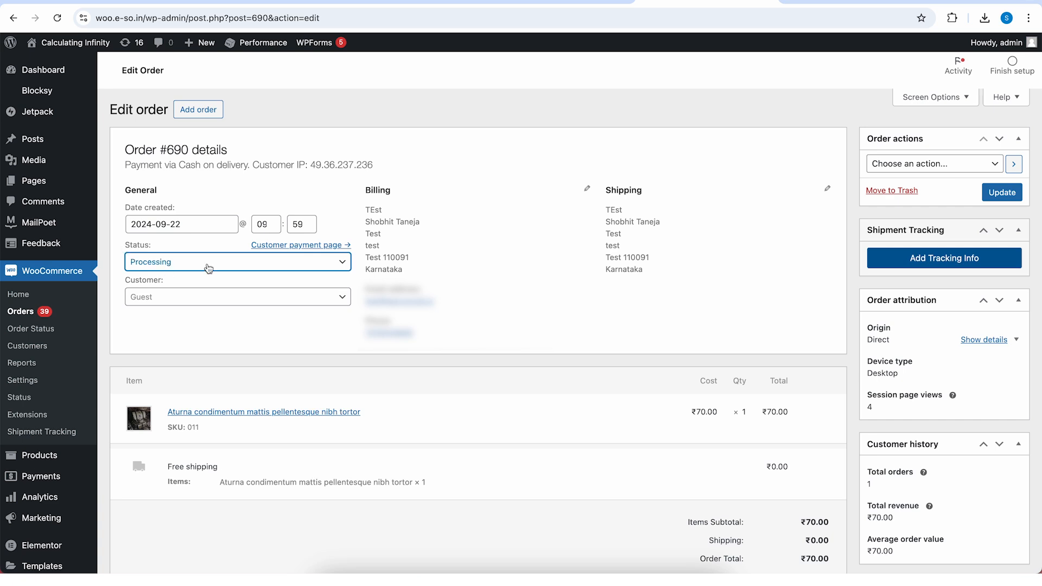
pyautogui.click(1000, 193)
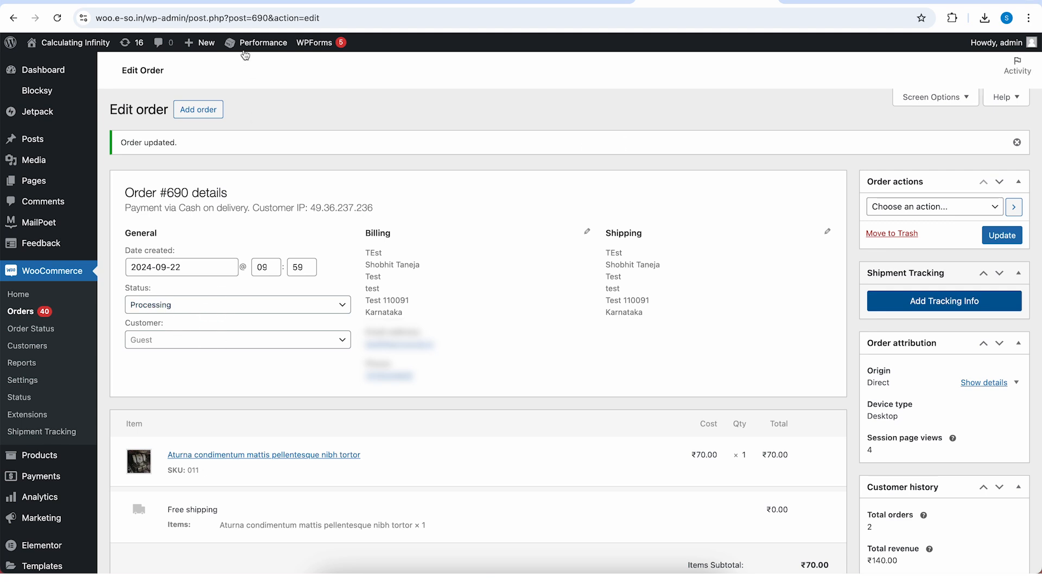
# Switch to EasySocial, return to the workspace and open the woo com order placed broadcast campaign
pyautogui.click(234, 1)
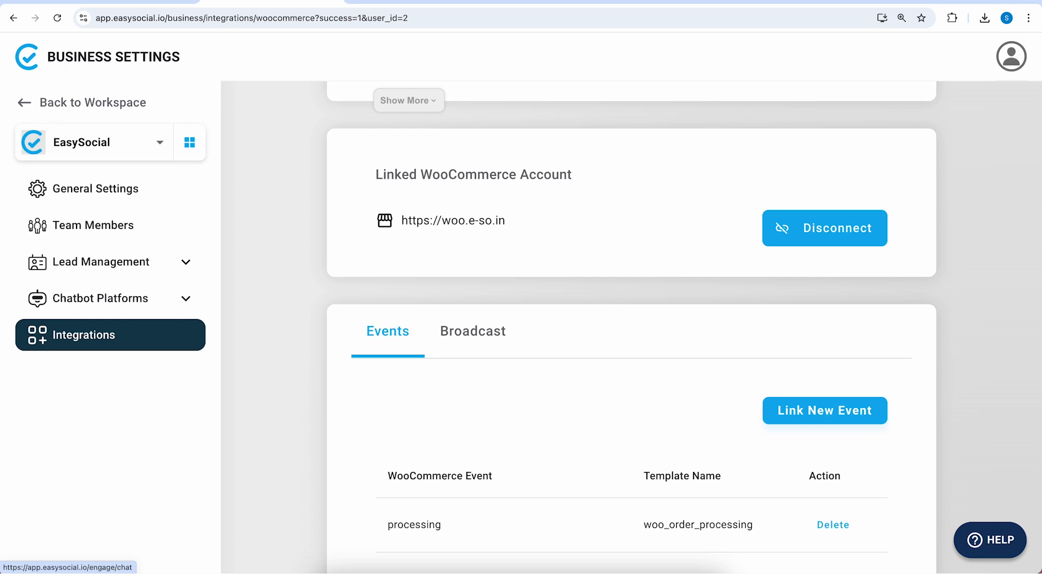
pyautogui.click(87, 103)
pyautogui.click(23, 183)
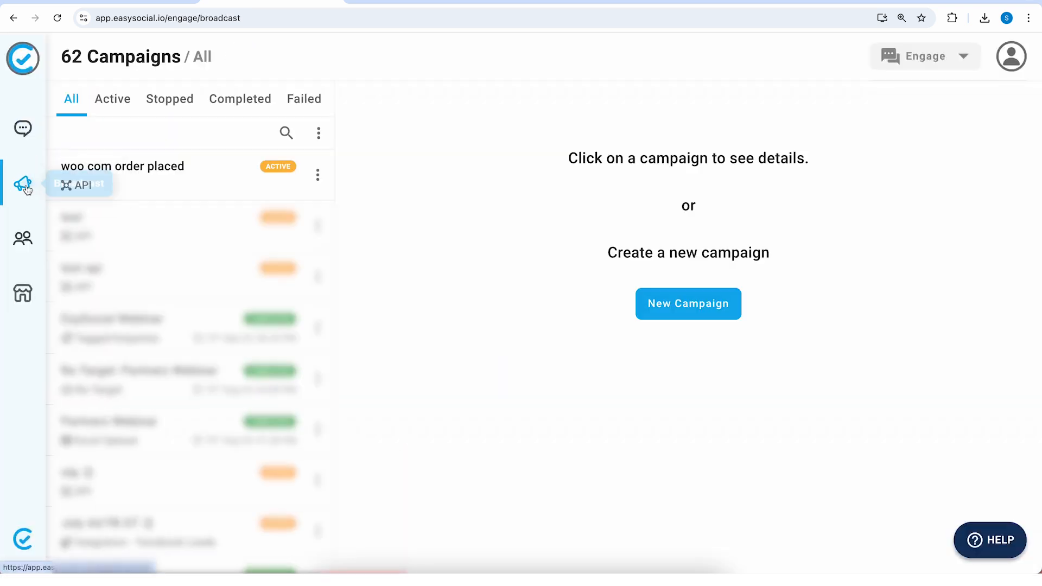
pyautogui.click(217, 174)
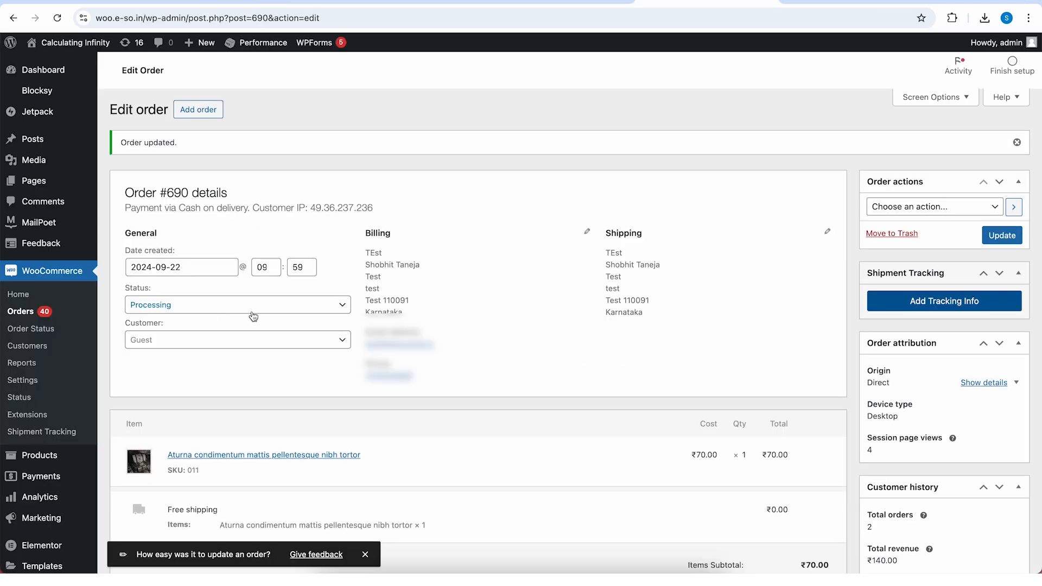
# Examine the order notification and its order number in the customer's EasySocial chat
pyautogui.click(274, 3)
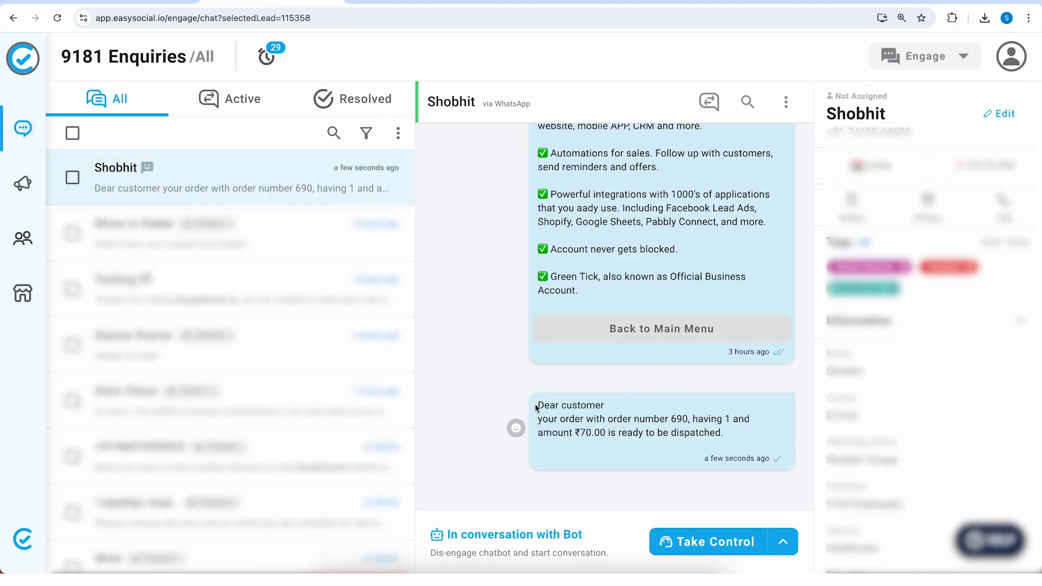
pyautogui.moveTo(536, 408); pyautogui.dragTo(740, 437)
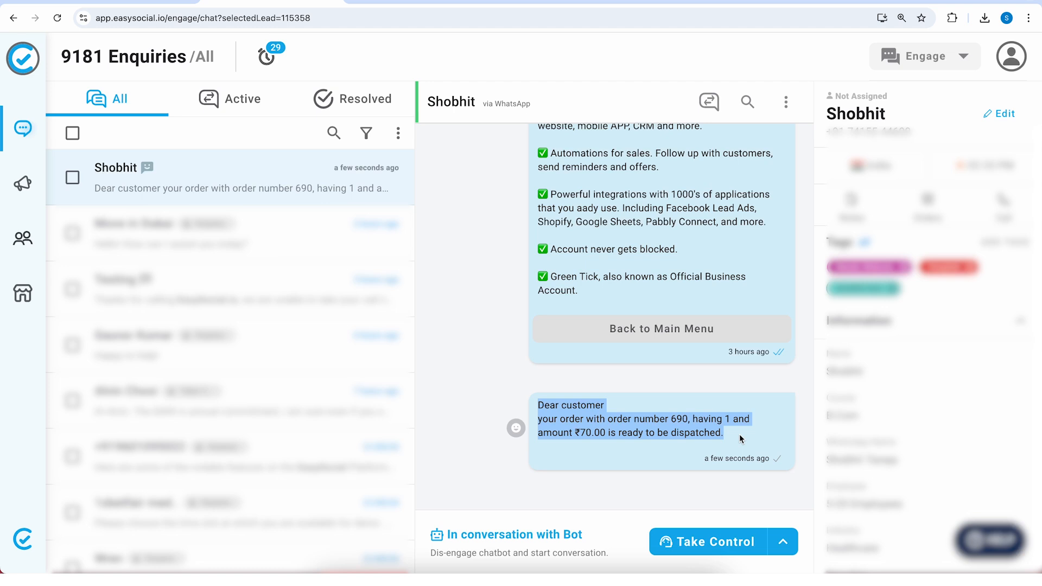
pyautogui.click(740, 435)
pyautogui.moveTo(669, 421); pyautogui.dragTo(688, 423)
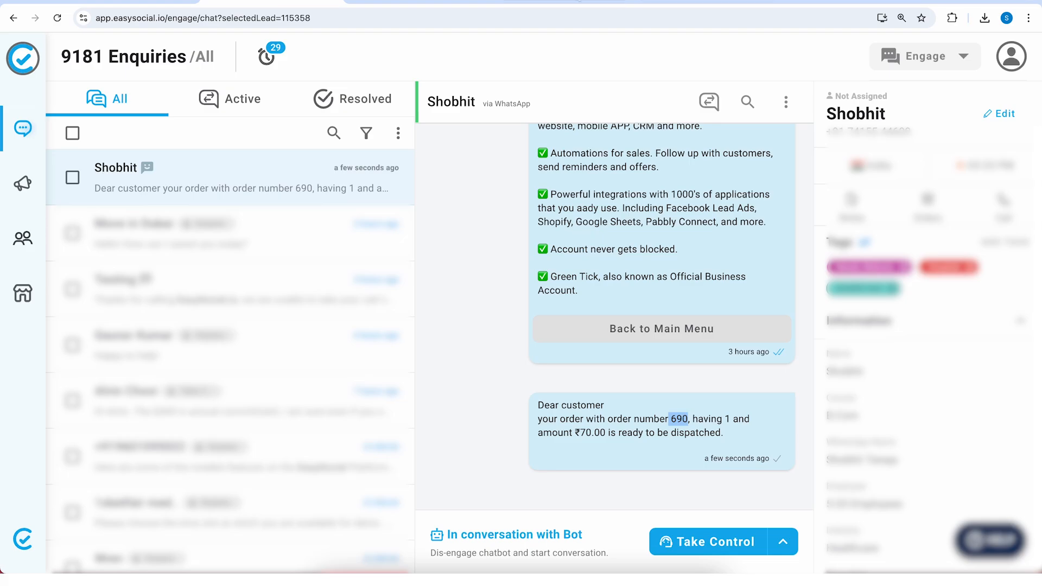
# Compare the order number, item quantity and amount in the chat message with the WooCommerce order
pyautogui.click(580, 1)
pyautogui.click(680, 1)
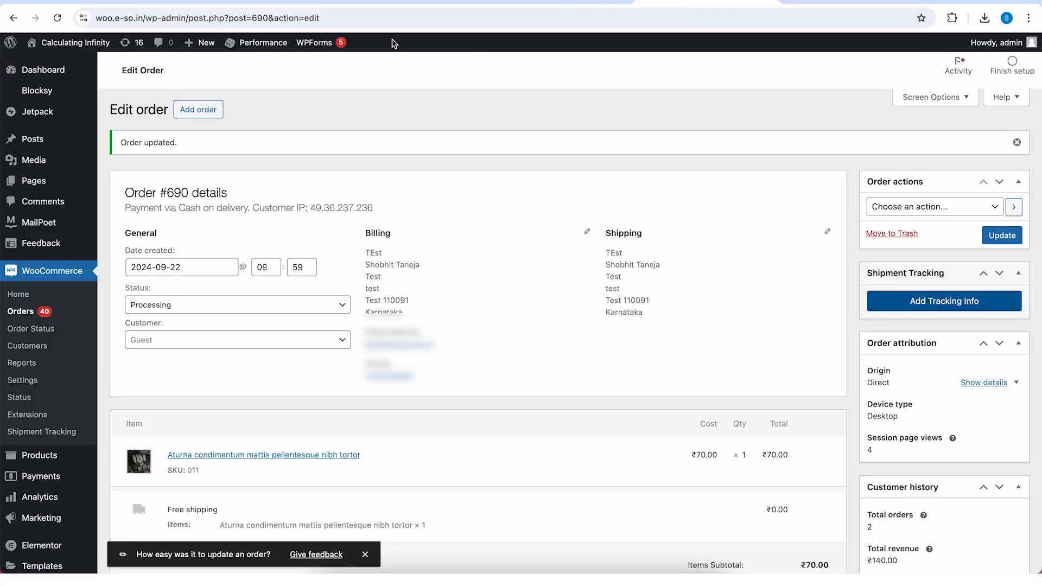
pyautogui.click(260, 2)
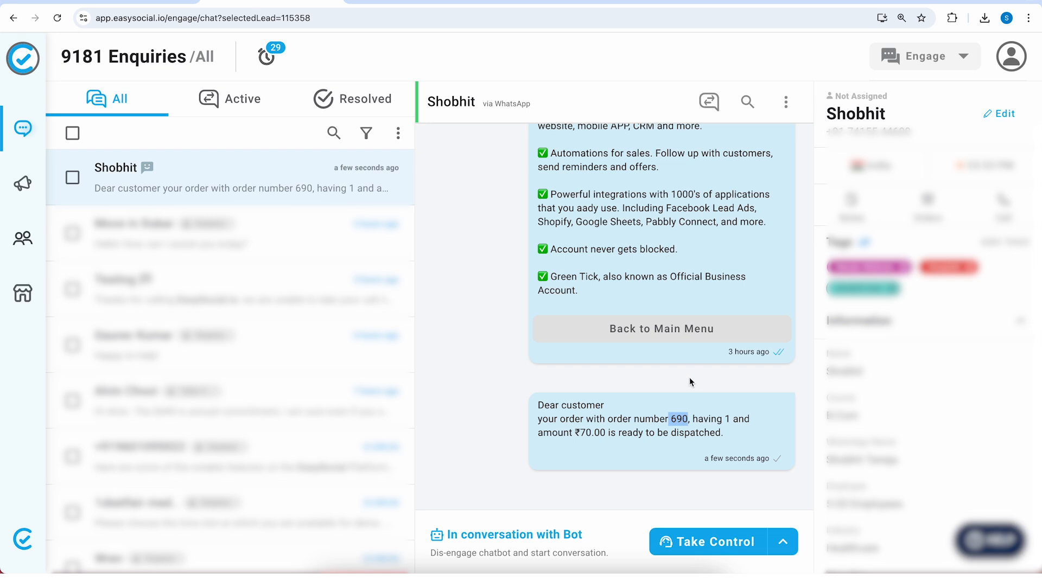
pyautogui.doubleClick(728, 419)
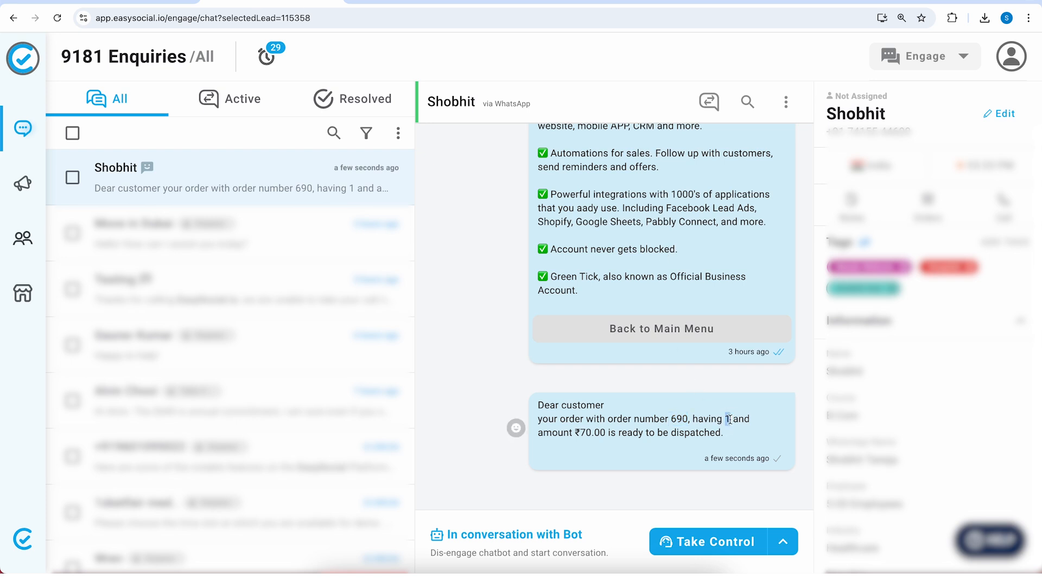
pyautogui.moveTo(576, 432); pyautogui.dragTo(600, 433)
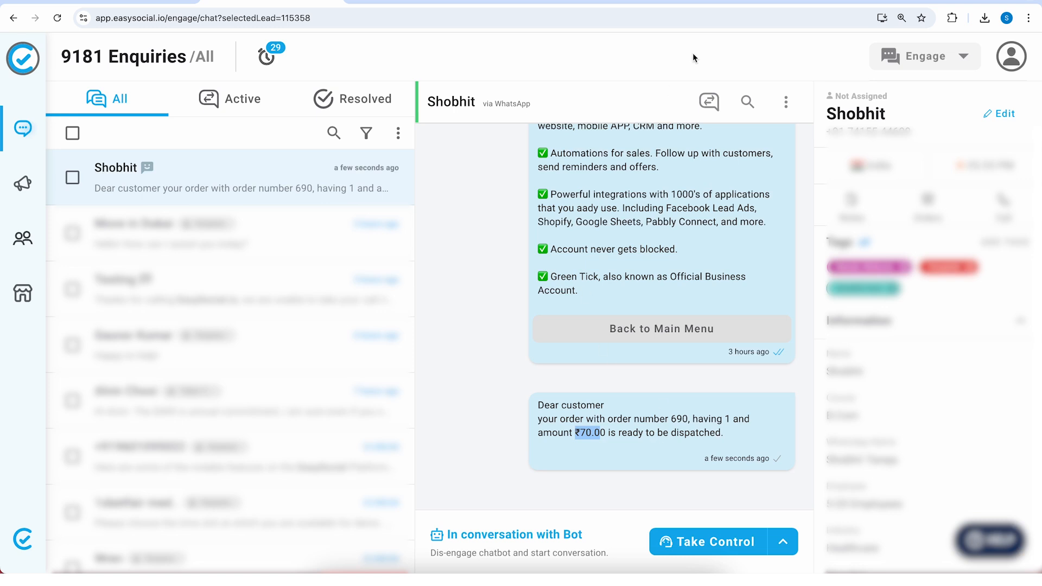
pyautogui.click(705, 2)
pyautogui.moveTo(667, 464); pyautogui.dragTo(757, 460)
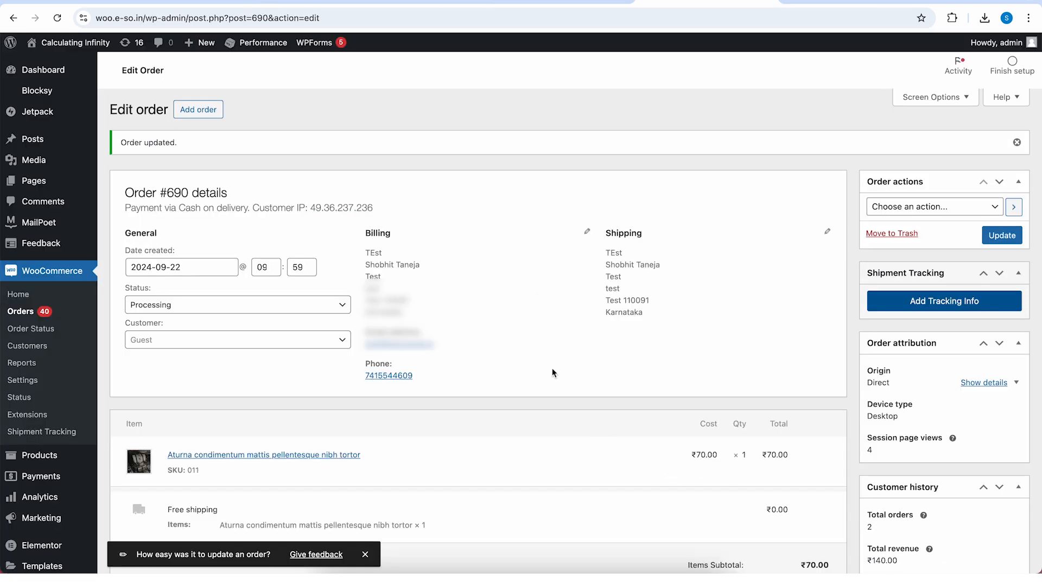
# Switch to WhatsApp Web and open the EasySocial chat to read the received order message
pyautogui.click(273, 2)
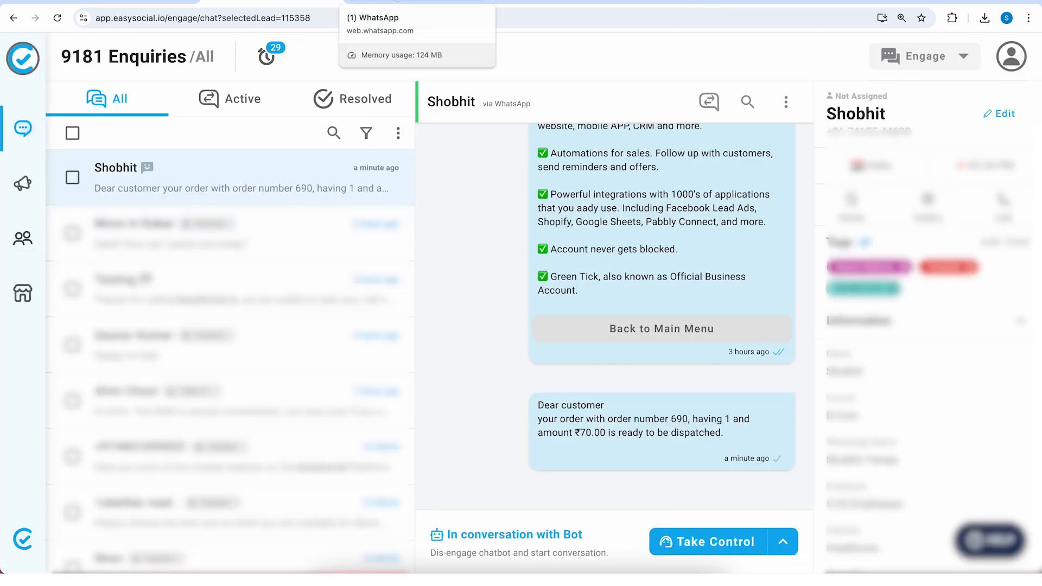
pyautogui.click(398, 2)
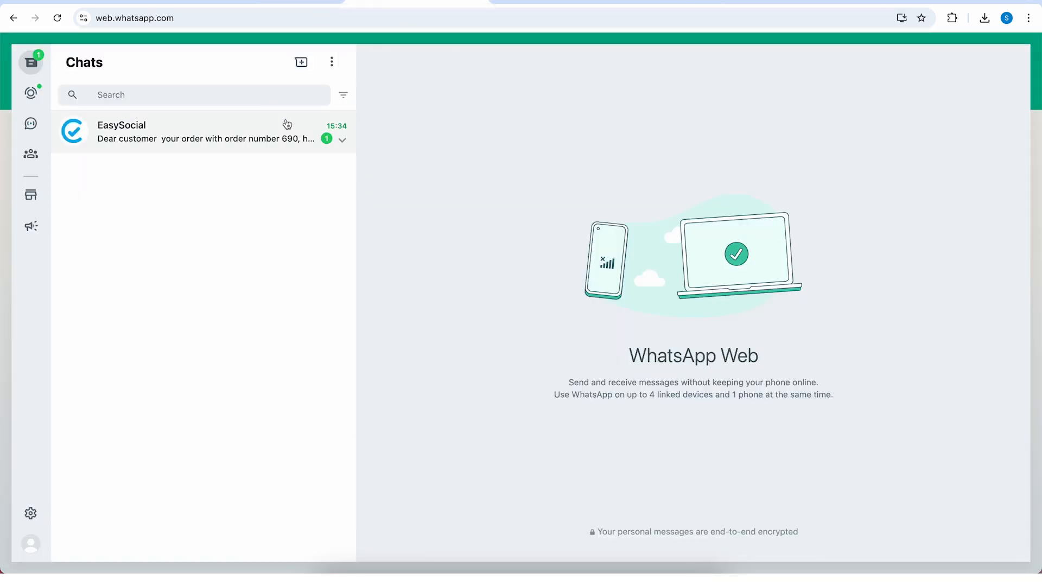
pyautogui.click(326, 135)
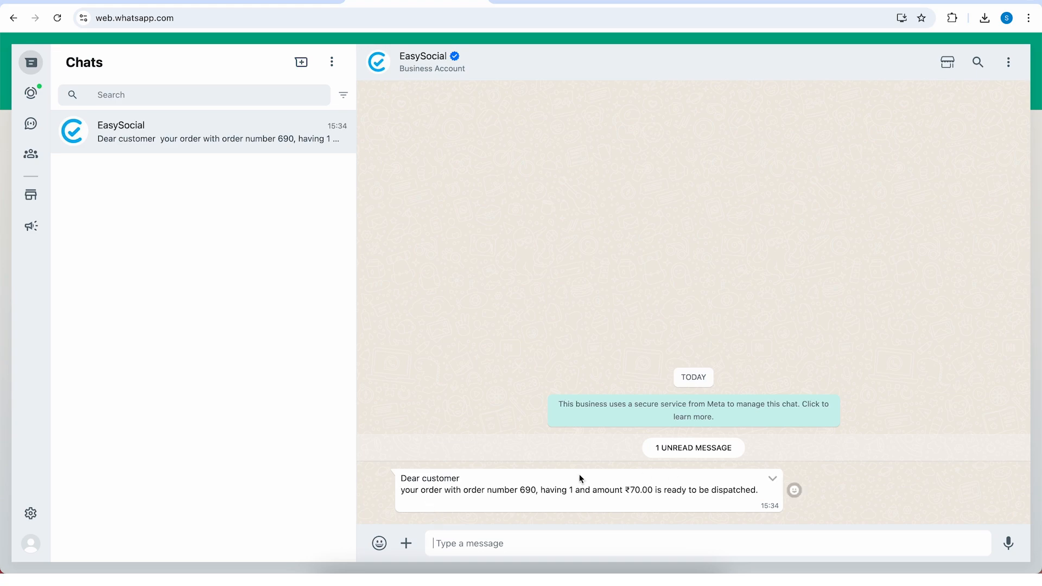
# Return to EasySocial and review the delivery analytics of the woo com order placed campaign
pyautogui.click(272, 2)
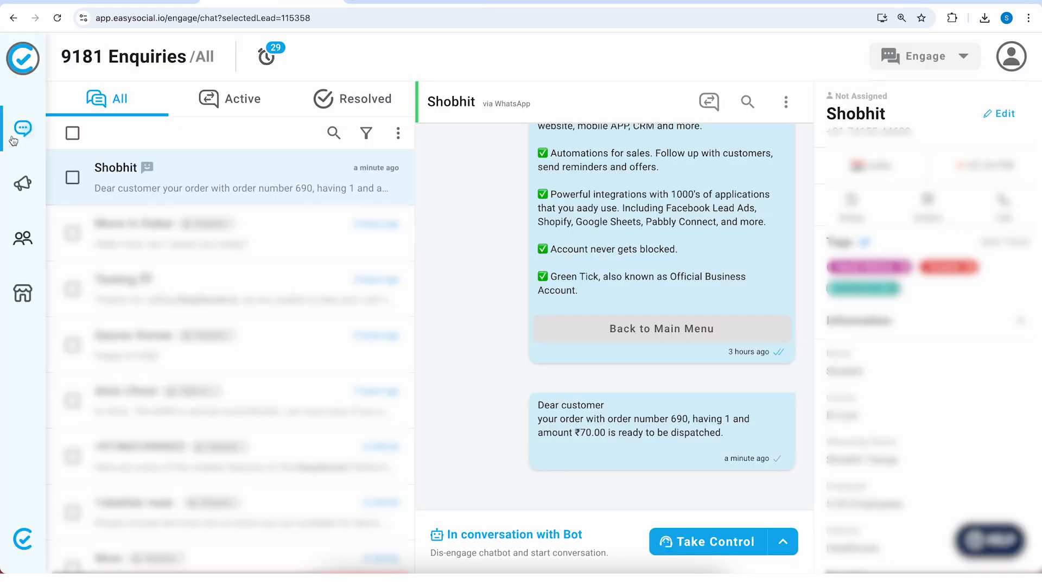
pyautogui.click(24, 185)
pyautogui.click(185, 174)
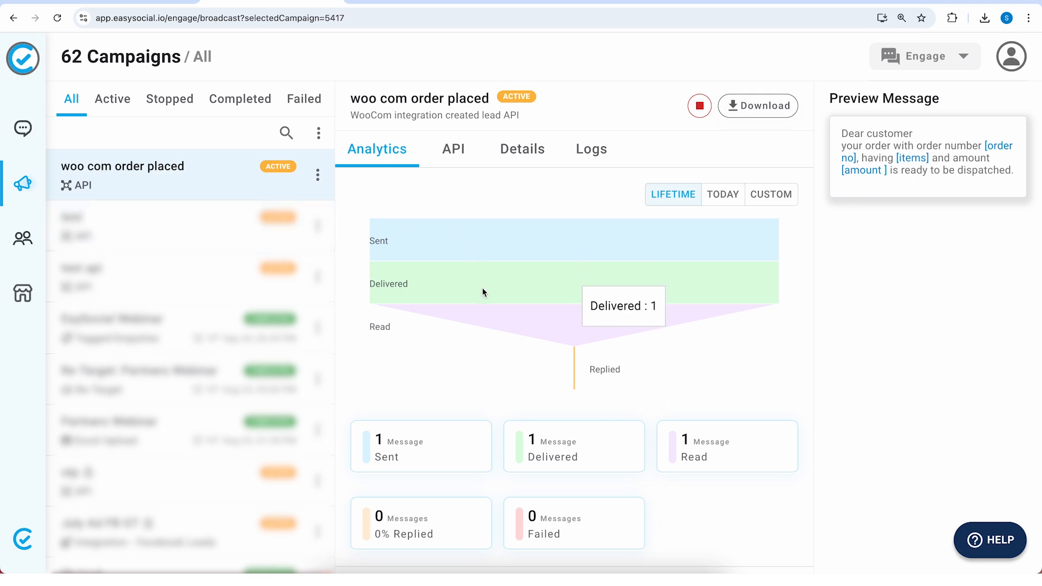
pyautogui.moveTo(528, 324)
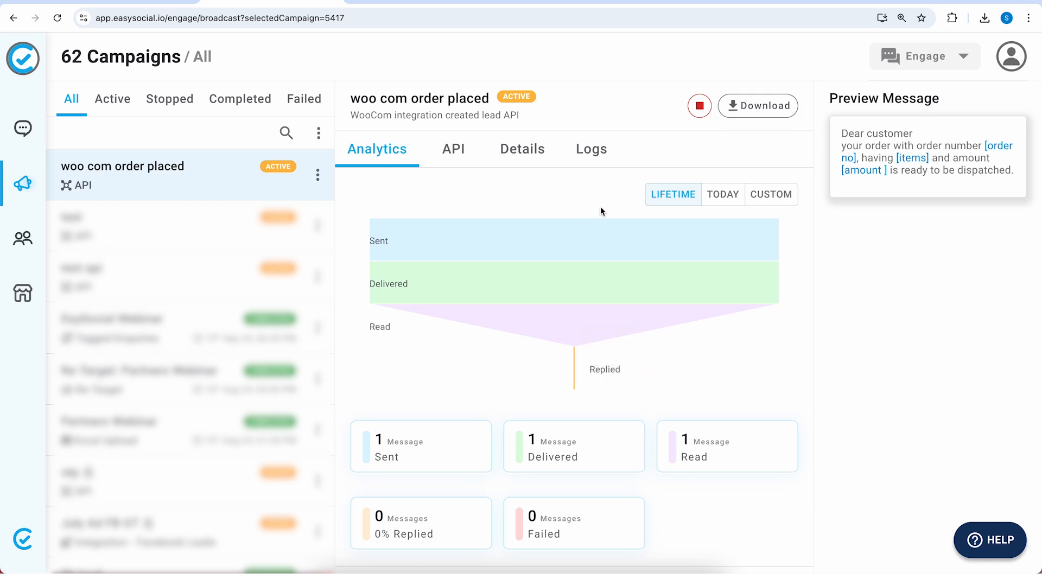
# Open the WooCommerce integration in the business settings, start linking a new event and examine the selectable WooCommerce events
pyautogui.click(1011, 56)
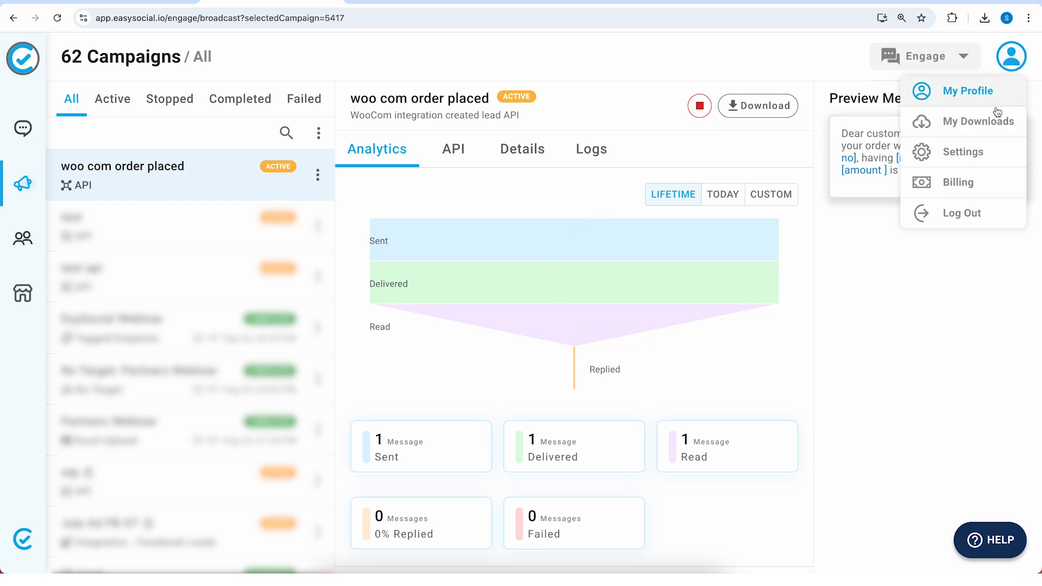
pyautogui.click(986, 153)
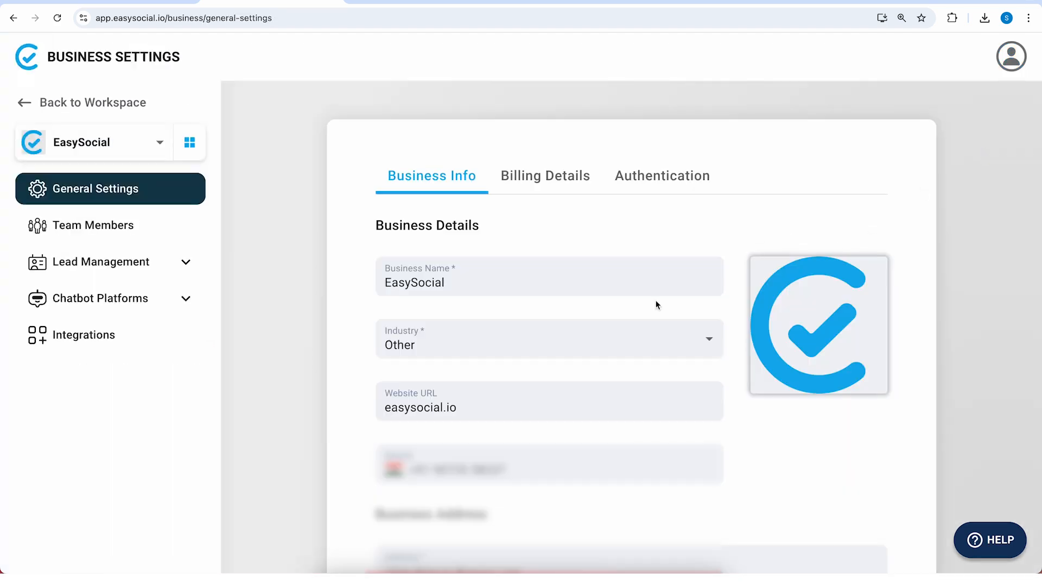
pyautogui.click(97, 346)
pyautogui.click(510, 556)
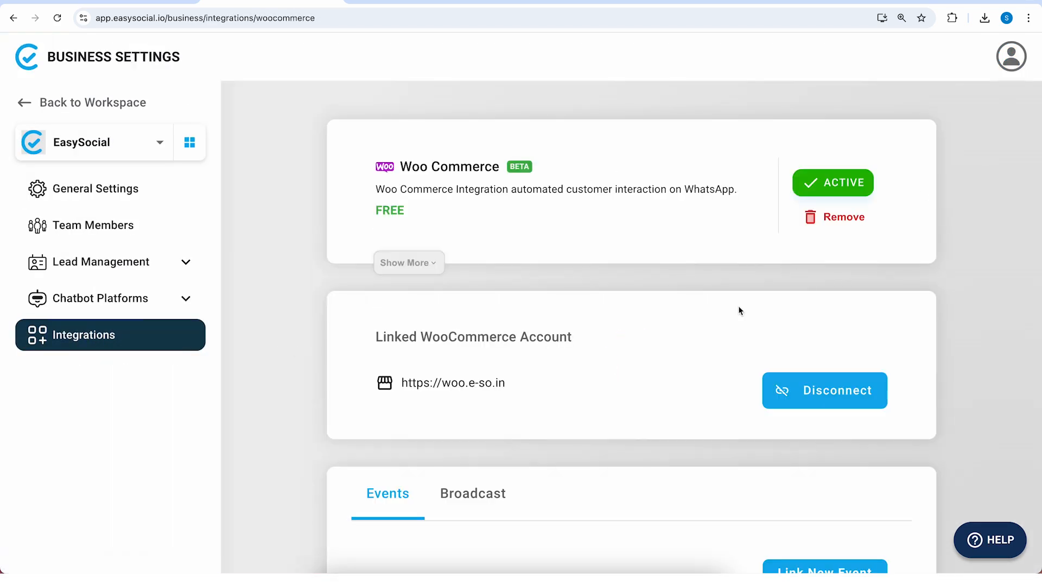
pyautogui.scroll(-1, 738, 308)
pyautogui.scroll(-2, 738, 310)
pyautogui.click(816, 392)
pyautogui.click(902, 111)
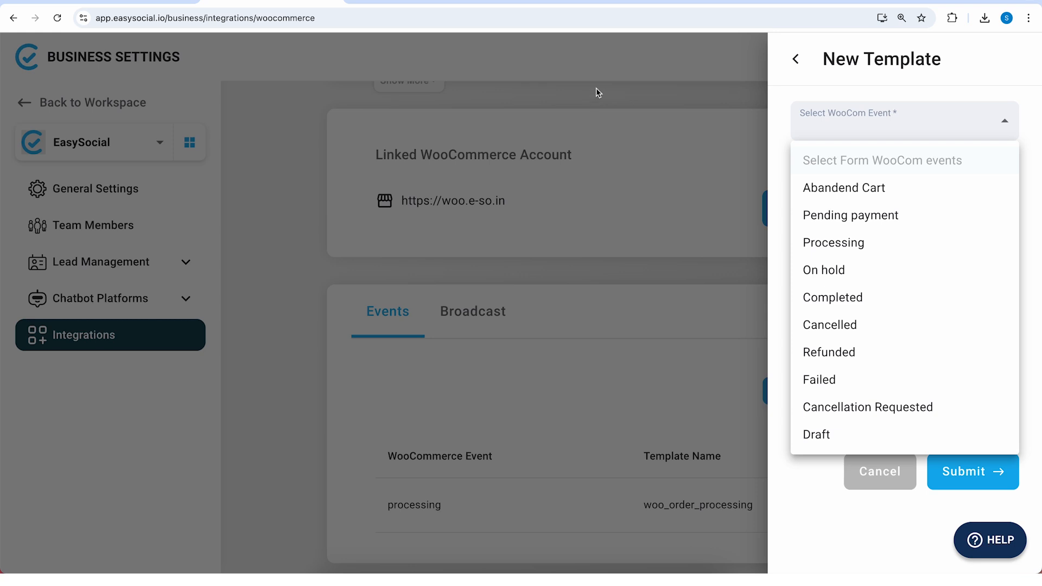
# Switch to the WordPress admin and locate the Custom Order Status Manager for WooCommerce plugin among the installed plugins
pyautogui.click(557, 2)
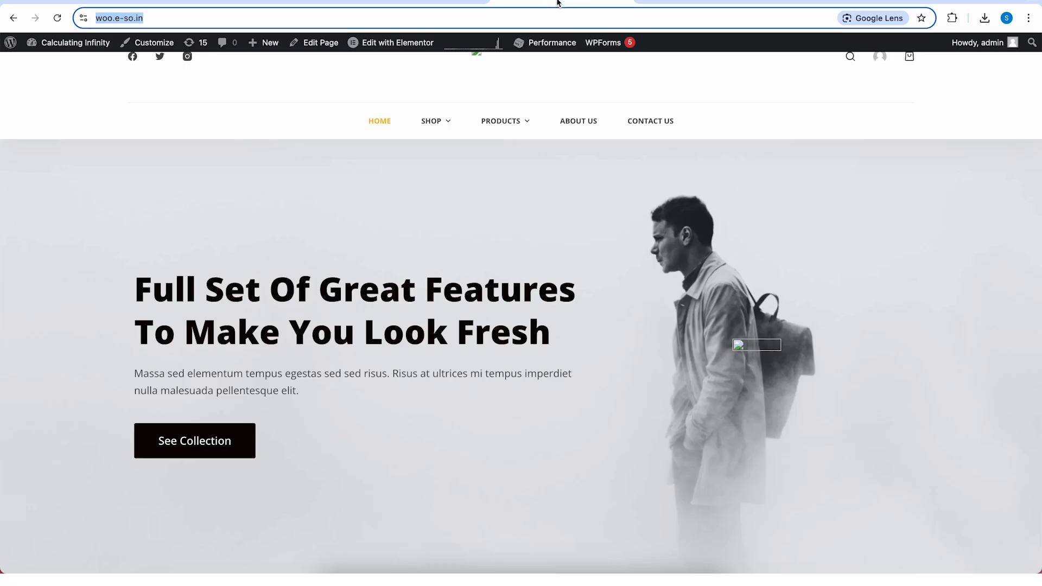
pyautogui.click(693, 4)
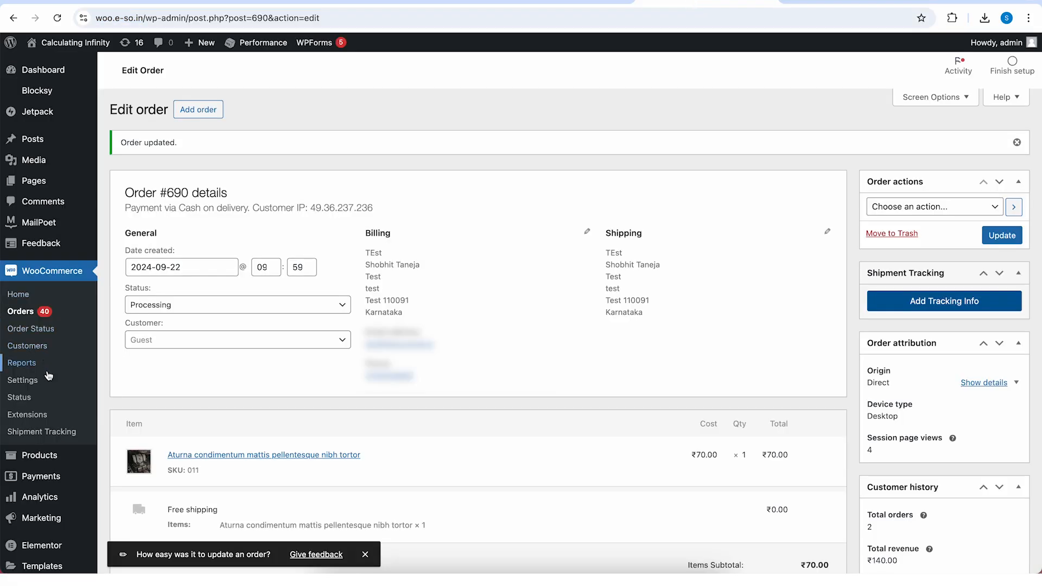
pyautogui.scroll(-2, 46, 442)
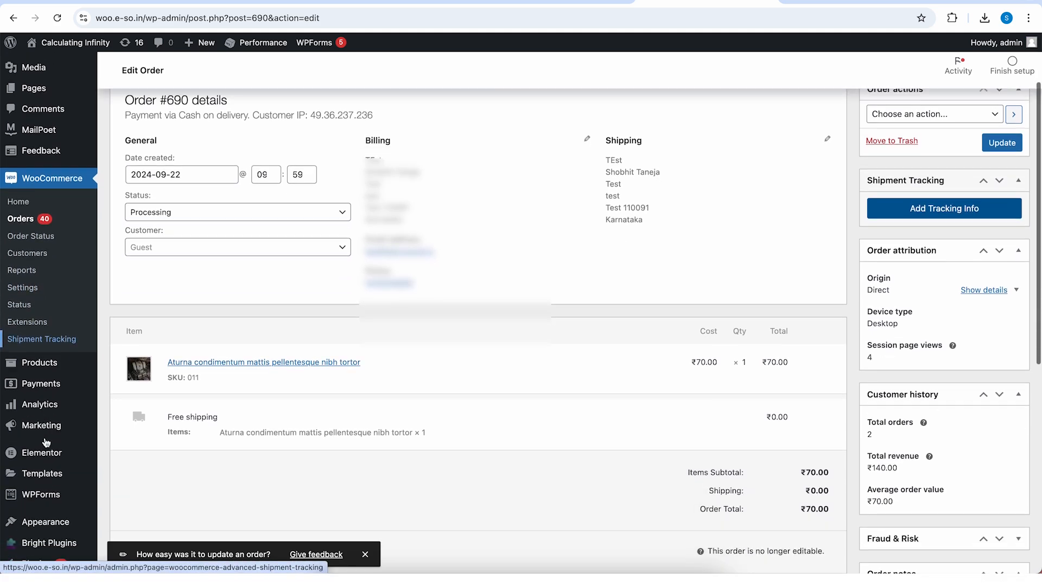
pyautogui.scroll(-3, 46, 442)
pyautogui.click(49, 453)
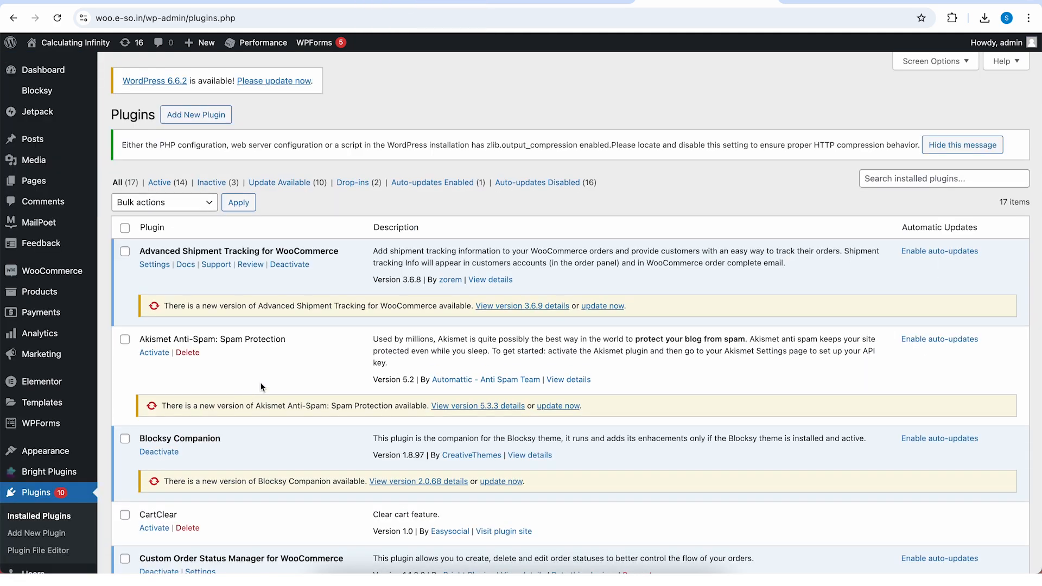
pyautogui.scroll(-3, 261, 387)
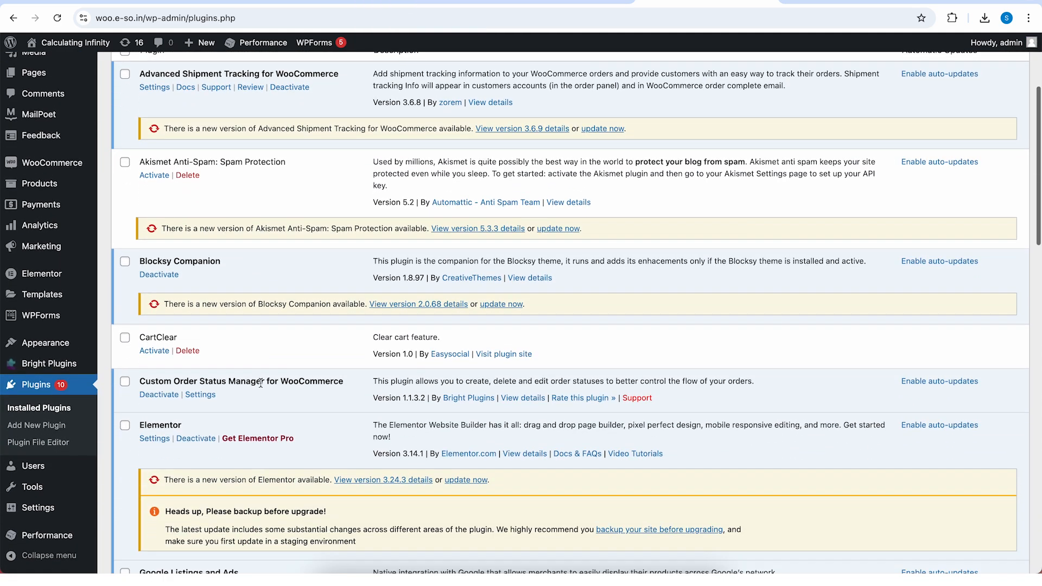
pyautogui.scroll(1, 261, 383)
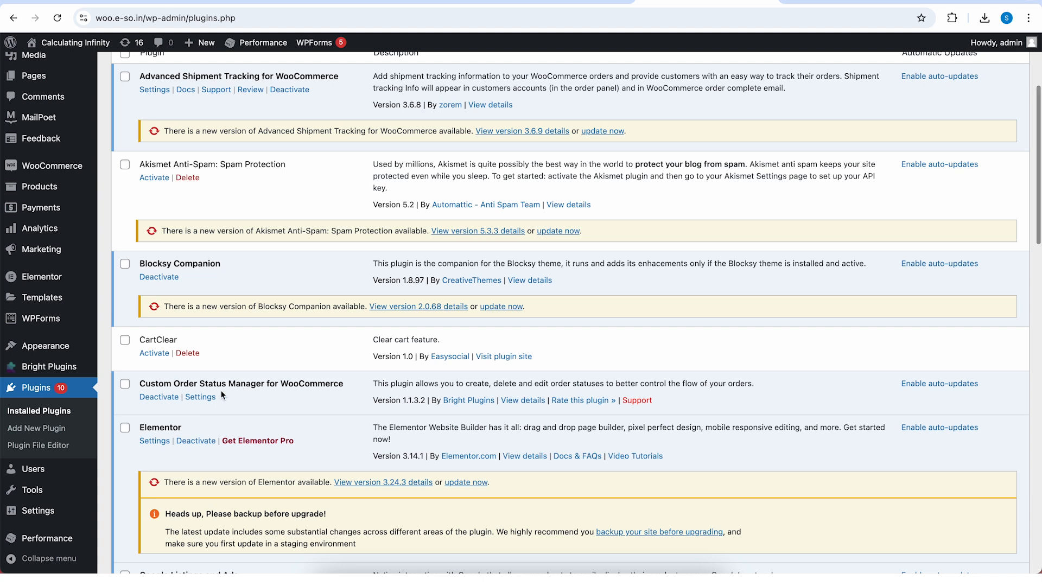
pyautogui.moveTo(140, 384); pyautogui.dragTo(347, 390)
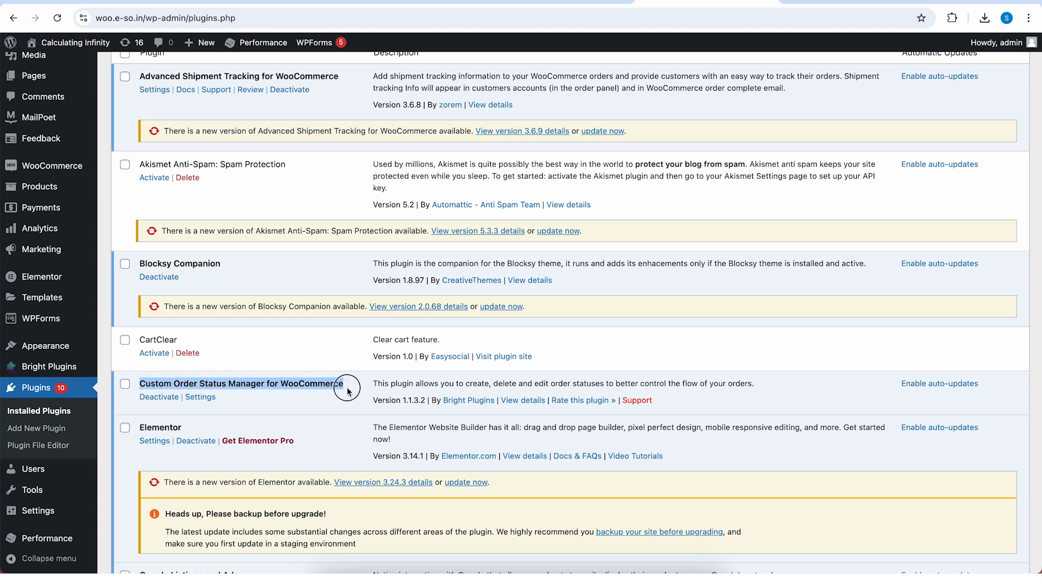
# Open the WooCommerce order statuses and start a new status with the slug Return Requested
pyautogui.scroll(1, 261, 380)
pyautogui.moveTo(81, 173)
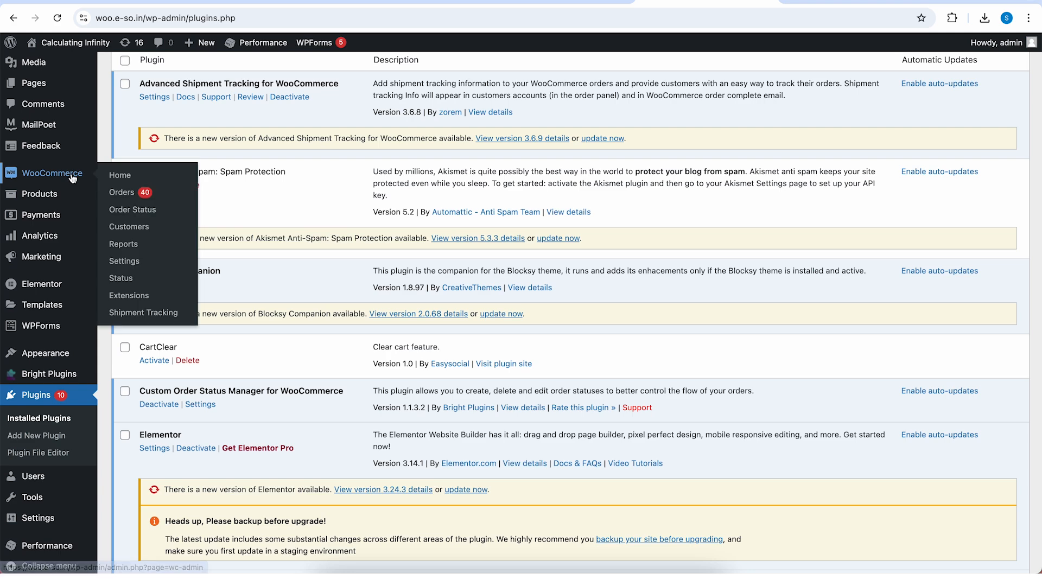
pyautogui.click(137, 213)
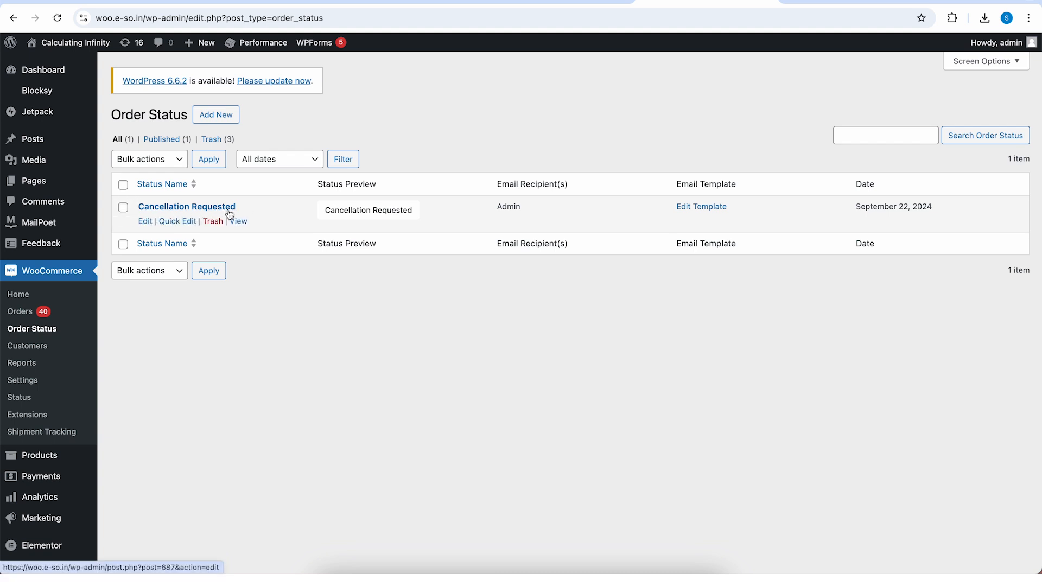
pyautogui.click(210, 117)
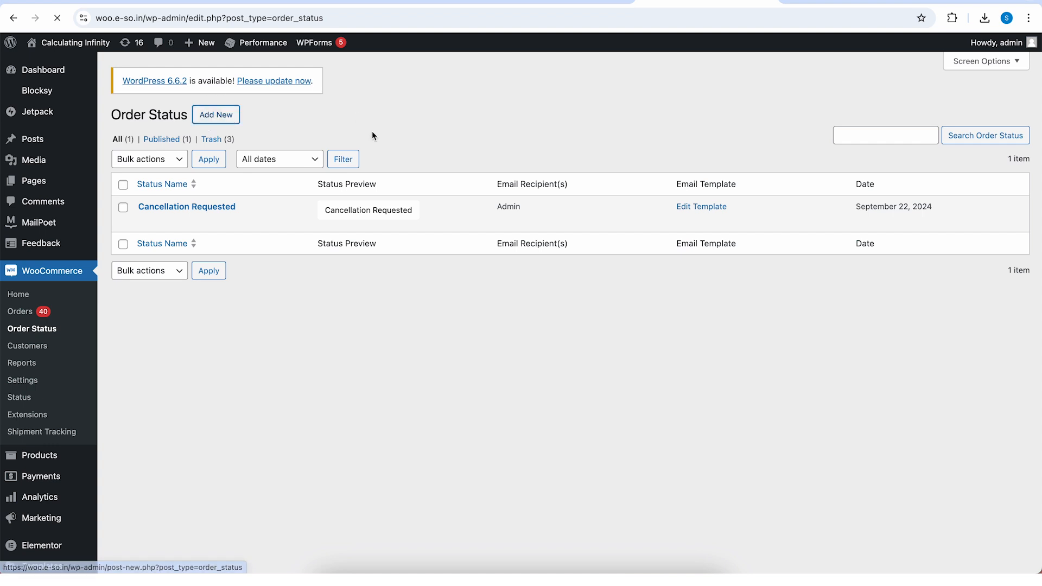
pyautogui.write('Re')
pyautogui.write('turn')
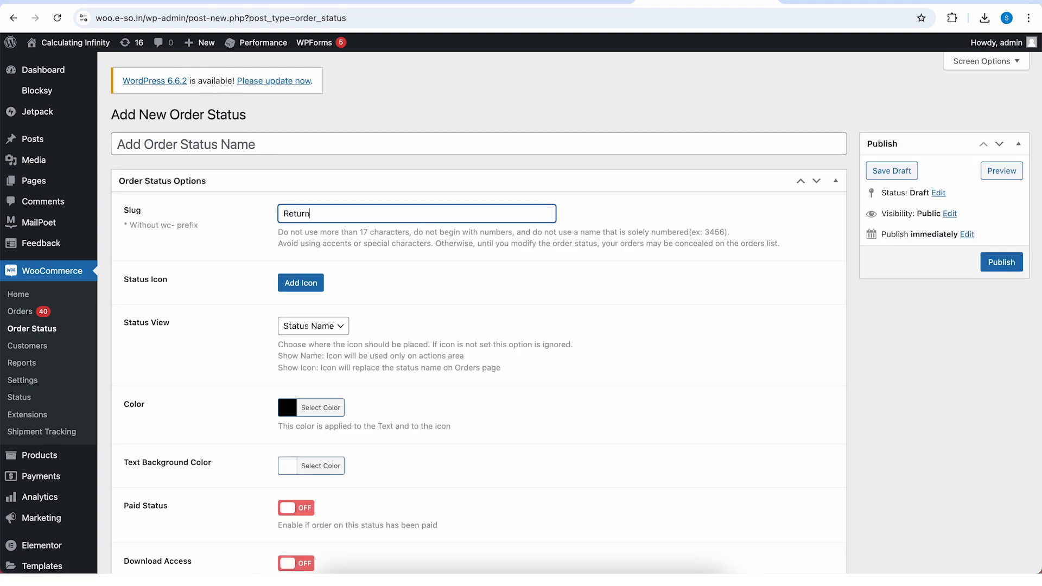
pyautogui.write(' Requested')
# Reuse the slug text as the status name Return Requested, change the slug to Return-Requested and publish the status
pyautogui.tripleClick(381, 214)
pyautogui.hotkey('ctrl', 'c')
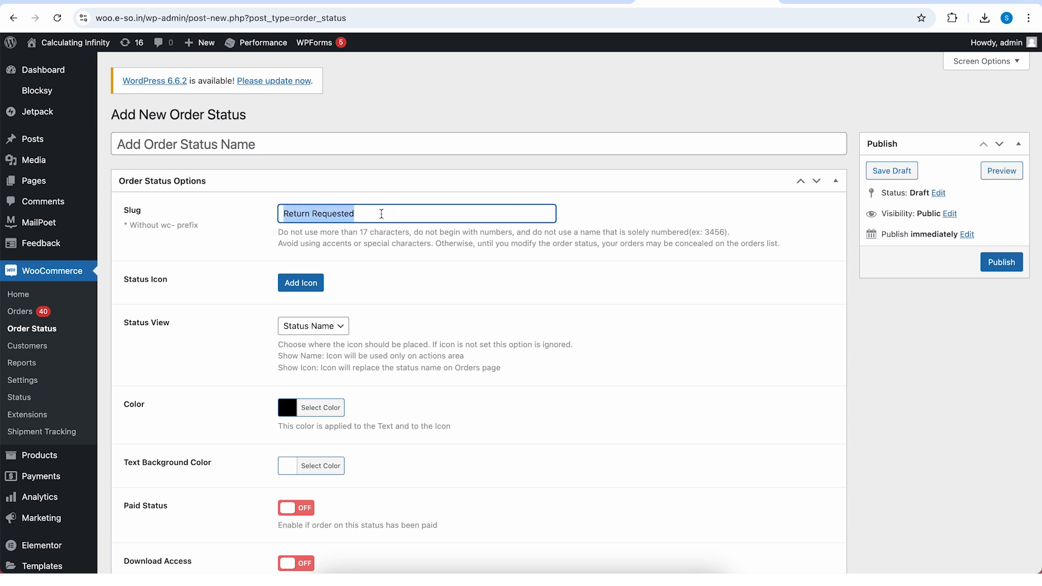
pyautogui.click(266, 142)
pyautogui.hotkey('ctrl', 'v')
pyautogui.click(312, 214)
pyautogui.press('BackSpace')
pyautogui.write('-')
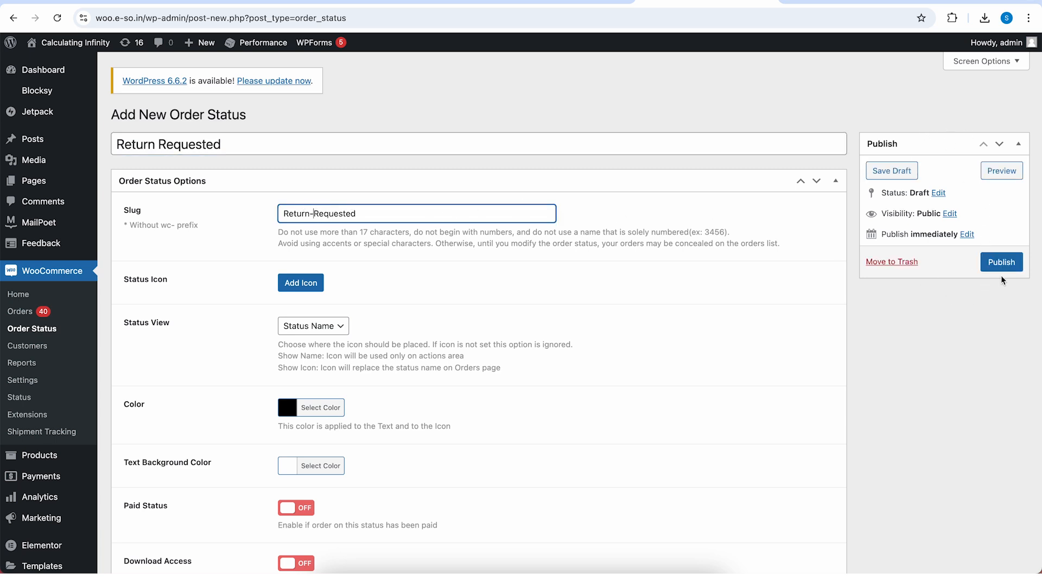
pyautogui.click(1001, 263)
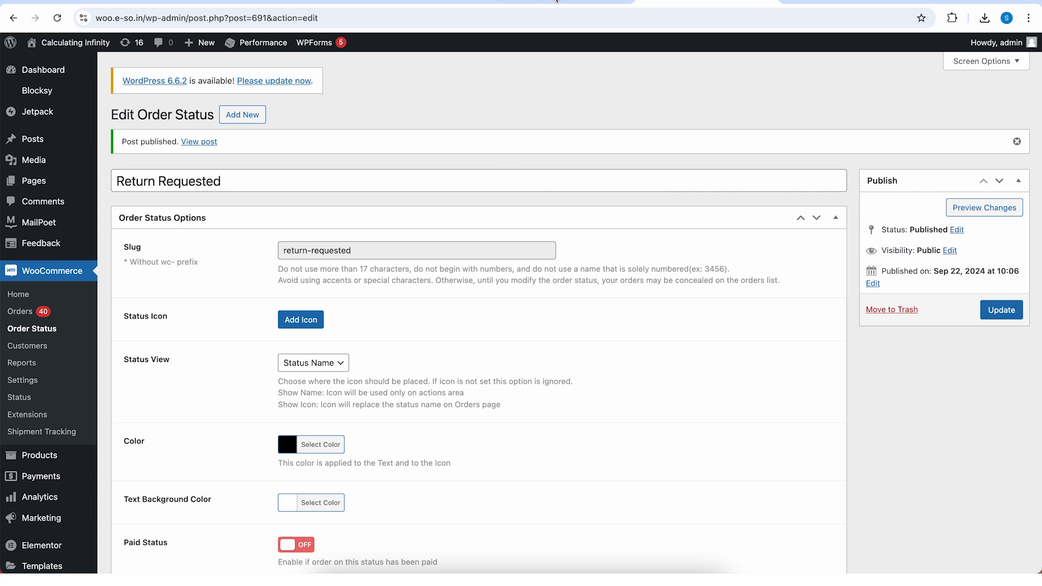
# Switch to EasySocial, reload the WooCommerce integration and check the selectable events of a new link for the custom statuses
pyautogui.click(269, 1)
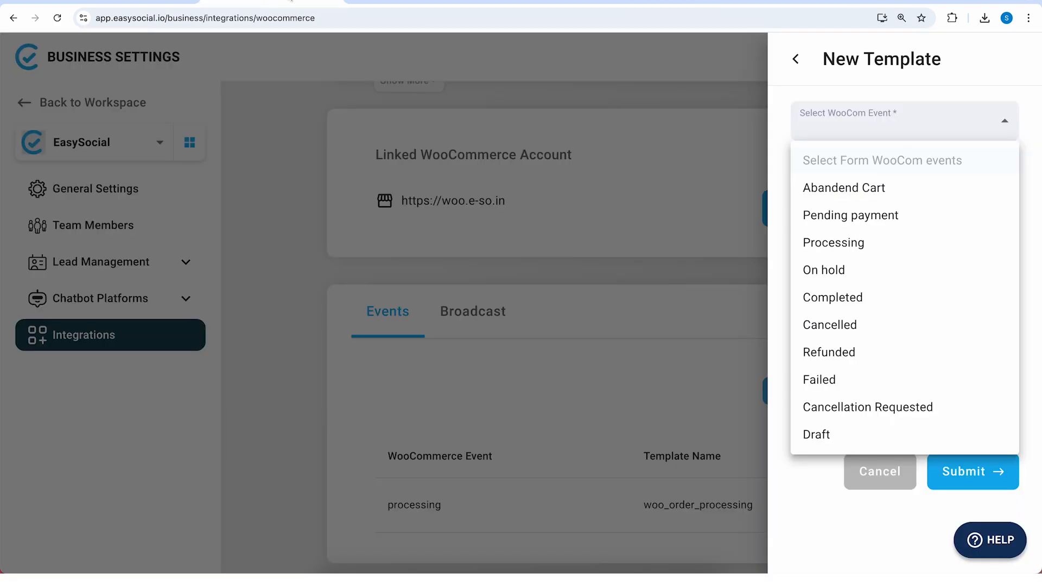
pyautogui.click(484, 121)
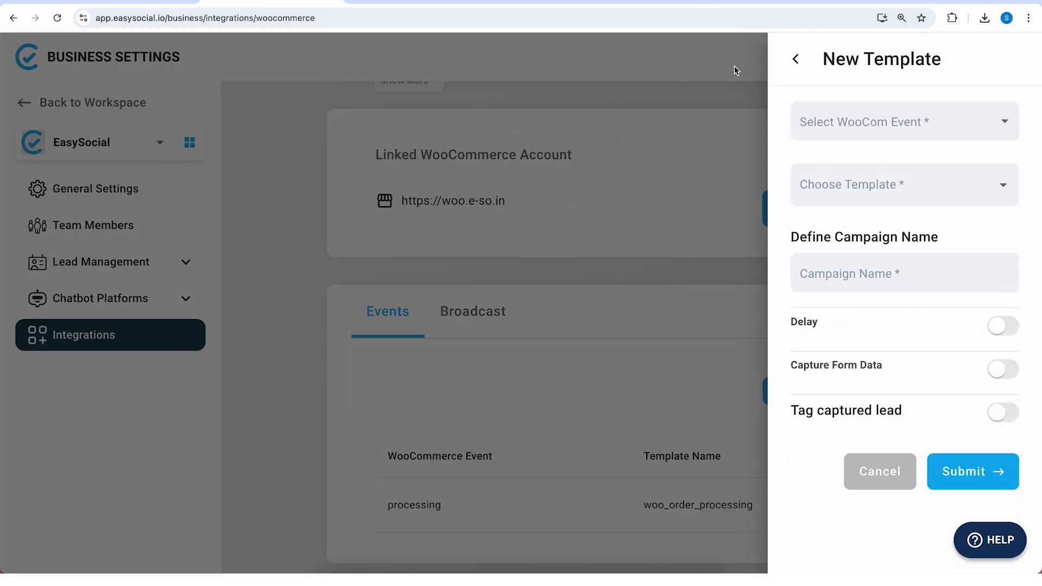
pyautogui.click(796, 58)
pyautogui.click(57, 19)
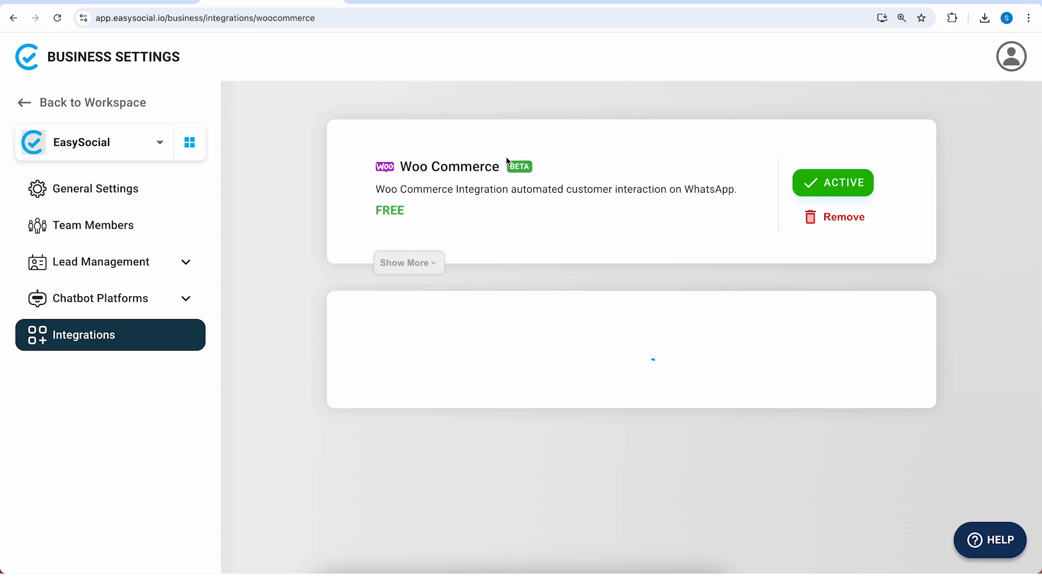
pyautogui.scroll(-5, 578, 286)
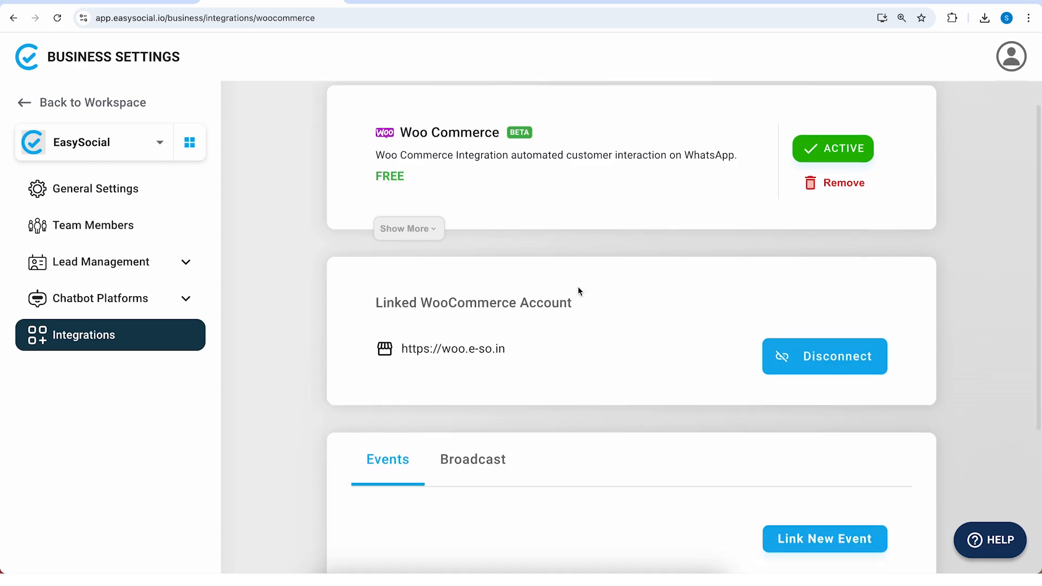
pyautogui.click(806, 331)
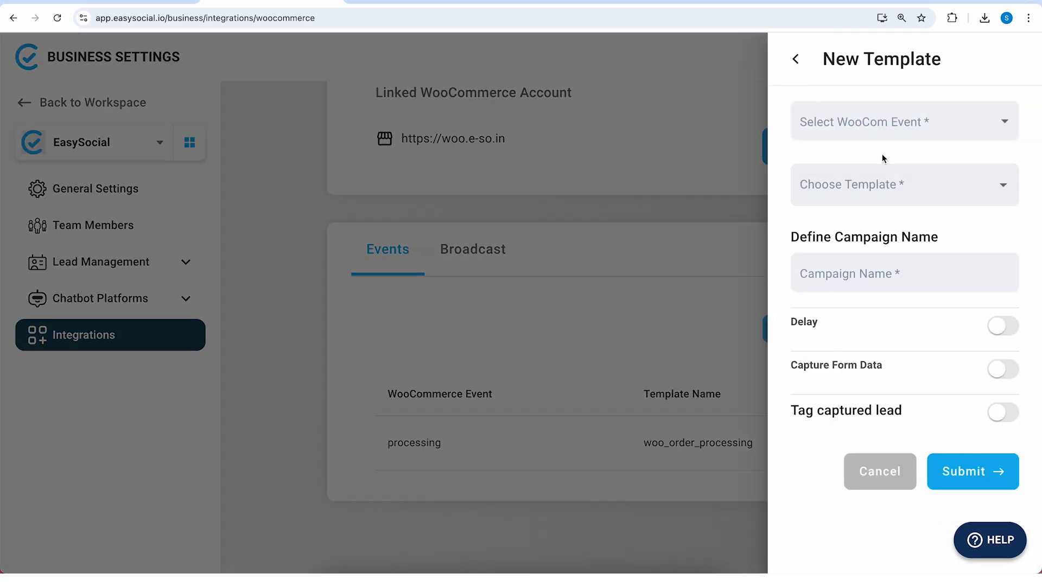
pyautogui.click(895, 117)
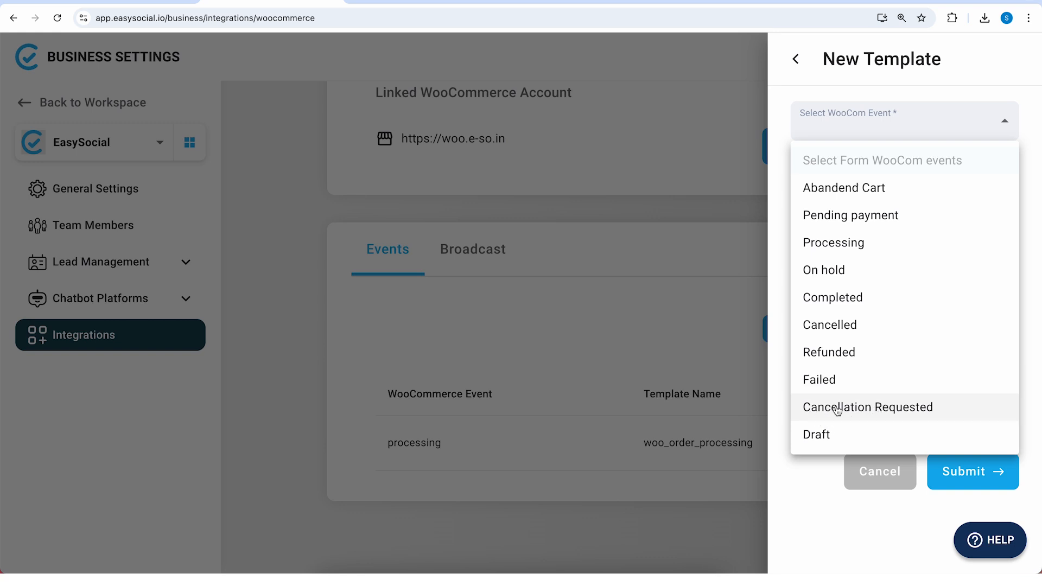
pyautogui.click(737, 398)
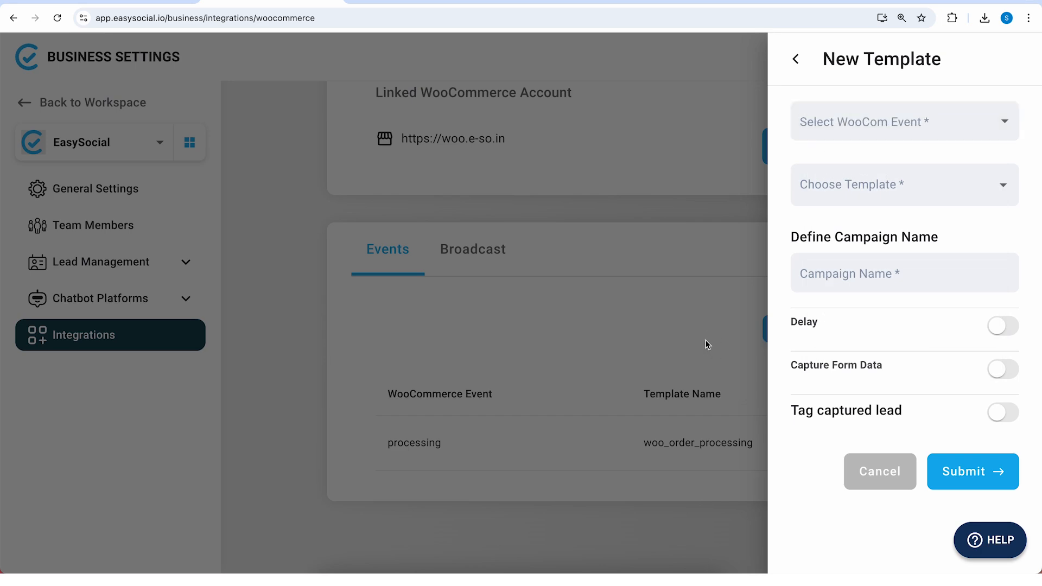
pyautogui.click(796, 58)
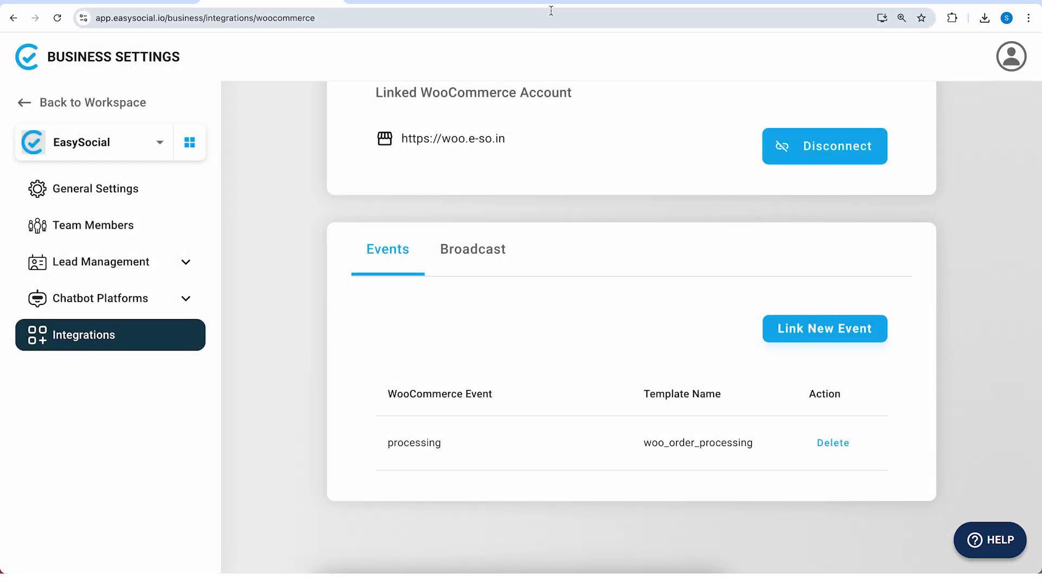
# Review the published Return Requested order status in the WordPress admin and return to EasySocial's WooCommerce integration
pyautogui.click(551, 4)
pyautogui.click(691, 2)
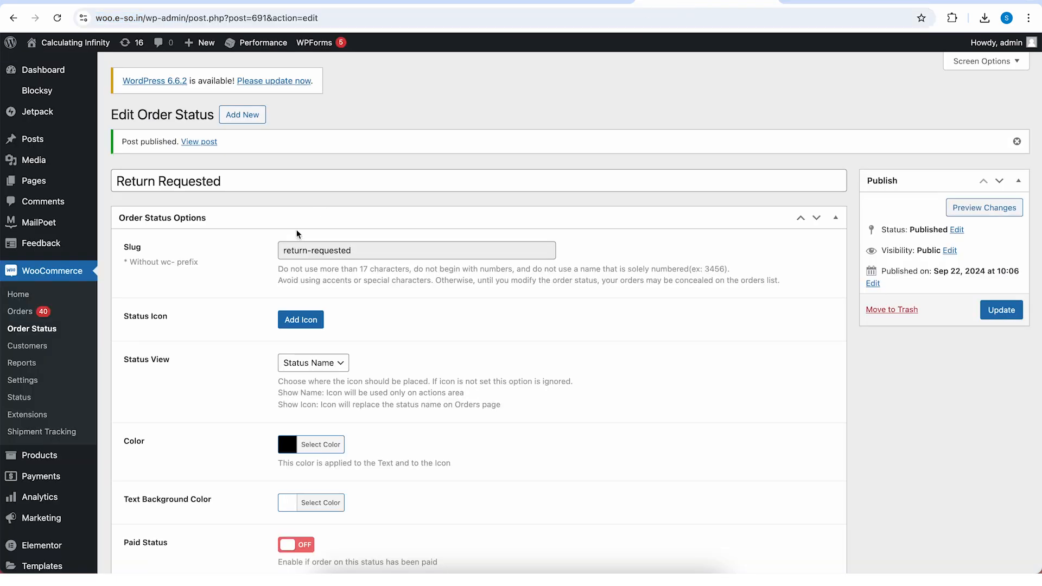
pyautogui.click(269, 2)
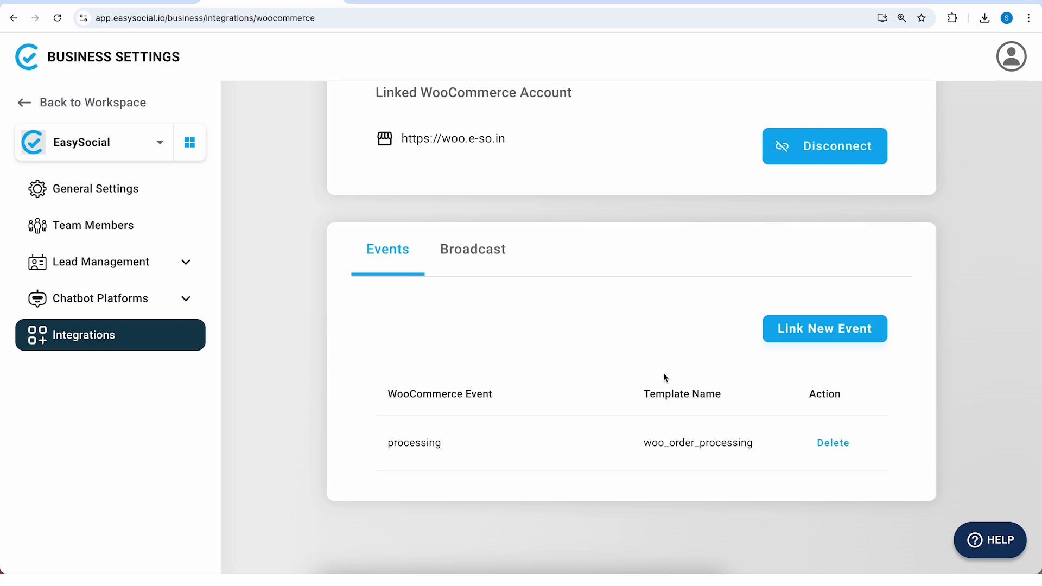
# Preview linking a new Abandend Cart event and its selectable templates, closing the form without submitting
pyautogui.click(810, 337)
pyautogui.click(890, 114)
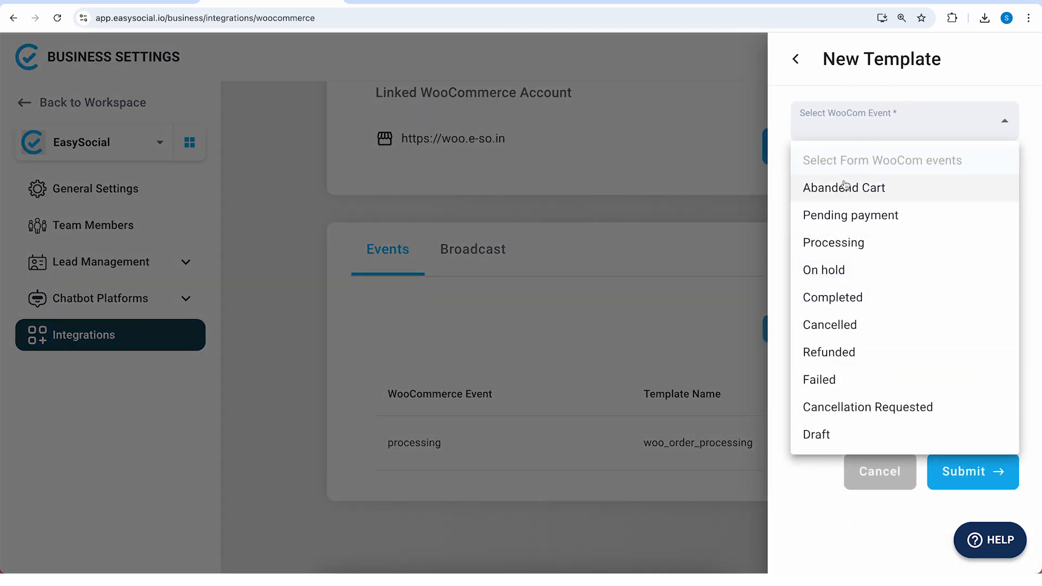
pyautogui.click(845, 185)
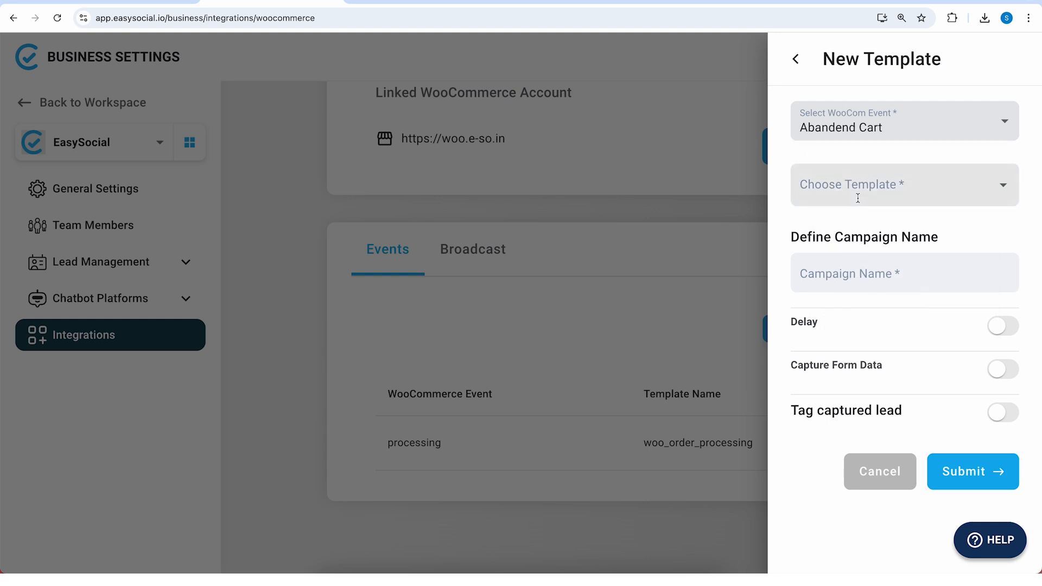
pyautogui.click(857, 199)
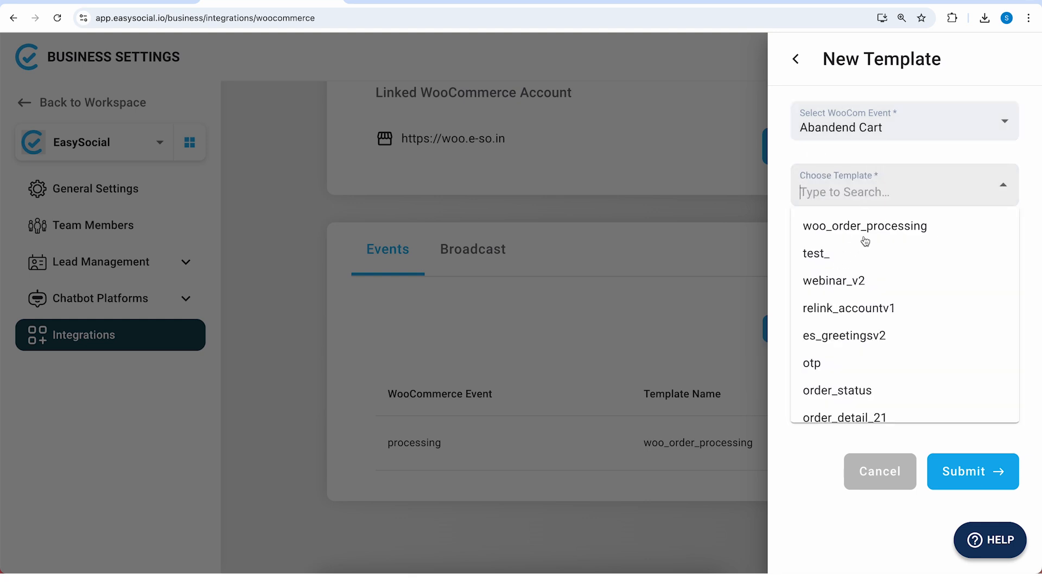
pyautogui.click(796, 167)
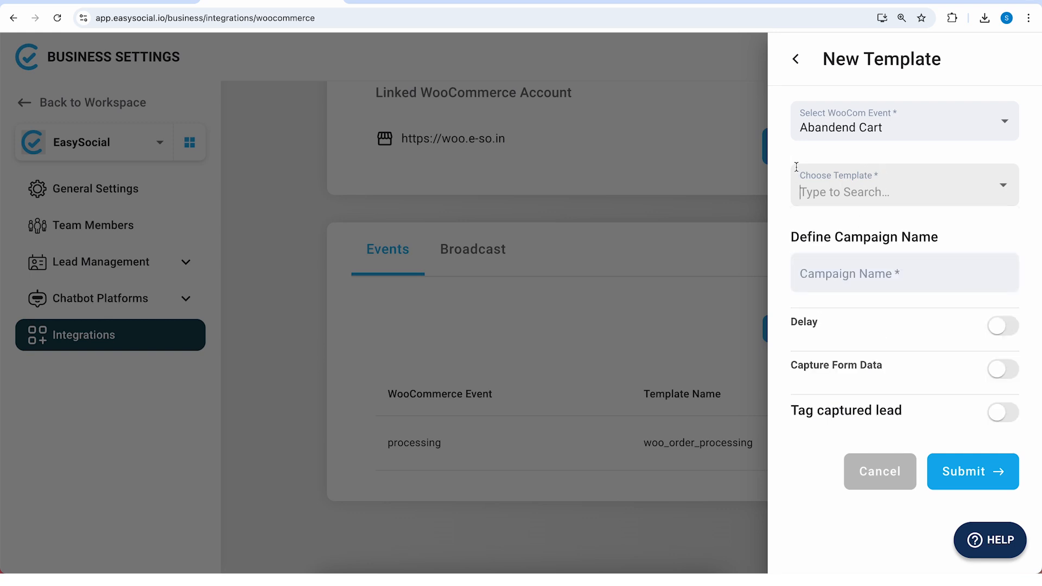
pyautogui.click(796, 59)
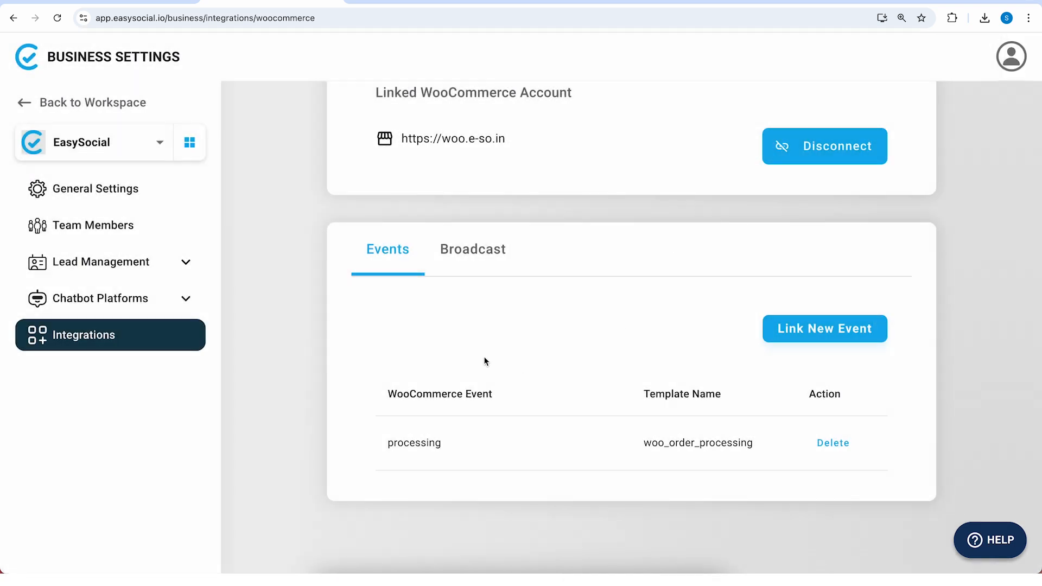
# Start a new WooCommerce broadcast and add an Order Date (Range) filter with the range Between
pyautogui.scroll(1, 477, 355)
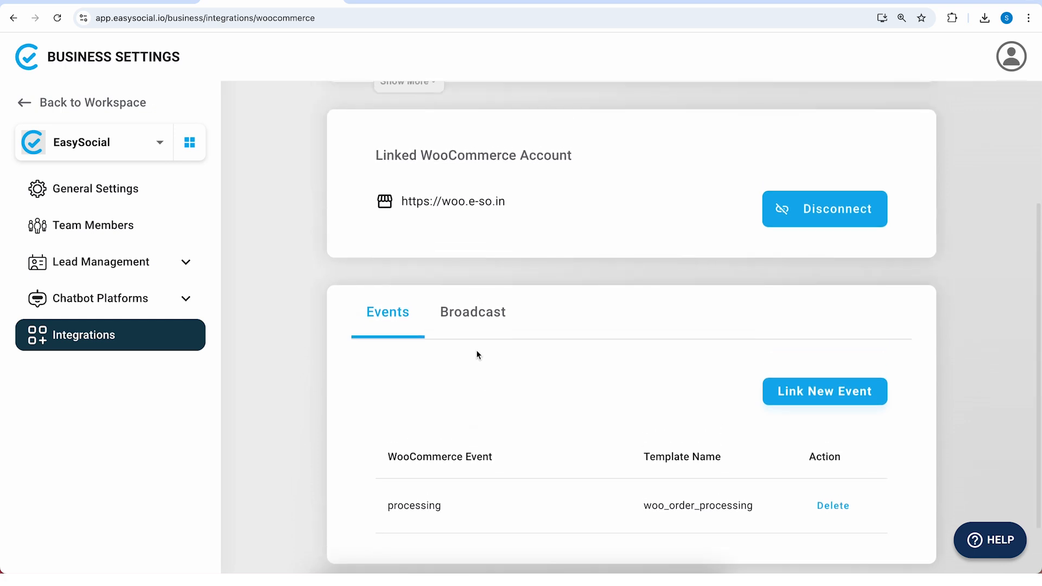
pyautogui.click(474, 324)
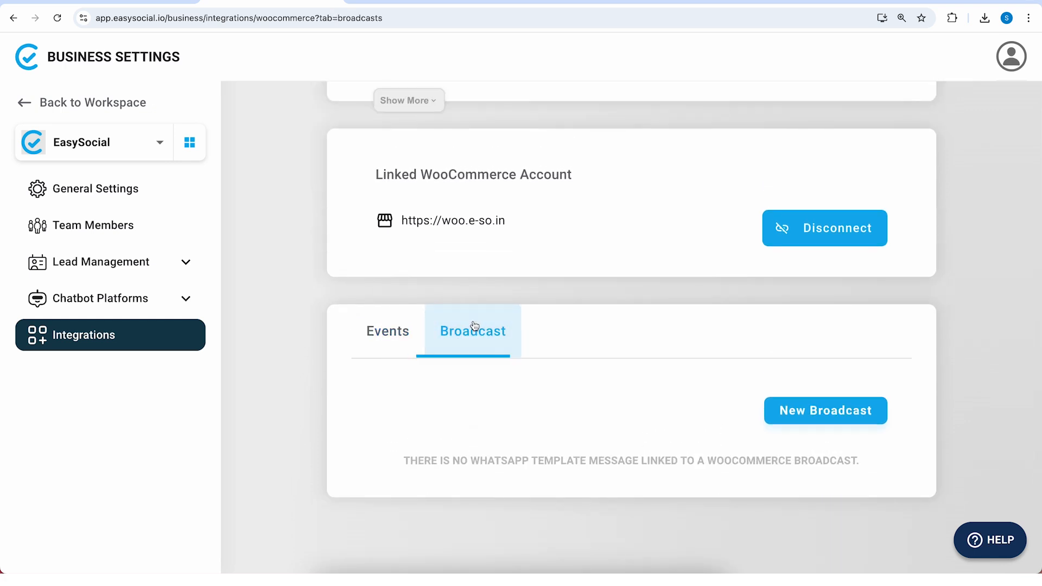
pyautogui.click(840, 413)
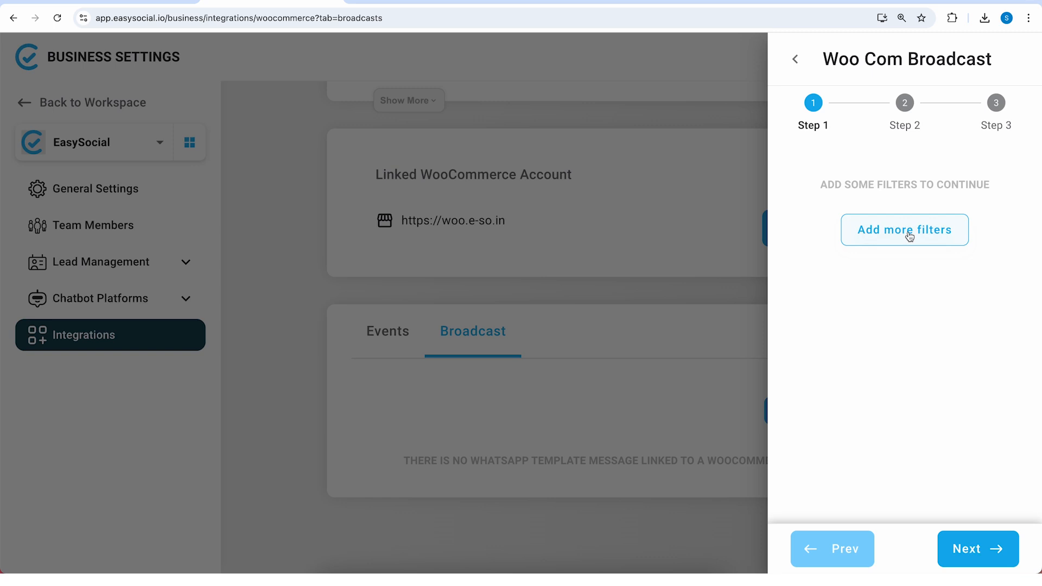
pyautogui.click(909, 237)
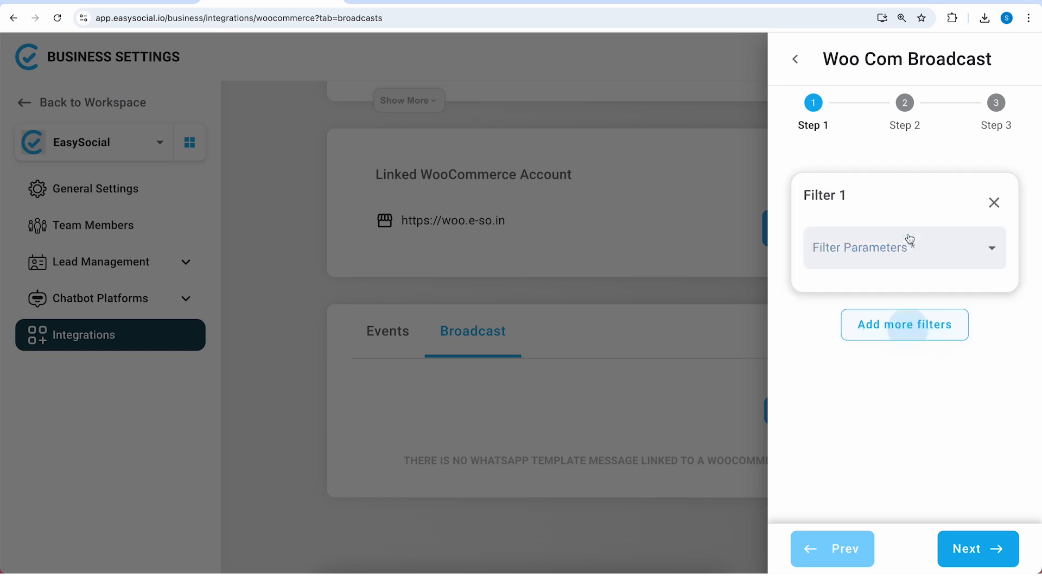
pyautogui.click(906, 251)
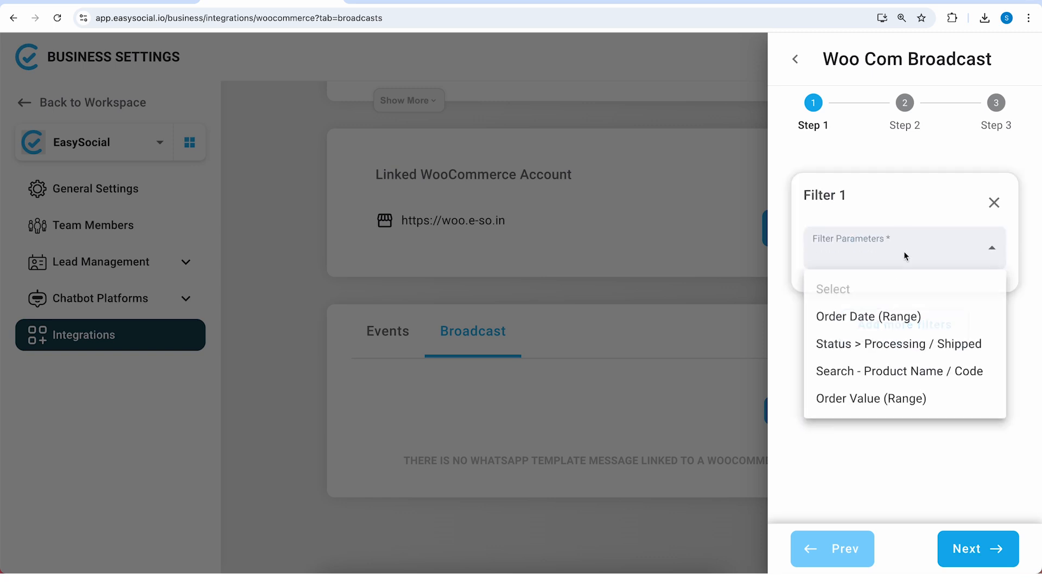
pyautogui.click(877, 325)
pyautogui.click(875, 326)
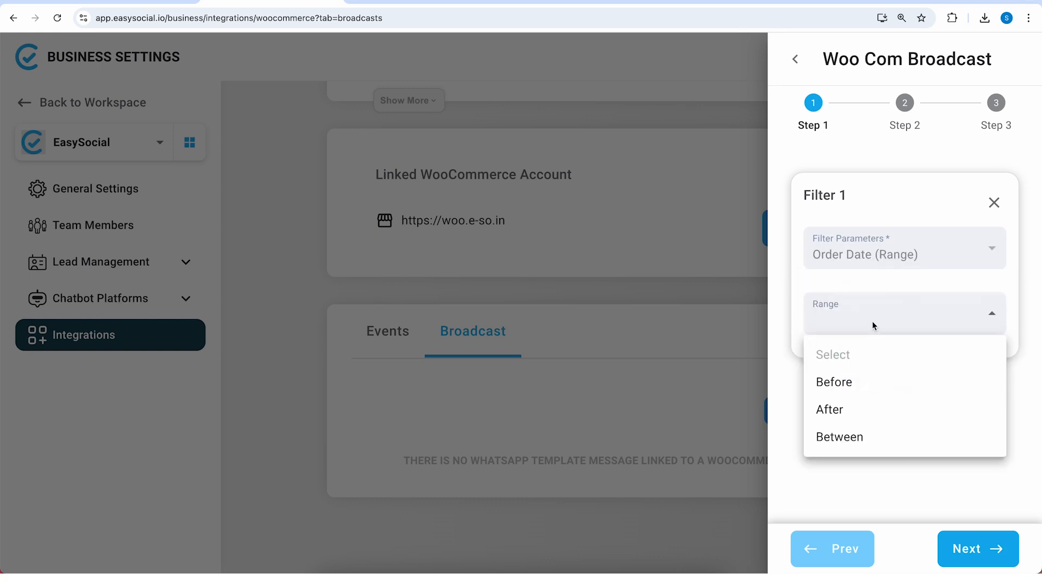
pyautogui.click(856, 437)
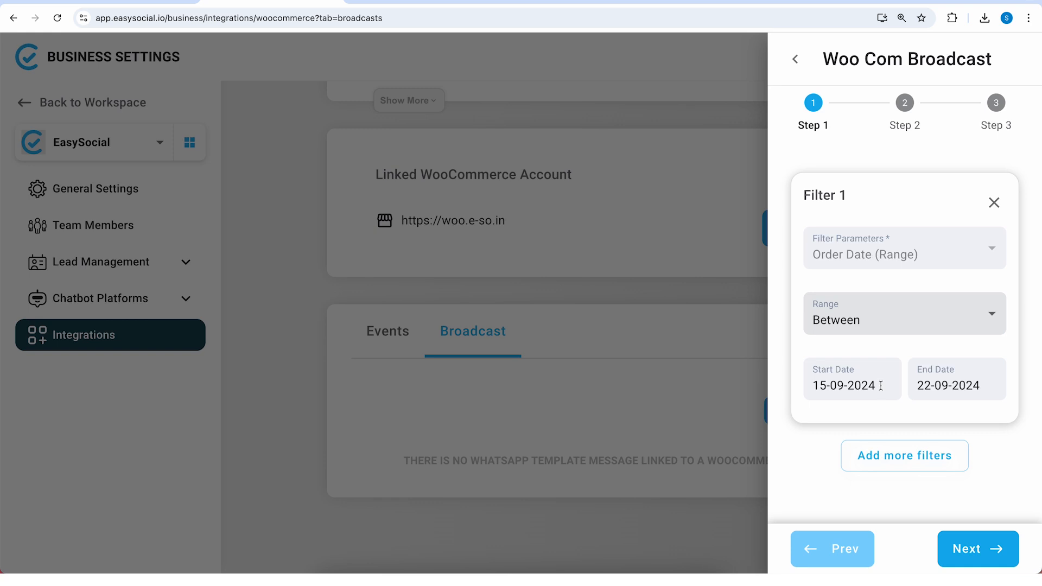
# Set the order date filter's start date to 15-09-2023
pyautogui.click(880, 387)
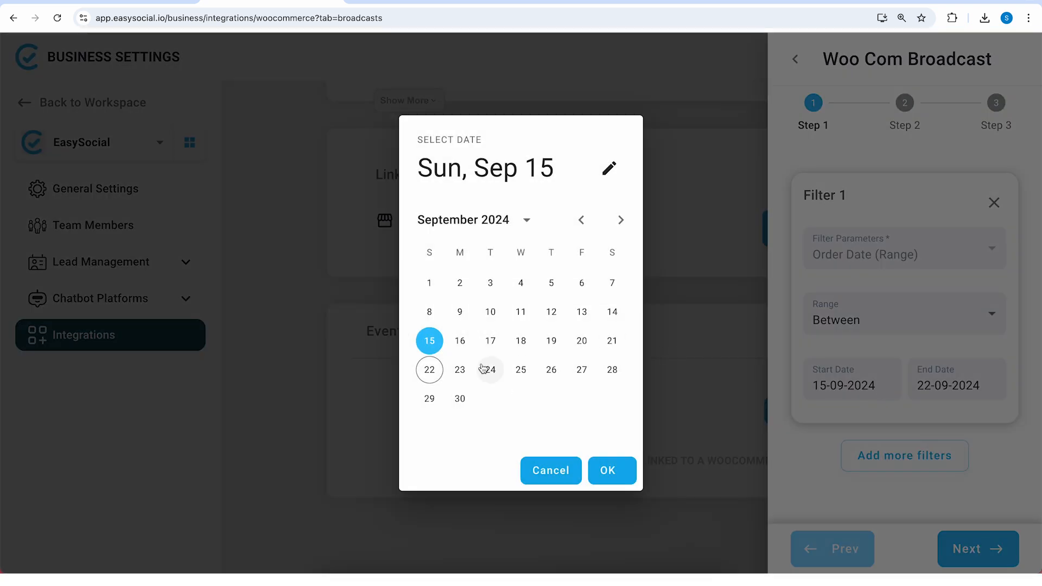
pyautogui.click(487, 217)
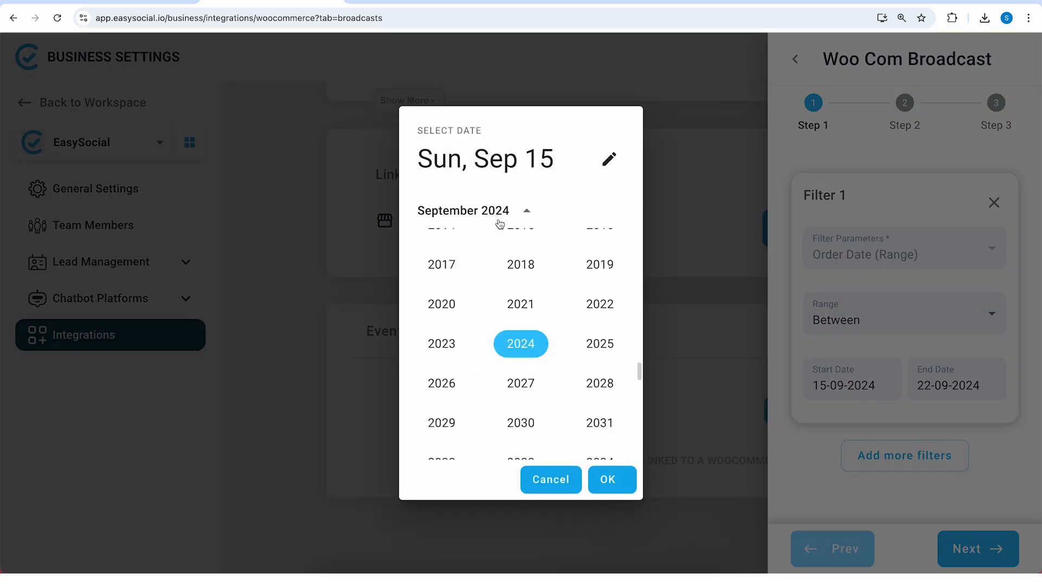
pyautogui.click(460, 351)
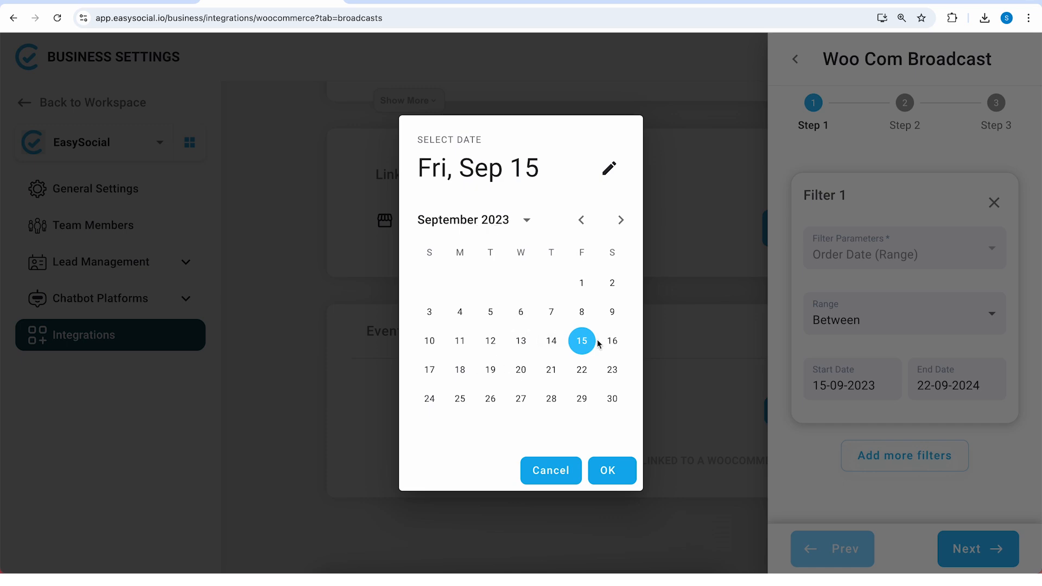
pyautogui.click(607, 471)
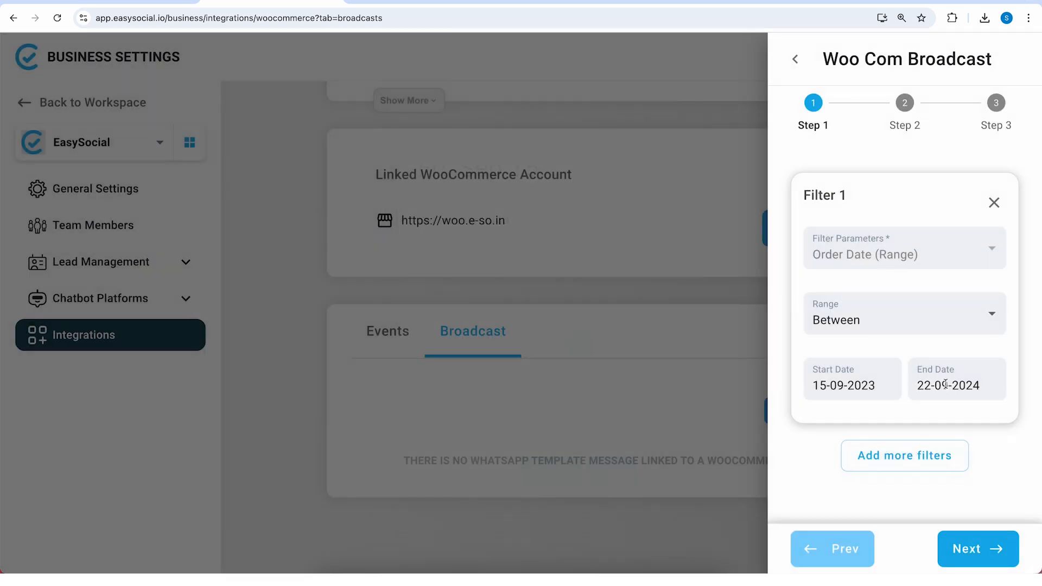
# Set the order date filter's end date to 31-10-2023
pyautogui.click(945, 384)
pyautogui.click(526, 211)
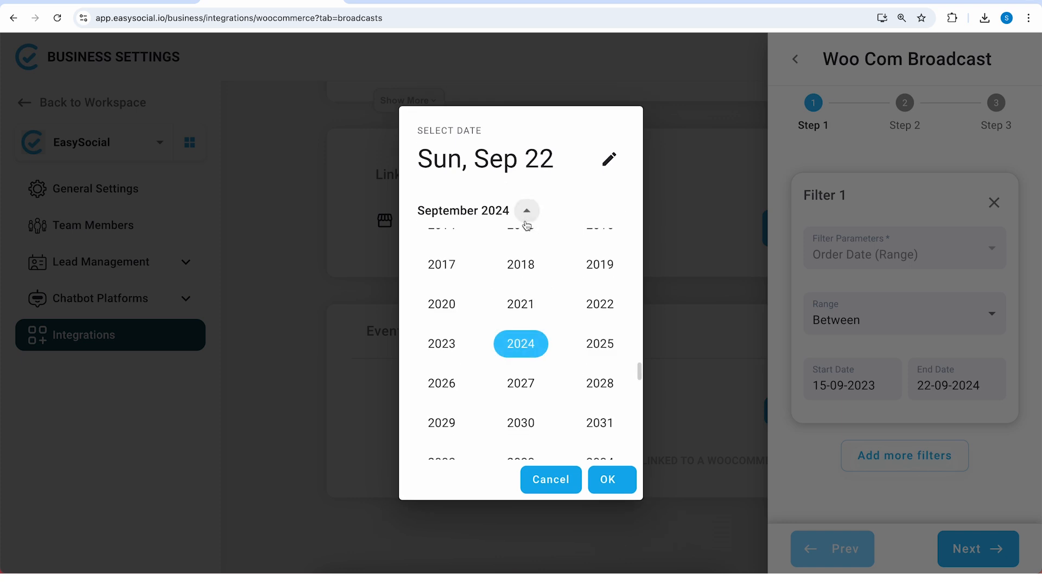
pyautogui.click(443, 343)
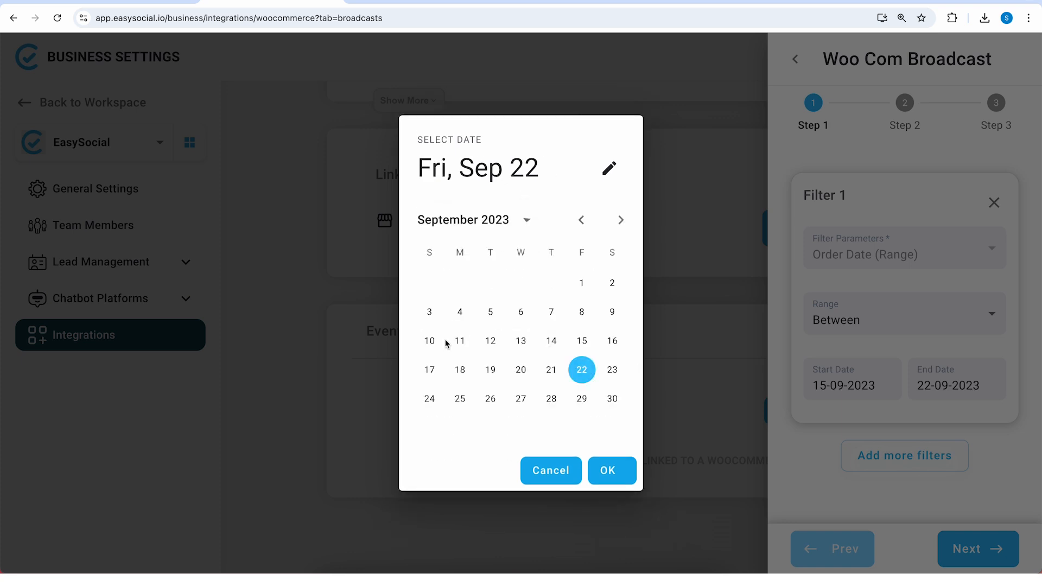
pyautogui.click(582, 220)
pyautogui.click(620, 220)
pyautogui.click(620, 220)
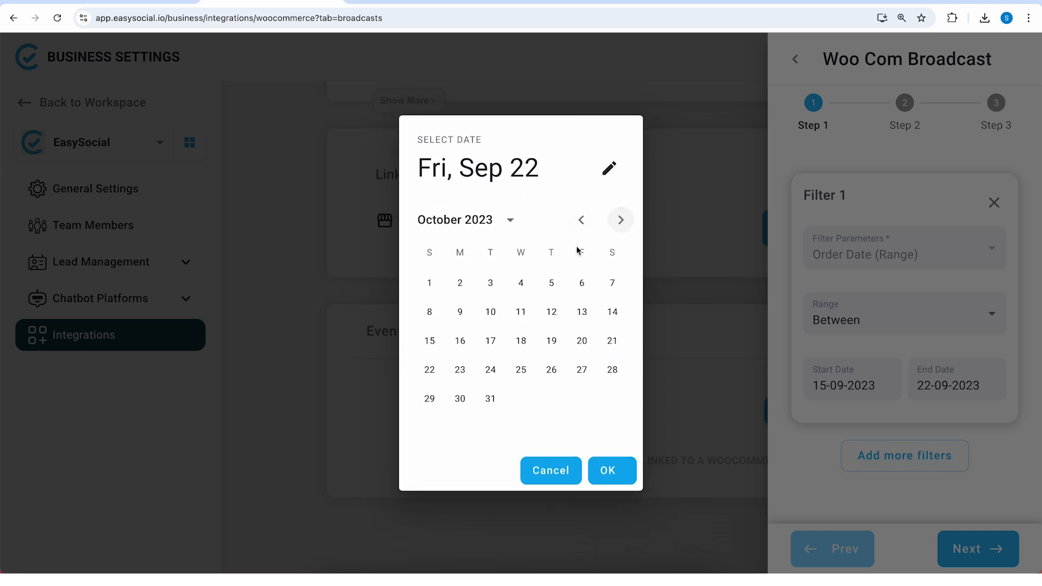
pyautogui.click(490, 411)
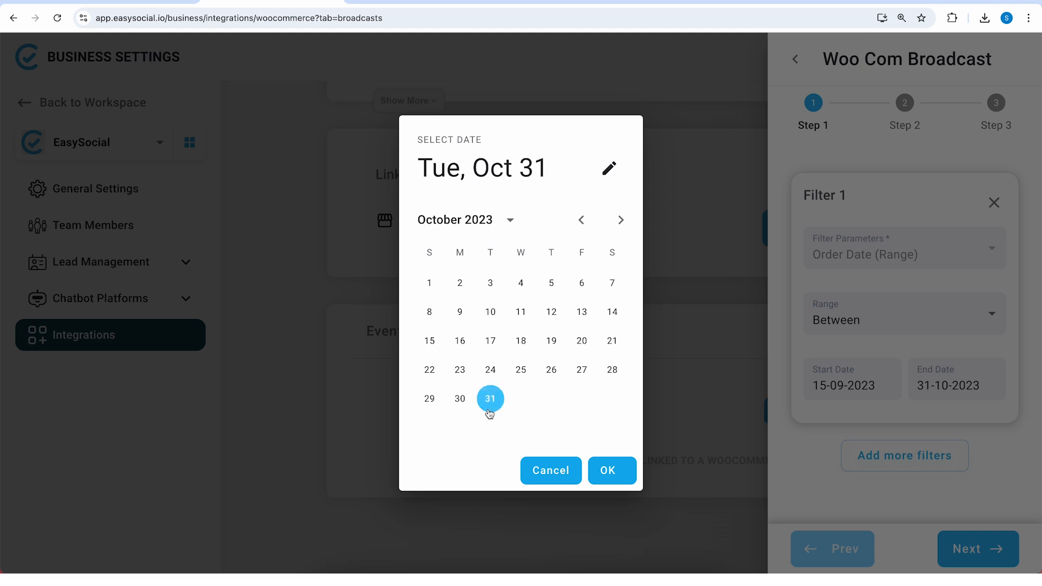
pyautogui.click(603, 471)
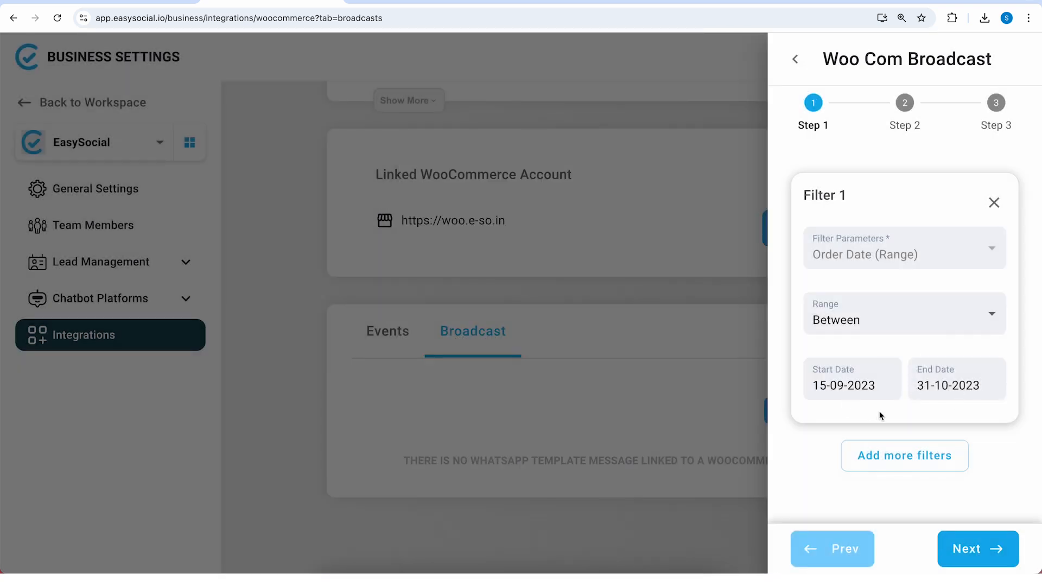
# Add a second broadcast filter for Order Value (Range), set to More Than an amount of ₹ 5000
pyautogui.click(883, 457)
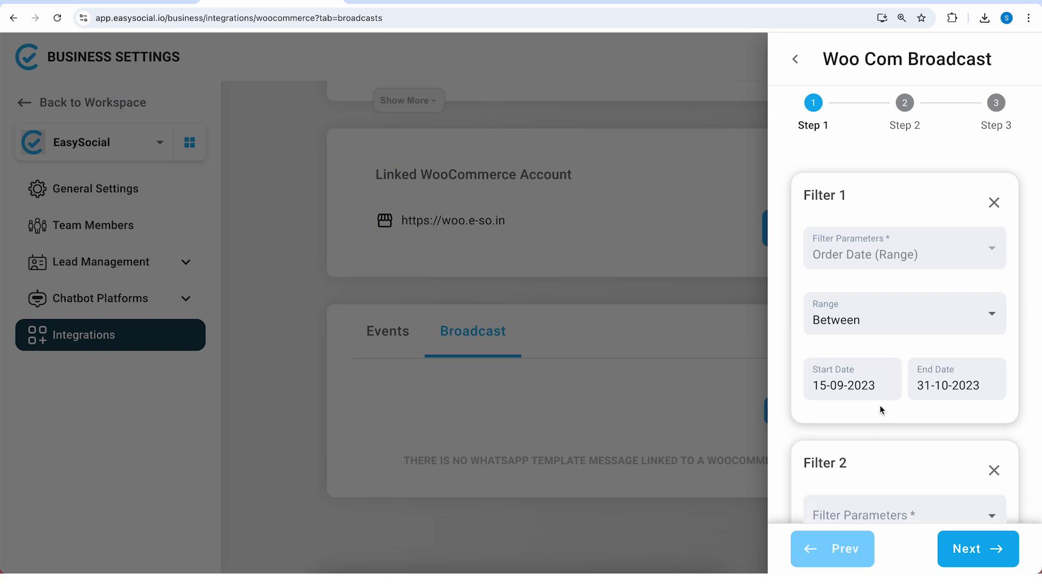
pyautogui.click(876, 382)
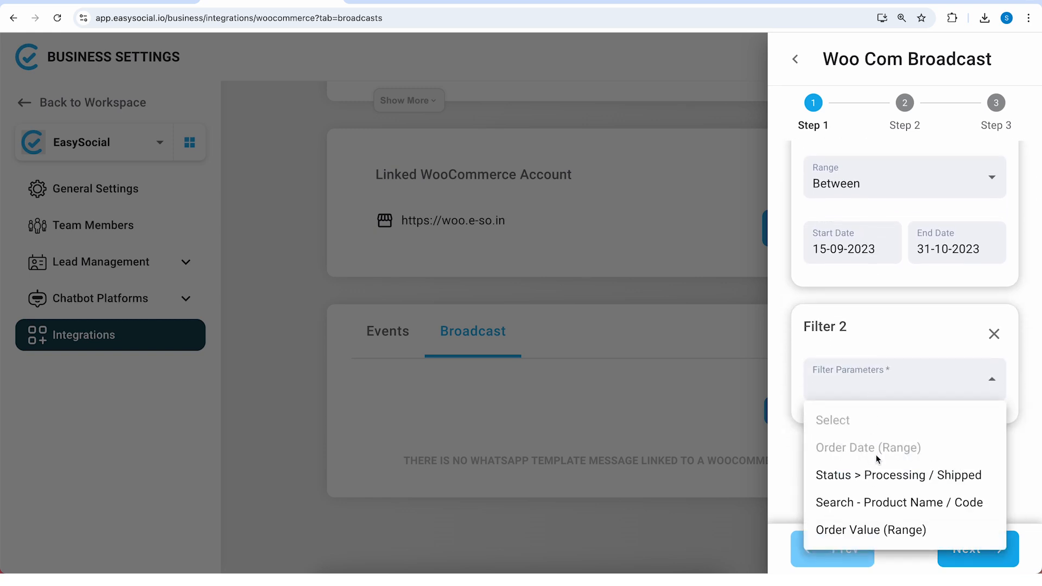
pyautogui.click(858, 542)
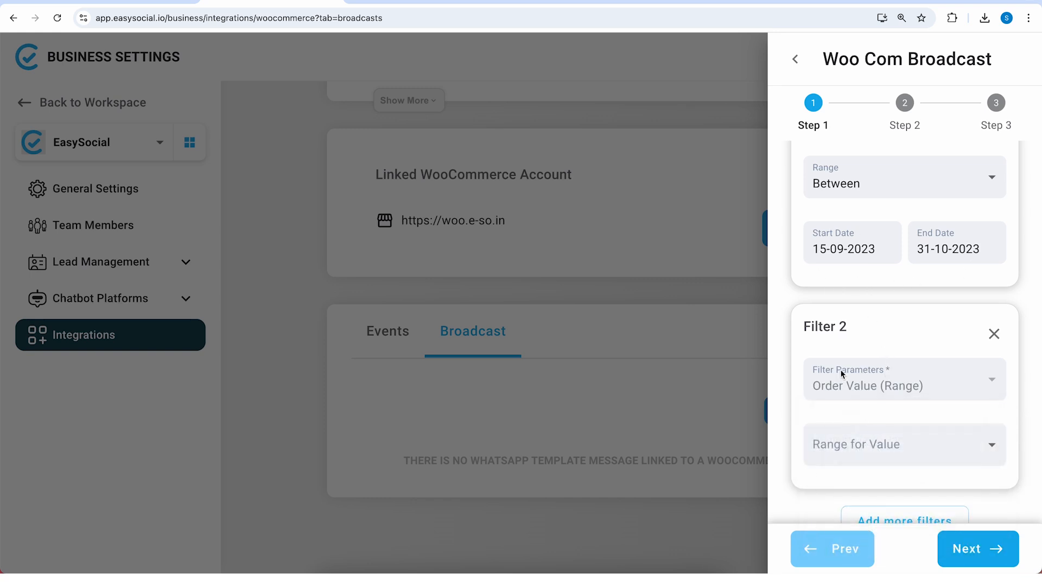
pyautogui.click(878, 436)
pyautogui.click(857, 523)
pyautogui.click(848, 512)
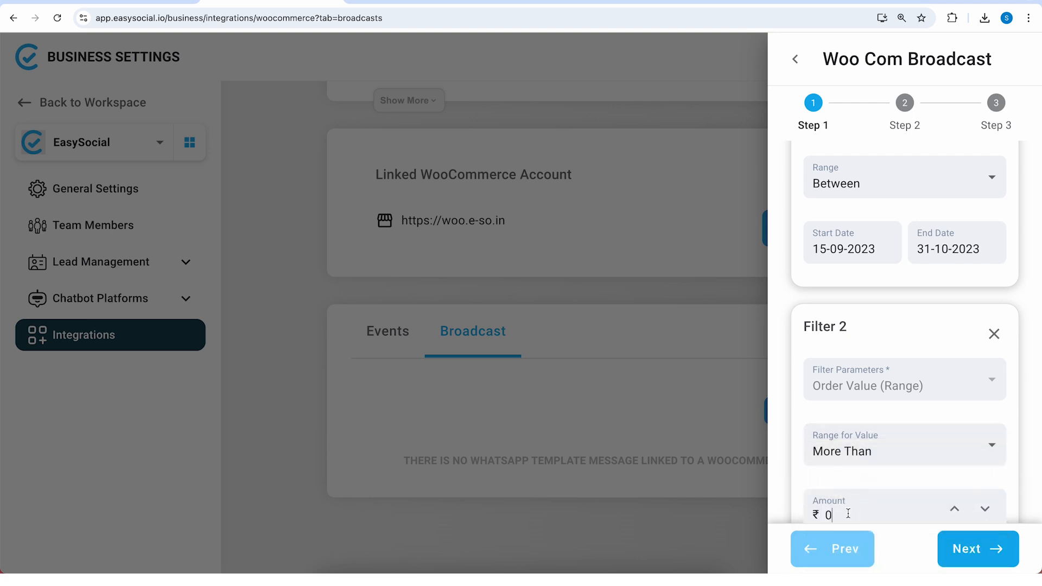
pyautogui.write('5000')
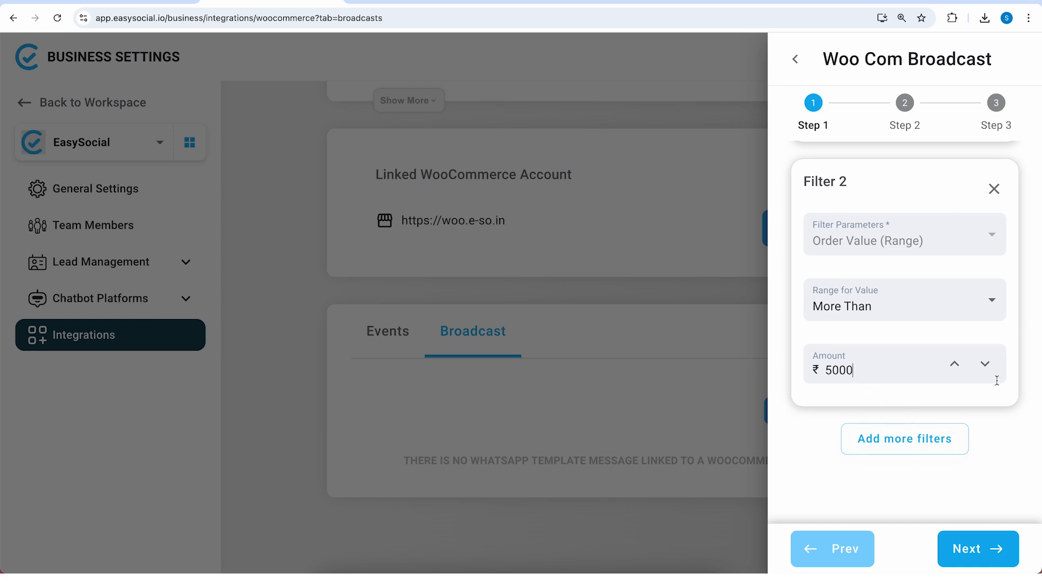
# Proceed to the campaign setup and create a new campaign named Diwali Promotions
pyautogui.click(970, 560)
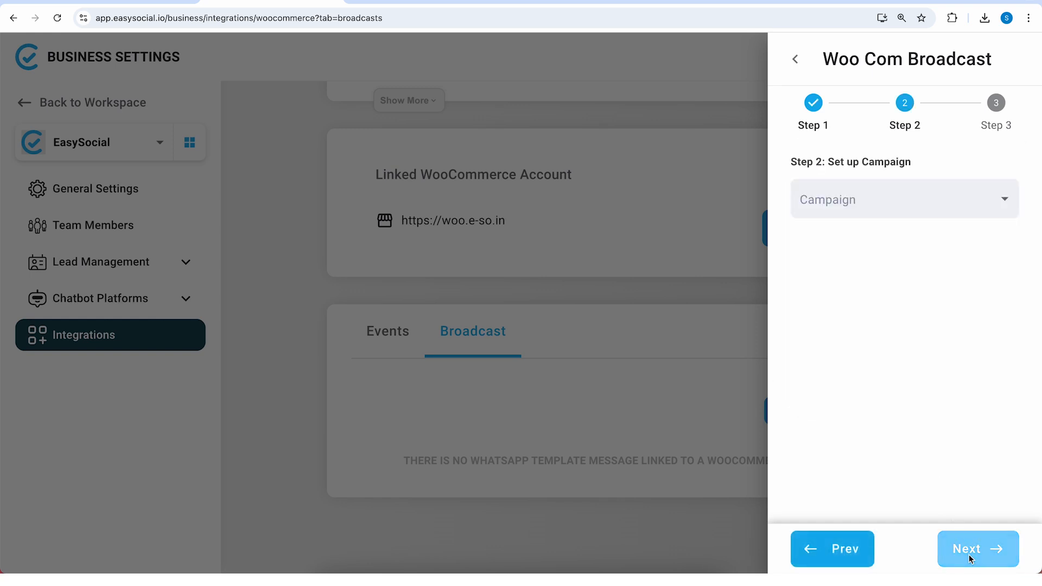
pyautogui.click(902, 208)
pyautogui.click(884, 237)
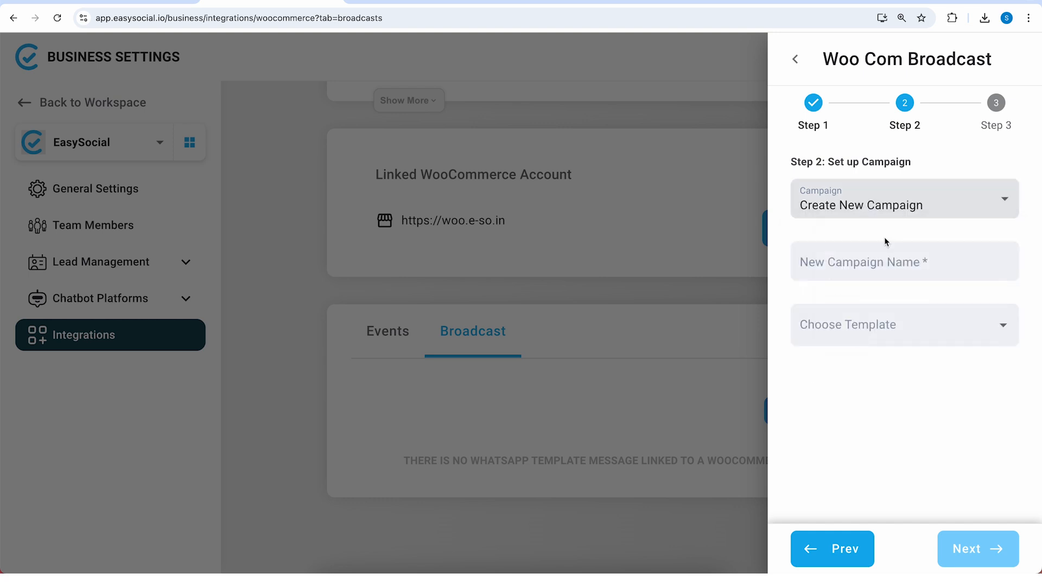
pyautogui.click(880, 266)
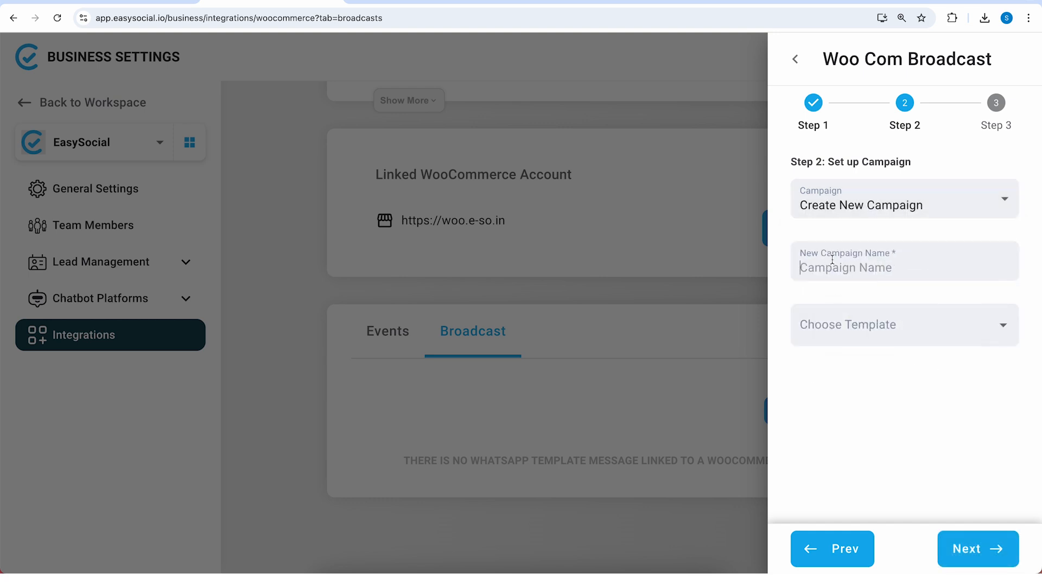
pyautogui.write('Diwali Pr')
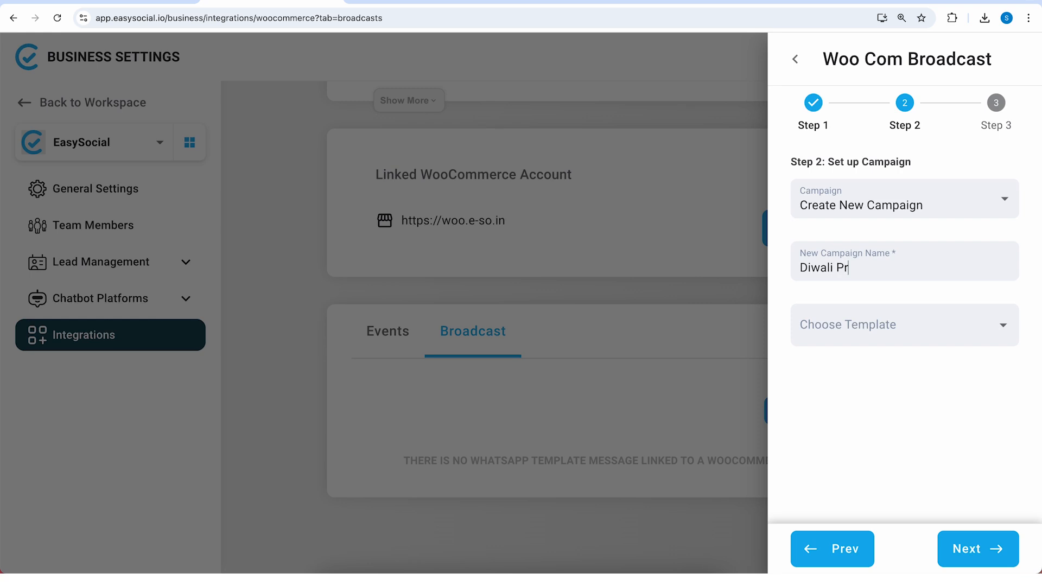
pyautogui.write('omotions')
# Choose the hello_world template for the Diwali Promotions campaign
pyautogui.click(842, 326)
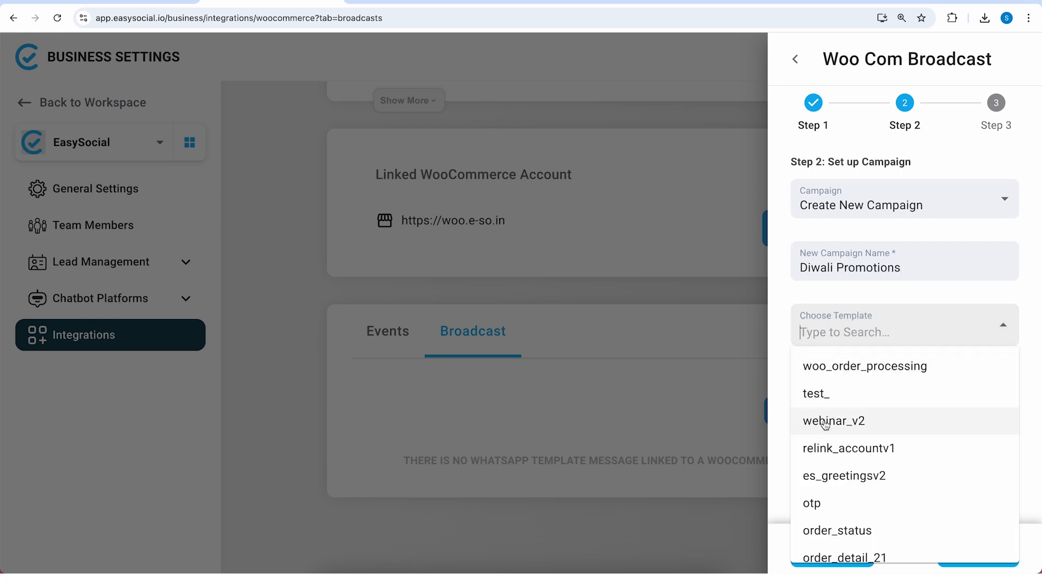
pyautogui.scroll(-3, 847, 472)
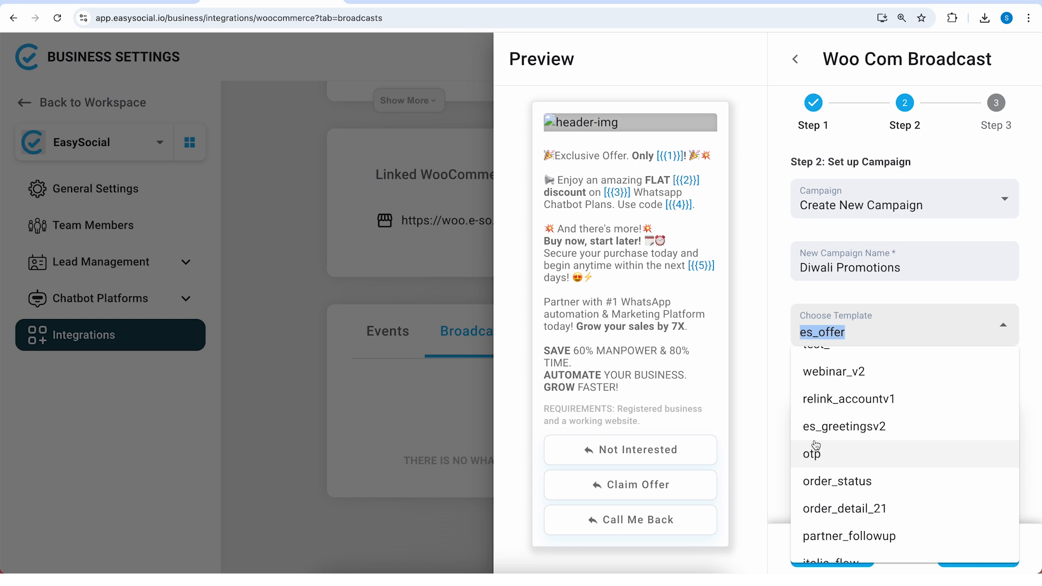
pyautogui.write('he')
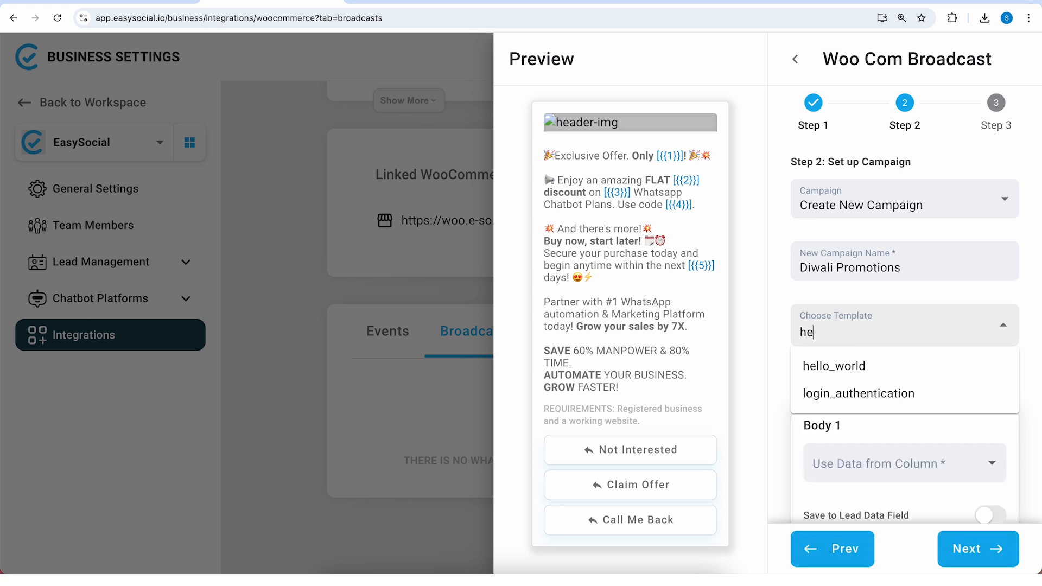
pyautogui.click(858, 365)
# Proceed to scheduling, try the Send Immediately and Send daily at a fixed time options, and close the broadcast form without scheduling it
pyautogui.click(973, 555)
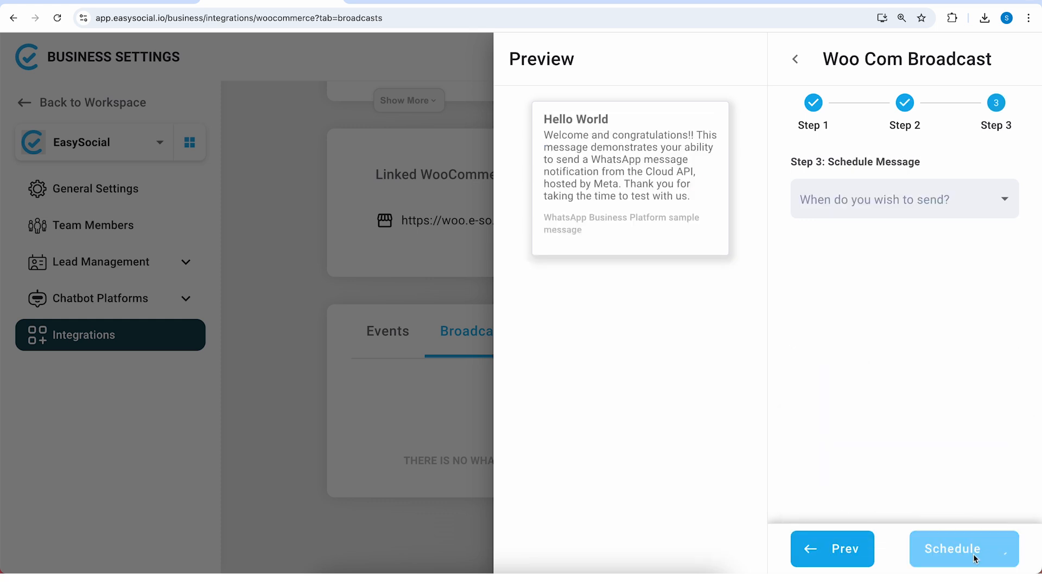
pyautogui.click(912, 205)
pyautogui.click(923, 258)
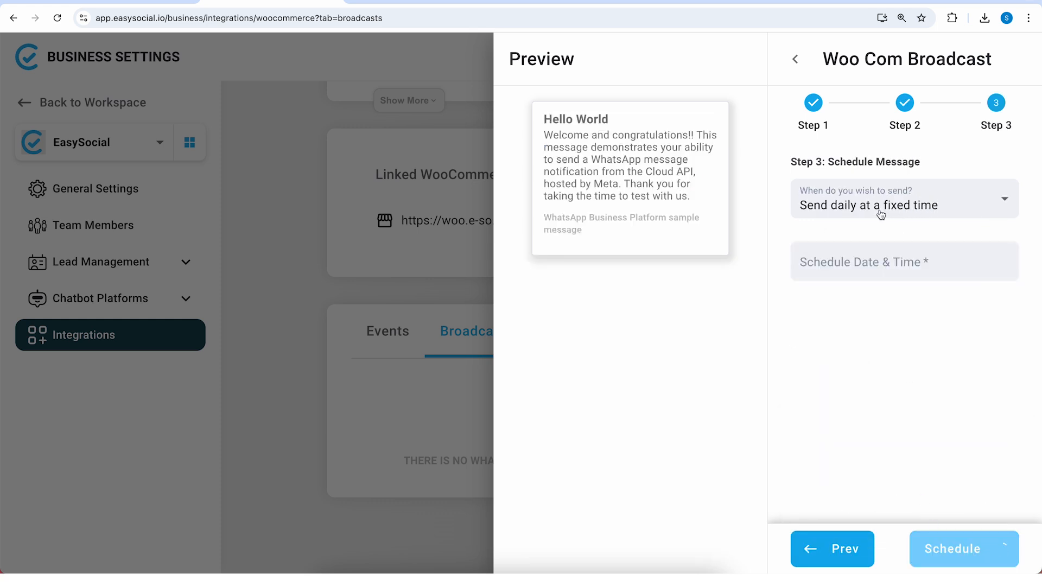
pyautogui.click(941, 206)
pyautogui.click(893, 239)
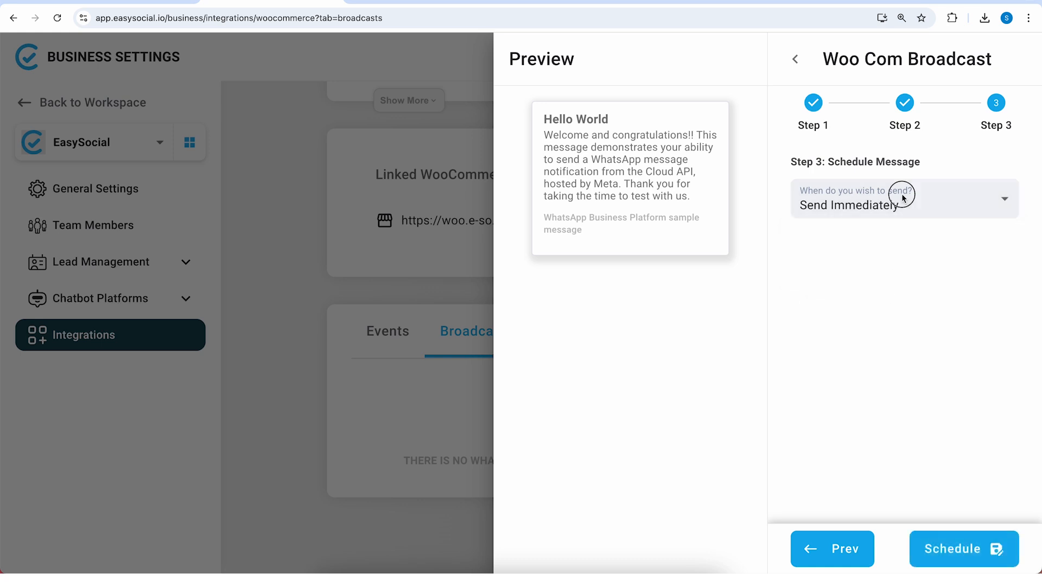
pyautogui.click(877, 220)
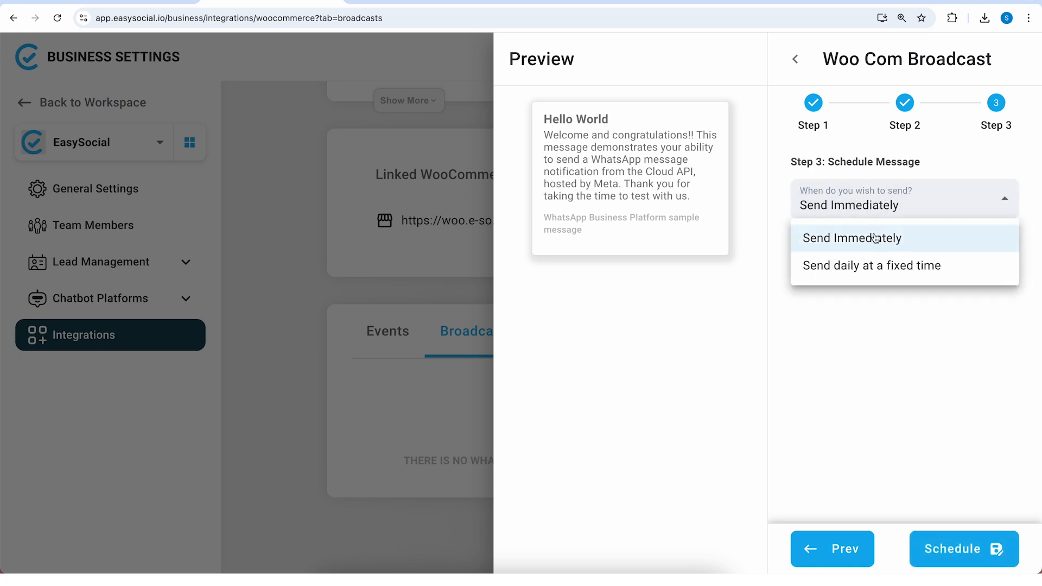
pyautogui.click(867, 262)
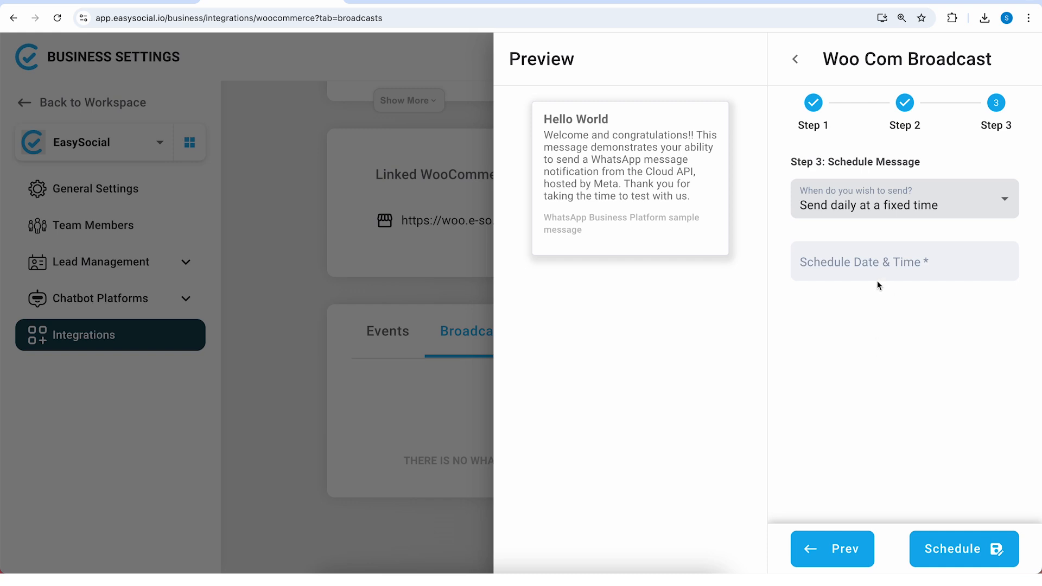
pyautogui.click(795, 58)
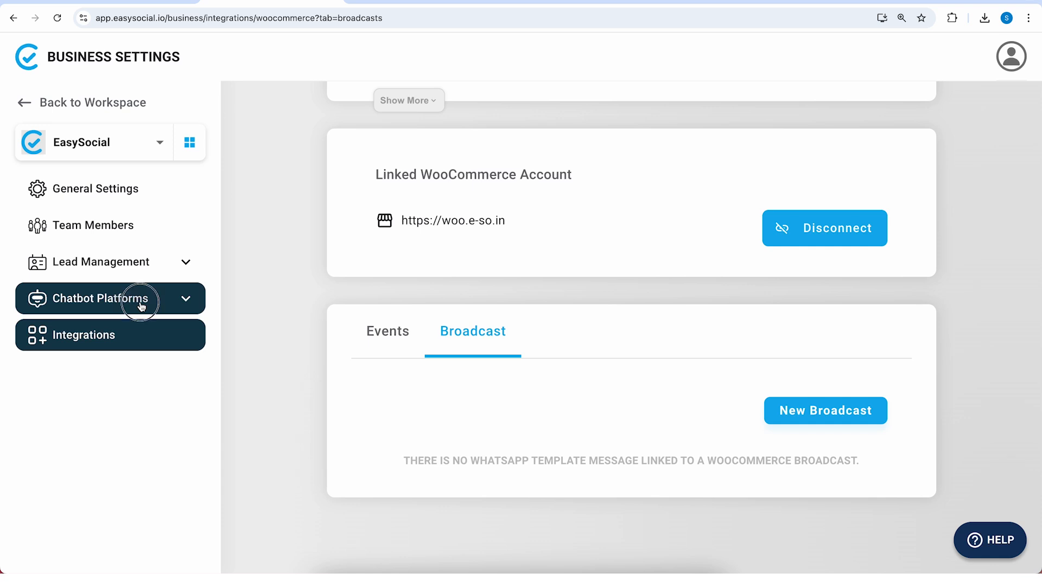
# Open the WhatsApp ChatBot Builder and start a new chatflow from scratch
pyautogui.click(140, 300)
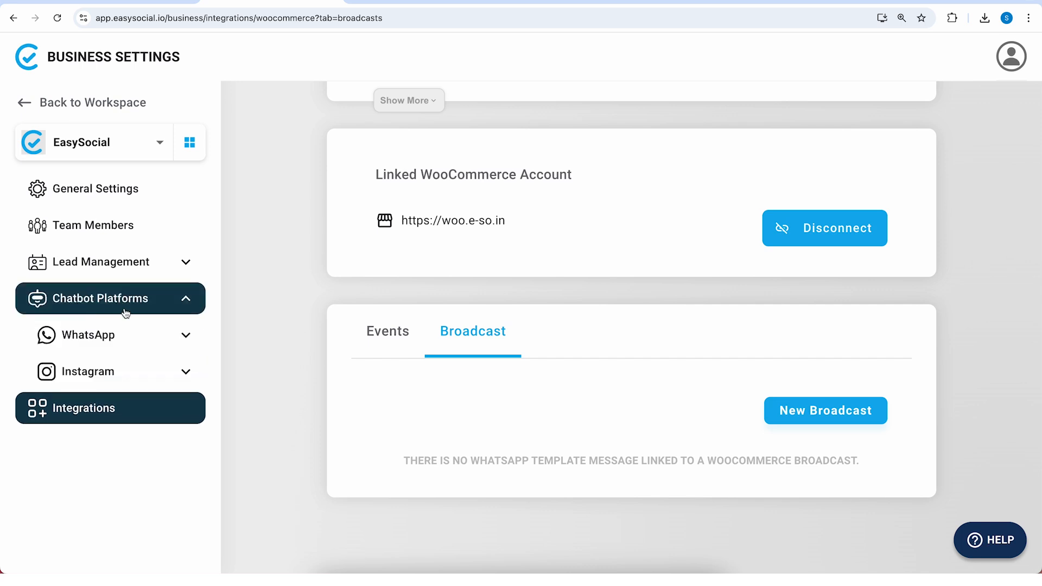
pyautogui.click(136, 336)
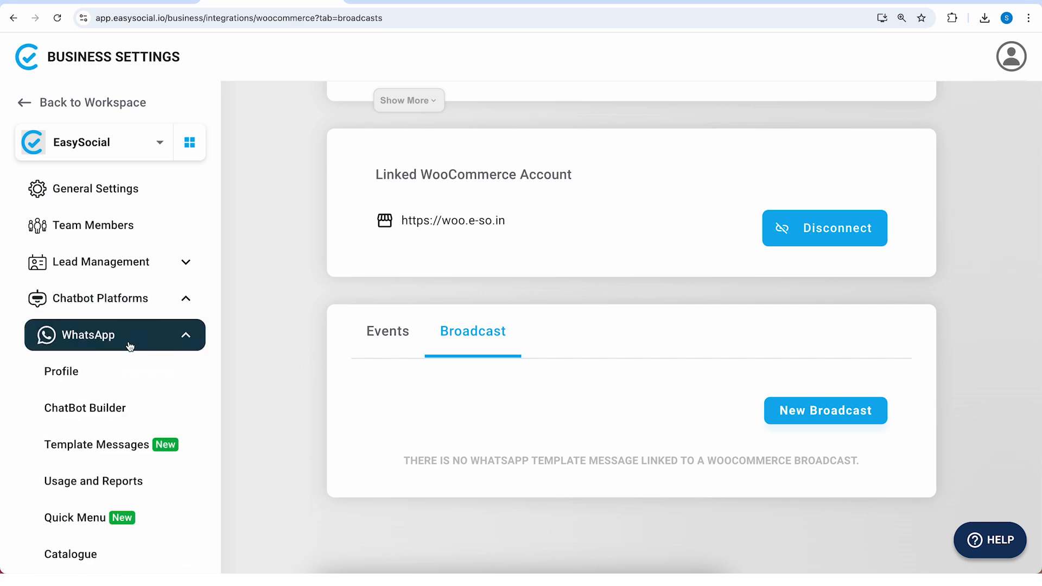
pyautogui.click(103, 410)
pyautogui.click(839, 276)
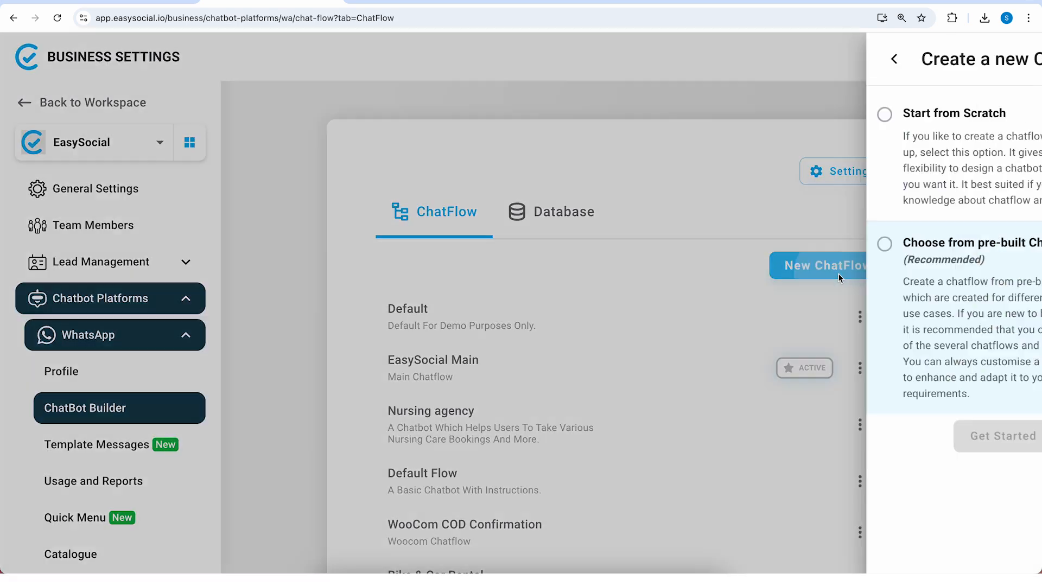
pyautogui.click(833, 163)
pyautogui.click(905, 433)
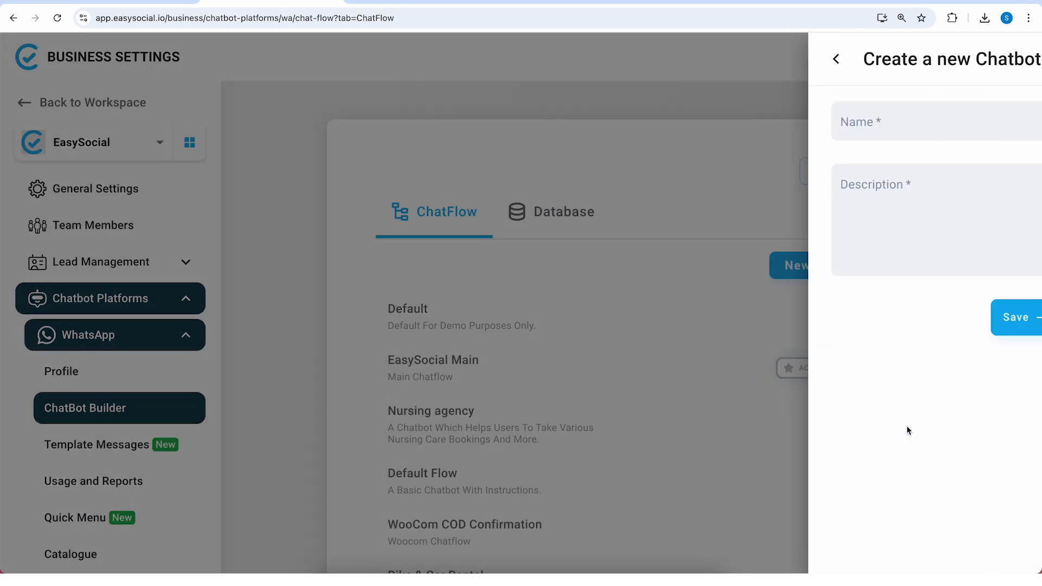
# Enter woo com demo as both the name and description of the new chatbot and save it
pyautogui.click(817, 125)
pyautogui.write('woo com')
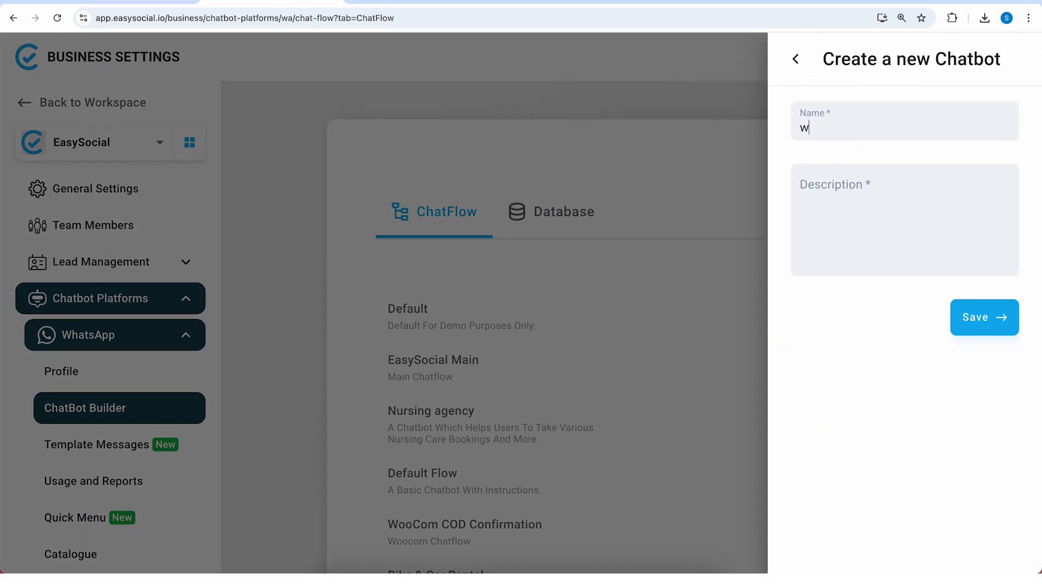
pyautogui.write(' demo')
pyautogui.hotkey('ctrl', 'a')
pyautogui.hotkey('ctrl', 'c')
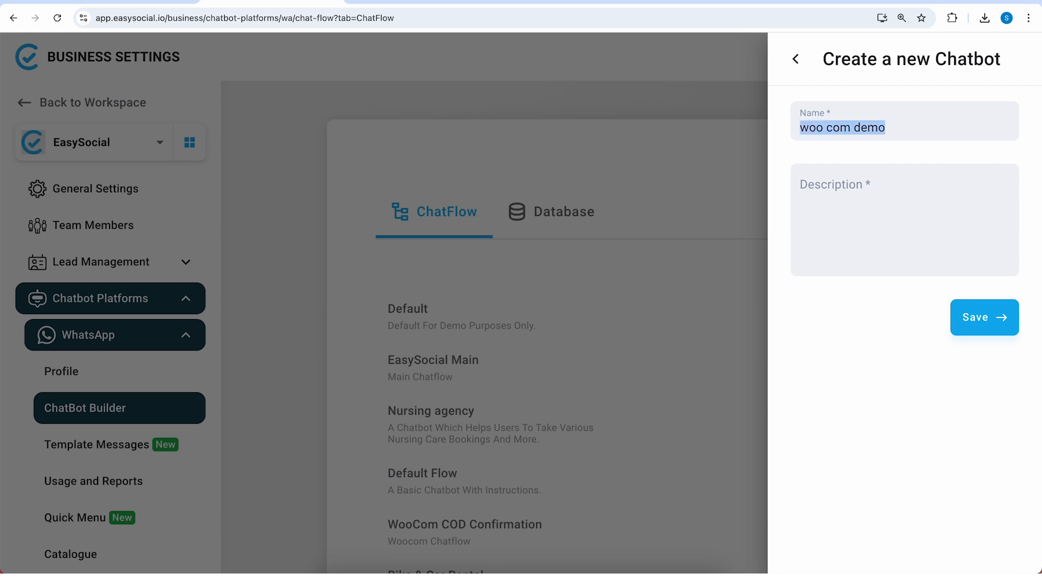
pyautogui.press('Tab')
pyautogui.hotkey('ctrl', 'v')
pyautogui.click(980, 316)
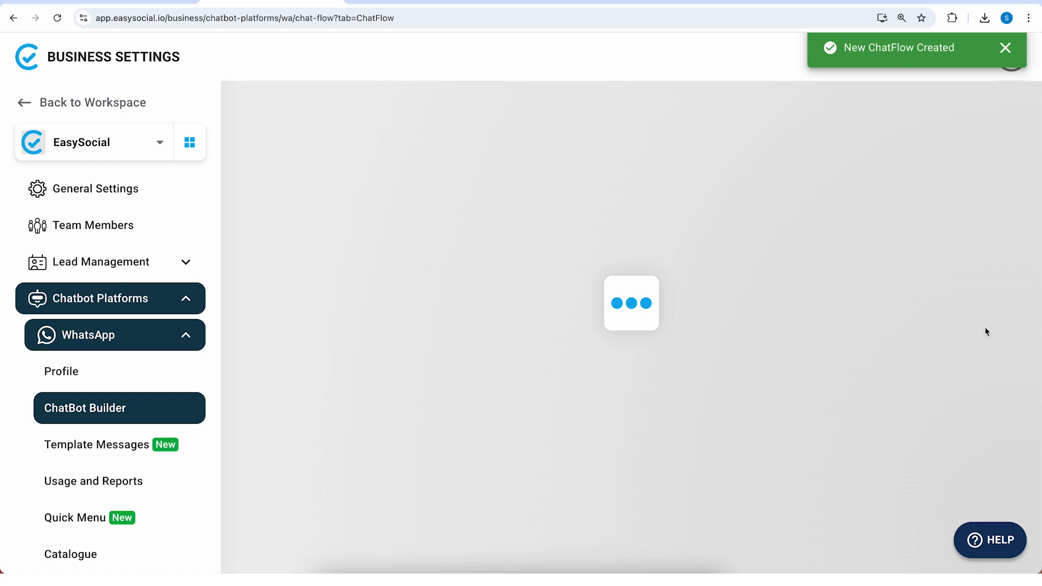
# Open the woo com demo chatflow for editing and add a WooCom User Validation node to the canvas
pyautogui.click(858, 319)
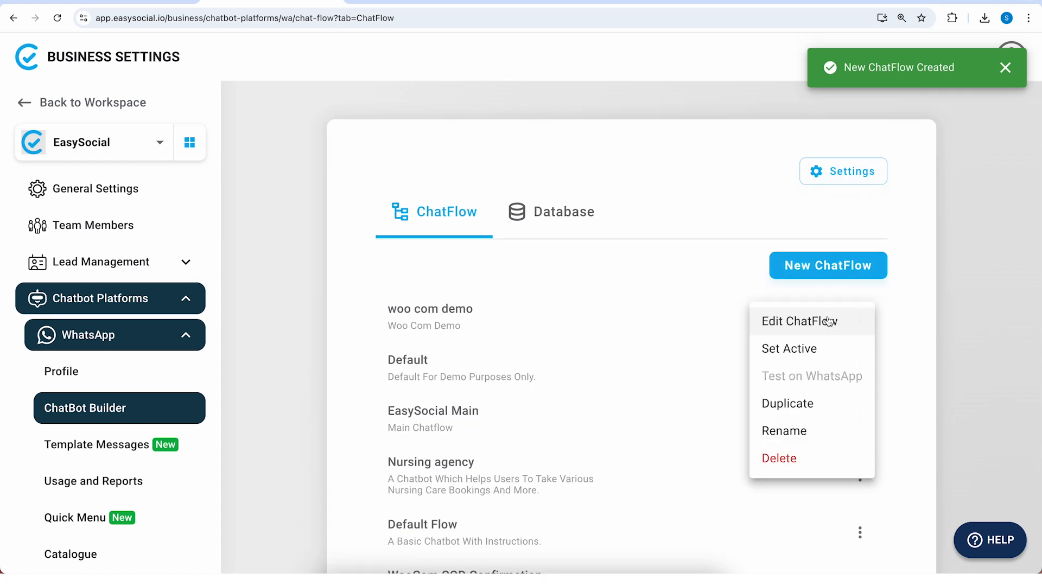
pyautogui.click(826, 319)
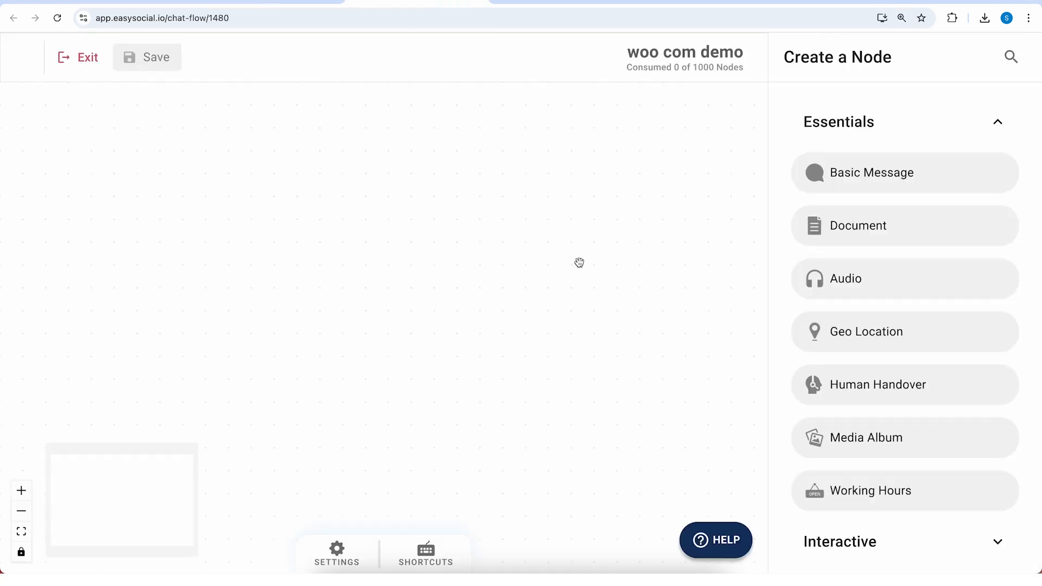
pyautogui.rightClick(416, 174)
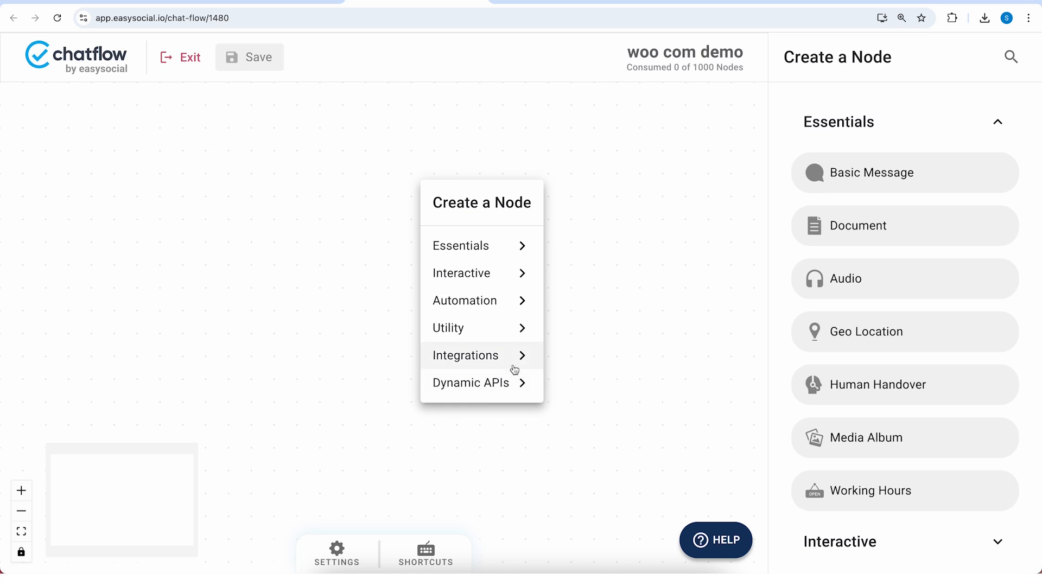
pyautogui.click(521, 354)
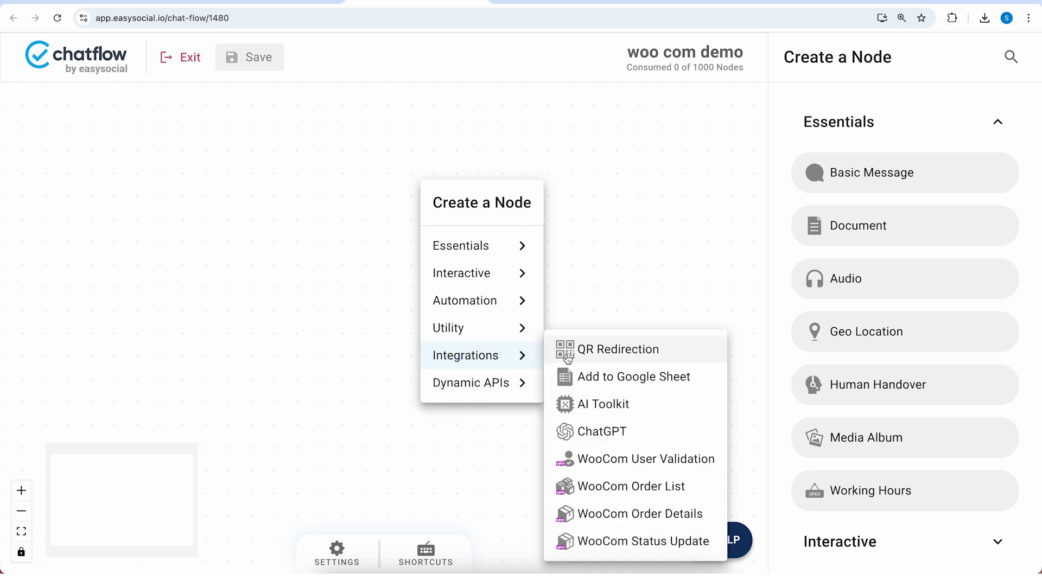
pyautogui.click(631, 459)
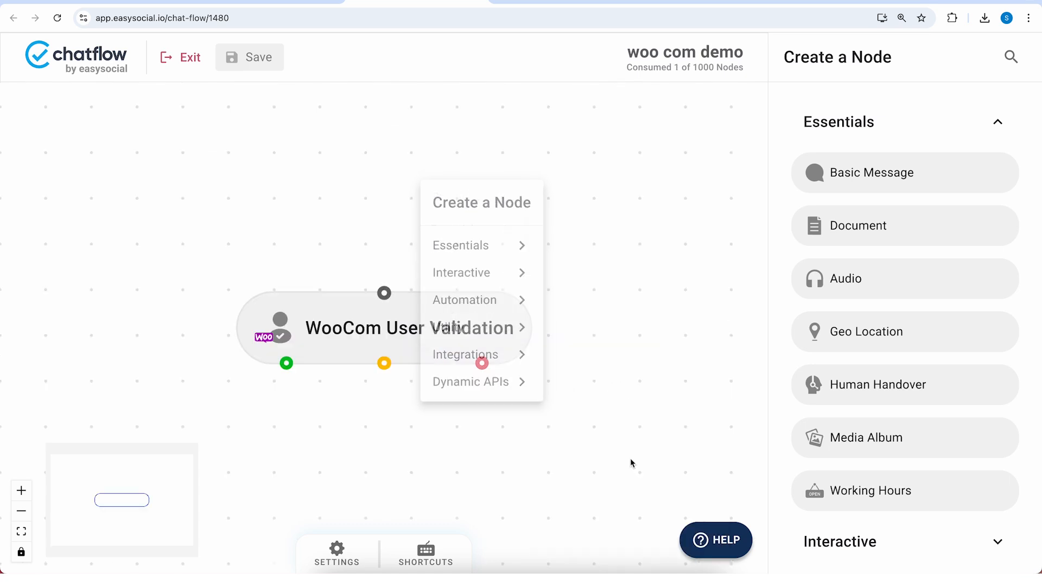
# Reposition the WooCom User Validation node and review its Registered User, Not Registered and Failure outcomes
pyautogui.moveTo(486, 337); pyautogui.dragTo(543, 239)
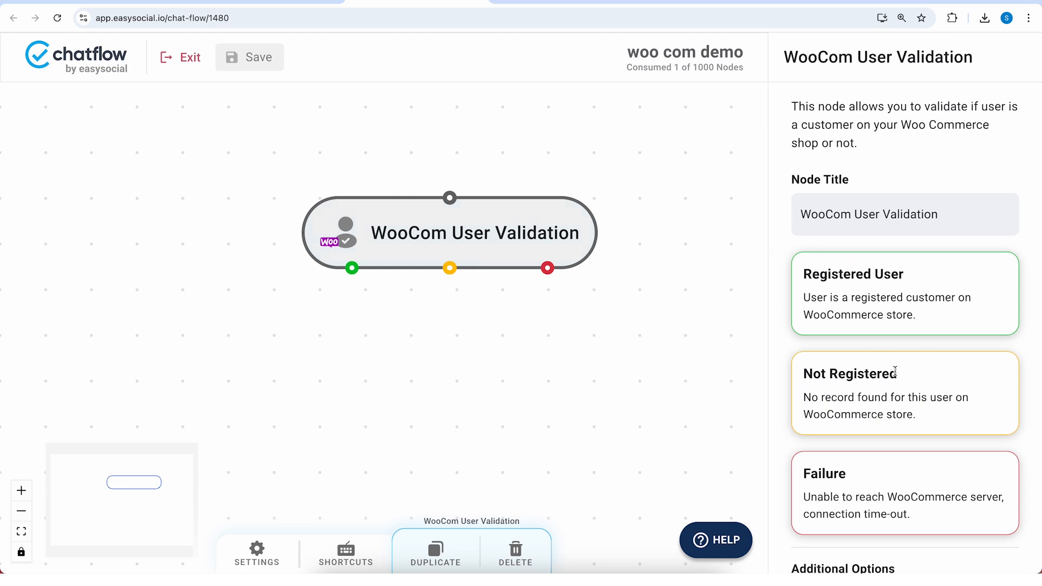
pyautogui.moveTo(801, 474); pyautogui.dragTo(840, 477)
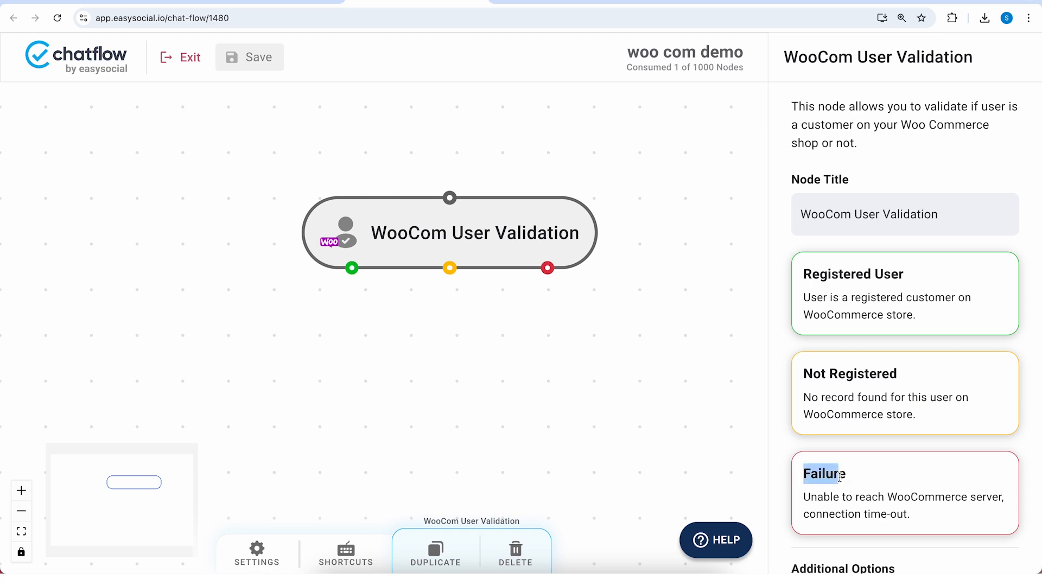
pyautogui.click(669, 470)
pyautogui.moveTo(603, 355); pyautogui.dragTo(623, 436)
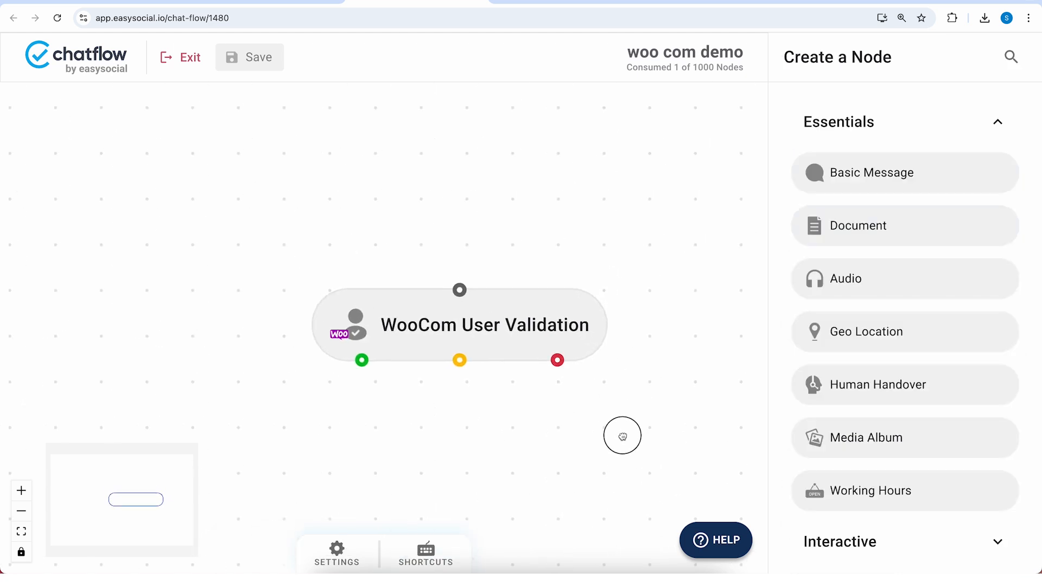
# Add a Basic Message node above the WooCom User Validation node and connect it to that node's input
pyautogui.rightClick(404, 124)
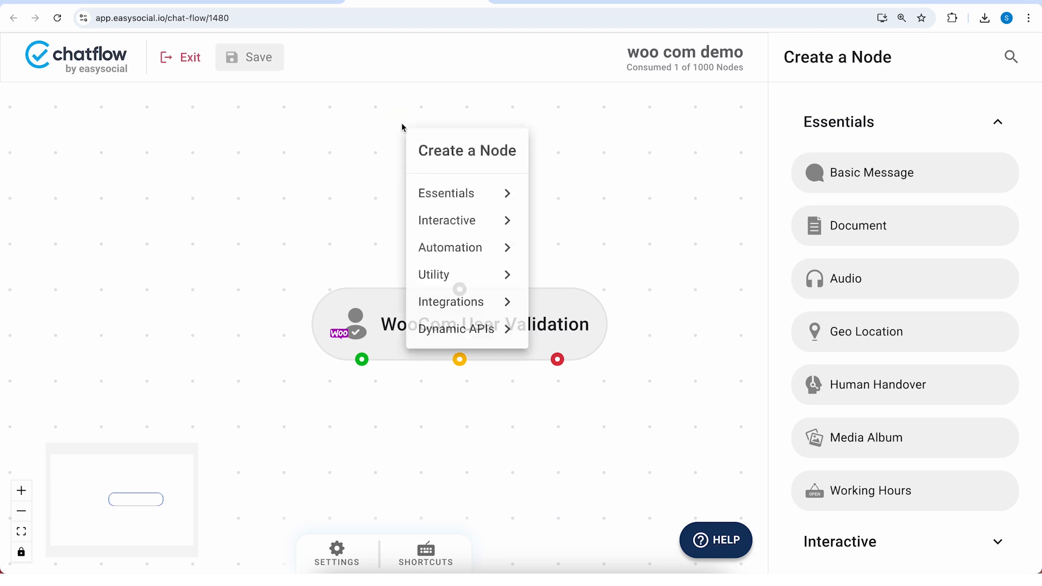
pyautogui.moveTo(494, 200)
pyautogui.click(600, 200)
pyautogui.moveTo(487, 162); pyautogui.dragTo(439, 166)
pyautogui.moveTo(459, 203); pyautogui.dragTo(460, 290)
# Title the new message node Welcome and set its message to "Welcome to EasySocial woo com store."
pyautogui.click(500, 161)
pyautogui.tripleClick(890, 251)
pyautogui.write('Welcome')
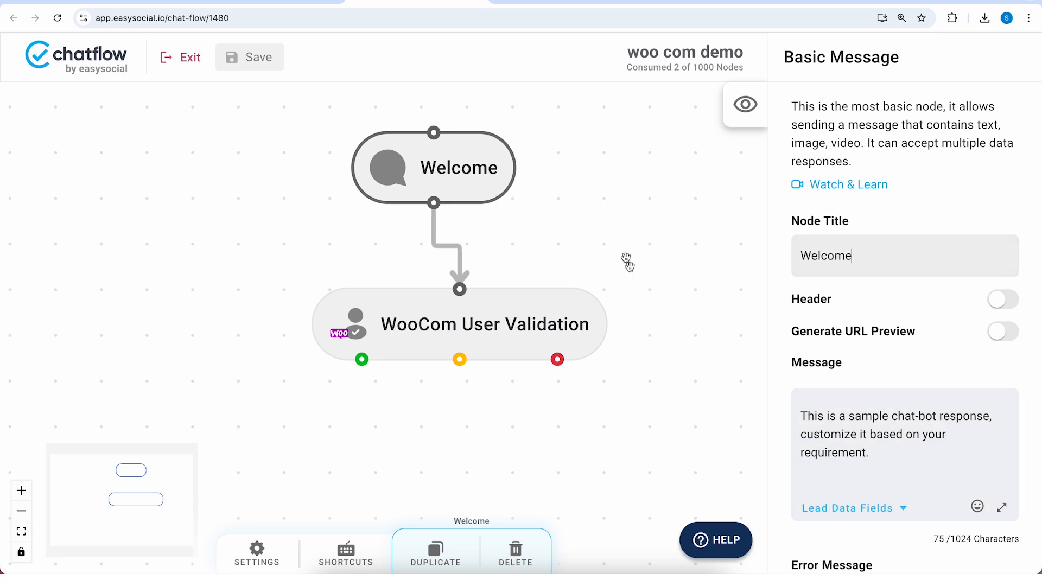
pyautogui.moveTo(905, 479); pyautogui.dragTo(707, 363)
pyautogui.write('Come')
pyautogui.press('BackSpace')
pyautogui.press('BackSpace')
pyautogui.press('BackSpace')
pyautogui.press('BackSpace')
pyautogui.write('Wel')
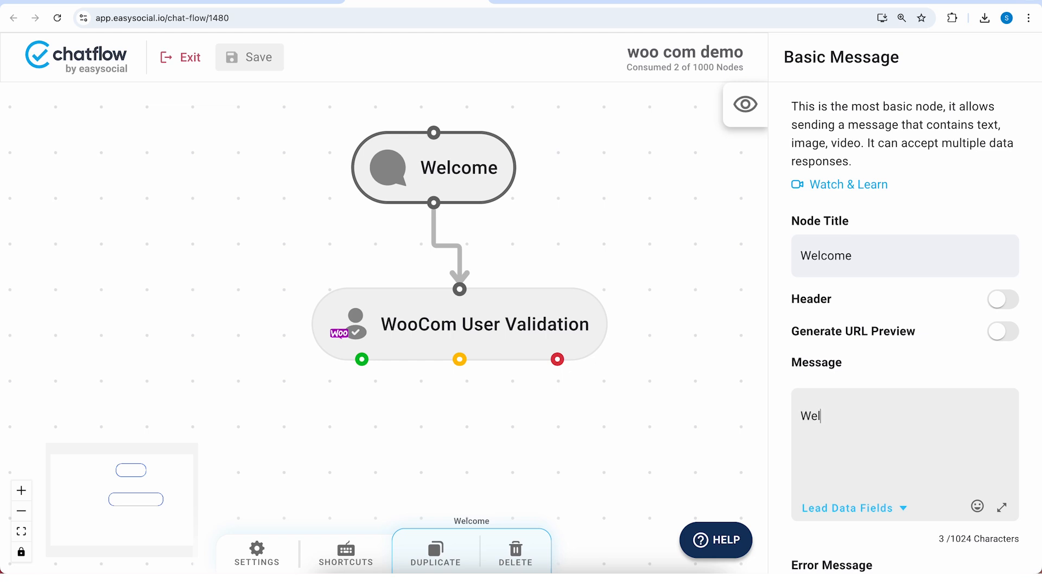
pyautogui.write('come to EasySocial woo com store.')
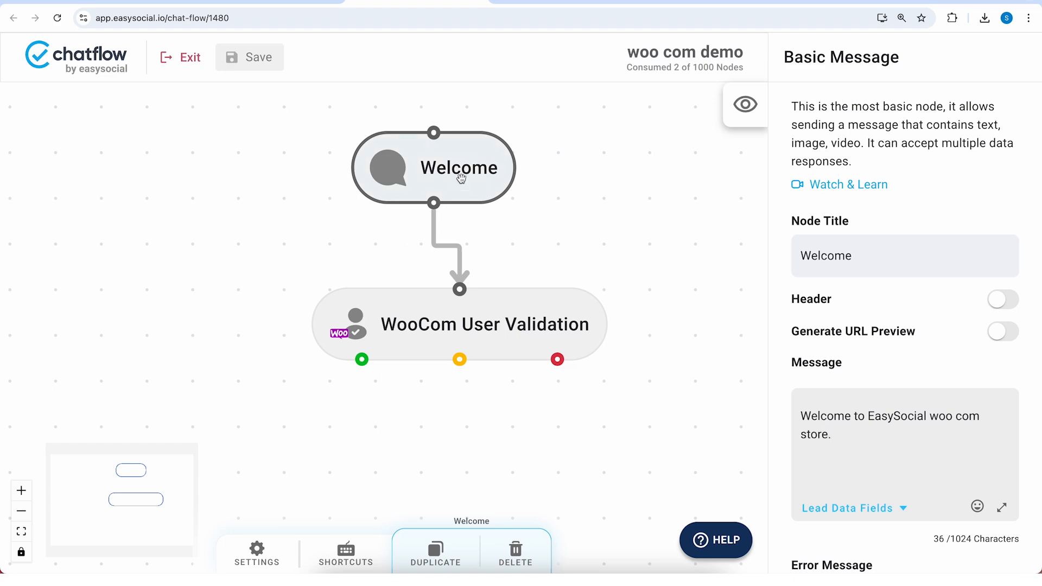
# Align the Welcome node directly above the WooCom User Validation node and go through its remaining options
pyautogui.moveTo(461, 176); pyautogui.dragTo(488, 181)
pyautogui.scroll(-14, 851, 342)
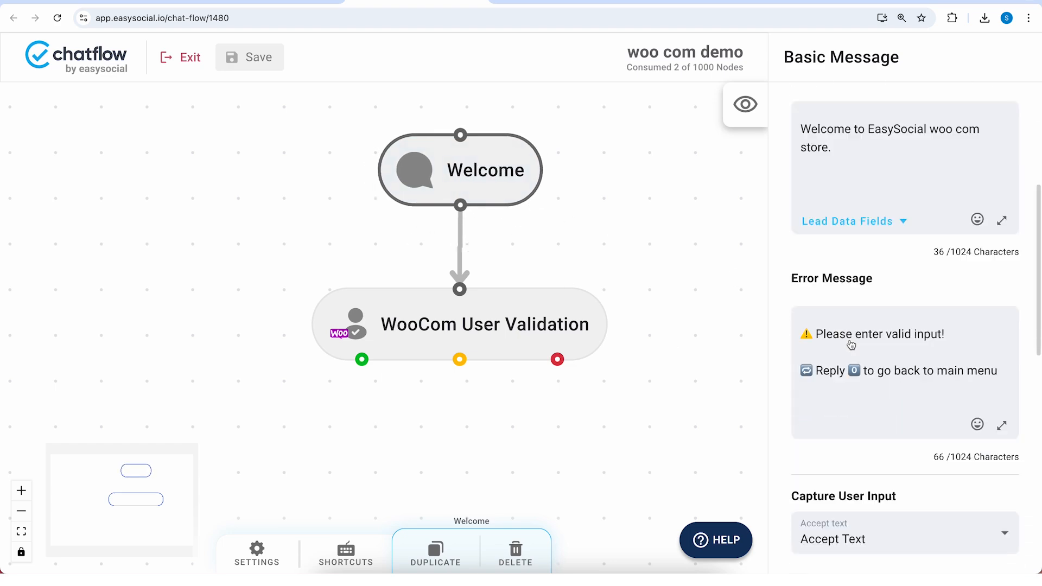
pyautogui.scroll(-3, 850, 358)
pyautogui.click(799, 459)
# Add a Basic Message node below and to the left of WooCom User Validation, linked from its Registered User outcome
pyautogui.click(488, 337)
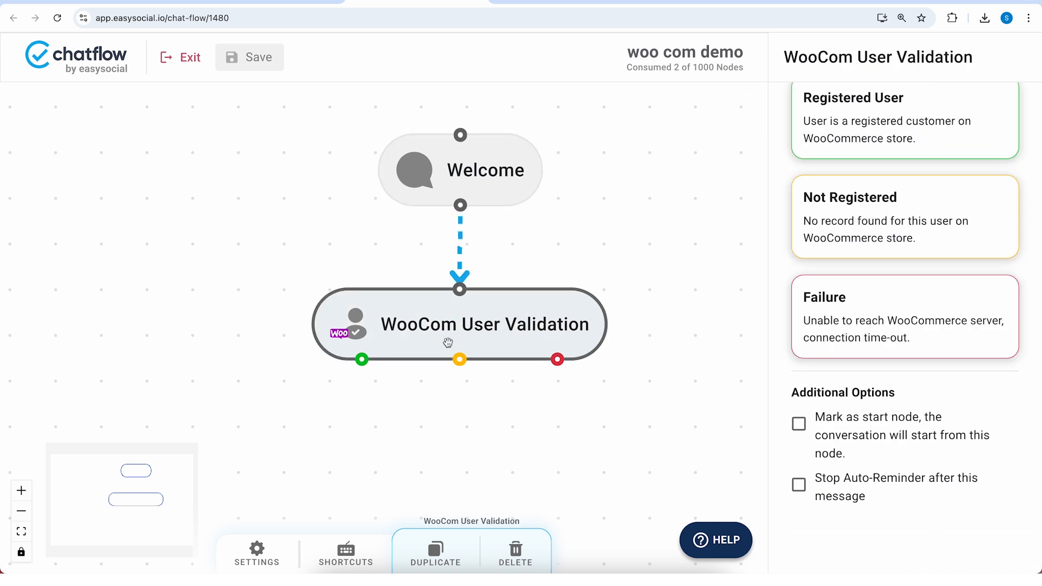
pyautogui.moveTo(485, 392); pyautogui.dragTo(512, 256)
pyautogui.rightClick(351, 304)
pyautogui.click(428, 380)
pyautogui.click(560, 383)
pyautogui.moveTo(465, 337); pyautogui.dragTo(321, 354)
pyautogui.moveTo(387, 223); pyautogui.dragTo(308, 316)
pyautogui.moveTo(328, 351); pyautogui.dragTo(246, 375)
# Title the linked message node Registered User and set its message to "You are a Registered User."
pyautogui.scroll(3, 894, 174)
pyautogui.tripleClick(883, 255)
pyautogui.press('capslock')
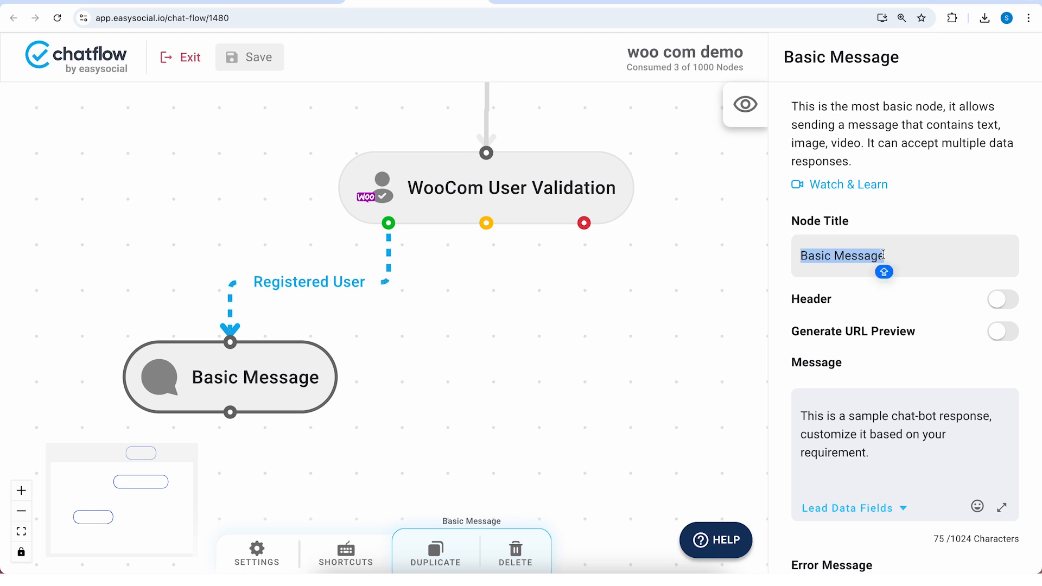
pyautogui.write('Registered User')
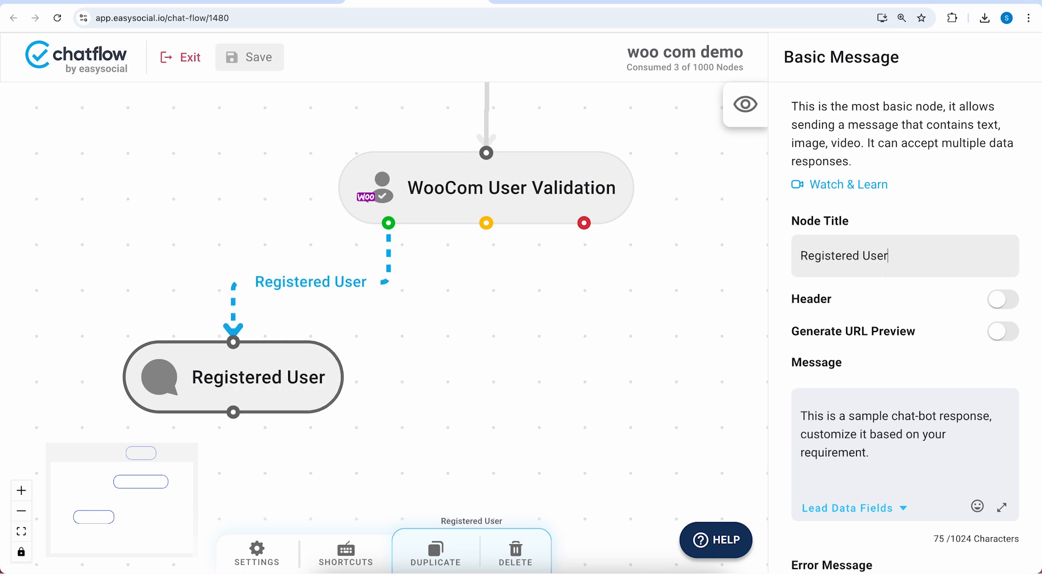
pyautogui.tripleClick(911, 251)
pyautogui.press('super+c')
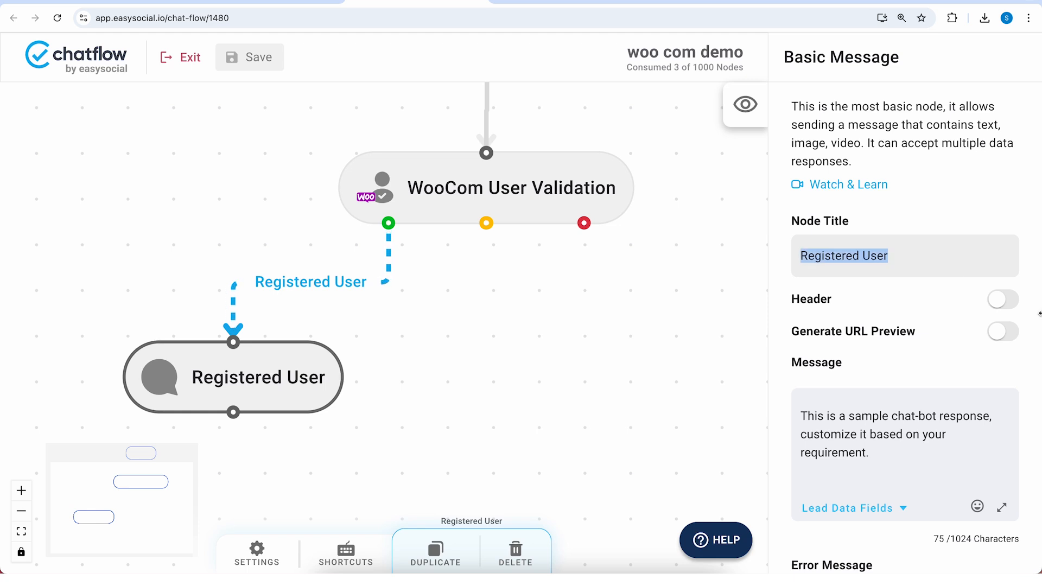
pyautogui.moveTo(938, 479); pyautogui.dragTo(638, 332)
pyautogui.press('super+v')
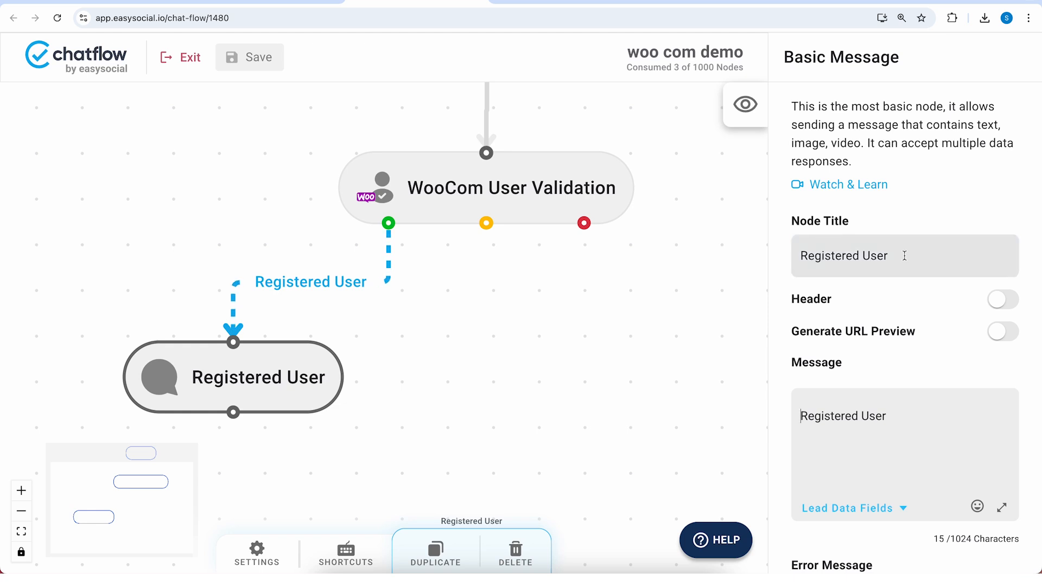
pyautogui.hotkey('ctrl', 'a')
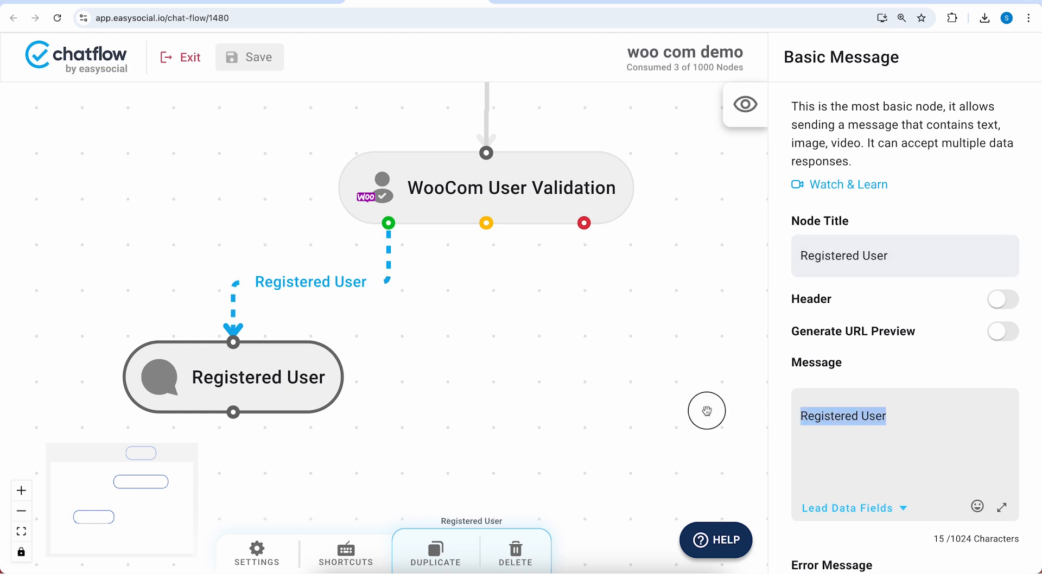
pyautogui.press('BackSpace')
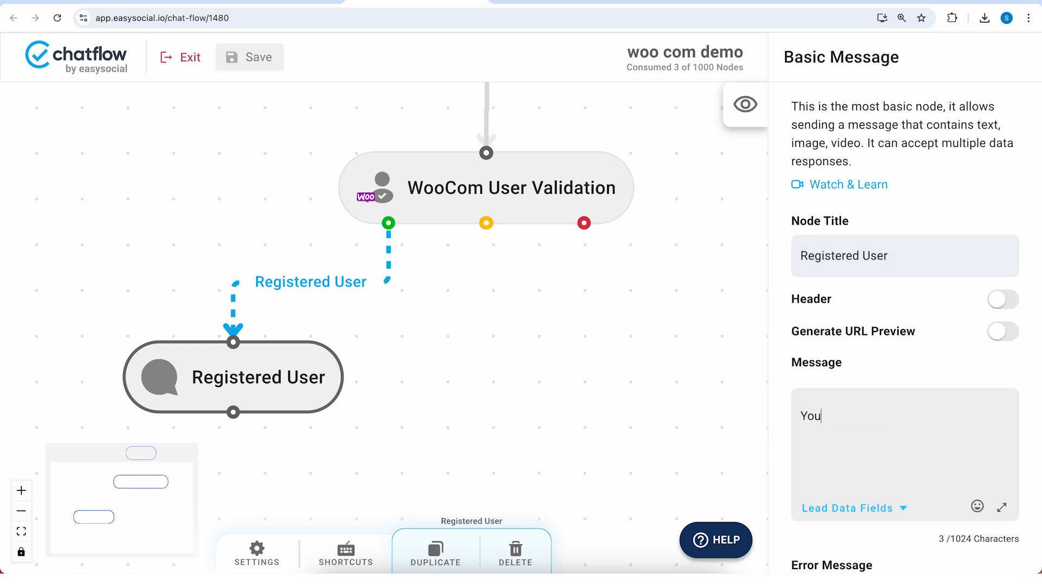
pyautogui.write('You are a Registered User.')
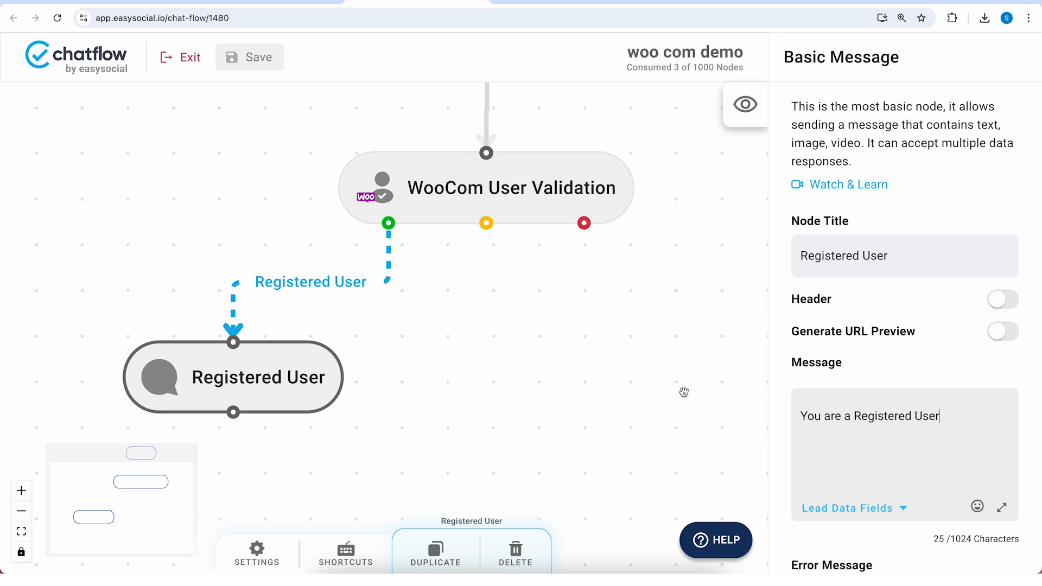
# Mark the Registered User node as an end node
pyautogui.click(288, 368)
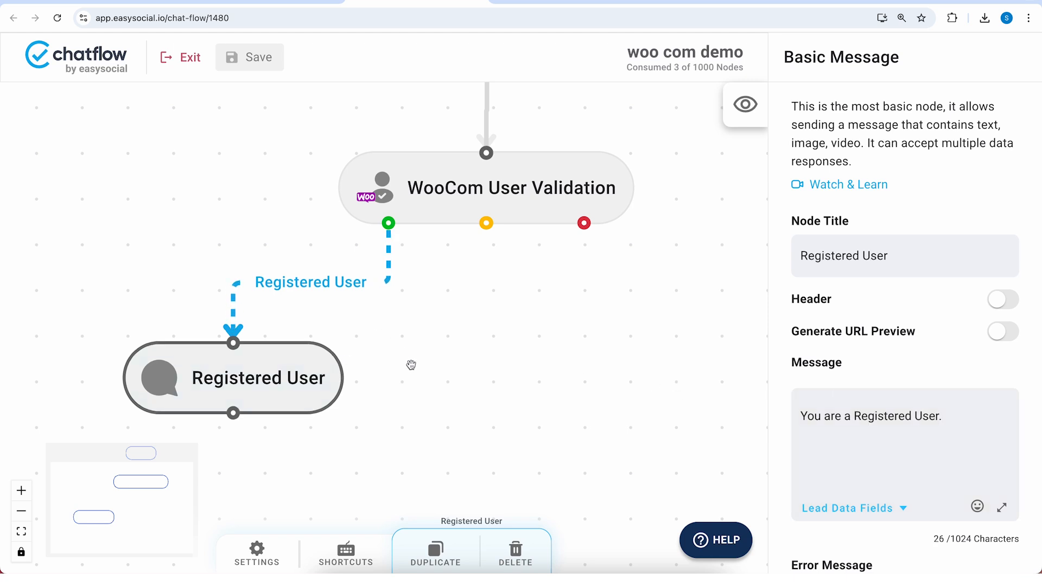
pyautogui.scroll(-7, 849, 391)
pyautogui.scroll(-1, 850, 502)
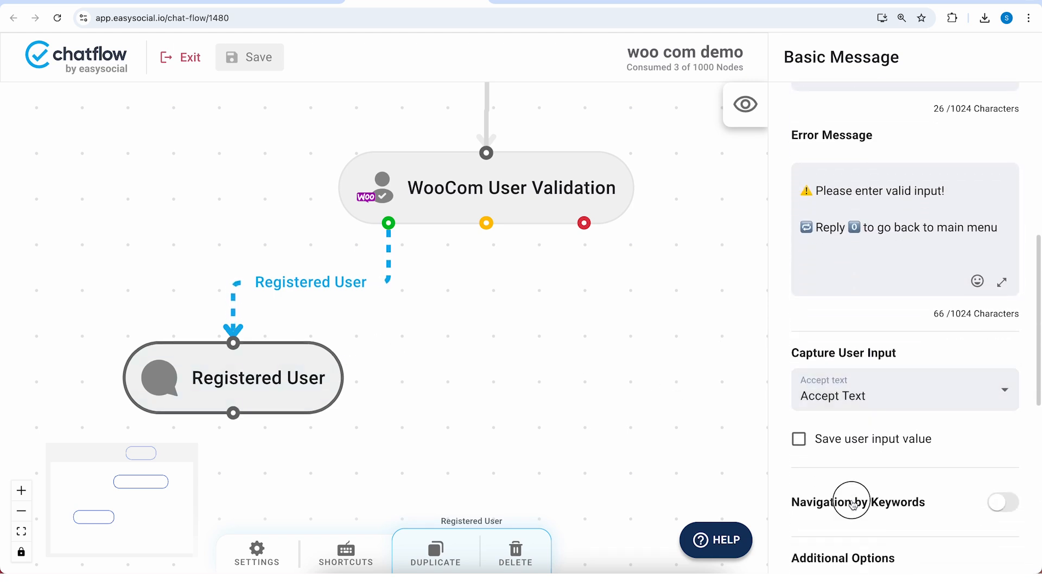
pyautogui.scroll(-4, 838, 500)
# Duplicate the Registered User node, placing the copy below WooCom User Validation and linking it from the Not Registered outcome
pyautogui.click(220, 377)
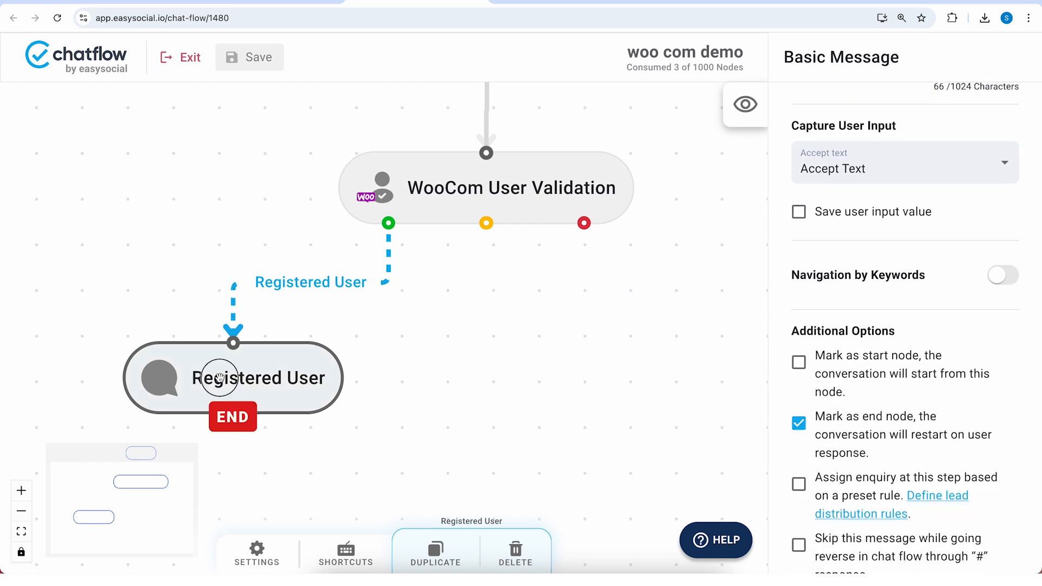
pyautogui.press('super+v')
pyautogui.moveTo(348, 443); pyautogui.dragTo(543, 367)
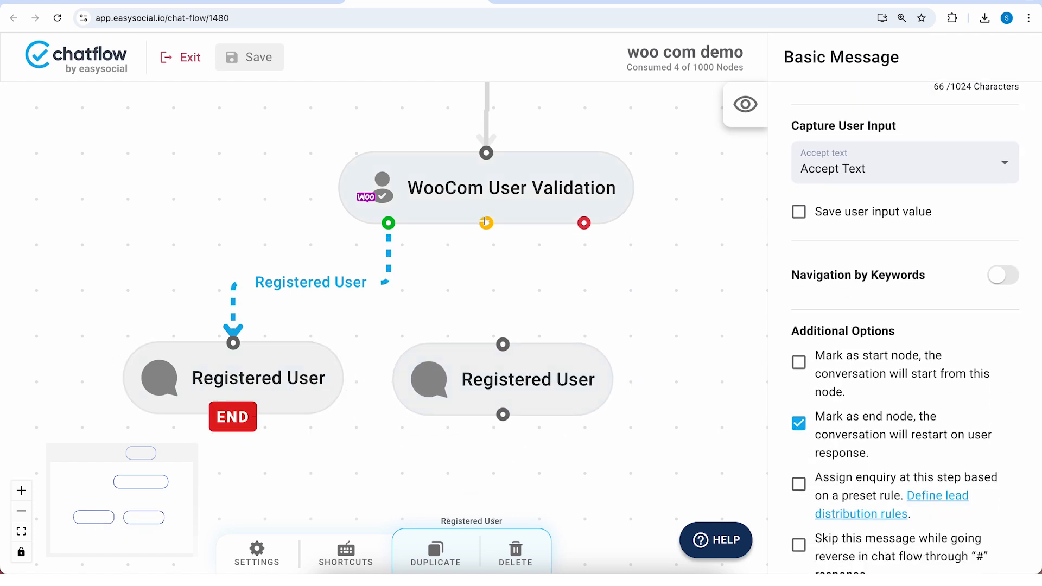
pyautogui.moveTo(485, 222)
pyautogui.mouseDown()
pyautogui.moveTo(517, 332)
pyautogui.moveTo(503, 344)
pyautogui.mouseUp()
pyautogui.moveTo(530, 399); pyautogui.dragTo(529, 472)
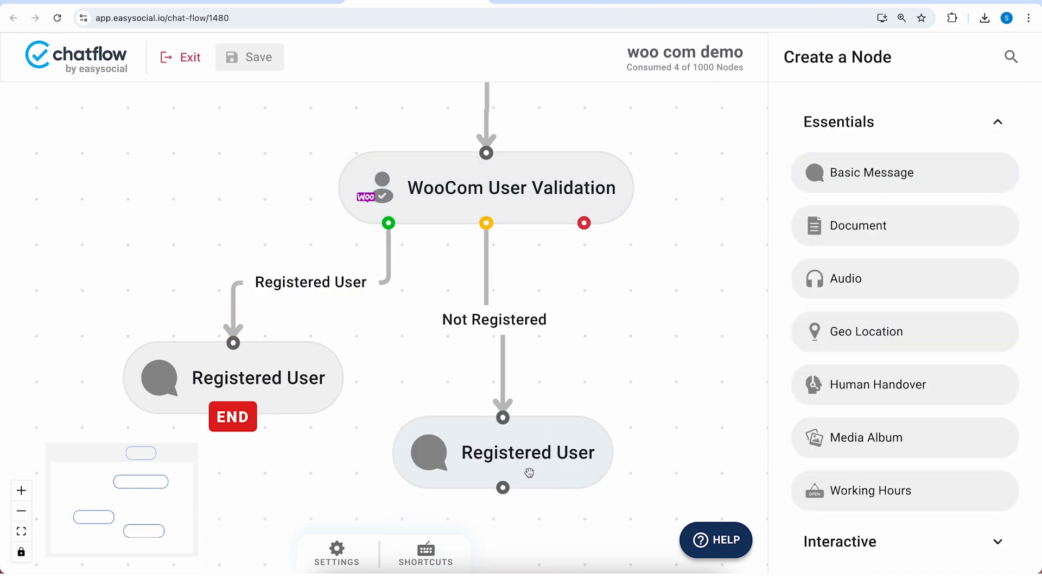
# Make the duplicate an end node titled Not Registered User with the message "You are not a Registered User."
pyautogui.click(891, 239)
pyautogui.press('super+Left')
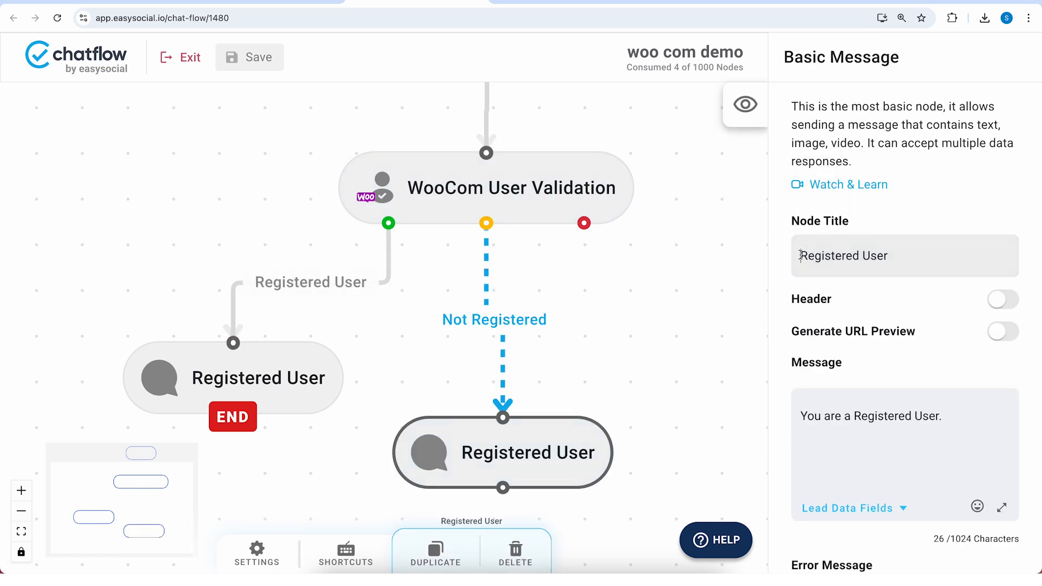
pyautogui.write('Non')
pyautogui.press('BackSpace')
pyautogui.write('t')
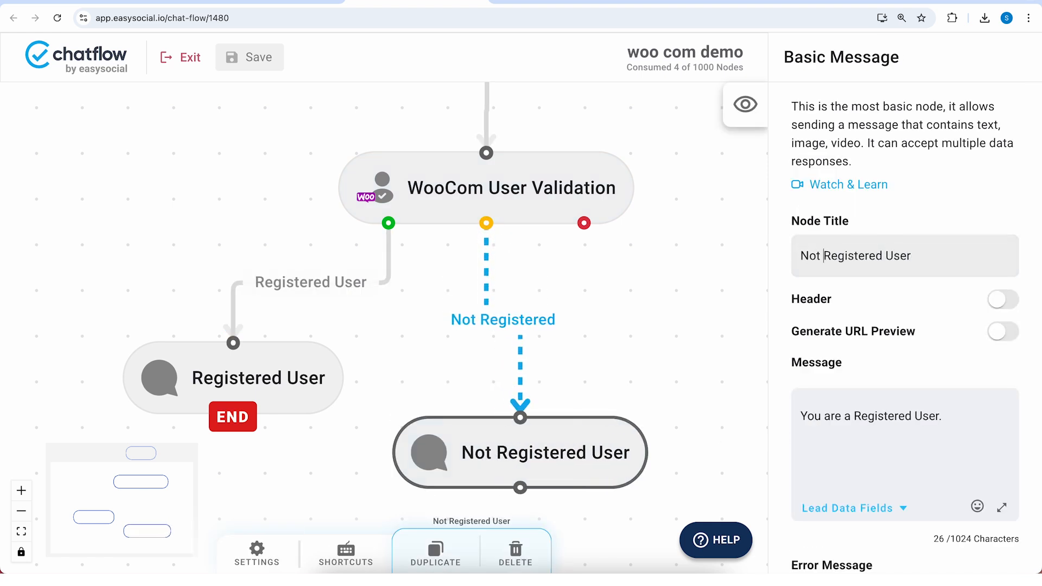
pyautogui.click(844, 416)
pyautogui.write('not')
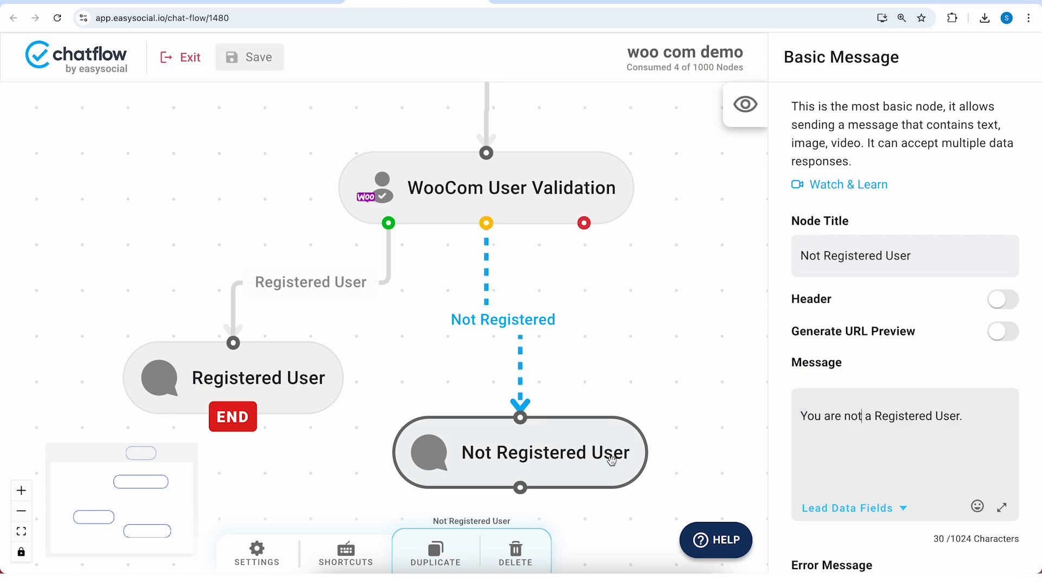
pyautogui.scroll(-10, 903, 389)
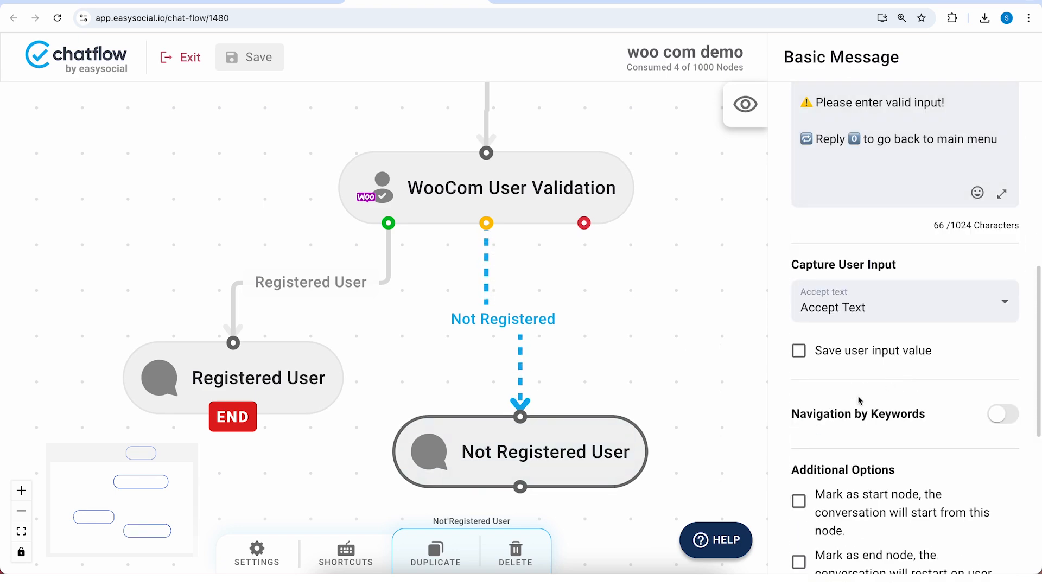
pyautogui.click(850, 550)
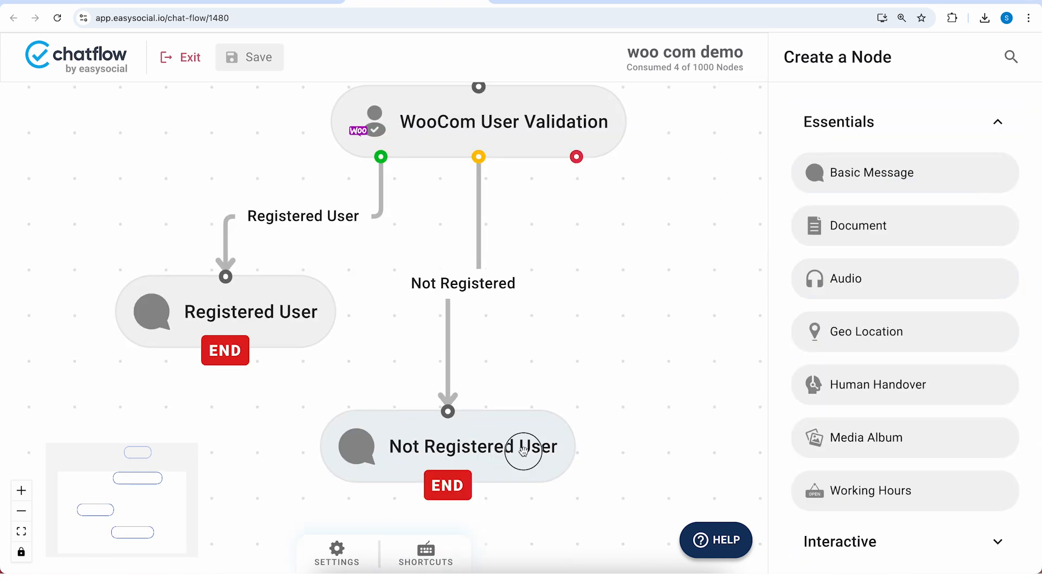
# Duplicate the Not Registered User node, placing the copy to the right and linking it from the Failure outcome
pyautogui.click(523, 448)
pyautogui.hotkey('ctrl', 'd')
pyautogui.moveTo(602, 493); pyautogui.dragTo(728, 261)
pyautogui.moveTo(576, 157); pyautogui.dragTo(655, 235)
pyautogui.moveTo(705, 356); pyautogui.dragTo(479, 345)
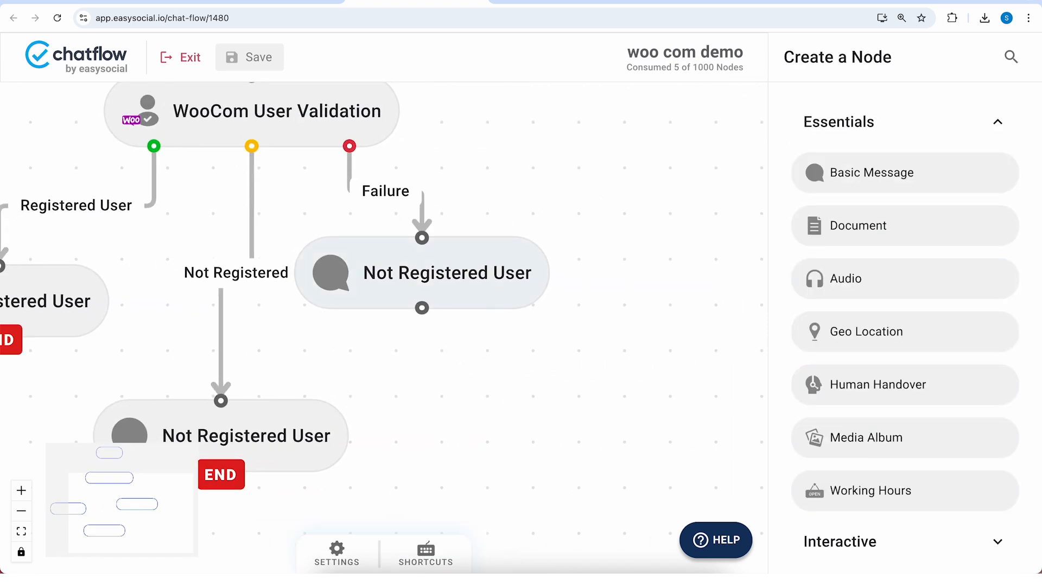
pyautogui.moveTo(490, 279); pyautogui.dragTo(564, 294)
# Title the Failure branch's node Error and set its message to "Error connecting to the server."
pyautogui.tripleClick(926, 255)
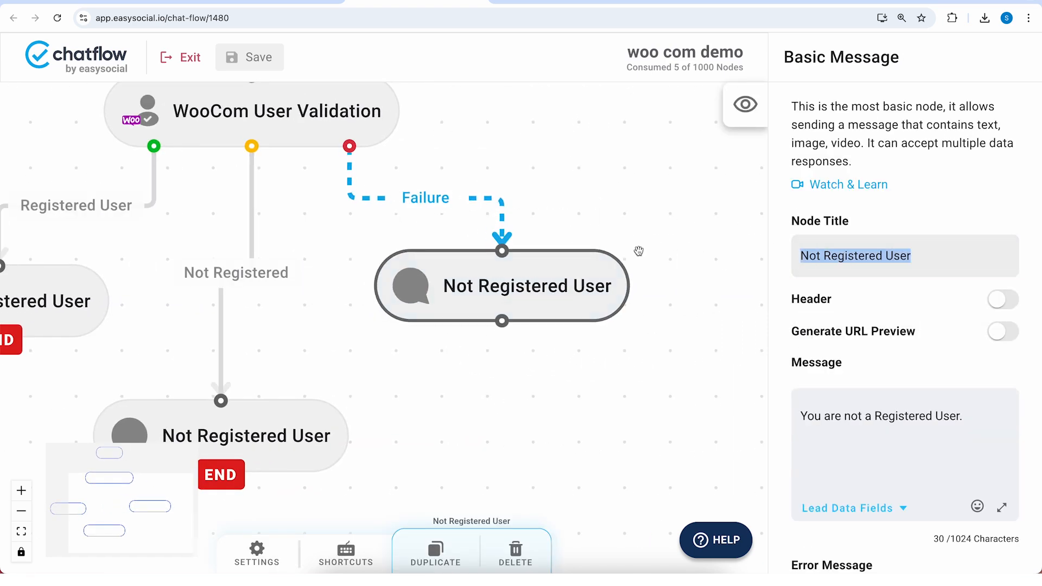
pyautogui.write('Error')
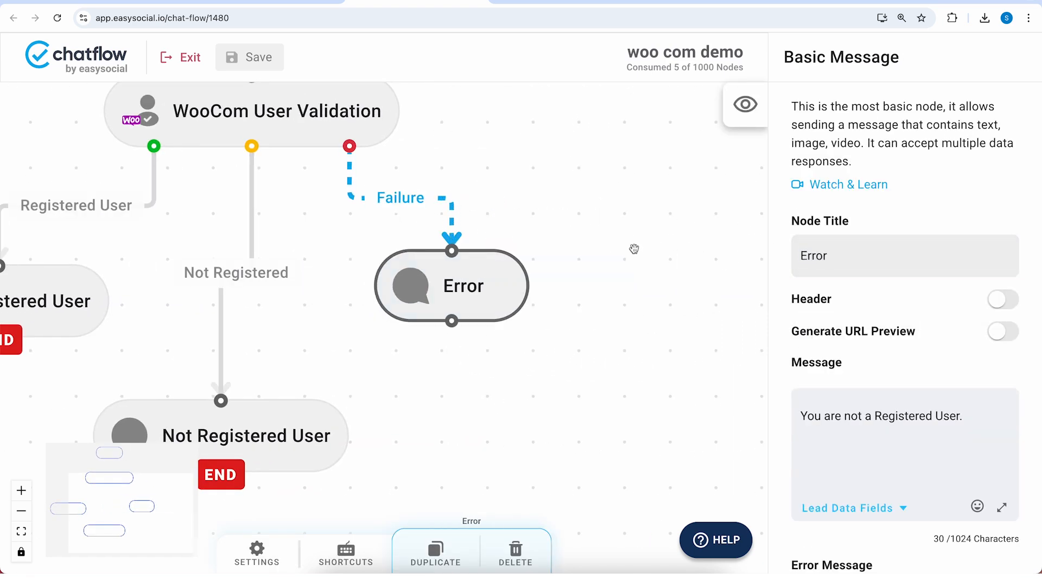
pyautogui.moveTo(989, 415); pyautogui.dragTo(691, 414)
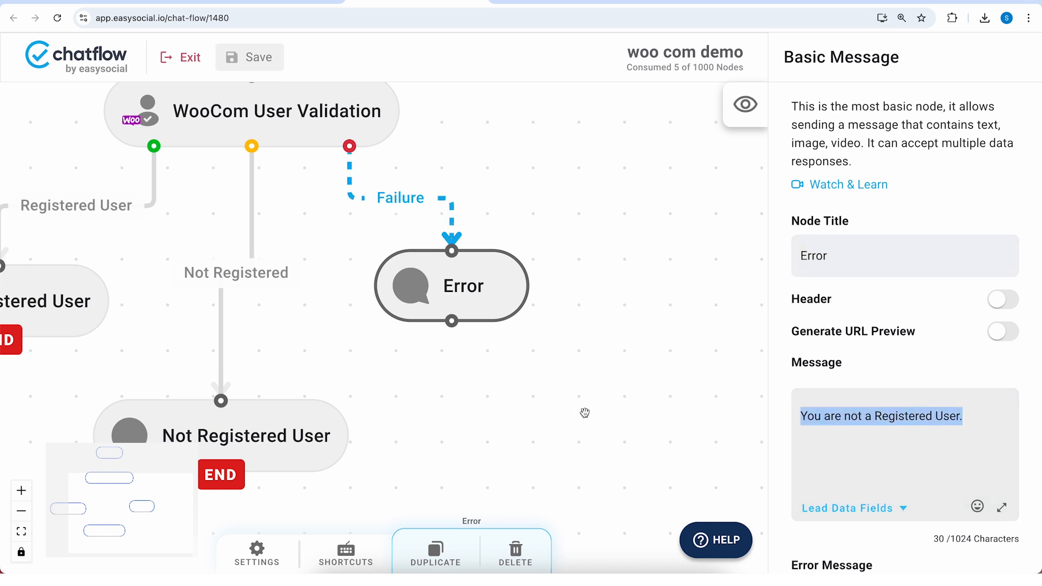
pyautogui.write('Error co')
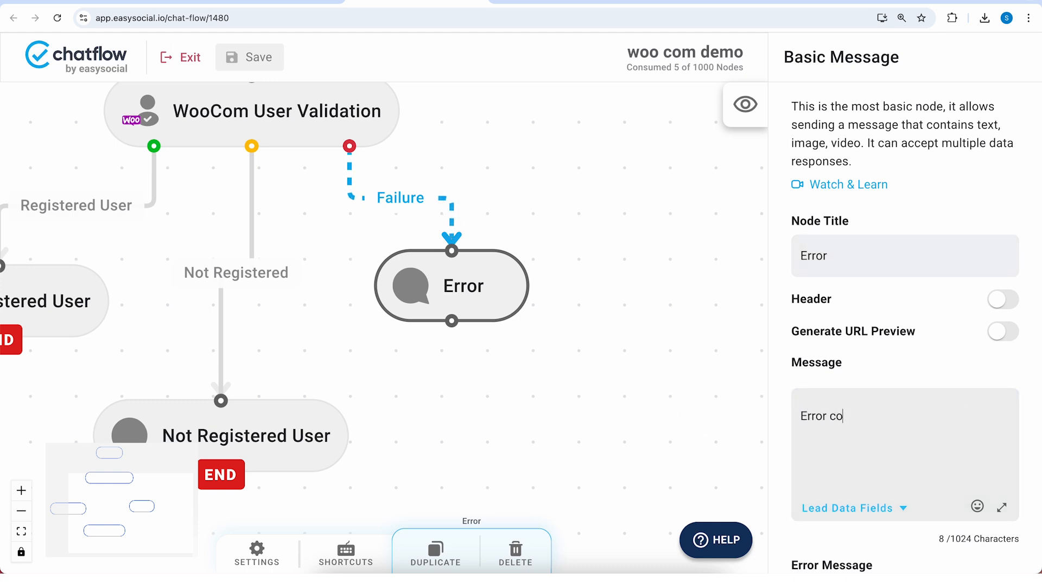
pyautogui.write('nnecteing to the server.')
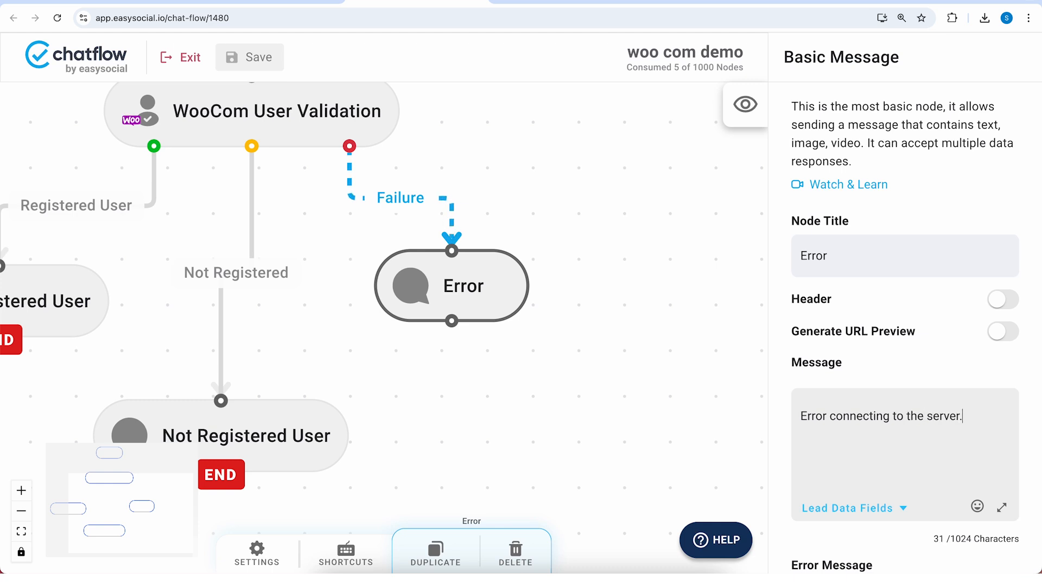
# Mark the Error node as an end node and save the chatflow
pyautogui.scroll(-10, 921, 416)
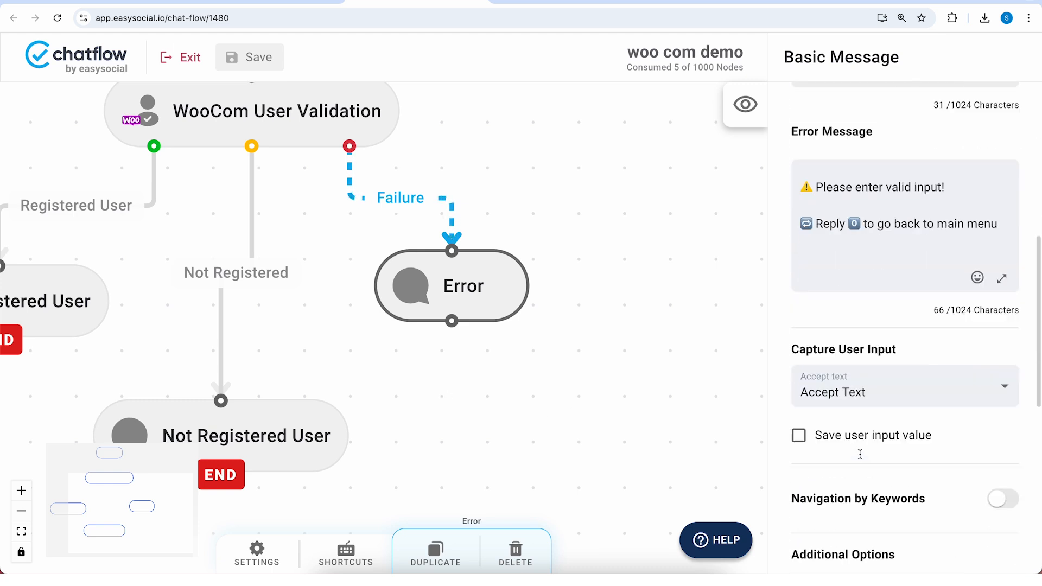
pyautogui.click(868, 569)
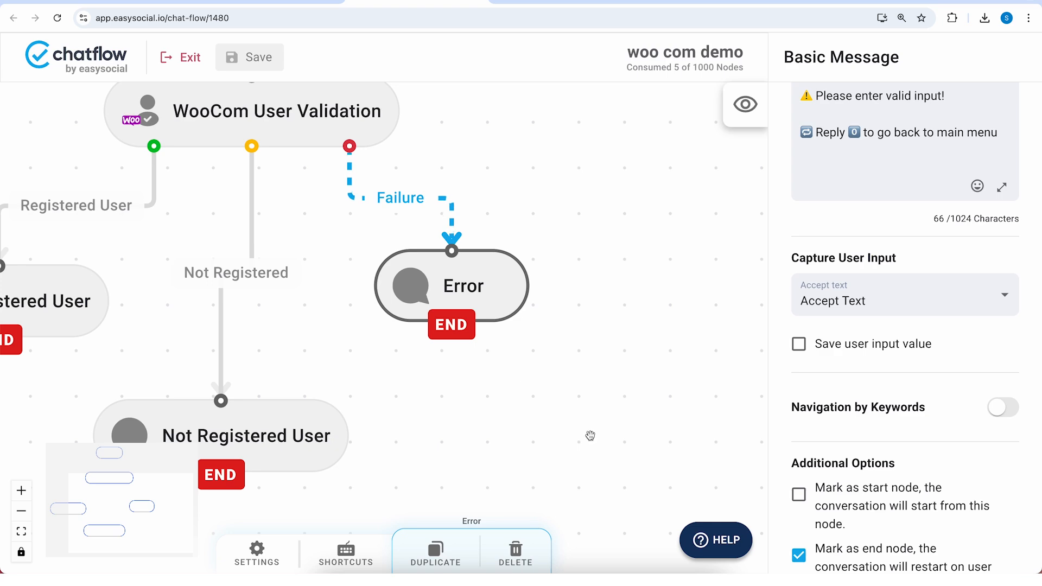
pyautogui.click(253, 58)
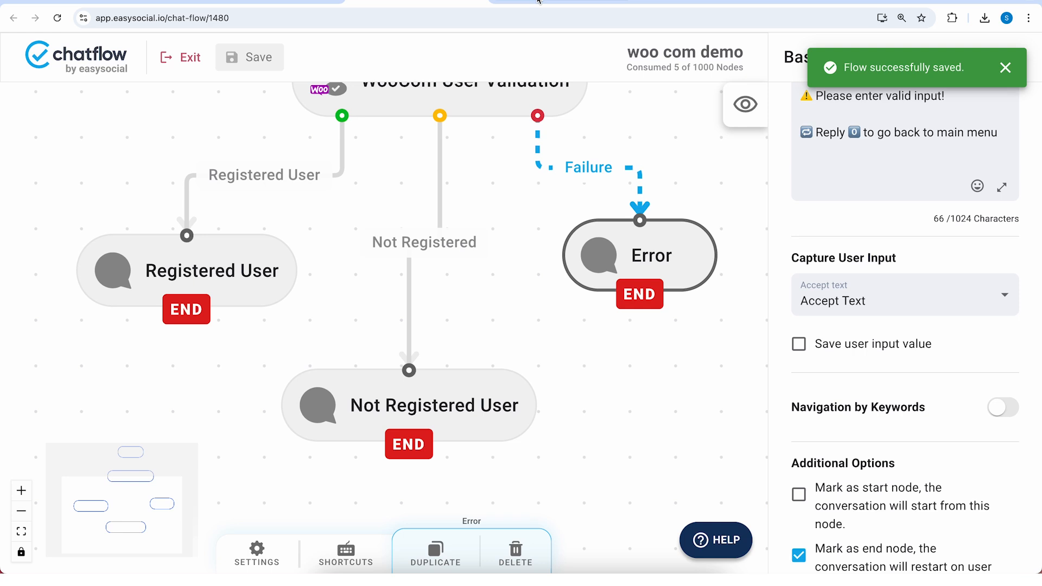
# Set the woo com demo chatflow as the default in the ChatBot Builder
pyautogui.click(259, 2)
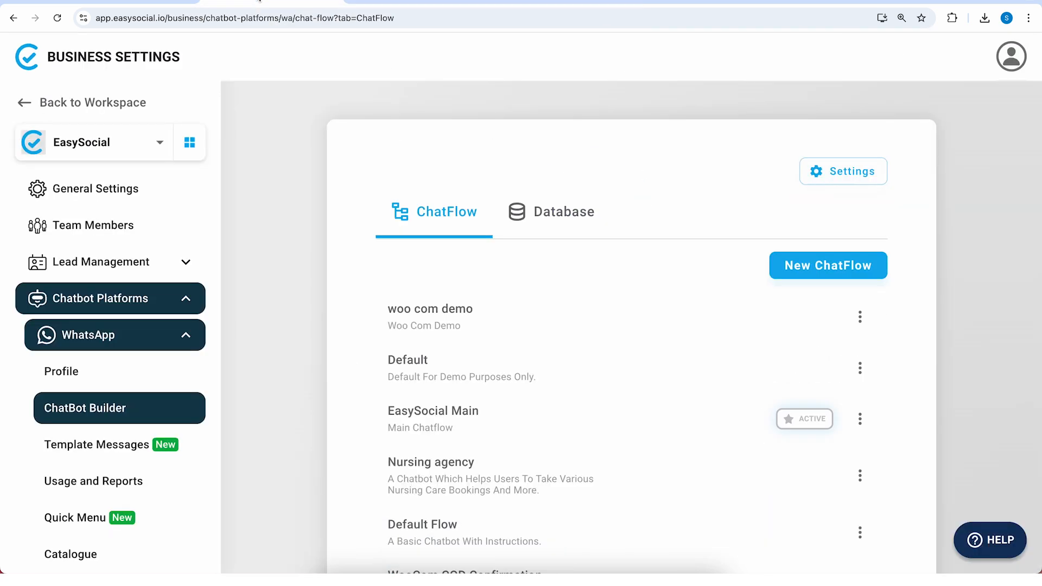
pyautogui.click(868, 316)
pyautogui.click(831, 349)
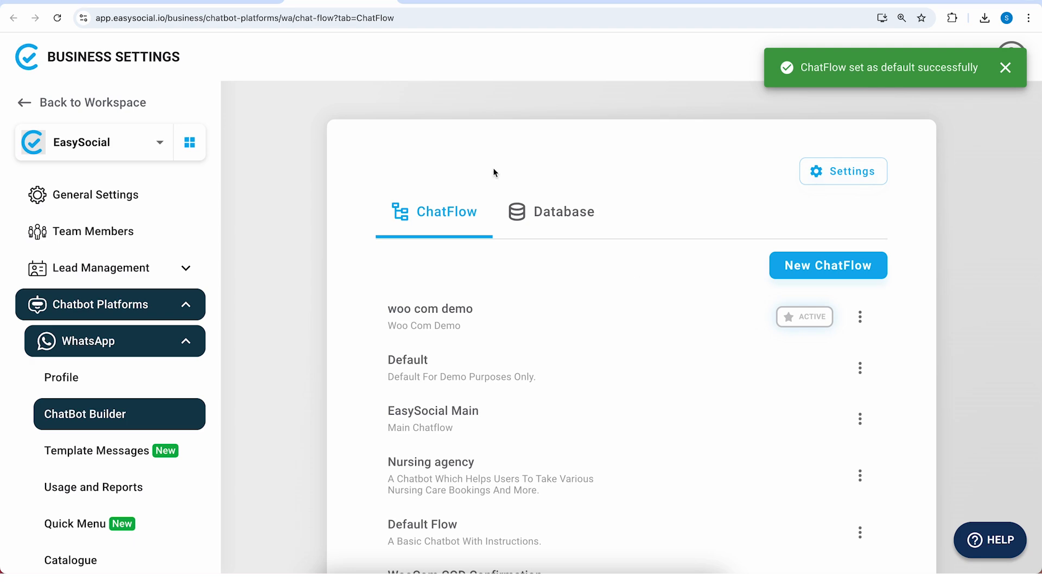
# Mark the Welcome node as the start node of the woo com demo chatflow and save the flow
pyautogui.click(445, 3)
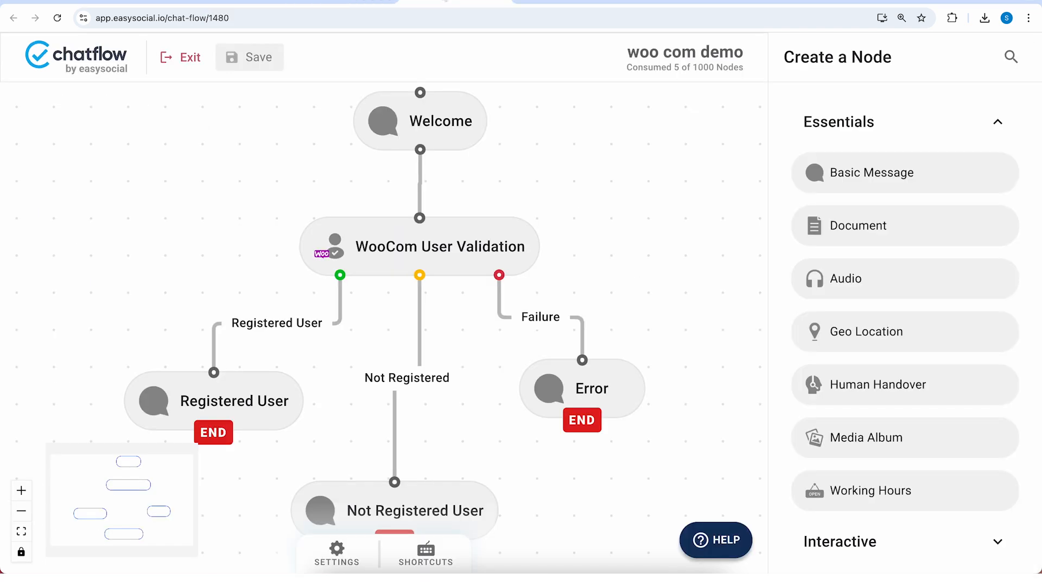
pyautogui.click(445, 104)
pyautogui.scroll(-9, 837, 333)
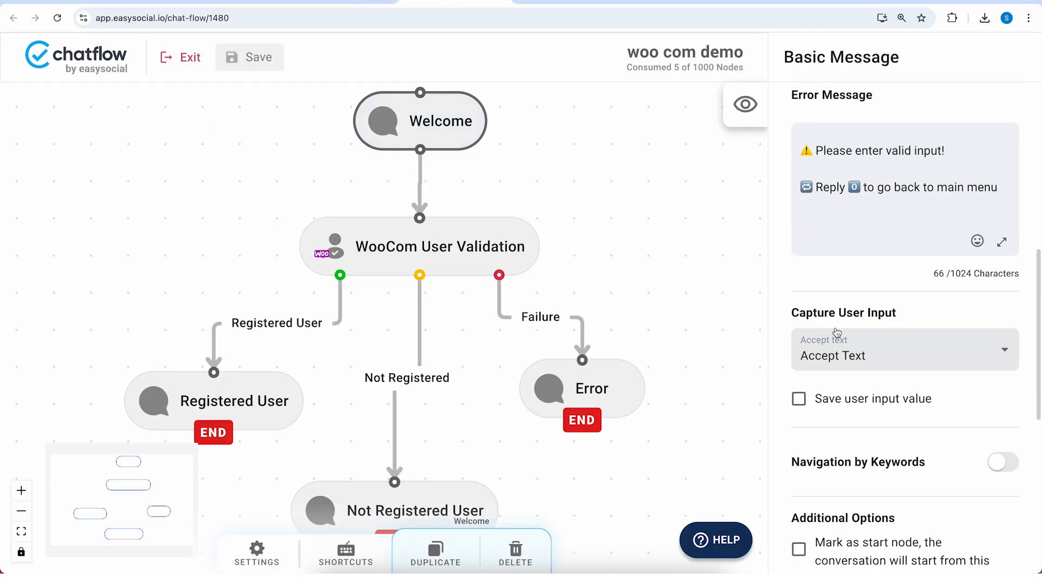
pyautogui.scroll(-1, 856, 449)
pyautogui.click(852, 500)
pyautogui.moveTo(495, 150)
pyautogui.mouseDown()
pyautogui.moveTo(491, 179)
pyautogui.moveTo(491, 169)
pyautogui.mouseUp()
pyautogui.click(233, 54)
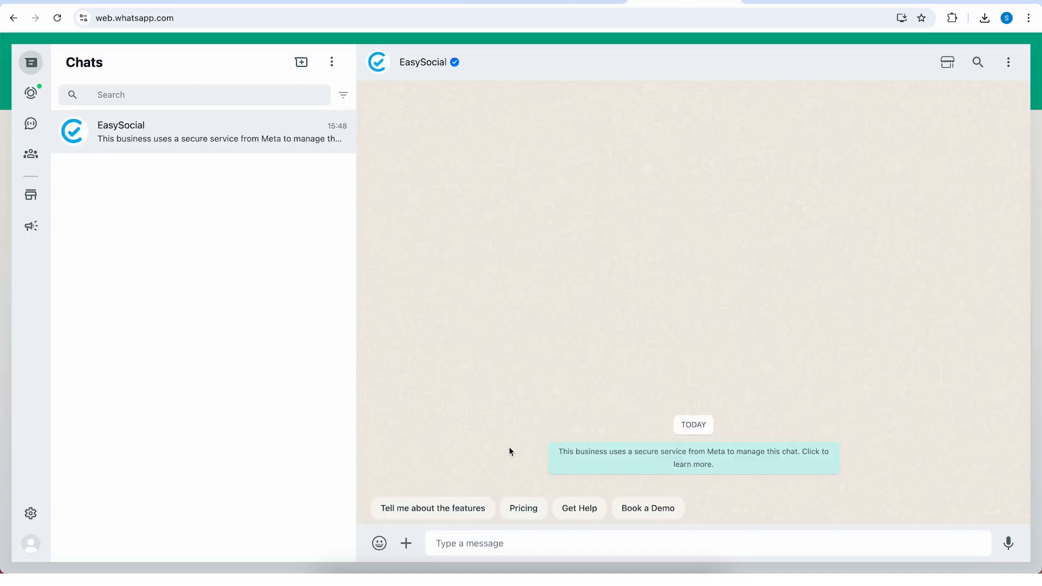
# Send "0" to EasySocial in WhatsApp Web and compare the reply with the Registered User node's message in the chatflow
pyautogui.write('0')
pyautogui.press('Return')
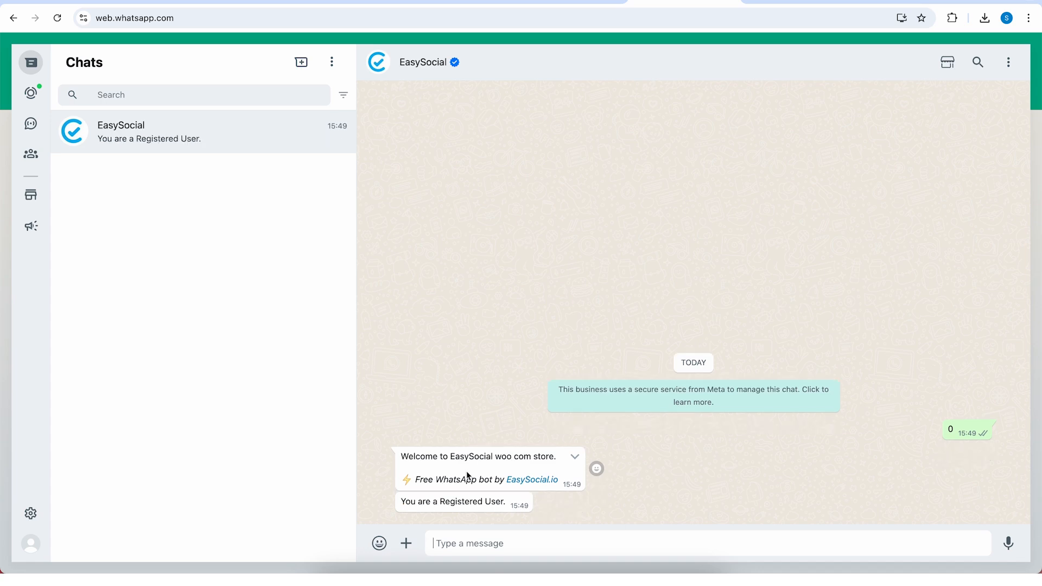
pyautogui.click(456, 1)
pyautogui.click(456, 293)
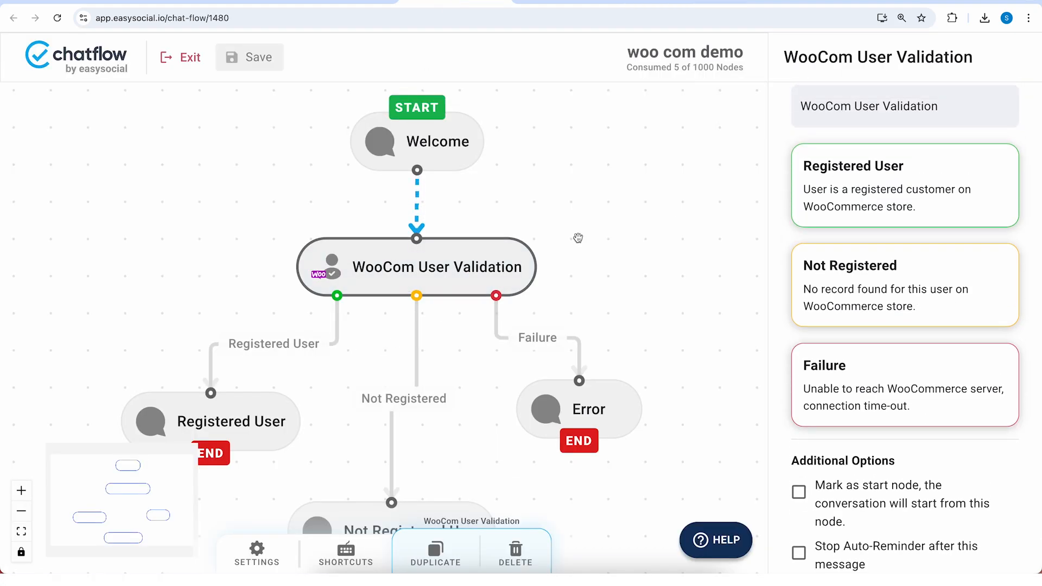
pyautogui.moveTo(574, 235); pyautogui.dragTo(706, 159)
pyautogui.click(323, 363)
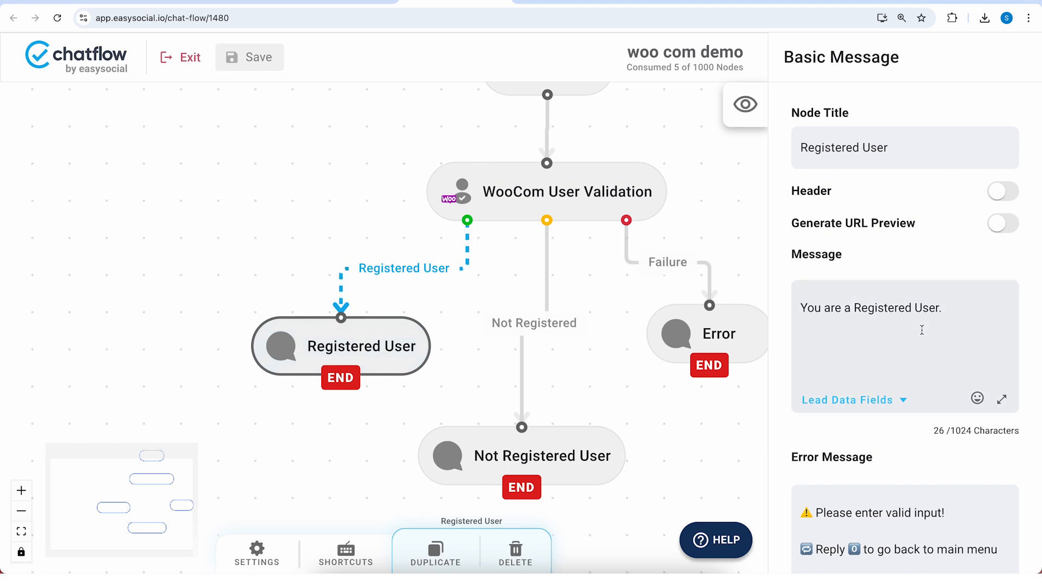
pyautogui.moveTo(948, 308); pyautogui.dragTo(681, 314)
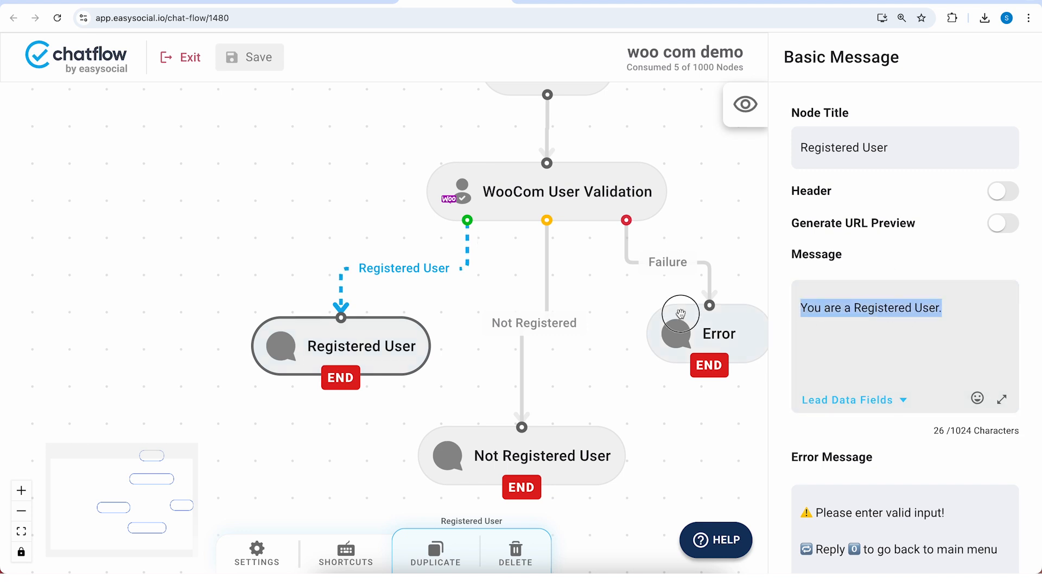
pyautogui.click(665, 3)
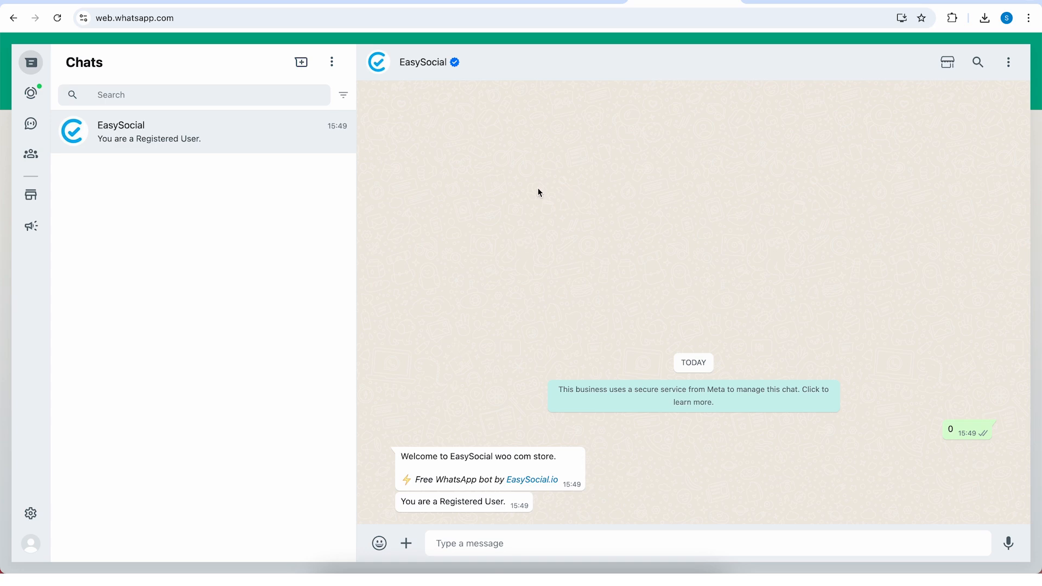
# Replace the Registered User node in the chatflow with a WooCom Order List node linked from the validation's Registered User outcome
pyautogui.click(435, 3)
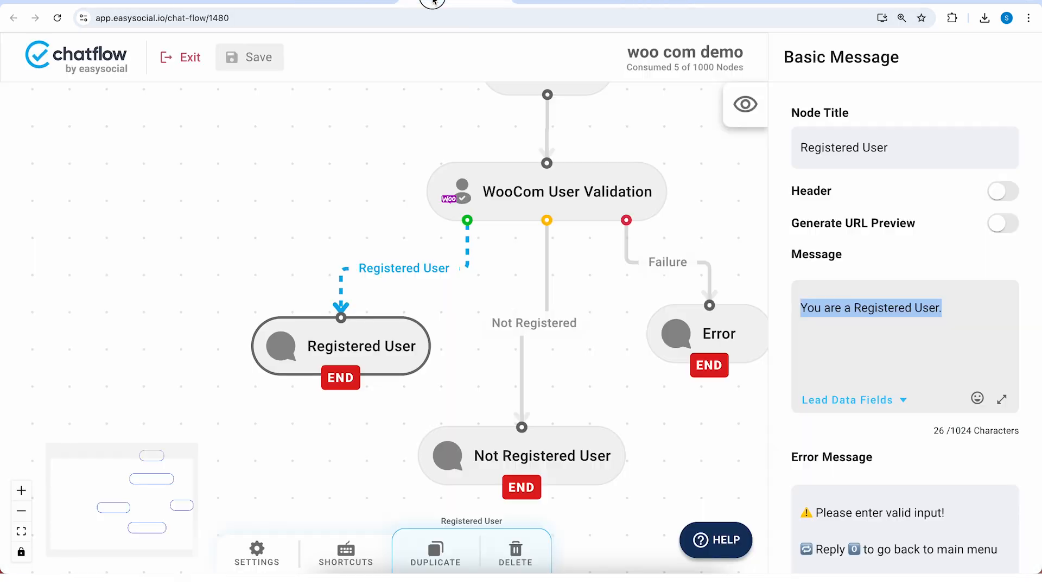
pyautogui.press('Delete')
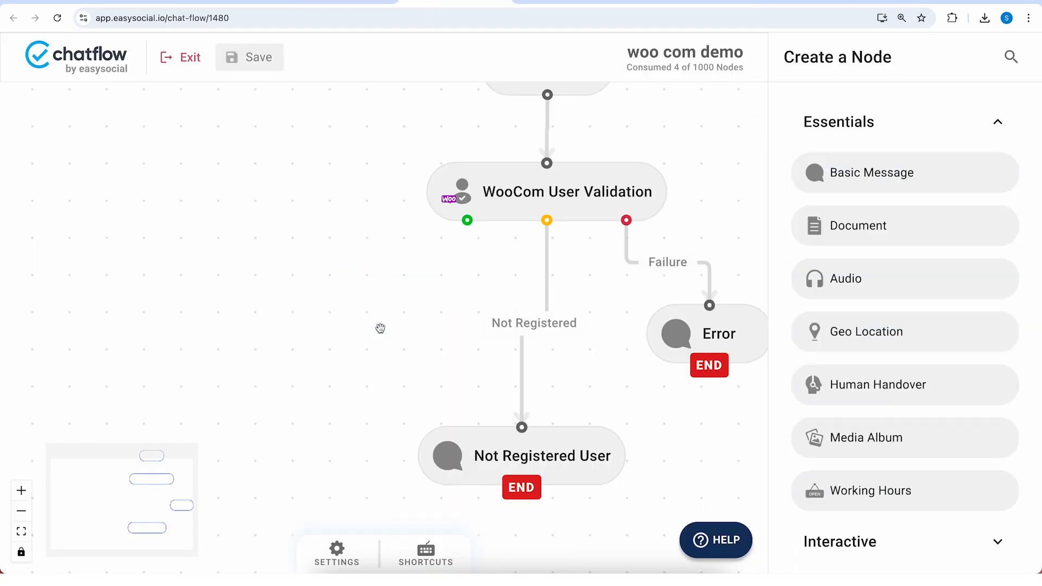
pyautogui.rightClick(240, 234)
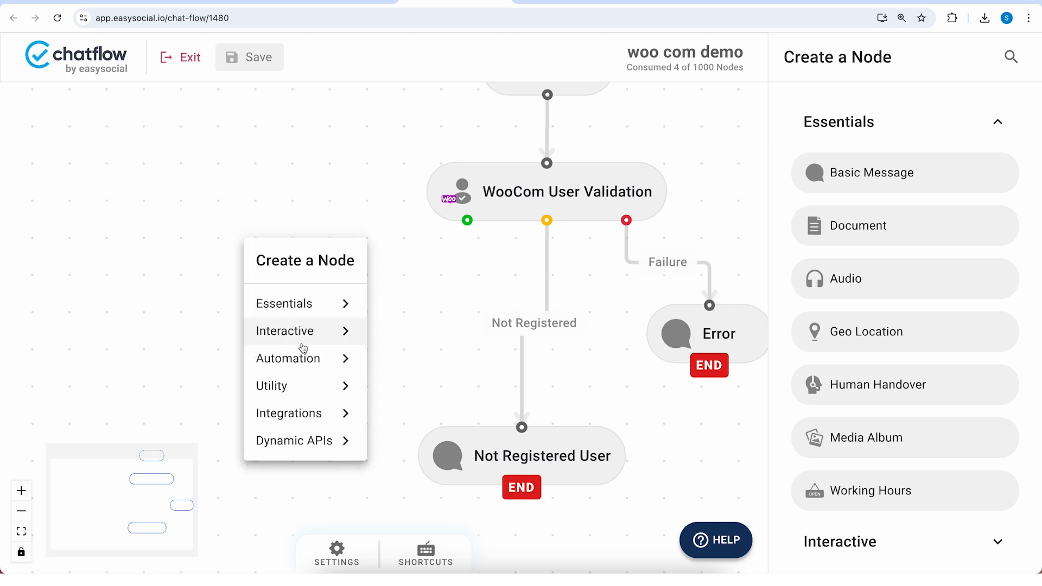
pyautogui.moveTo(324, 407)
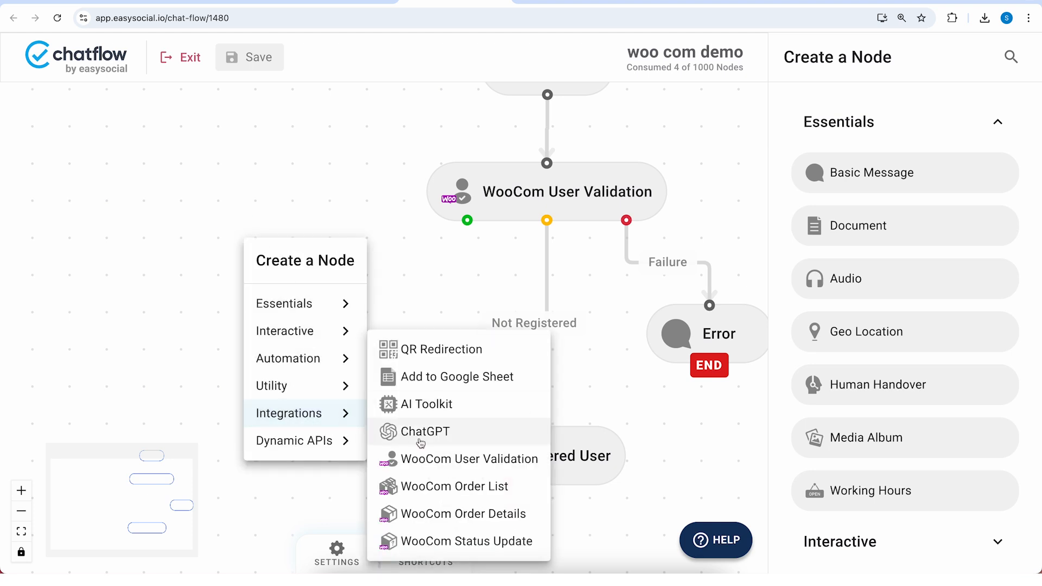
pyautogui.click(448, 496)
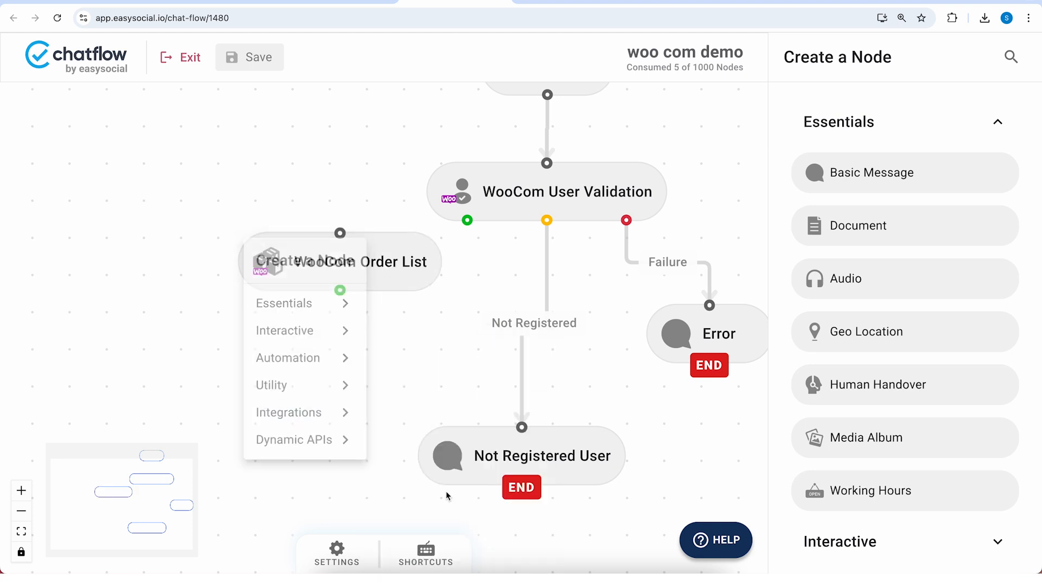
pyautogui.moveTo(340, 273); pyautogui.dragTo(359, 337)
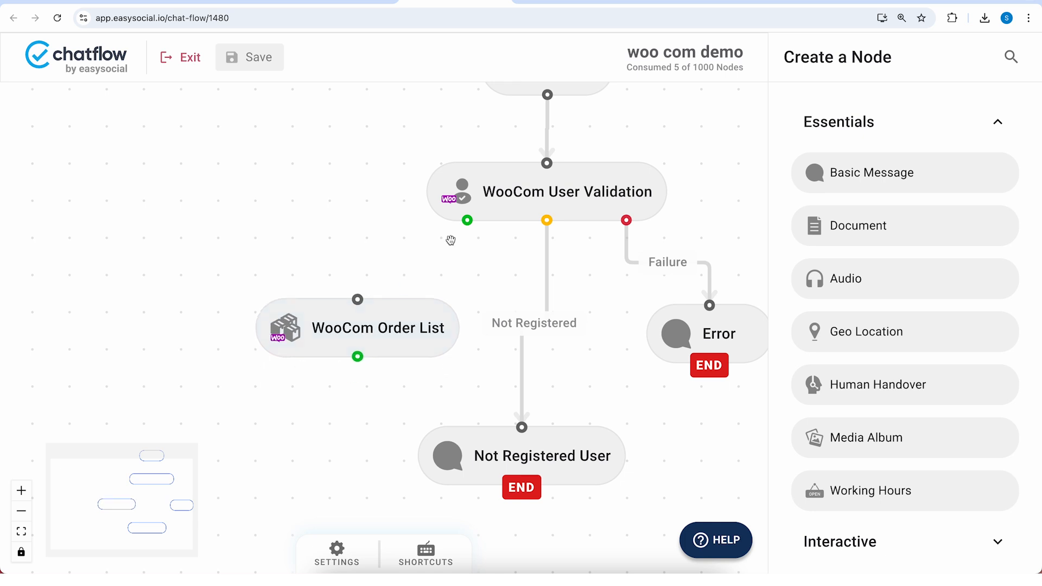
pyautogui.moveTo(472, 217); pyautogui.dragTo(357, 347)
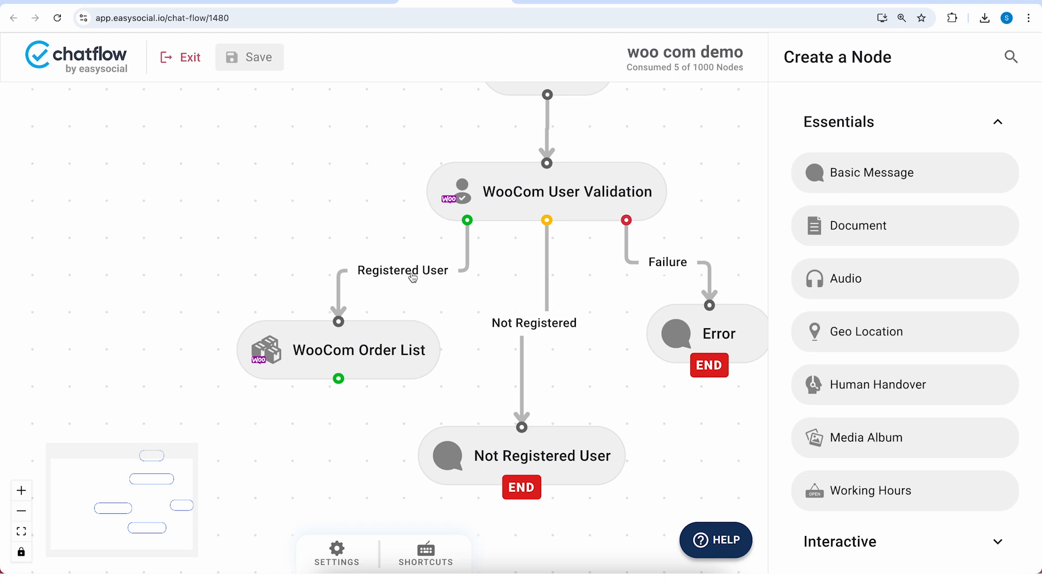
# Set the WooCom Order List node's message to "Here are your orders." and its order status to All
pyautogui.click(378, 345)
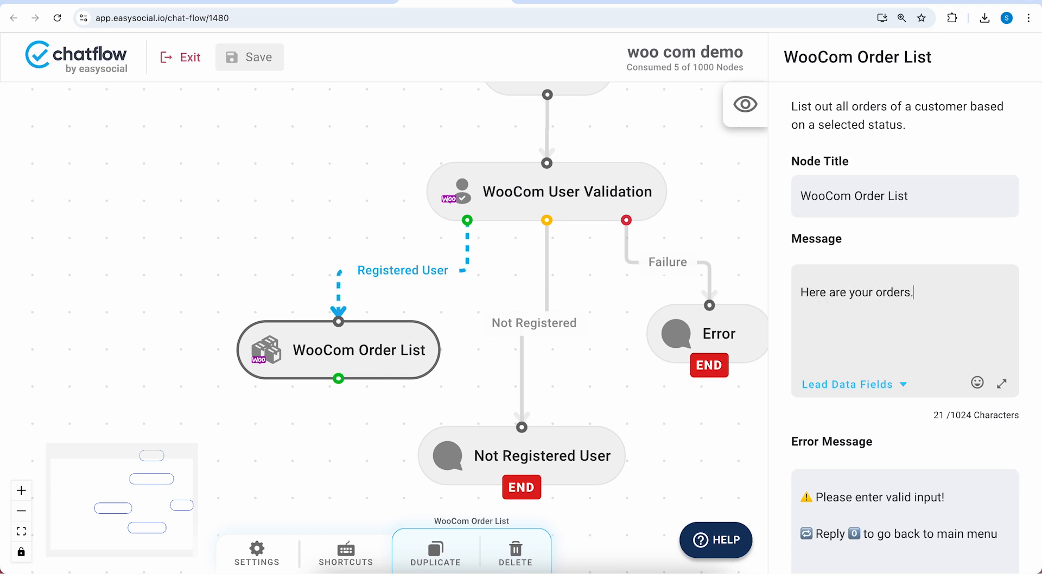
pyautogui.scroll(-6, 938, 314)
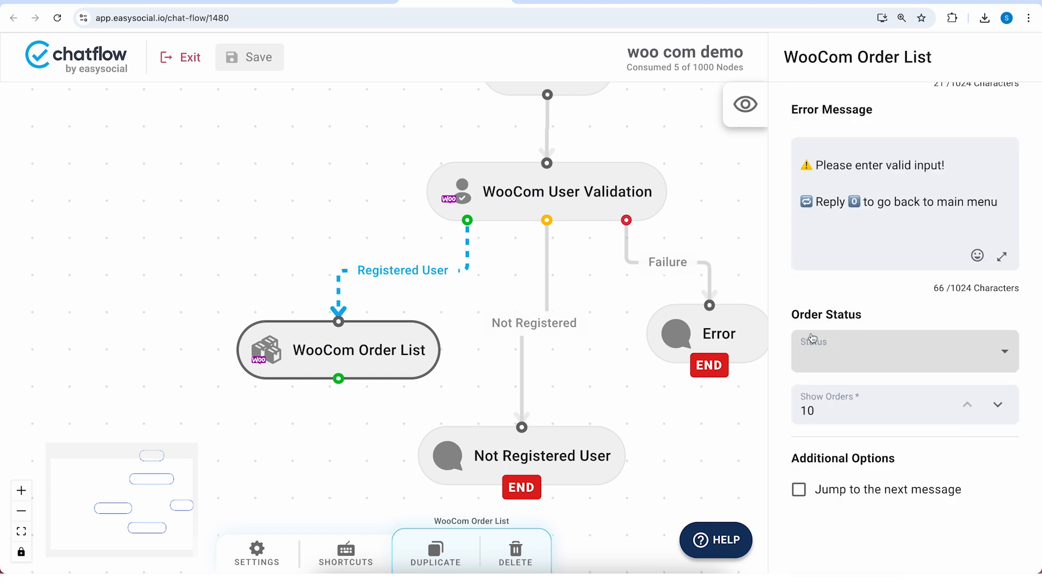
pyautogui.click(842, 353)
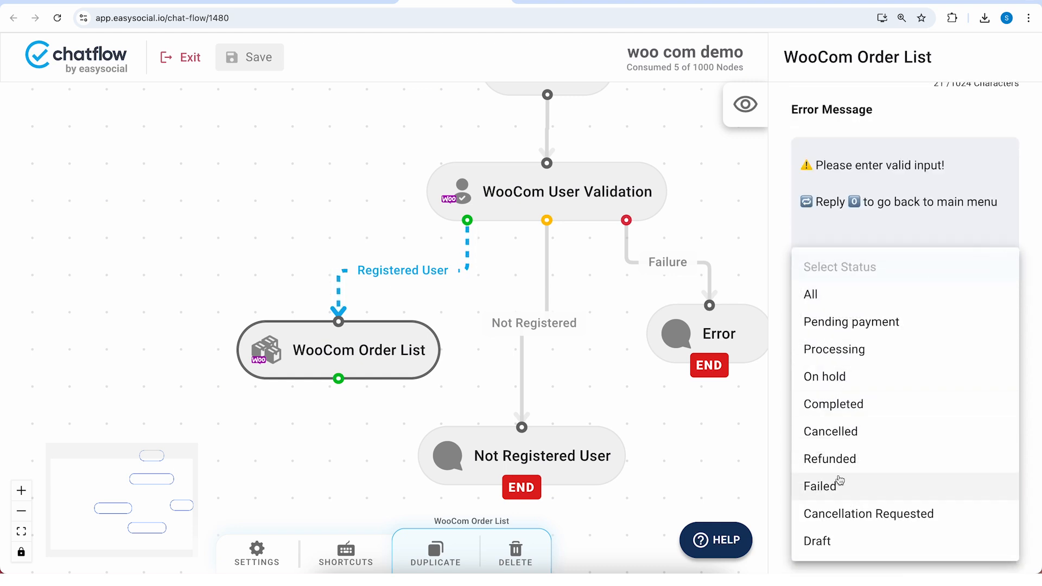
pyautogui.click(858, 294)
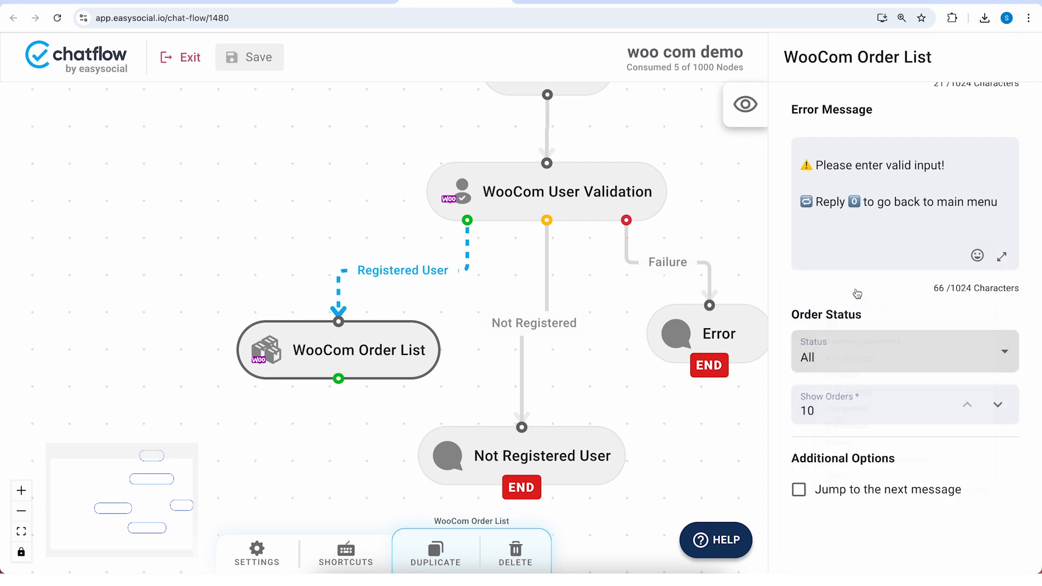
pyautogui.click(840, 360)
pyautogui.click(841, 228)
pyautogui.click(846, 358)
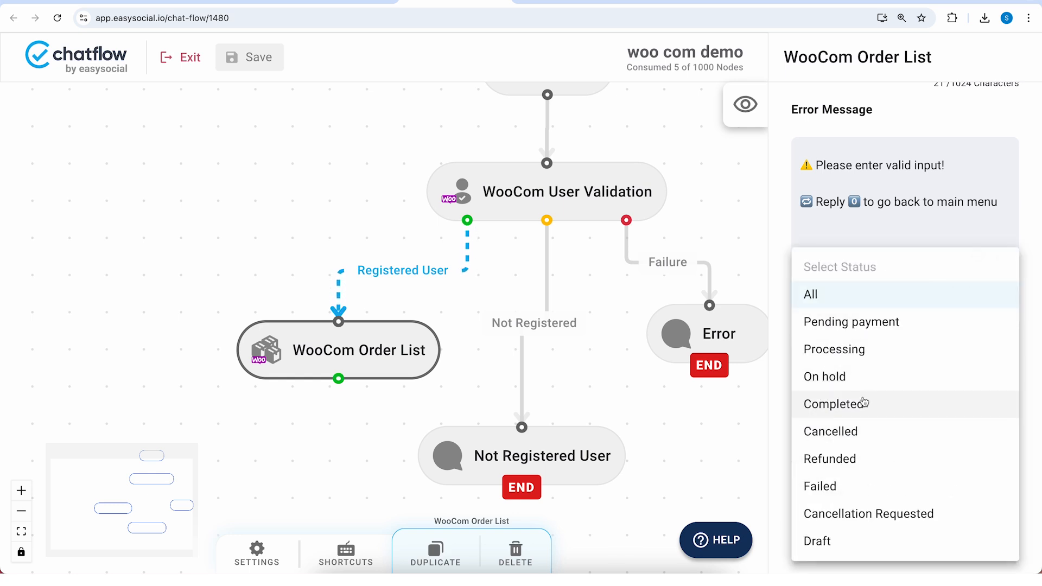
pyautogui.click(823, 222)
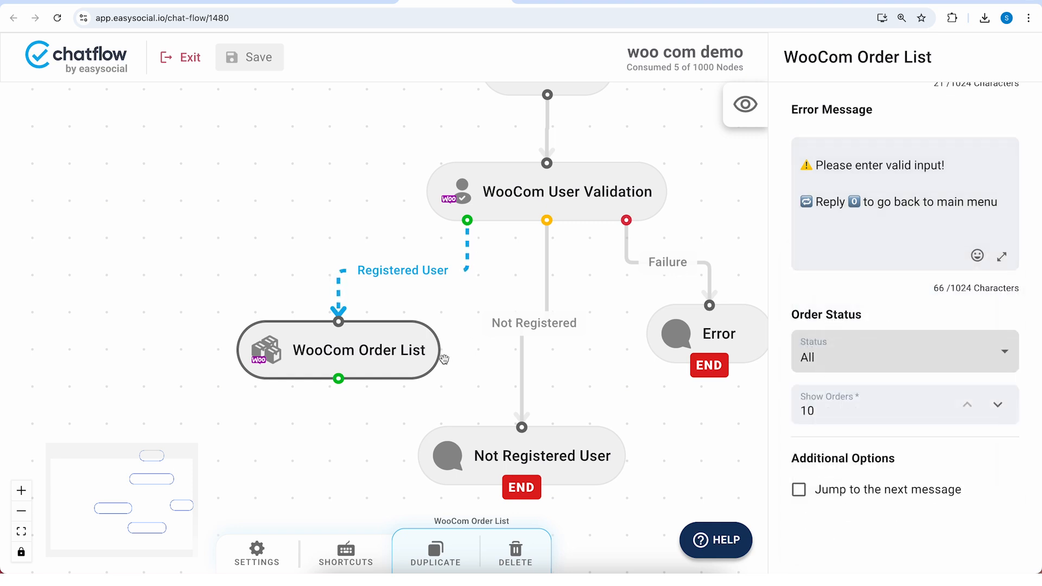
# Add a Basic Message node below WooCom Order List and link it from that node's output
pyautogui.moveTo(484, 380); pyautogui.dragTo(592, 334)
pyautogui.moveTo(483, 306); pyautogui.dragTo(448, 308)
pyautogui.rightClick(326, 436)
pyautogui.click(404, 414)
pyautogui.click(526, 374)
pyautogui.moveTo(411, 333); pyautogui.dragTo(411, 436)
pyautogui.click(452, 302)
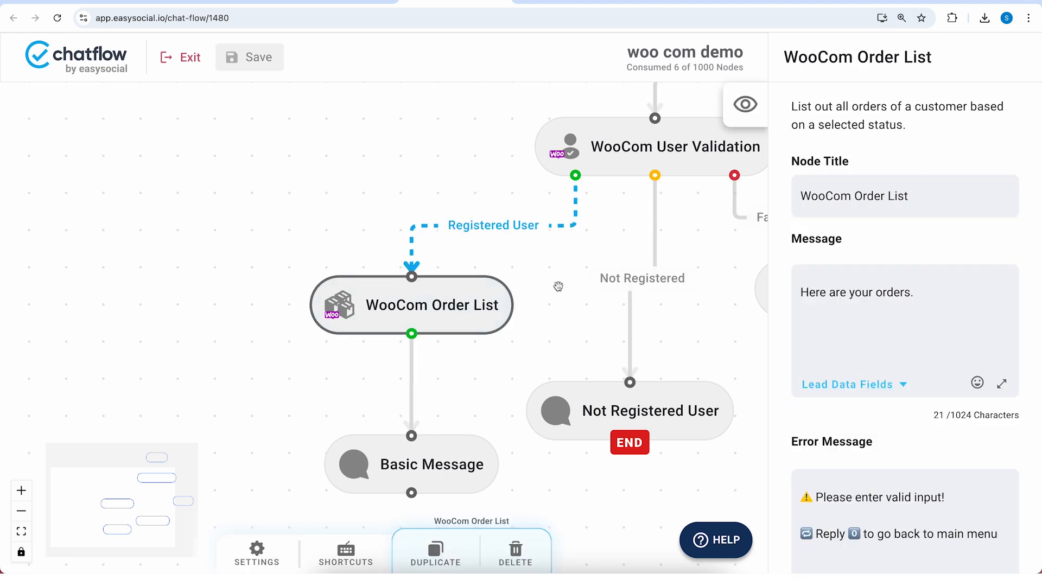
# Set the Basic Message node's message to "Great! we have got the order list." and mark it as an end node
pyautogui.click(398, 465)
pyautogui.hotkey('ctrl', 'a')
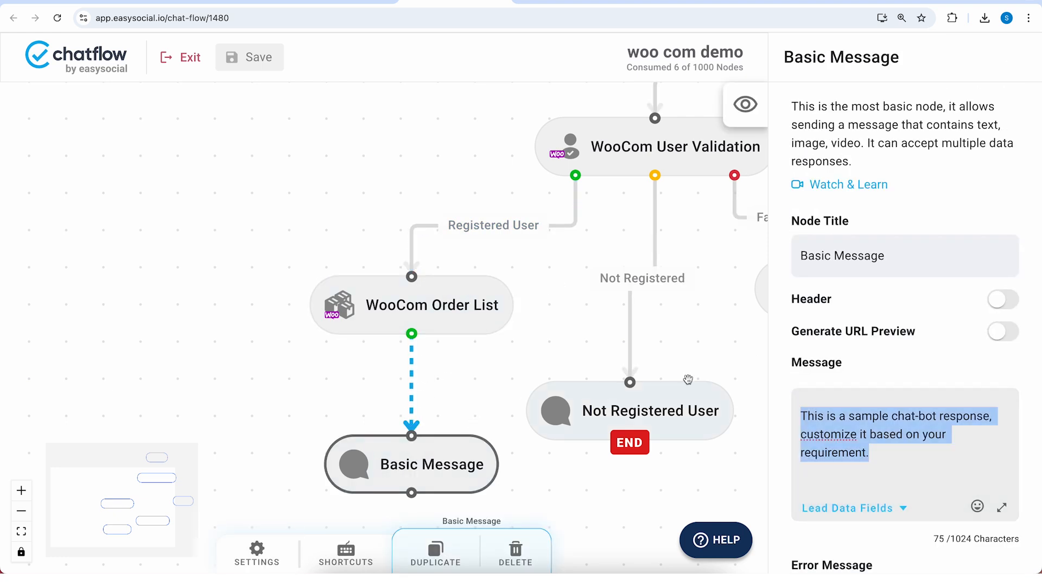
pyautogui.write('G')
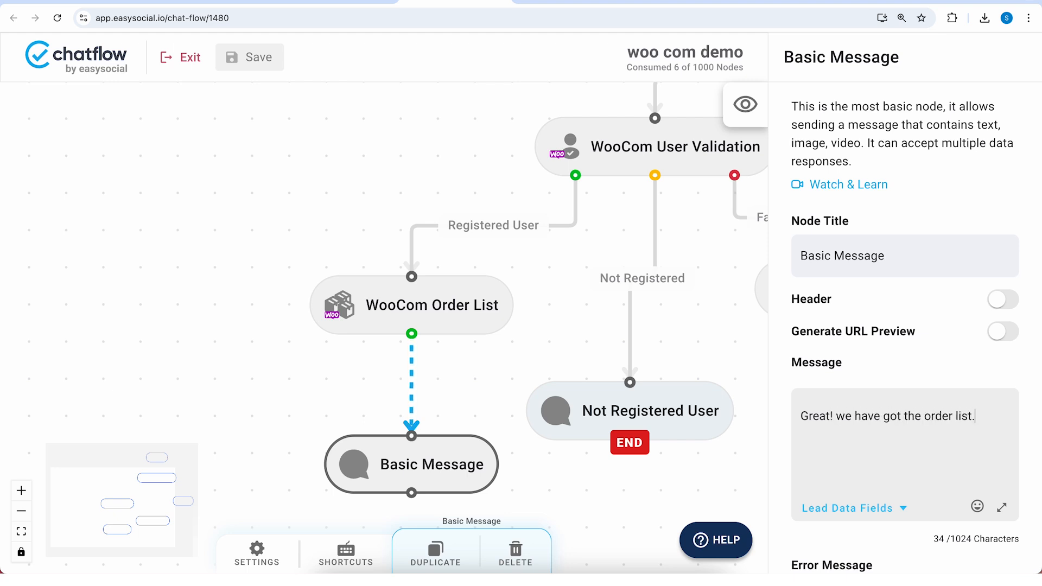
pyautogui.scroll(-12, 921, 348)
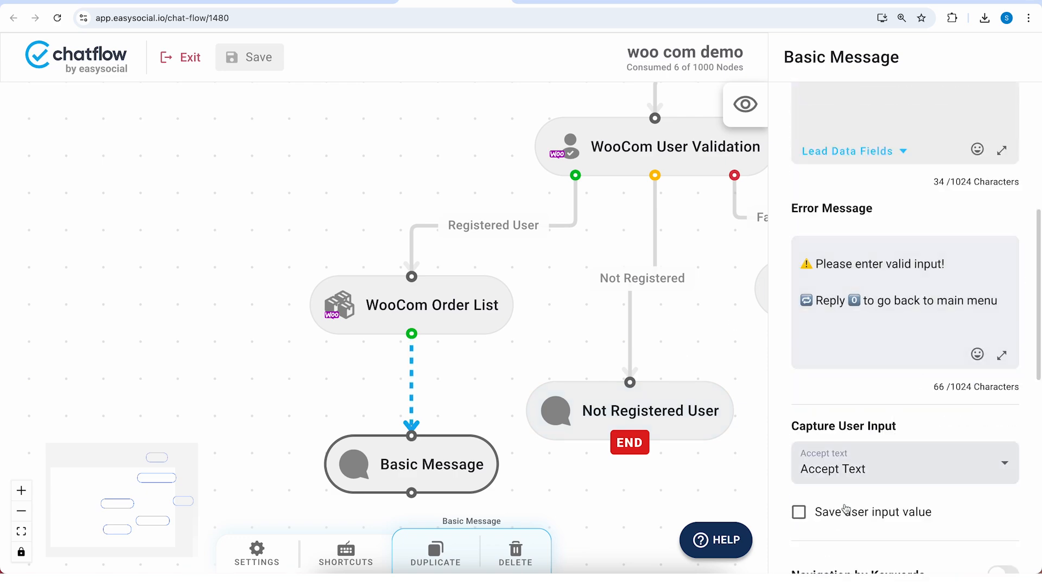
pyautogui.click(861, 394)
# Move the Basic Message node closer beneath WooCom Order List and save the chatflow
pyautogui.moveTo(420, 471); pyautogui.dragTo(418, 441)
pyautogui.moveTo(518, 494); pyautogui.dragTo(537, 386)
pyautogui.moveTo(419, 194); pyautogui.dragTo(289, 196)
pyautogui.moveTo(487, 311); pyautogui.dragTo(356, 313)
pyautogui.click(254, 56)
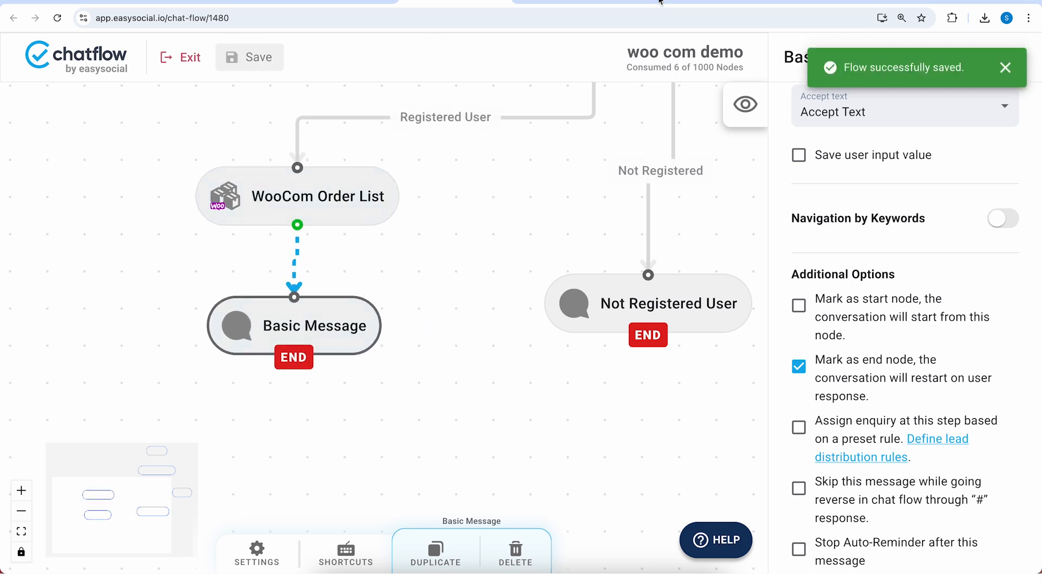
# Switch to WhatsApp Web and restart the chatflow by sending "0" to EasySocial
pyautogui.click(663, 2)
pyautogui.write('0')
pyautogui.press('Return')
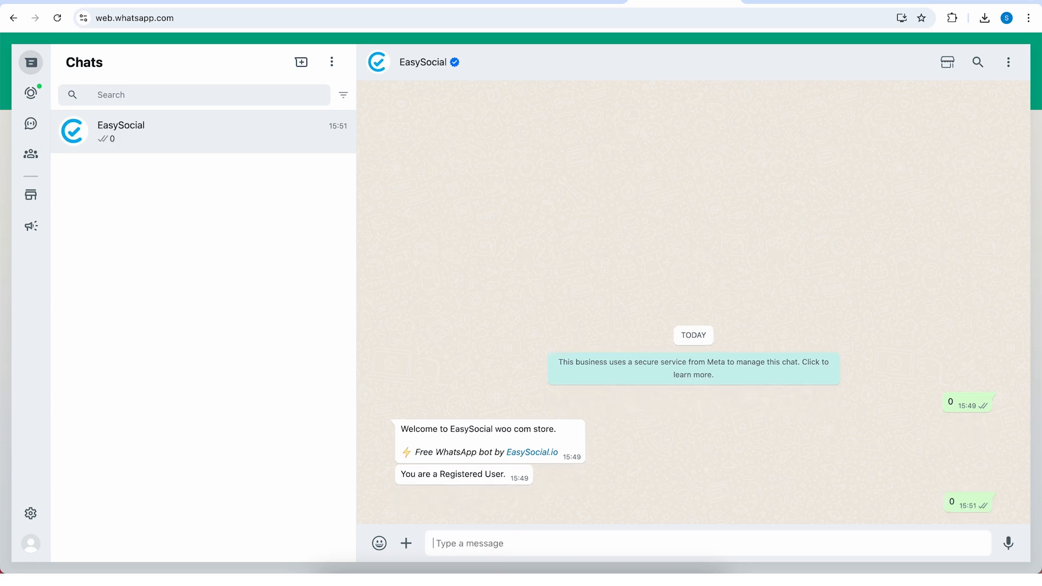
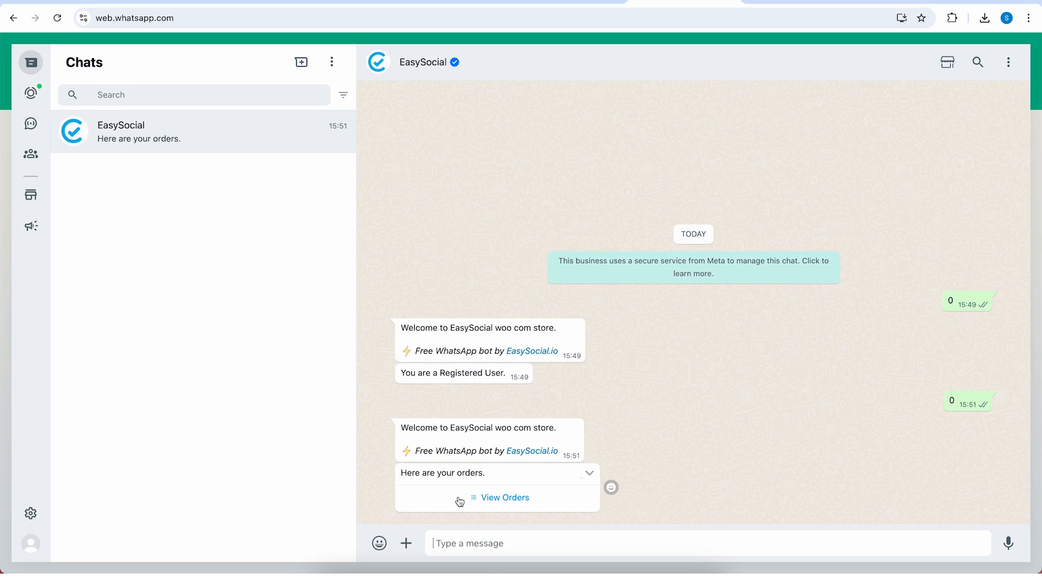
# Open the orders offered in the bot's reply and send the first listed order
pyautogui.click(516, 507)
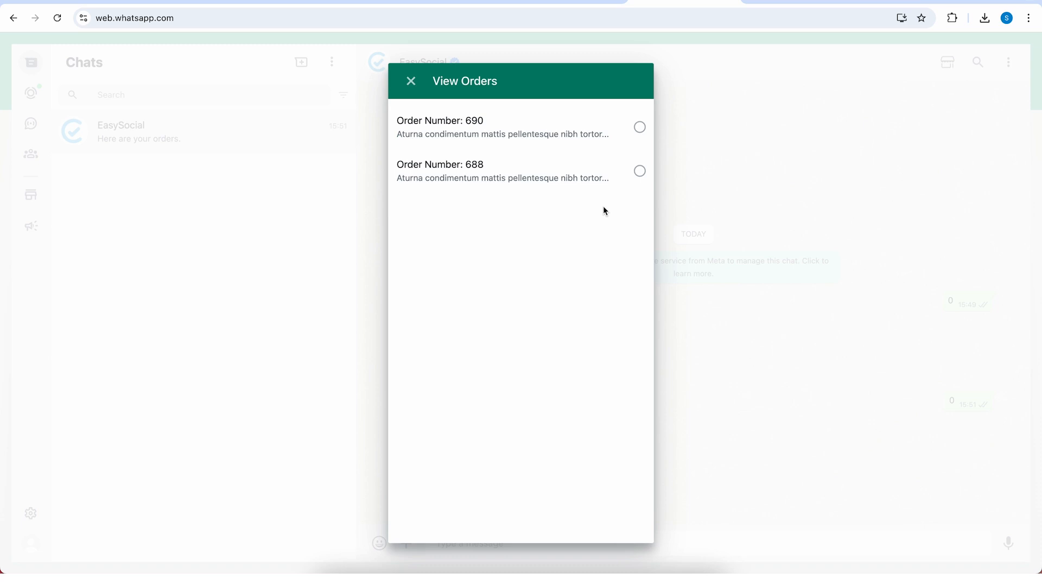
pyautogui.click(584, 133)
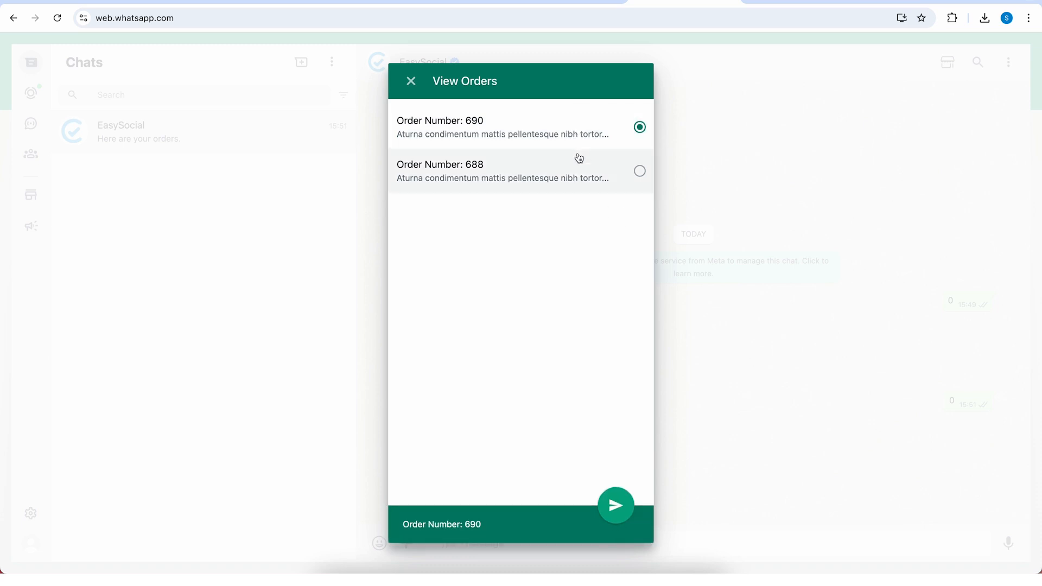
pyautogui.click(615, 507)
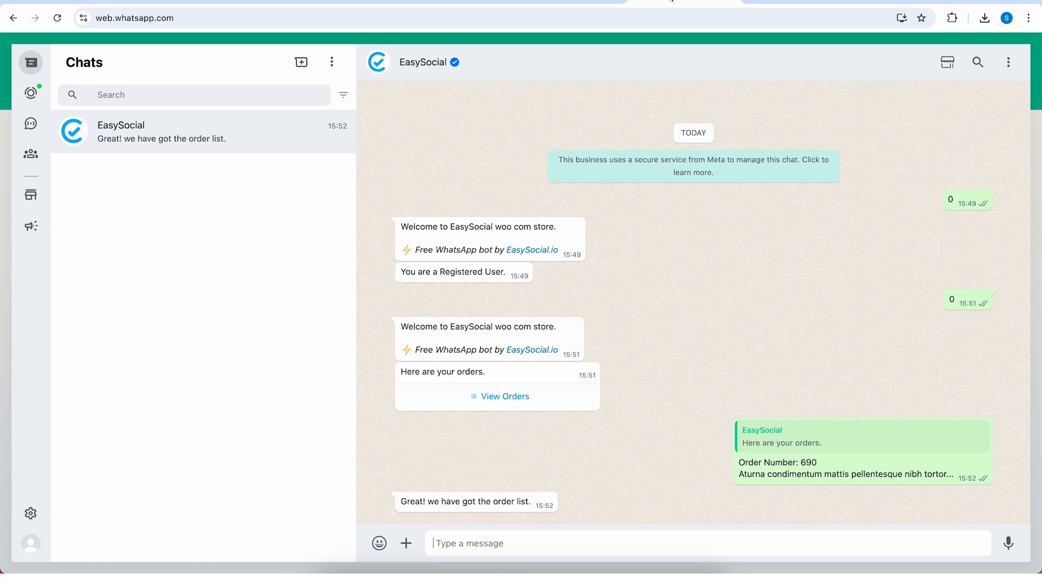
# Return to the chatflow and delete the Basic Message node below WooCom Order List
pyautogui.click(455, 1)
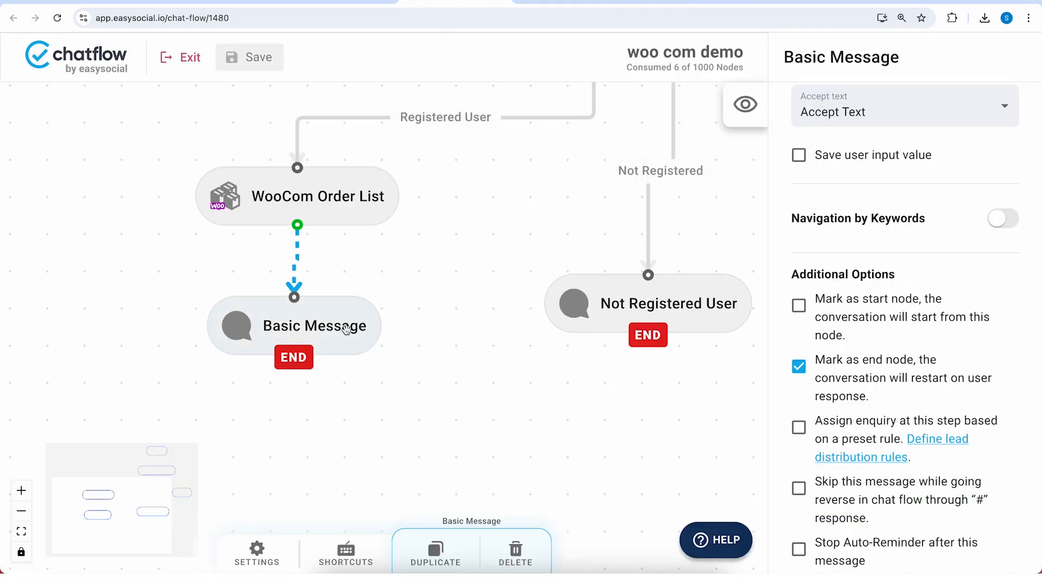
pyautogui.press('Delete')
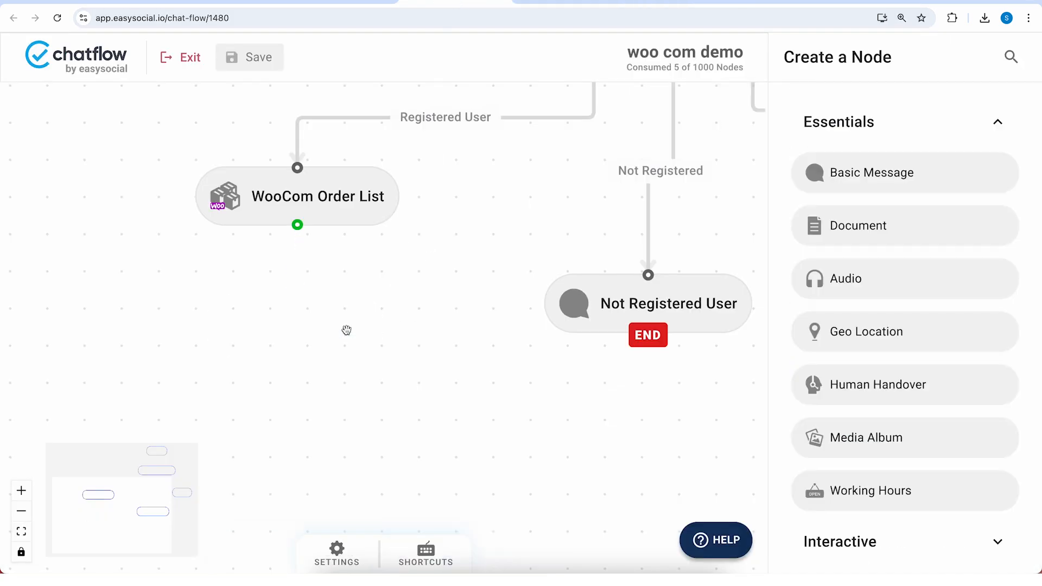
# Add a WooCom Order Details node below WooCom Order List and connect the two nodes
pyautogui.rightClick(312, 323)
pyautogui.click(412, 499)
pyautogui.click(514, 524)
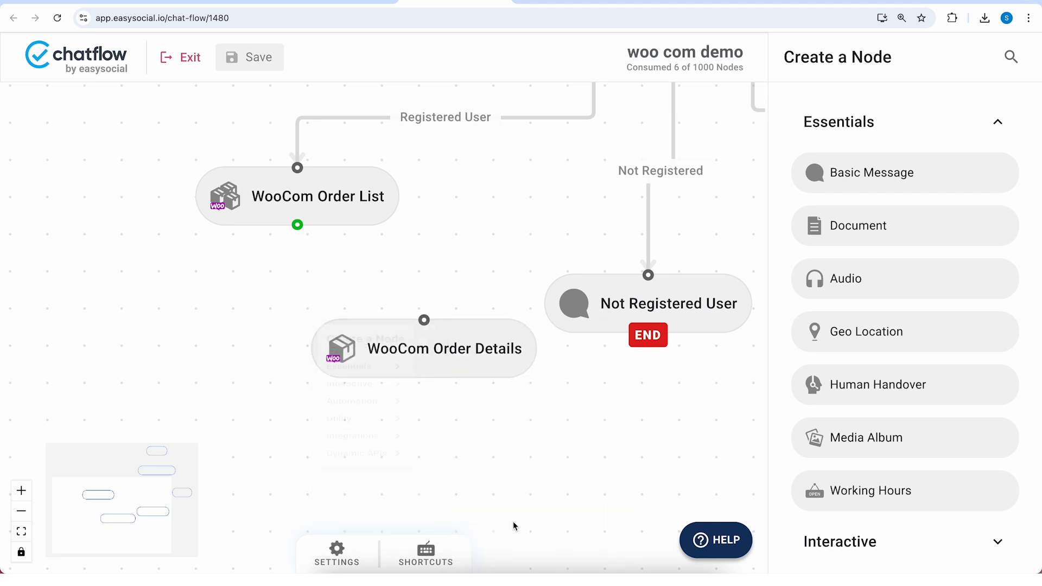
pyautogui.moveTo(451, 373); pyautogui.dragTo(332, 369)
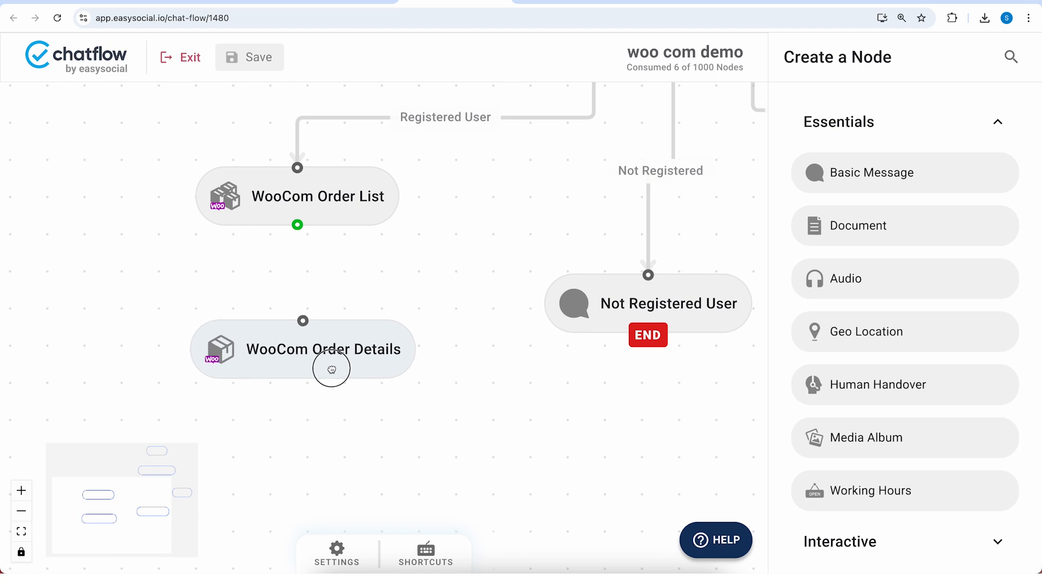
pyautogui.moveTo(298, 224); pyautogui.dragTo(306, 350)
pyautogui.click(305, 350)
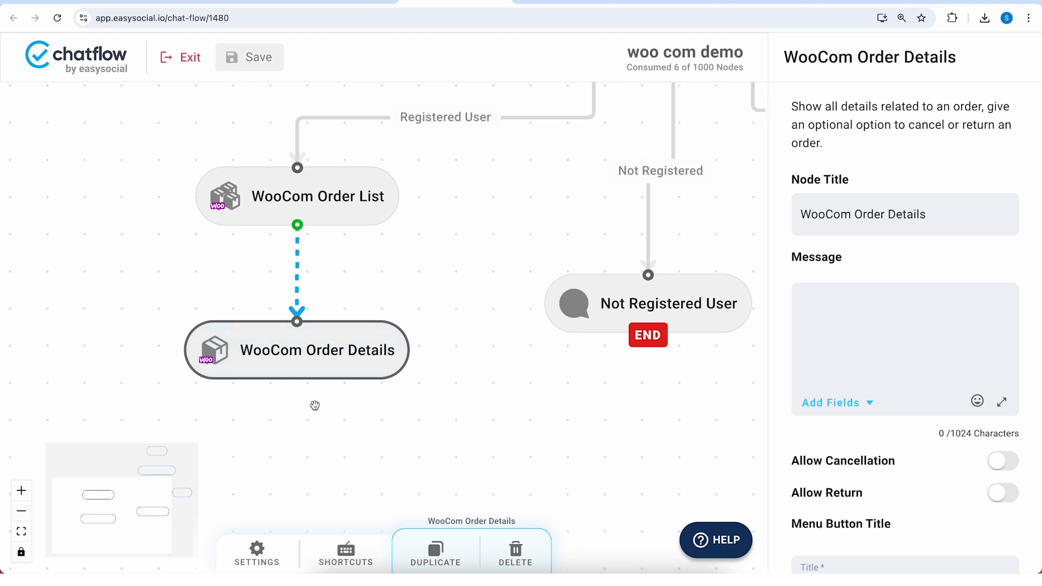
# Open the WooCom Order Details node's settings and examine the lead data and order property fields available for its message
pyautogui.moveTo(432, 433); pyautogui.dragTo(493, 294)
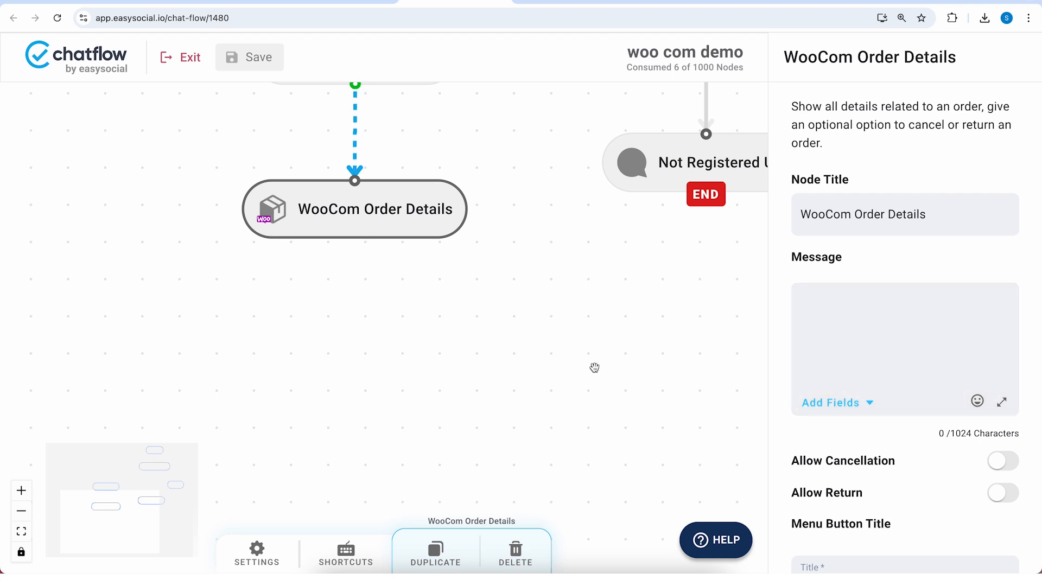
pyautogui.moveTo(594, 365); pyautogui.dragTo(465, 412)
pyautogui.click(601, 201)
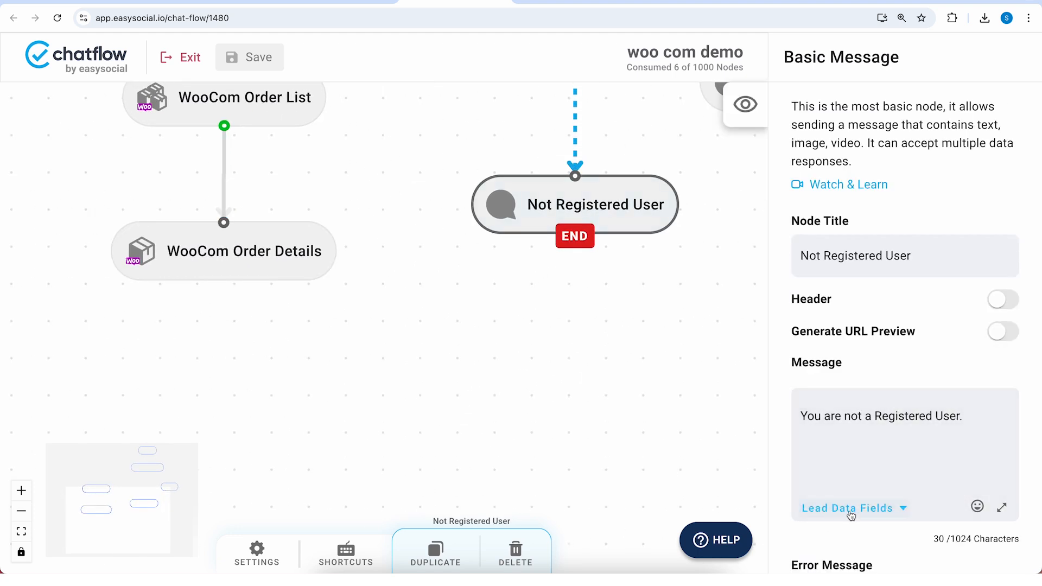
pyautogui.click(228, 250)
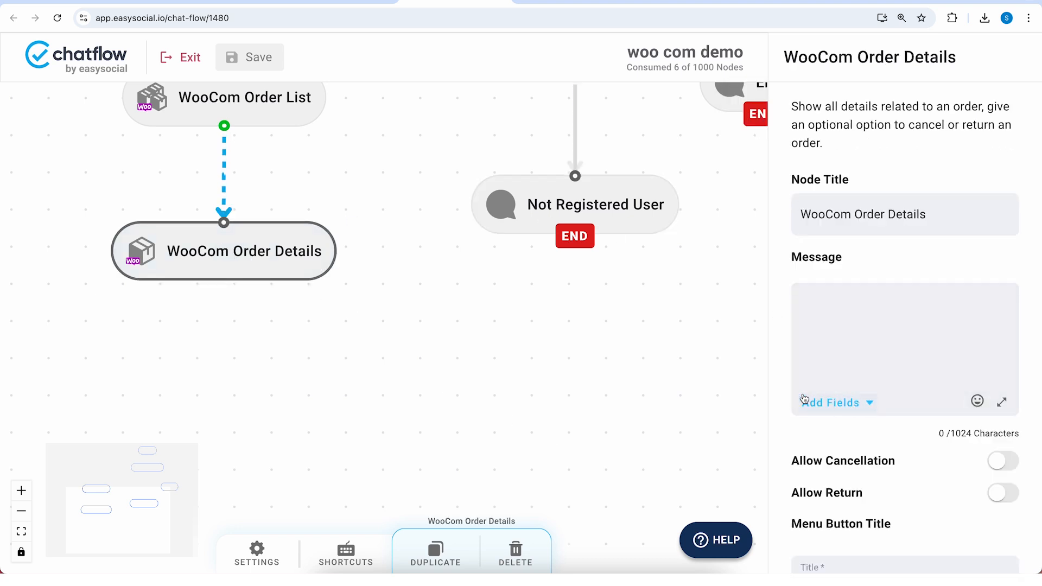
pyautogui.click(855, 404)
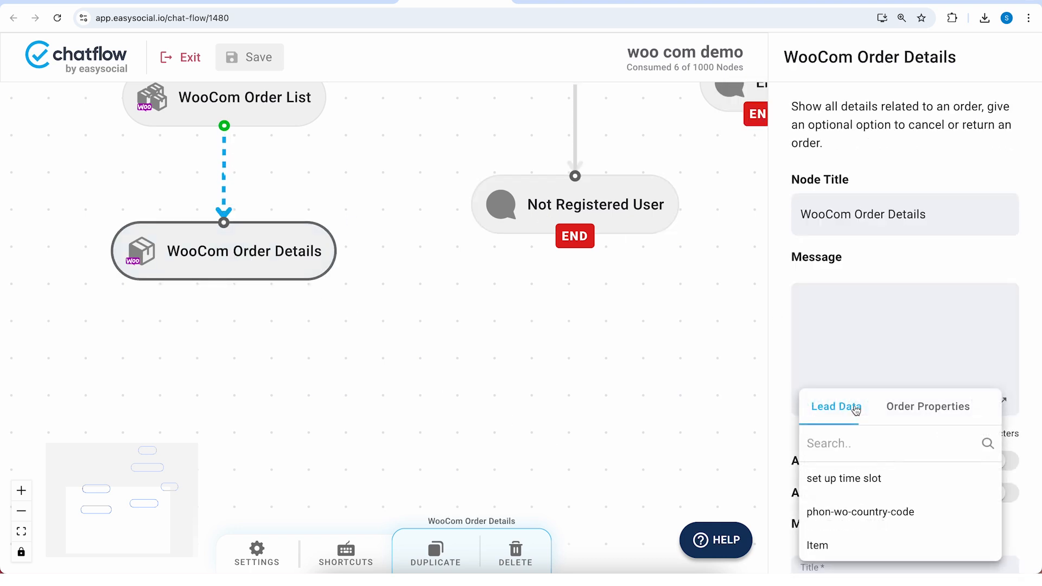
pyautogui.click(924, 407)
pyautogui.click(849, 410)
pyautogui.click(917, 408)
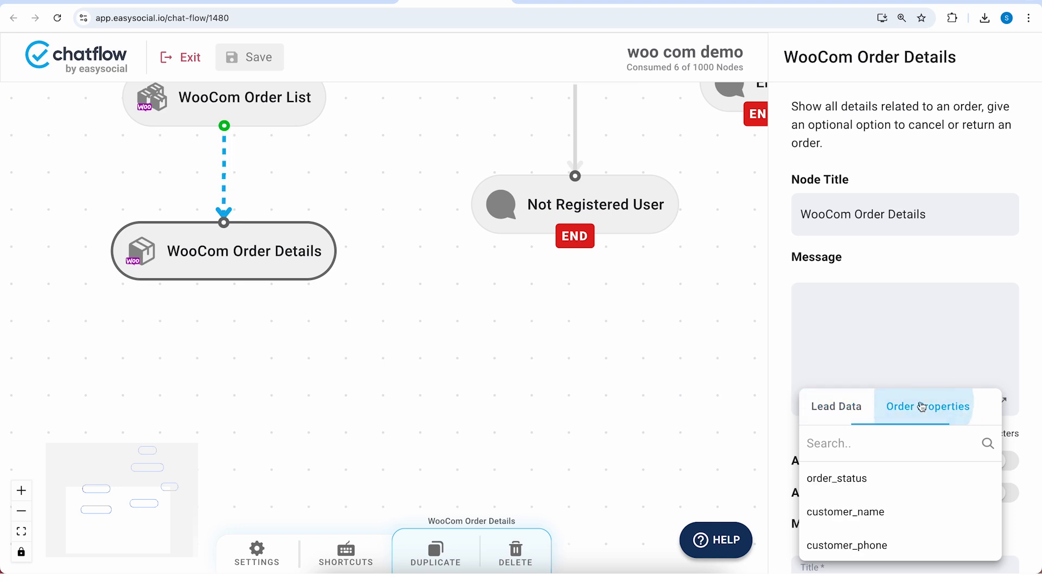
# Start the WooCom Order Details message with "Order ID:" followed by the order_number property
pyautogui.click(867, 321)
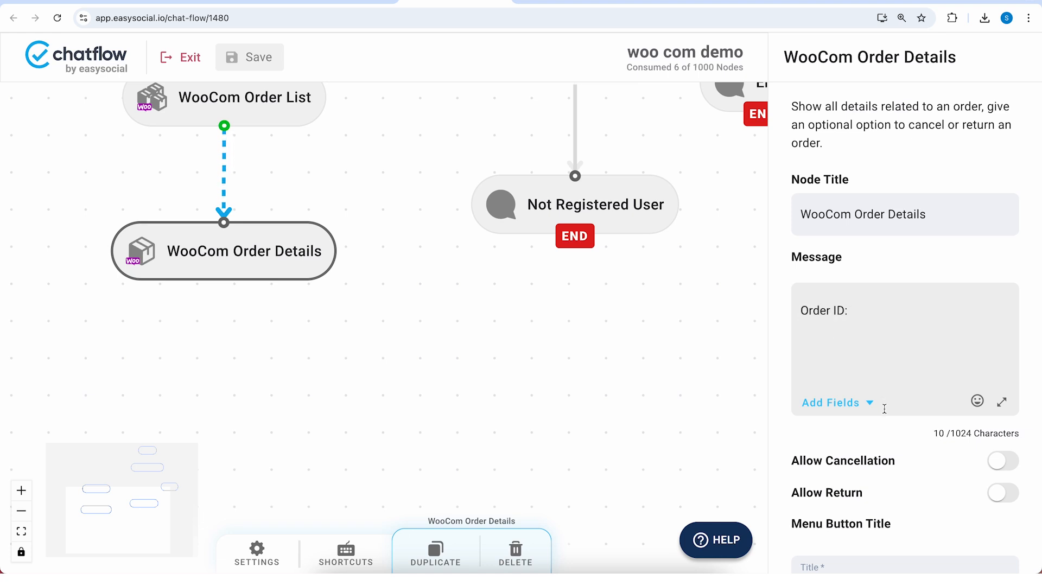
pyautogui.click(851, 413)
pyautogui.click(930, 407)
pyautogui.write('order')
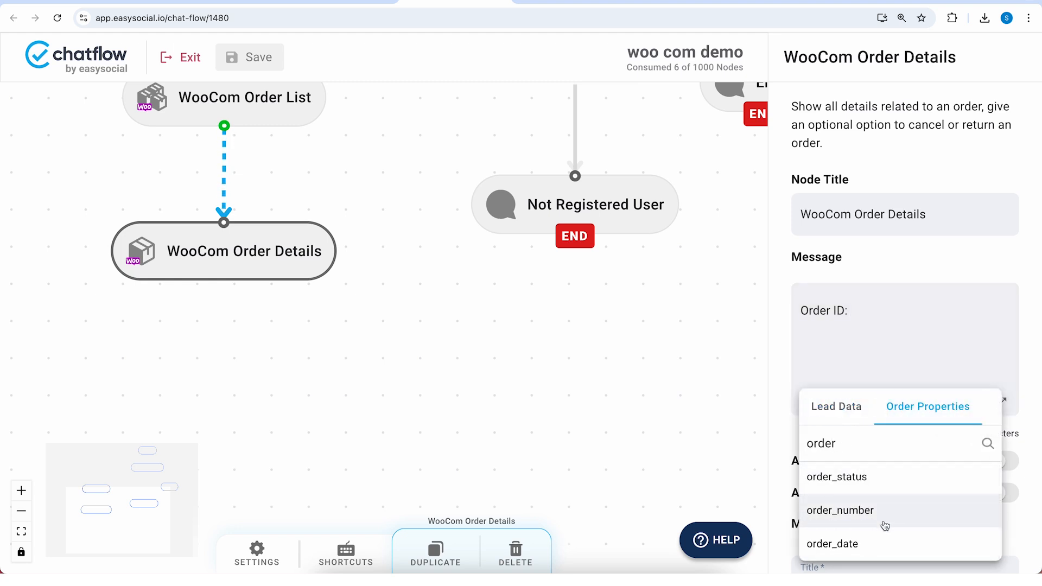
pyautogui.click(886, 513)
# Add a second message line reading "Status:" followed by the order_status property
pyautogui.click(948, 323)
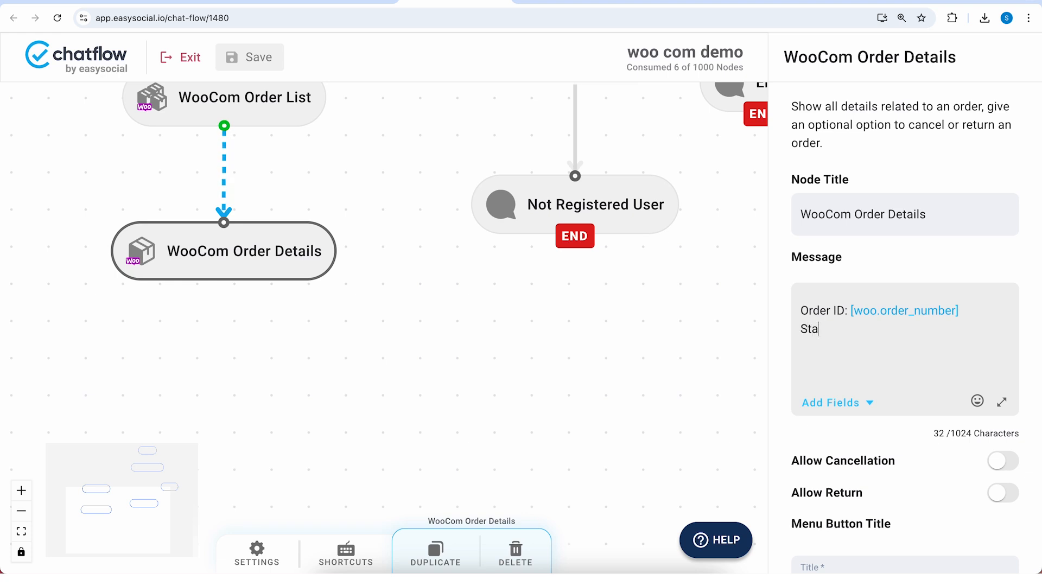
pyautogui.click(853, 399)
pyautogui.click(898, 418)
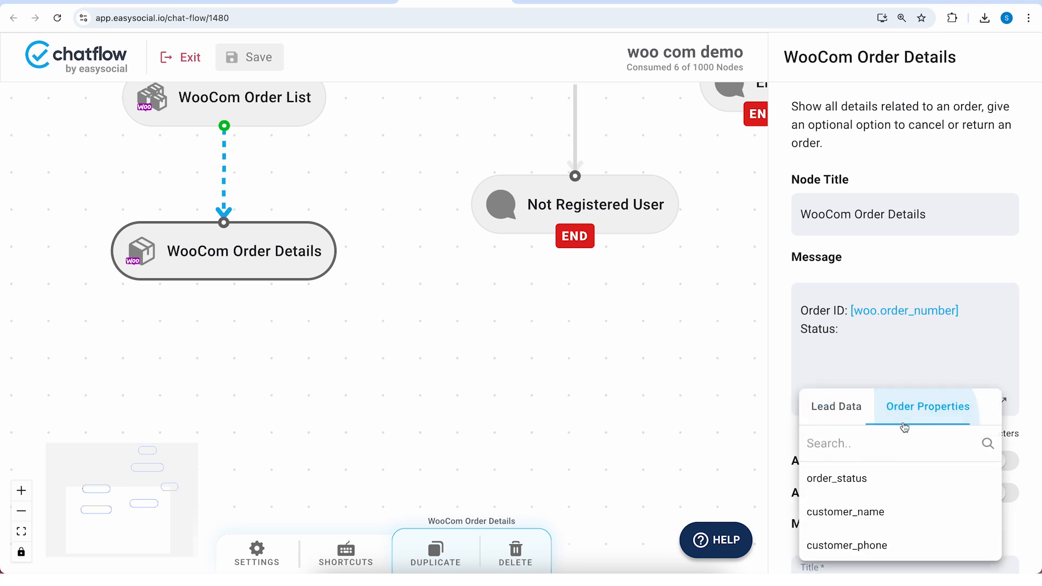
pyautogui.click(860, 479)
# After a blank line, add the sentence "You have item of the value in this order." to the message
pyautogui.press('Return')
pyautogui.press('Return')
pyautogui.write('You have')
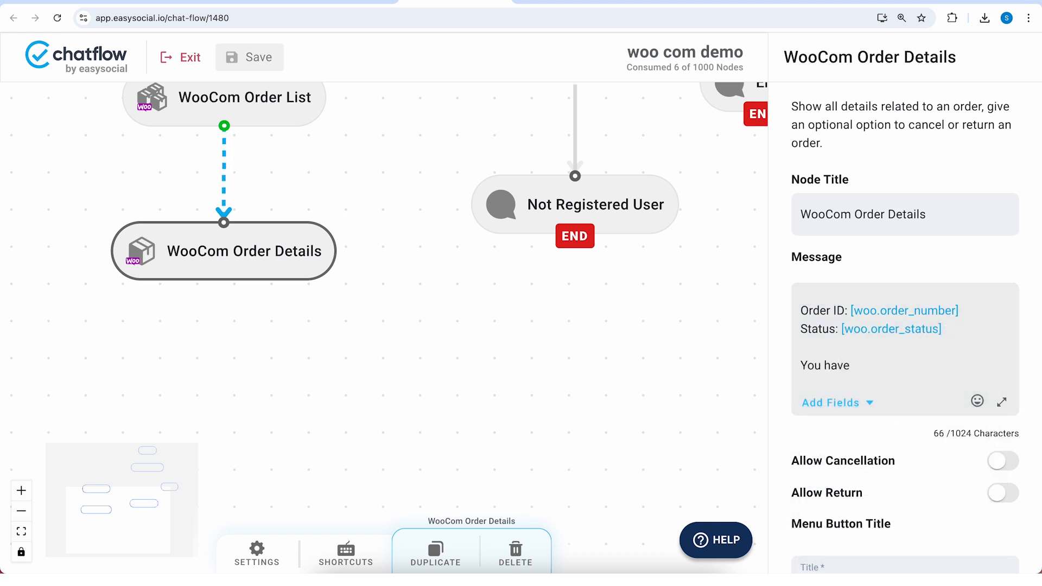
pyautogui.write(' item of the value in thi')
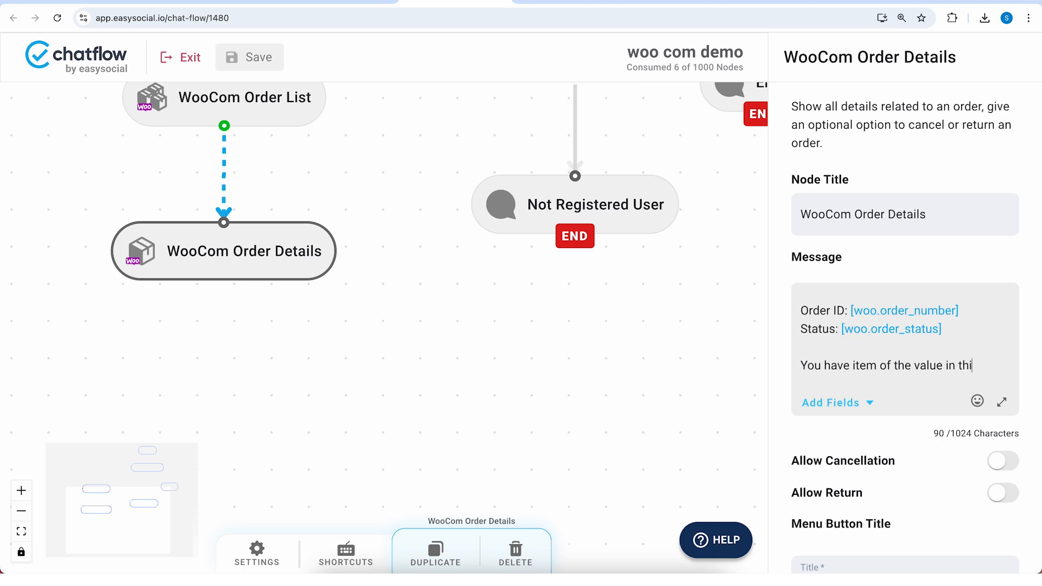
pyautogui.write('s order.')
# Insert the total_number_of_products order property after "You have" in the message
pyautogui.click(844, 403)
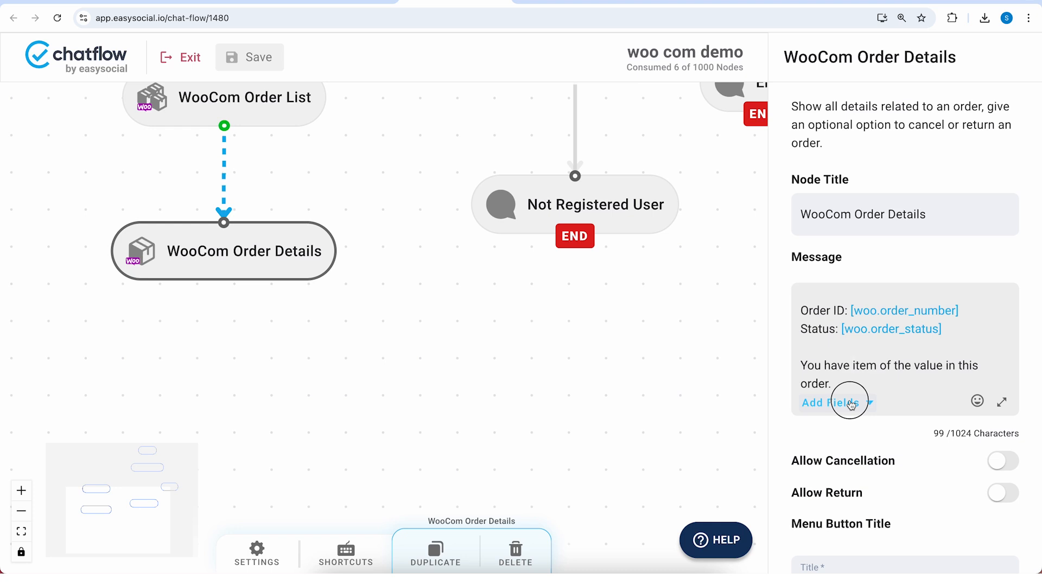
pyautogui.click(943, 417)
pyautogui.scroll(-5, 902, 489)
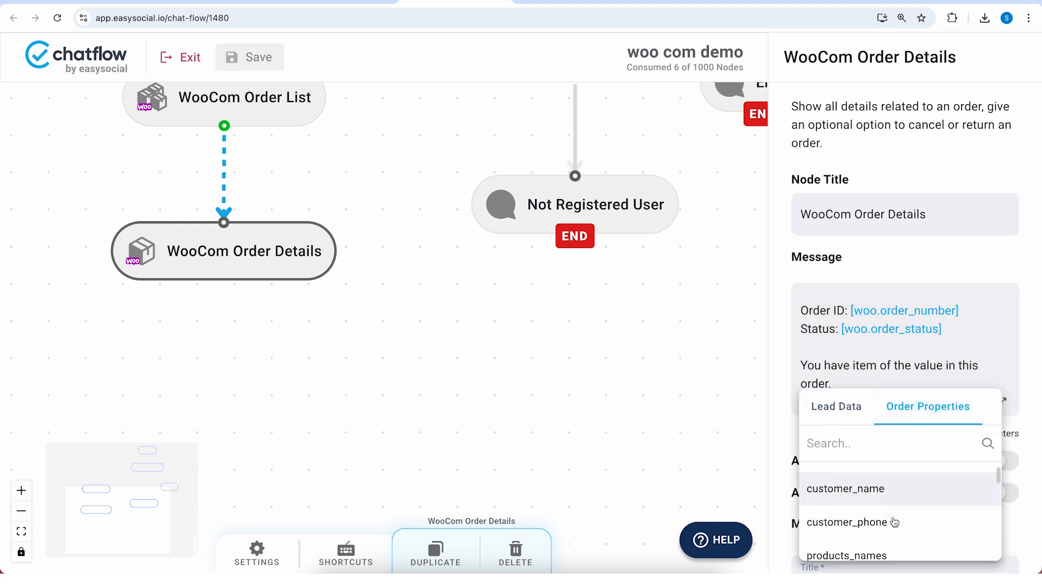
pyautogui.click(894, 522)
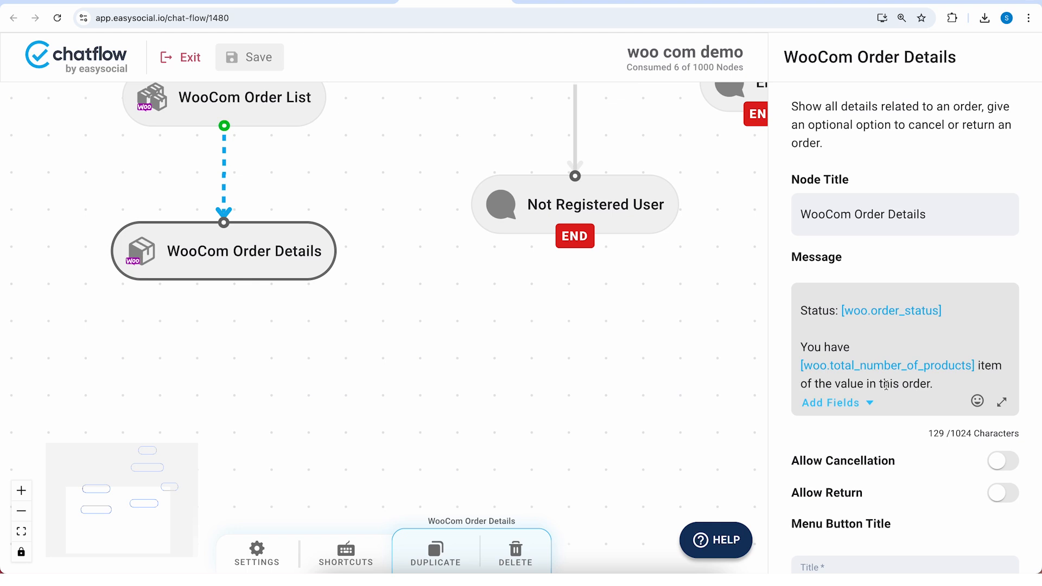
# Insert the total_price order property after "item of the value" in the message
pyautogui.click(836, 384)
pyautogui.click(863, 383)
pyautogui.write('e')
pyautogui.click(861, 384)
pyautogui.click(856, 402)
pyautogui.click(905, 415)
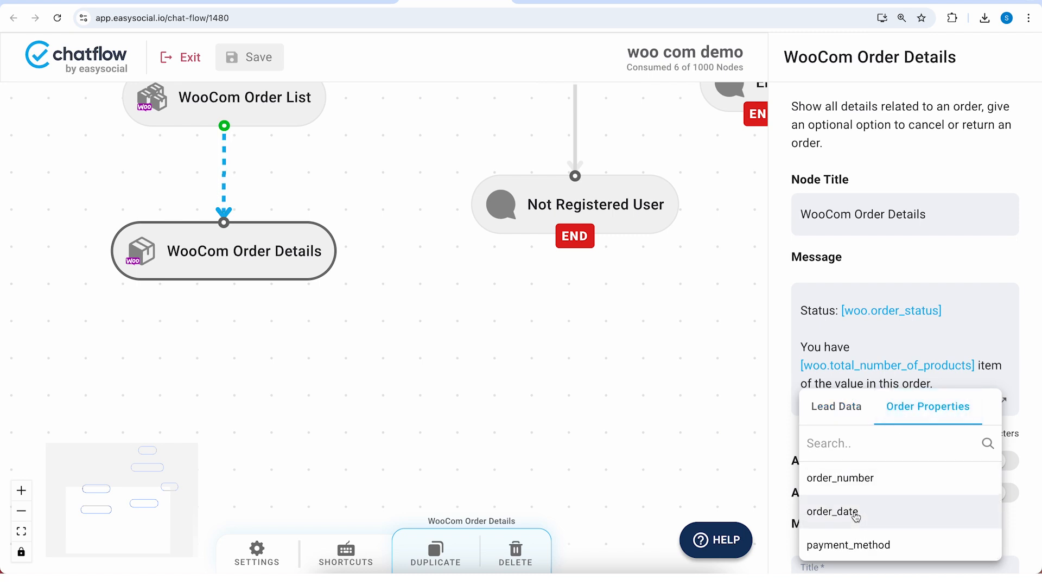
pyautogui.scroll(-5, 856, 517)
pyautogui.scroll(4, 856, 516)
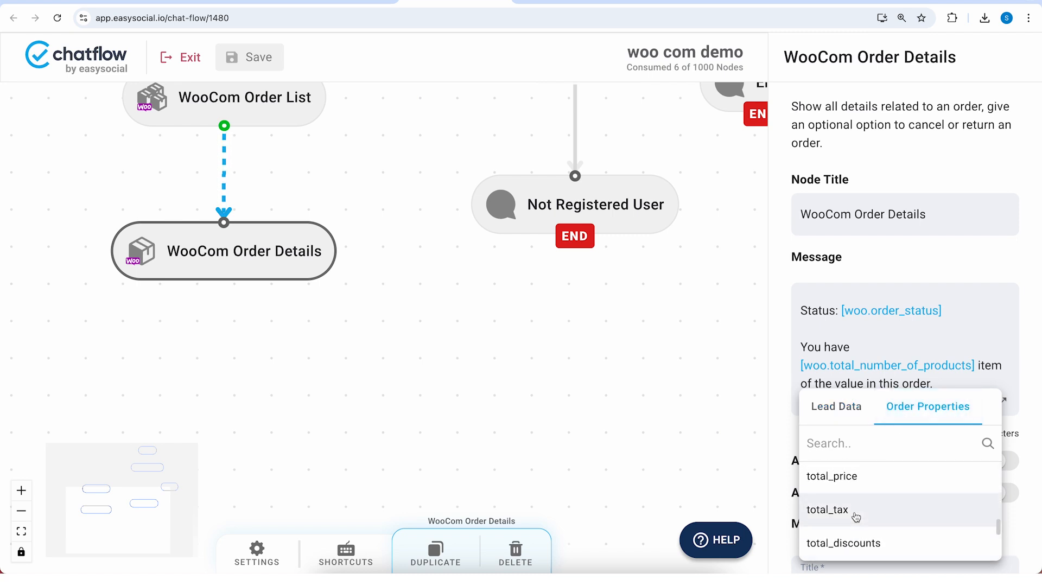
pyautogui.click(851, 495)
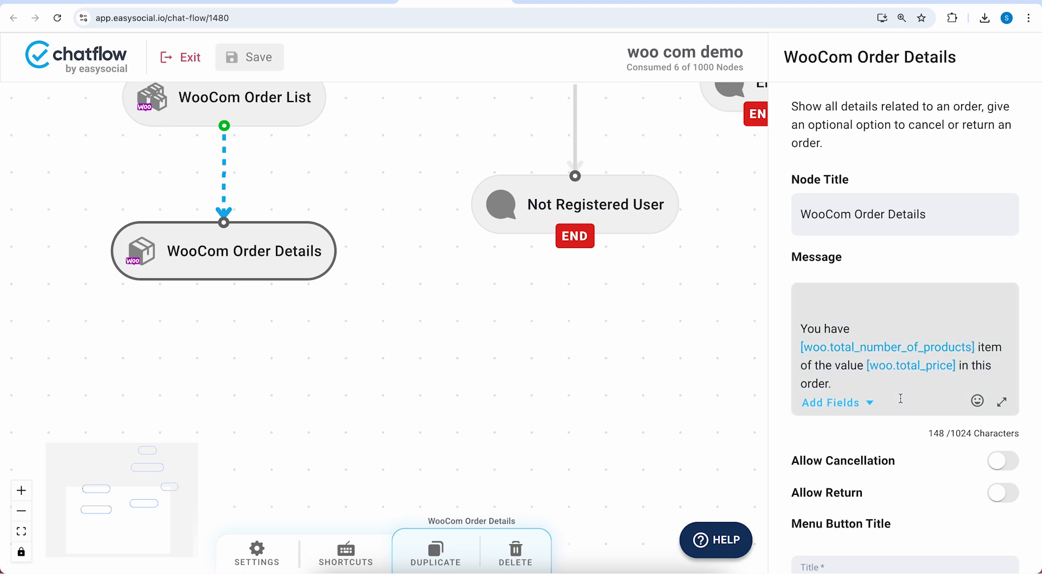
# Check the order details message and save the chatflow
pyautogui.scroll(2, 903, 380)
pyautogui.scroll(-2, 904, 372)
pyautogui.click(249, 57)
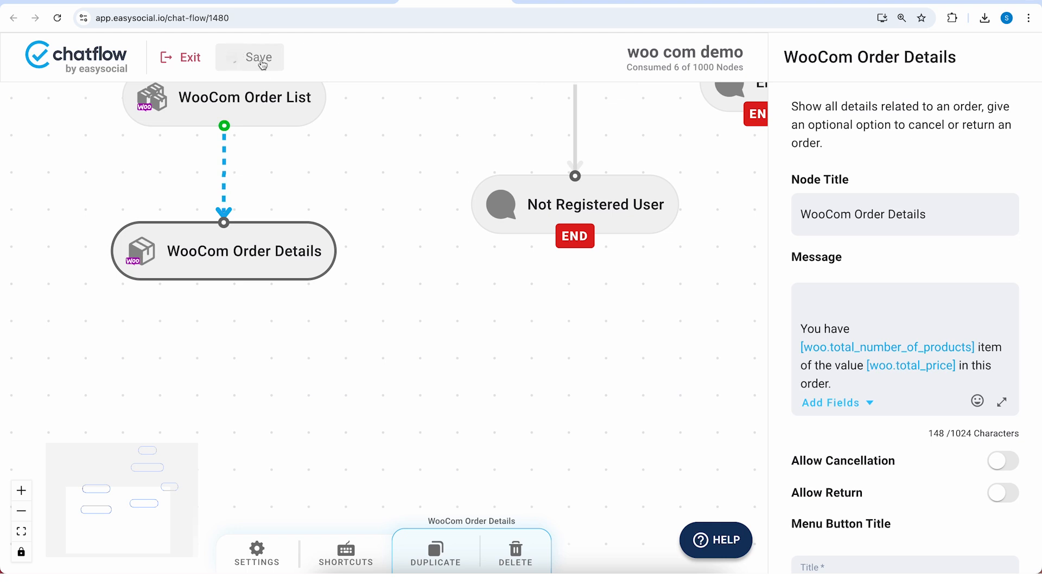
# Add a menu option to the WooCom Order Details node, keeping the menu button title Order Options
pyautogui.click(873, 381)
pyautogui.scroll(-4, 869, 332)
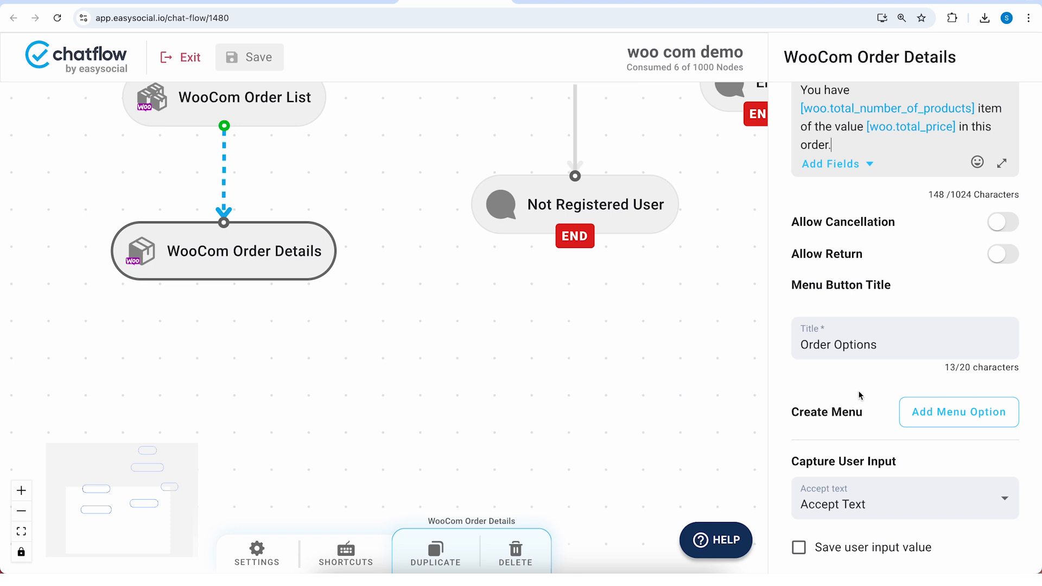
pyautogui.click(978, 417)
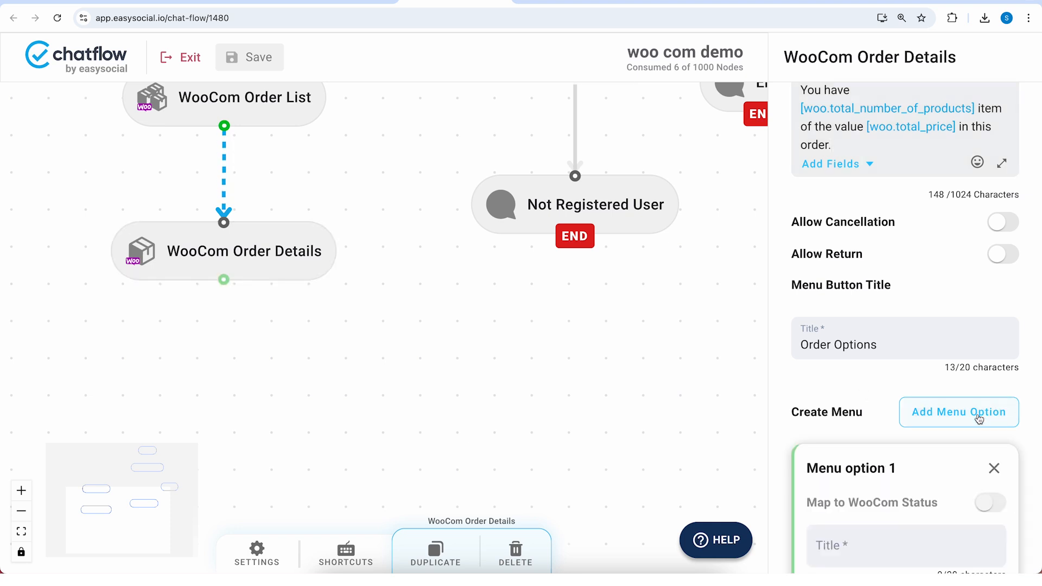
pyautogui.moveTo(802, 344); pyautogui.dragTo(894, 345)
pyautogui.click(894, 345)
# Title the first menu option "Get Help" and describe it as "get help related to this order."
pyautogui.scroll(-4, 890, 348)
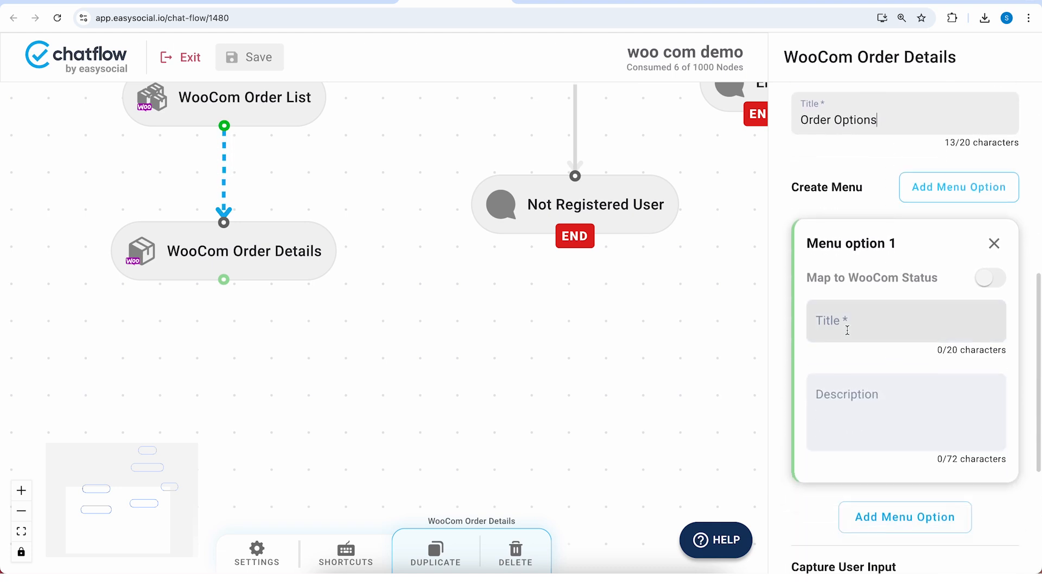
pyautogui.click(848, 330)
pyautogui.click(844, 318)
pyautogui.click(823, 400)
pyautogui.click(839, 329)
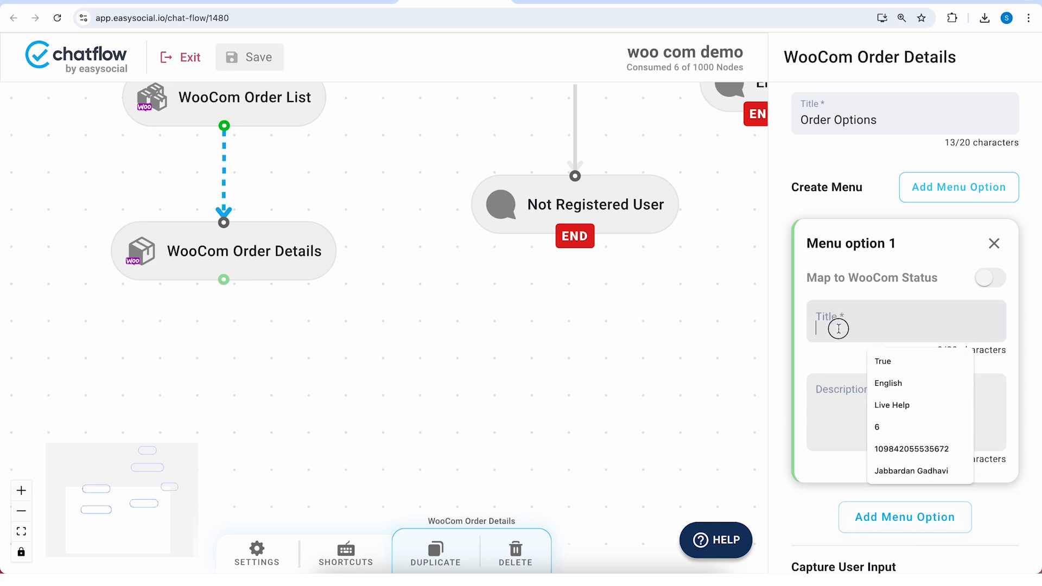
pyautogui.write('Gert')
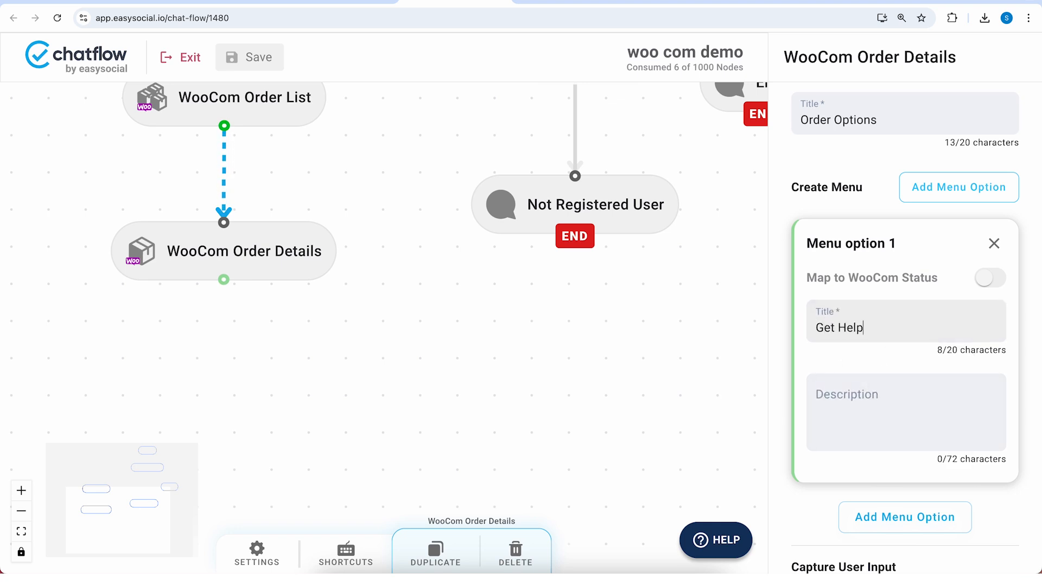
pyautogui.click(826, 397)
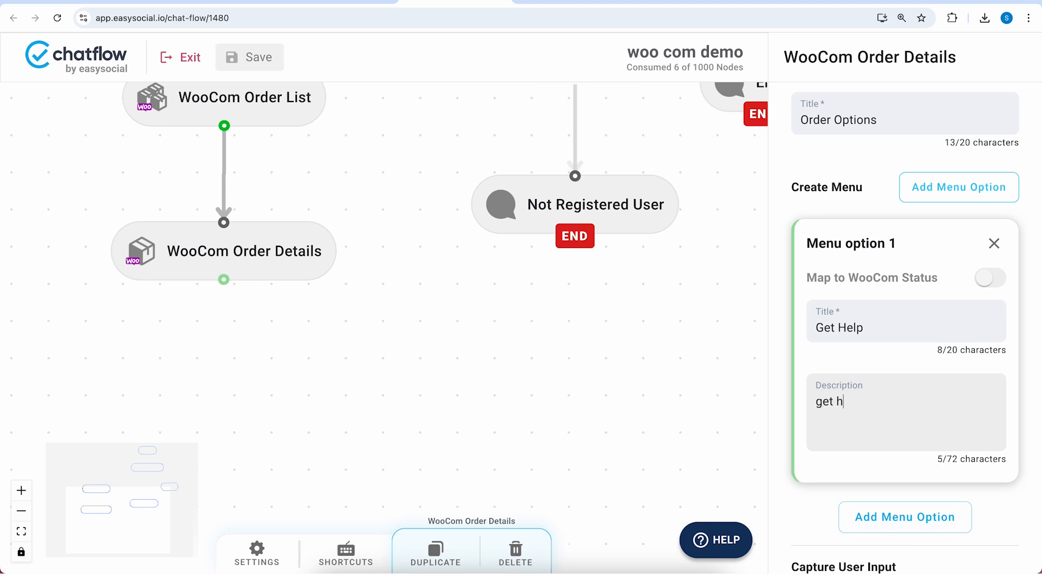
pyautogui.write('get help related to this order')
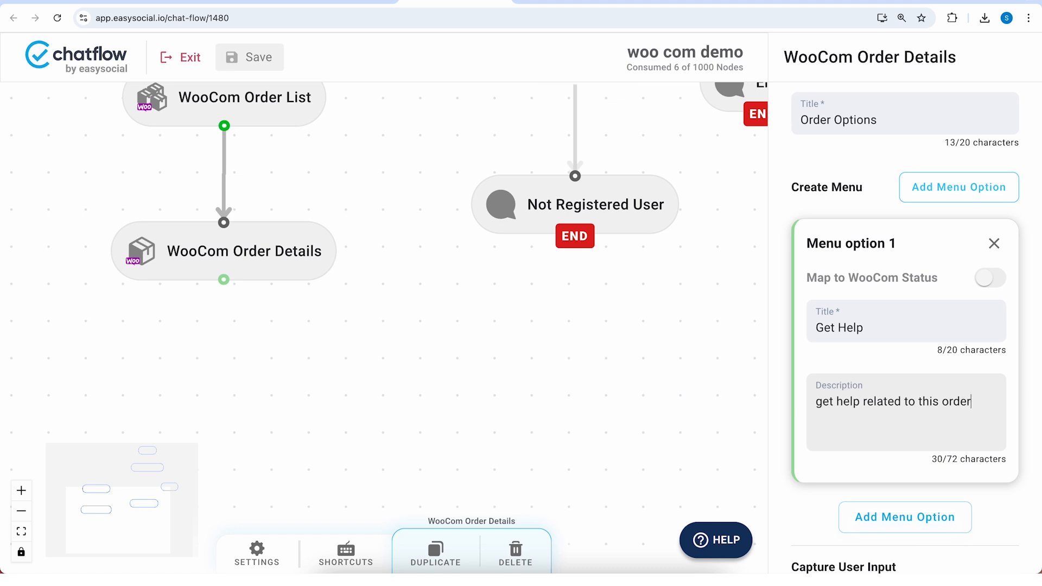
pyautogui.rightClick(374, 342)
pyautogui.moveTo(445, 404)
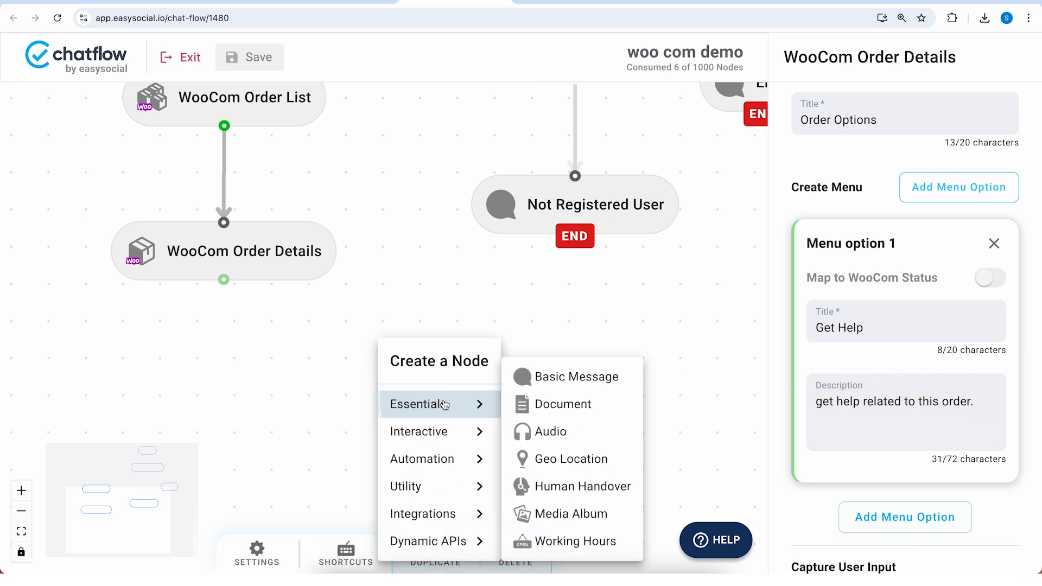
pyautogui.click(576, 486)
pyautogui.moveTo(496, 394); pyautogui.dragTo(551, 360)
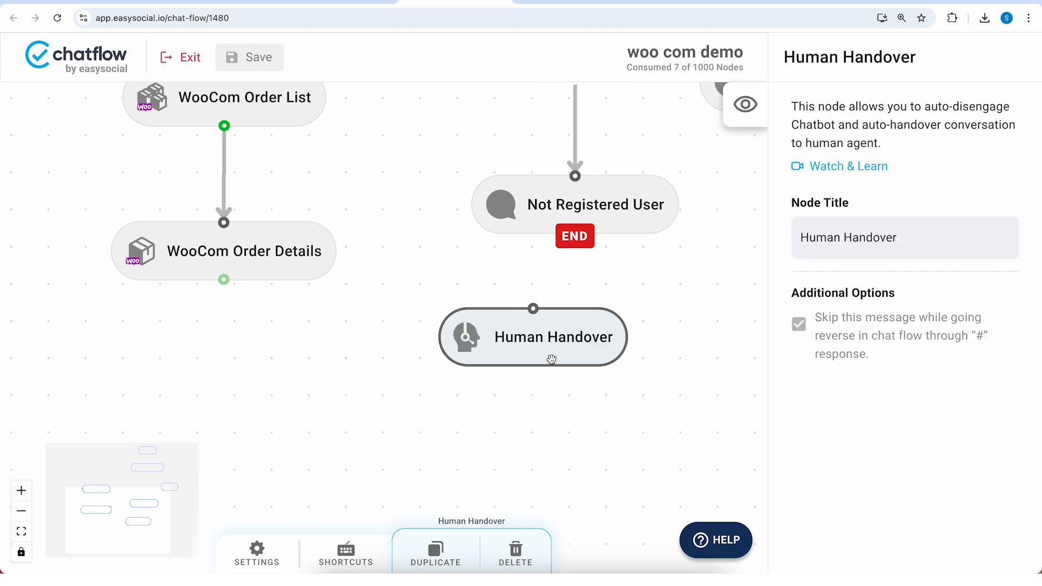
pyautogui.press('Delete')
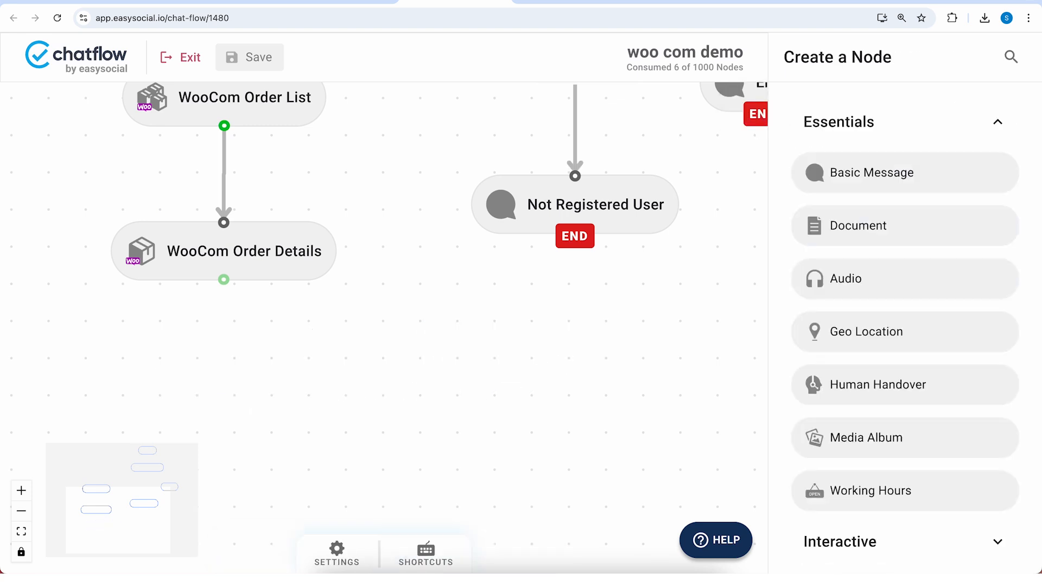
# Add a Basic Message node below WooCom Order Details, connect the Get Help option to it, and offset it to the left
pyautogui.rightClick(519, 357)
pyautogui.moveTo(617, 408)
pyautogui.click(716, 376)
pyautogui.moveTo(600, 380); pyautogui.dragTo(223, 381)
pyautogui.moveTo(223, 280); pyautogui.dragTo(223, 353)
pyautogui.moveTo(271, 385)
pyautogui.mouseDown()
pyautogui.moveTo(63, 398)
pyautogui.moveTo(132, 391)
pyautogui.moveTo(119, 395)
pyautogui.mouseUp()
pyautogui.click(118, 395)
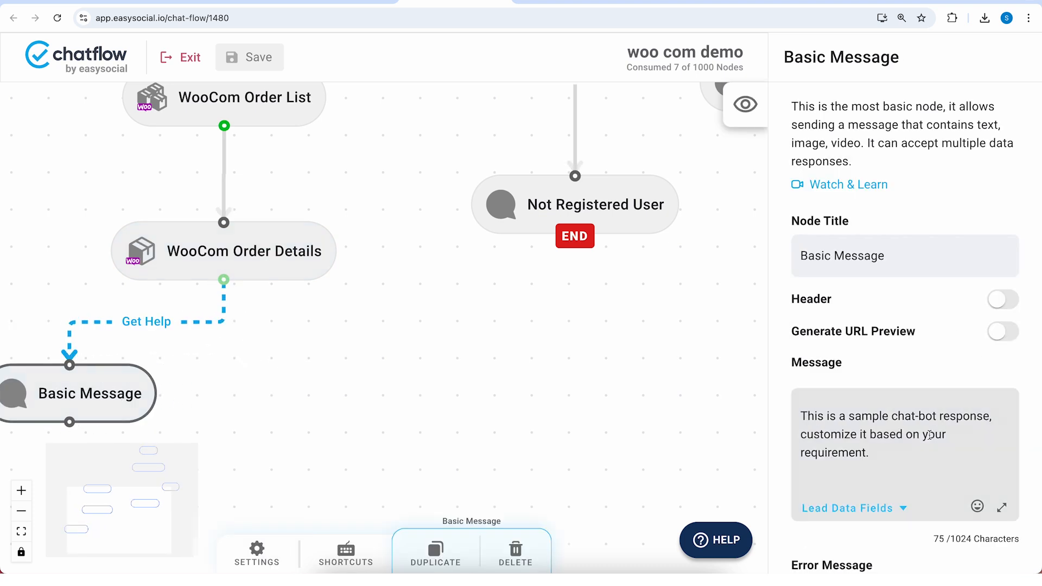
# Replace the Basic Message node's sample text with "We are forwarding your request to an agent."
pyautogui.moveTo(891, 457); pyautogui.dragTo(672, 406)
pyautogui.write('We are')
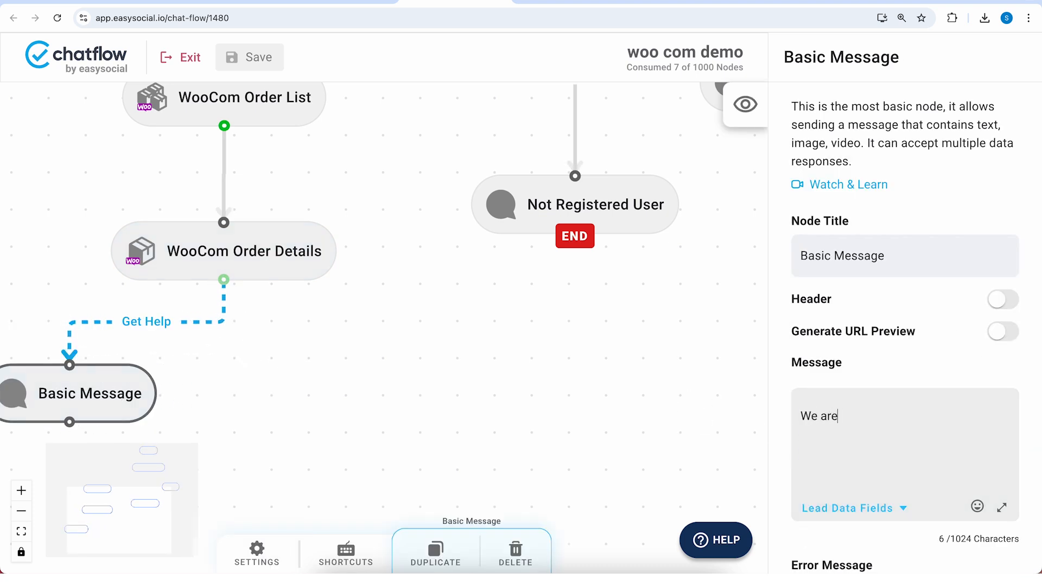
pyautogui.write(' forwarding your reques')
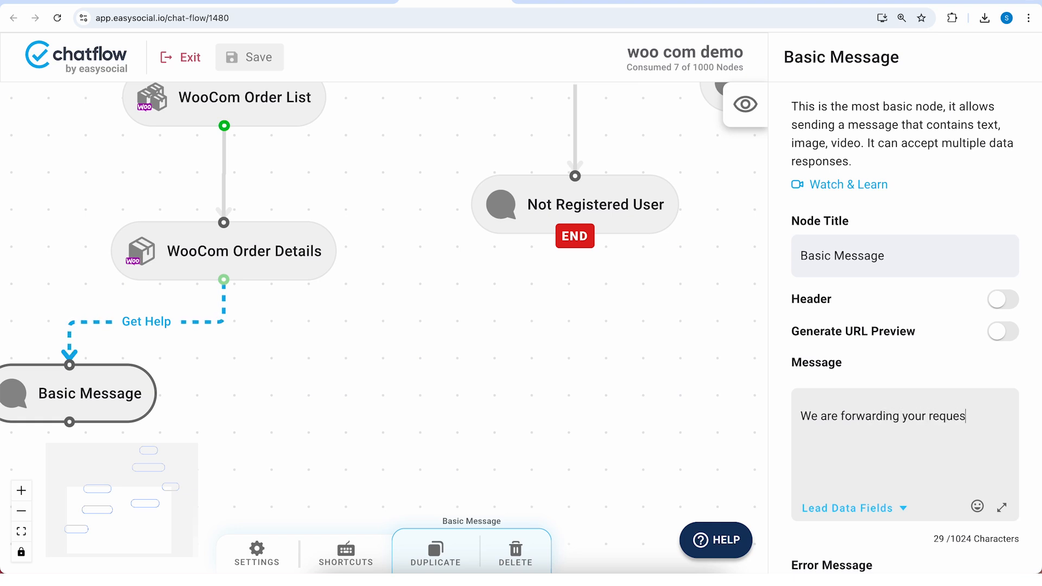
pyautogui.write('t to an agent.')
pyautogui.scroll(-10, 906, 378)
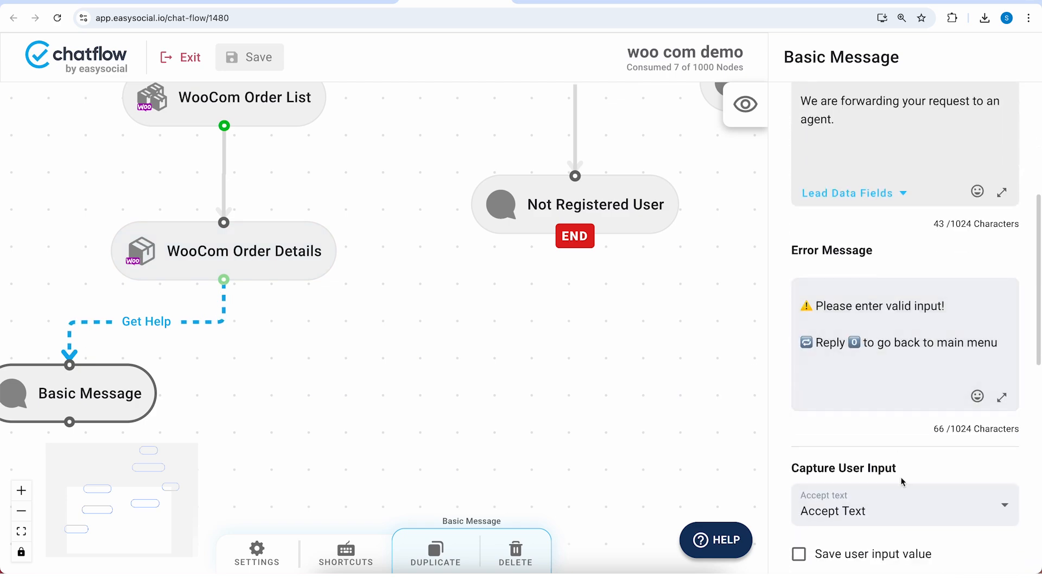
# Mark the Basic Message node as an end node and save the flow
pyautogui.click(799, 539)
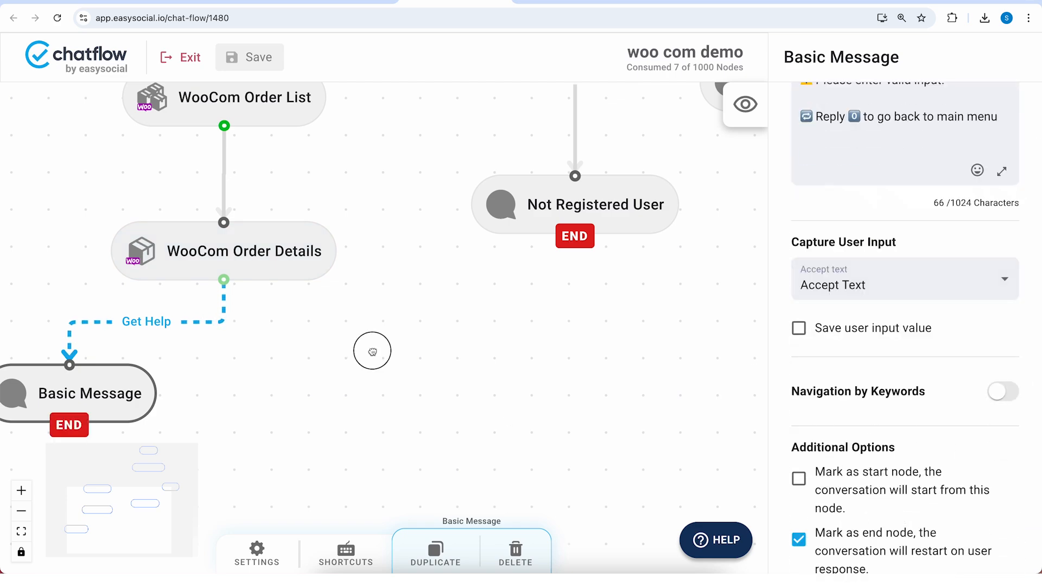
pyautogui.moveTo(365, 349); pyautogui.dragTo(624, 347)
pyautogui.click(242, 58)
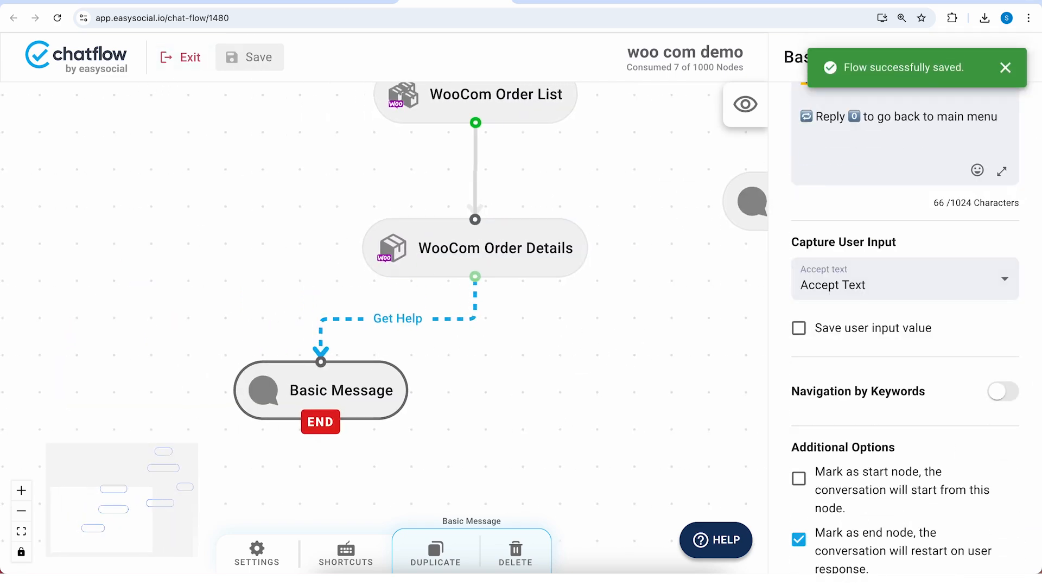
# Switch to WhatsApp Web, restart the EasySocial chat with "0", and submit the first order from View Orders
pyautogui.click(676, 2)
pyautogui.write('0')
pyautogui.press('Return')
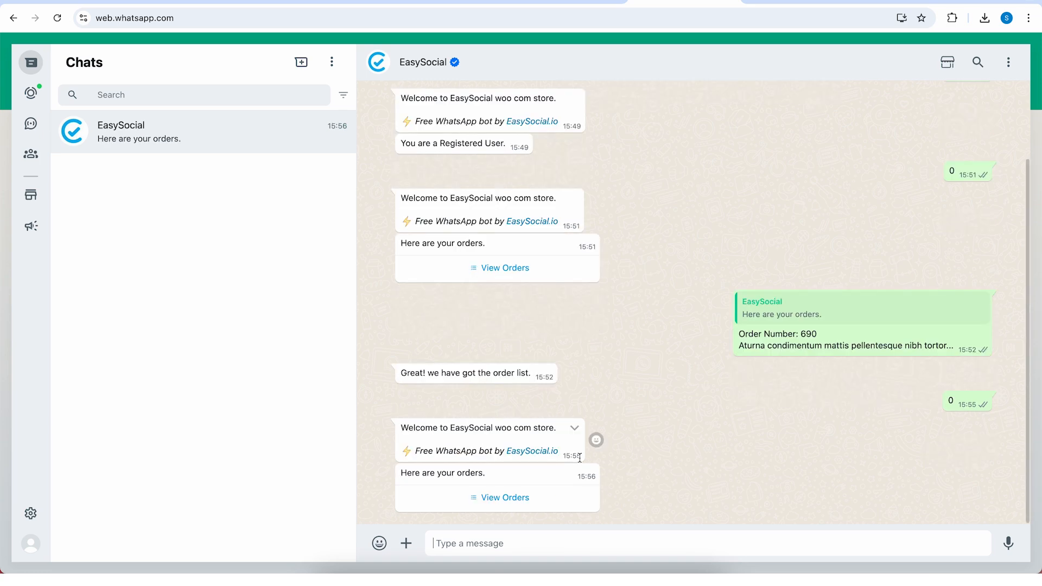
pyautogui.click(520, 497)
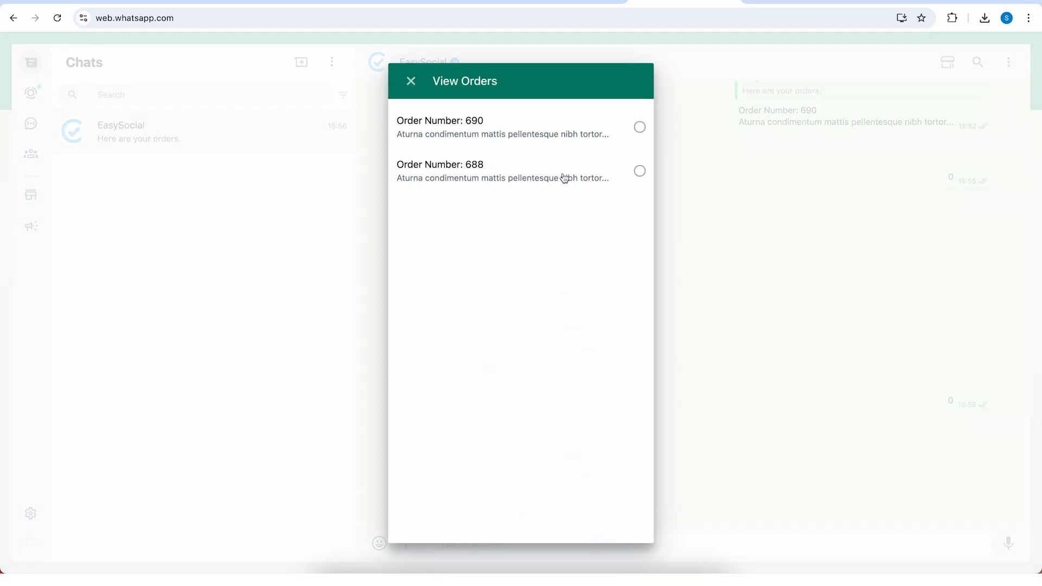
pyautogui.click(602, 128)
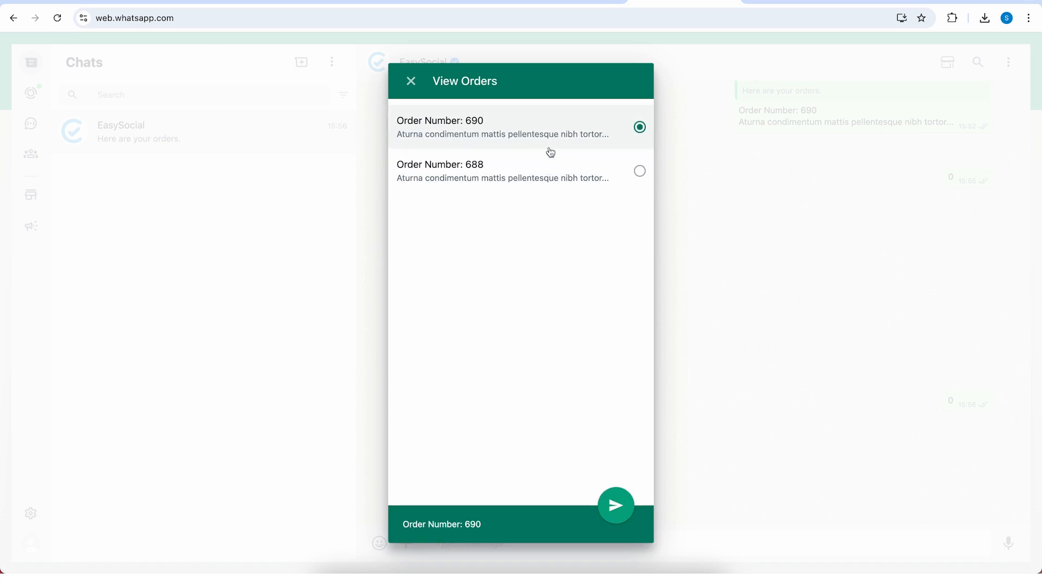
pyautogui.click(615, 510)
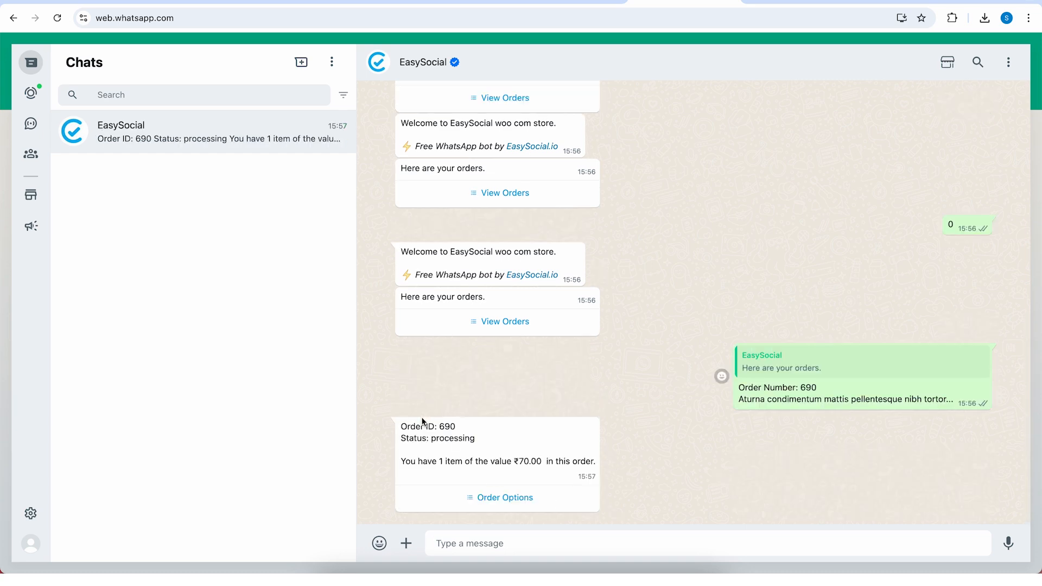
# Examine the order ID, status, item count and value in the bot's order details reply
pyautogui.moveTo(411, 426); pyautogui.dragTo(489, 440)
pyautogui.moveTo(424, 462); pyautogui.dragTo(553, 460)
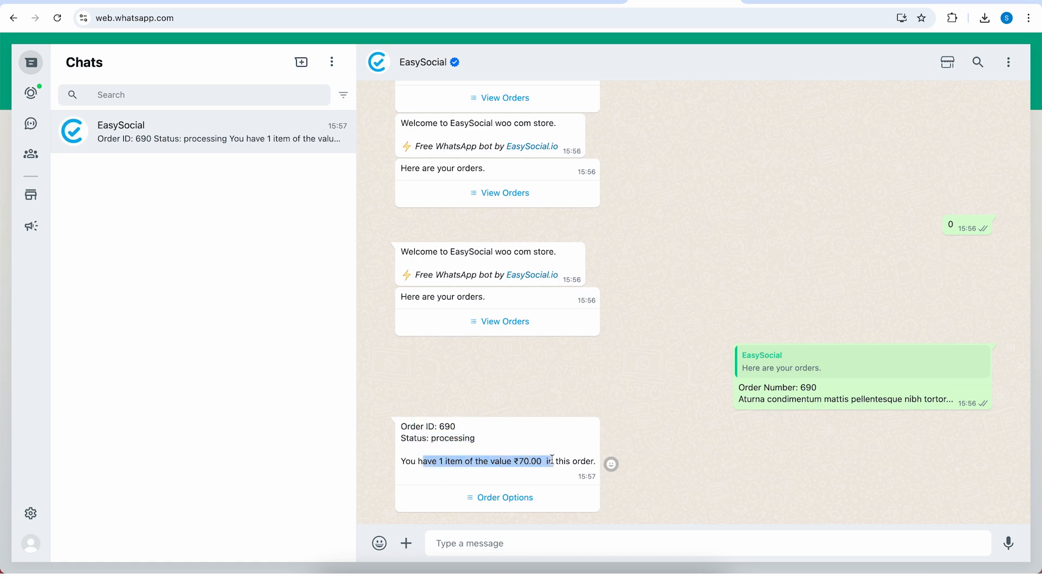
pyautogui.click(573, 462)
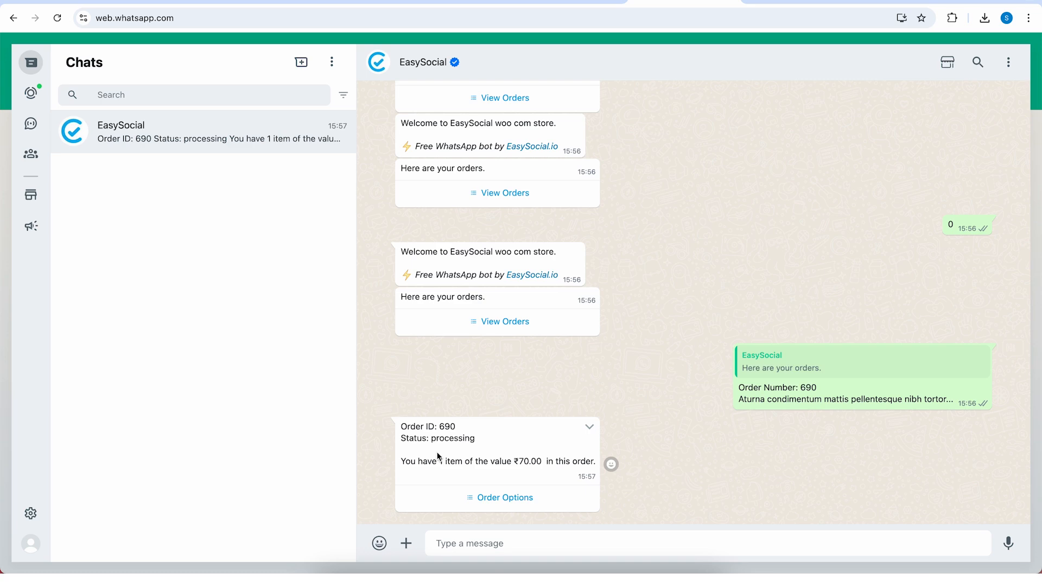
# Submit Get Help from the Order Options menu, then reopen the menu to review its options and close it
pyautogui.click(489, 509)
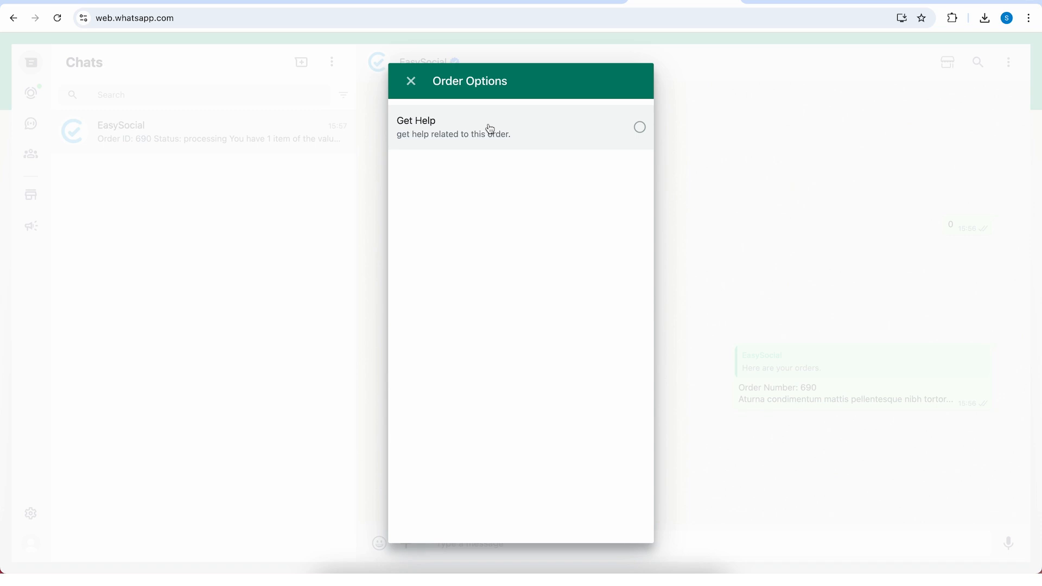
pyautogui.click(477, 132)
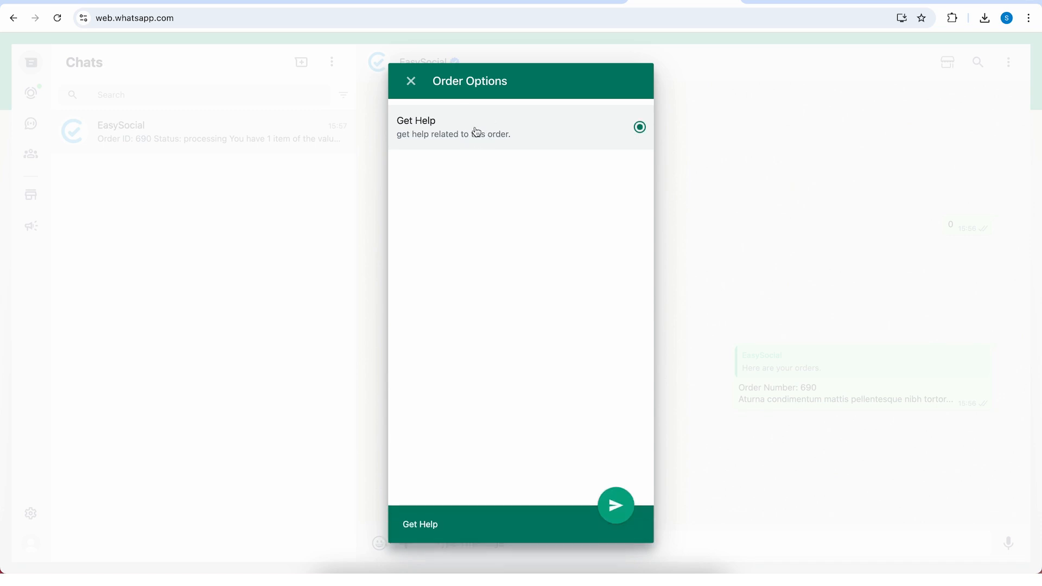
pyautogui.click(613, 505)
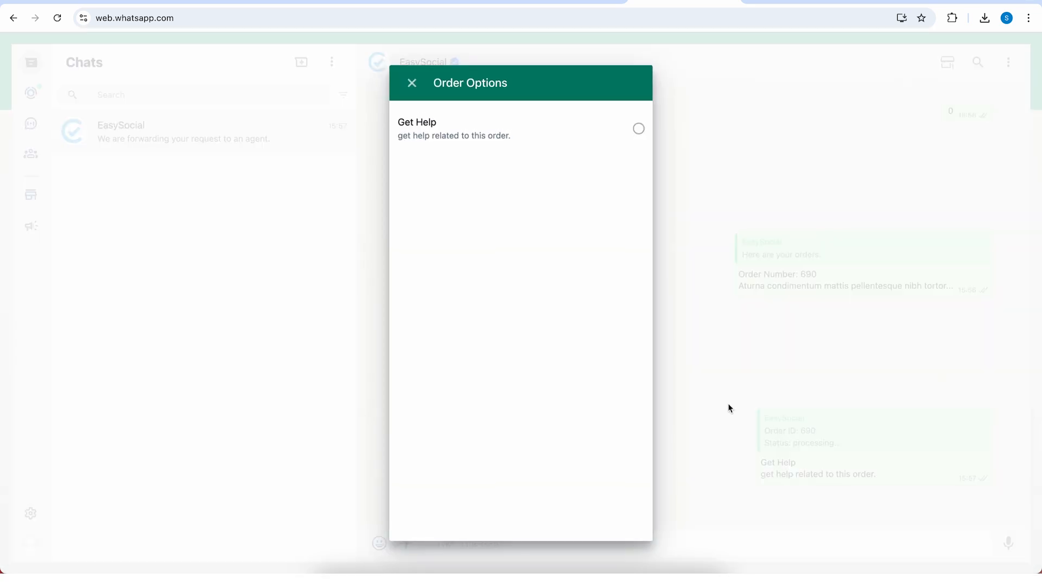
pyautogui.click(727, 404)
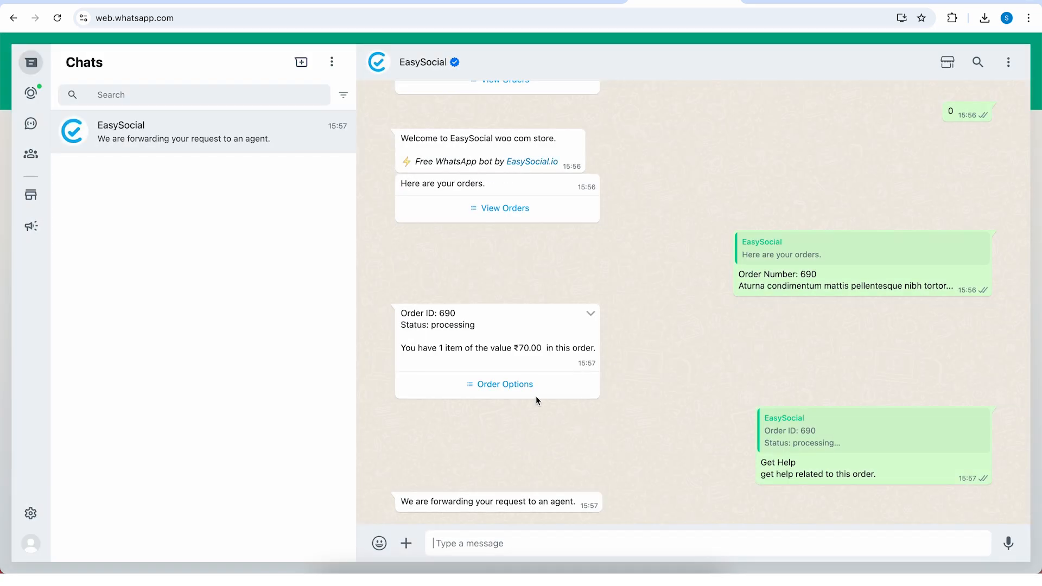
pyautogui.click(505, 389)
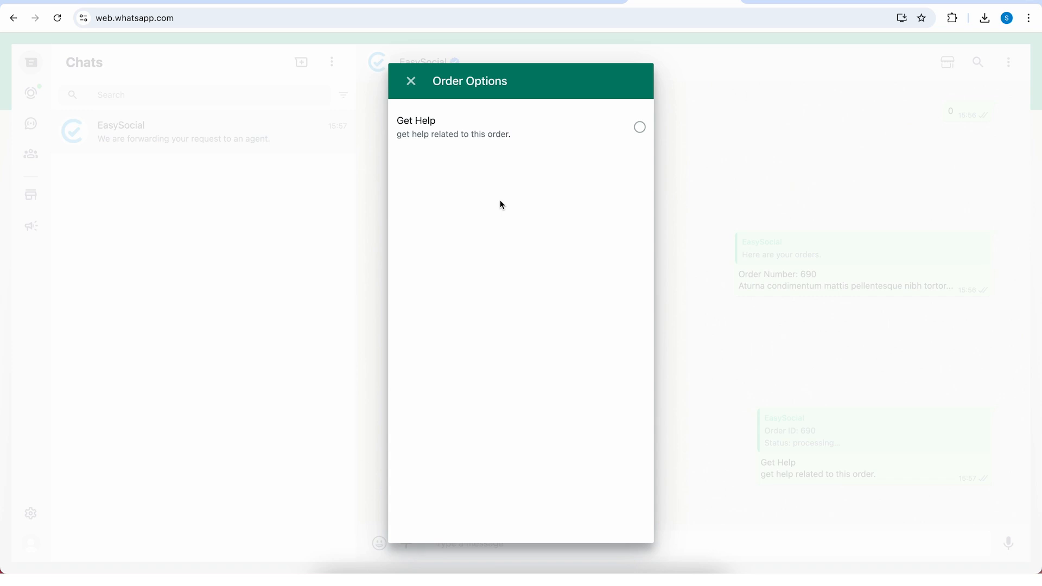
pyautogui.click(679, 175)
# Switch back to the chatflow editor and allow cancellation on WooCom Order Details for Processing orders, keeping cancellation during shipping off
pyautogui.click(465, 7)
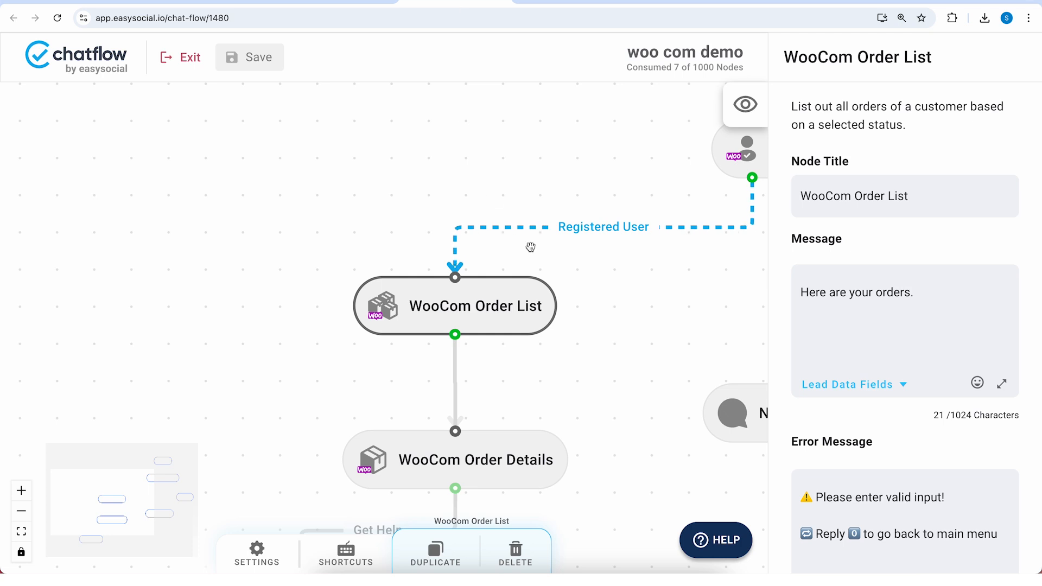
pyautogui.moveTo(587, 402); pyautogui.dragTo(550, 137)
pyautogui.click(474, 199)
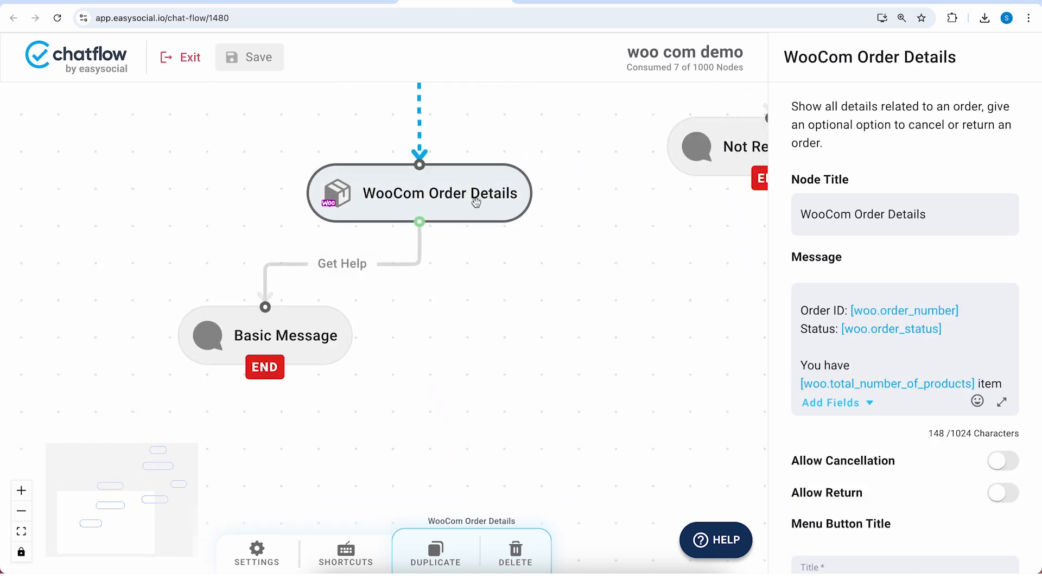
pyautogui.scroll(-1, 959, 284)
pyautogui.scroll(-2, 958, 284)
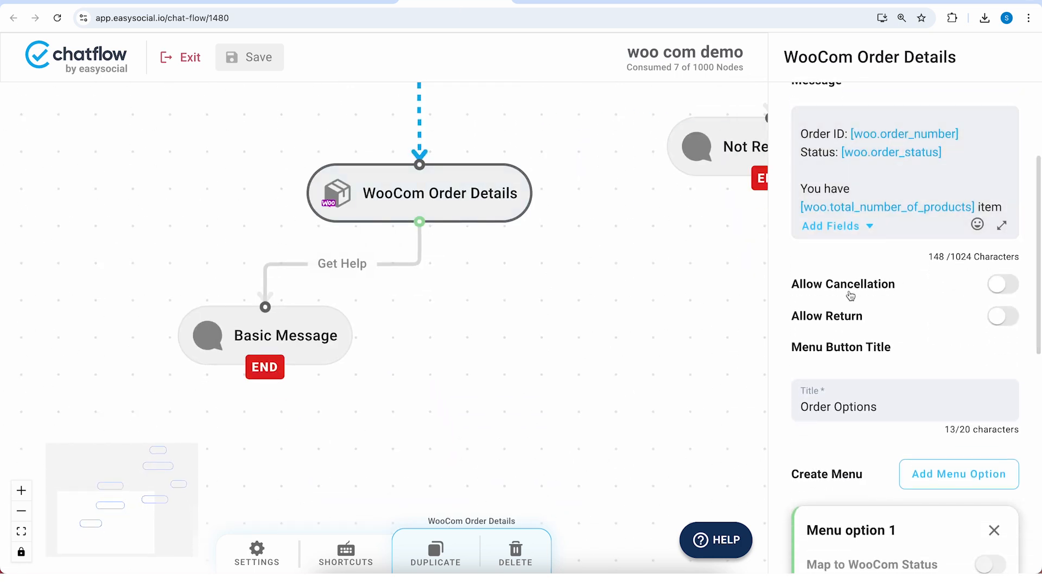
pyautogui.click(1000, 287)
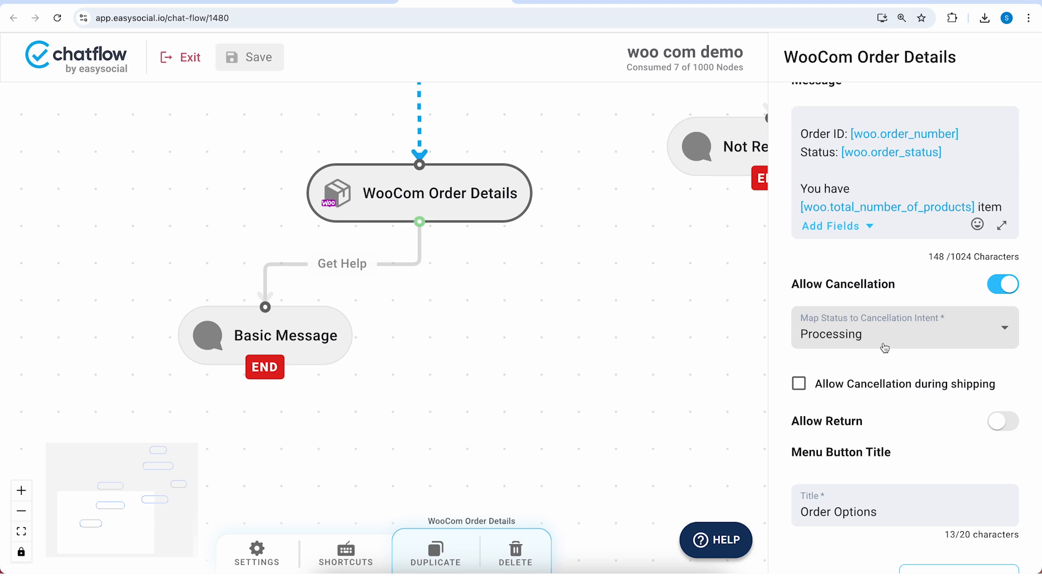
pyautogui.click(800, 388)
pyautogui.click(800, 388)
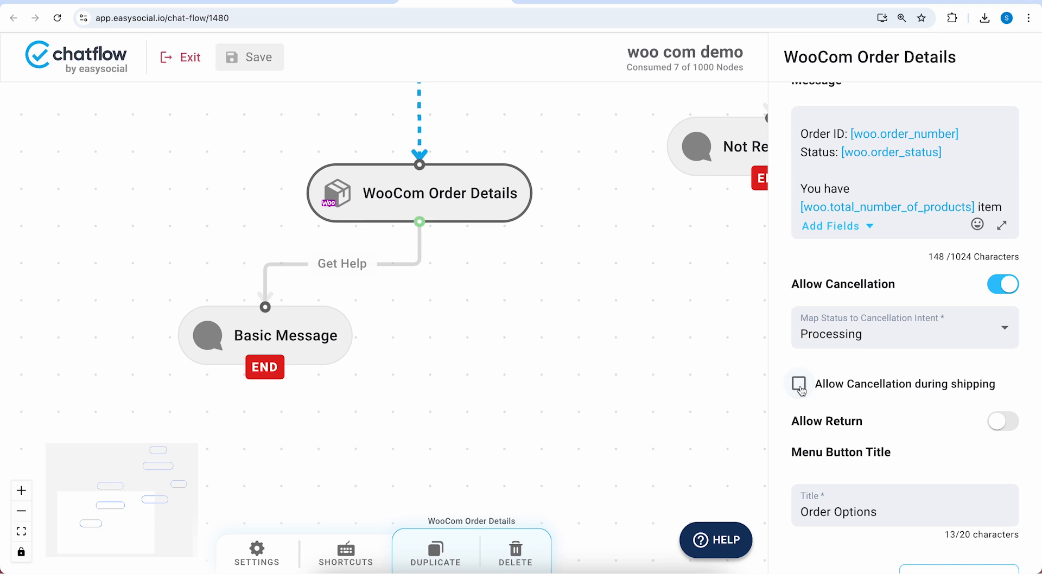
# Add a second menu option to the WooCom Order Details node and title it "Cancel Order"
pyautogui.scroll(-1, 909, 241)
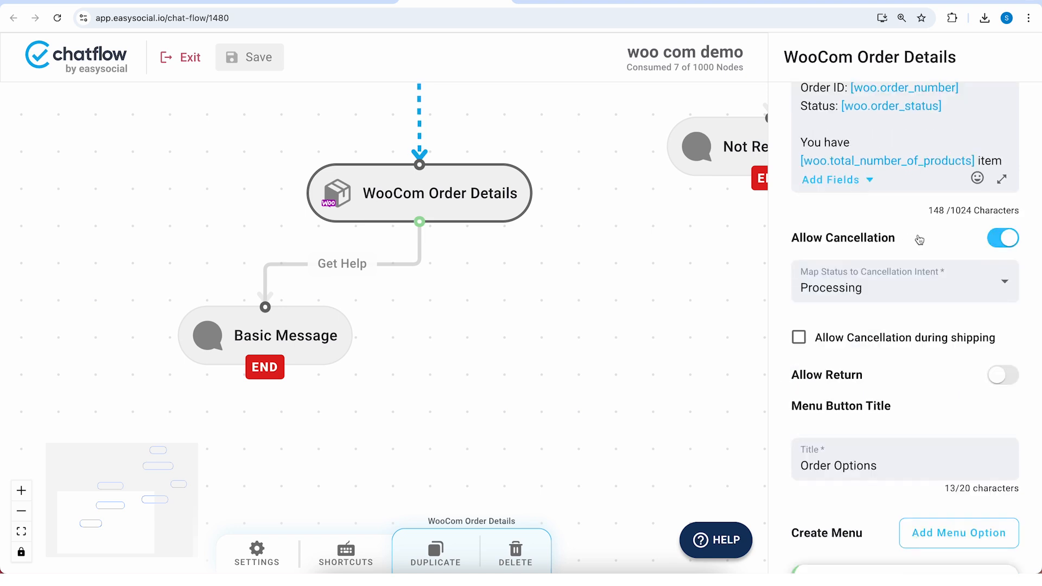
pyautogui.scroll(-9, 937, 274)
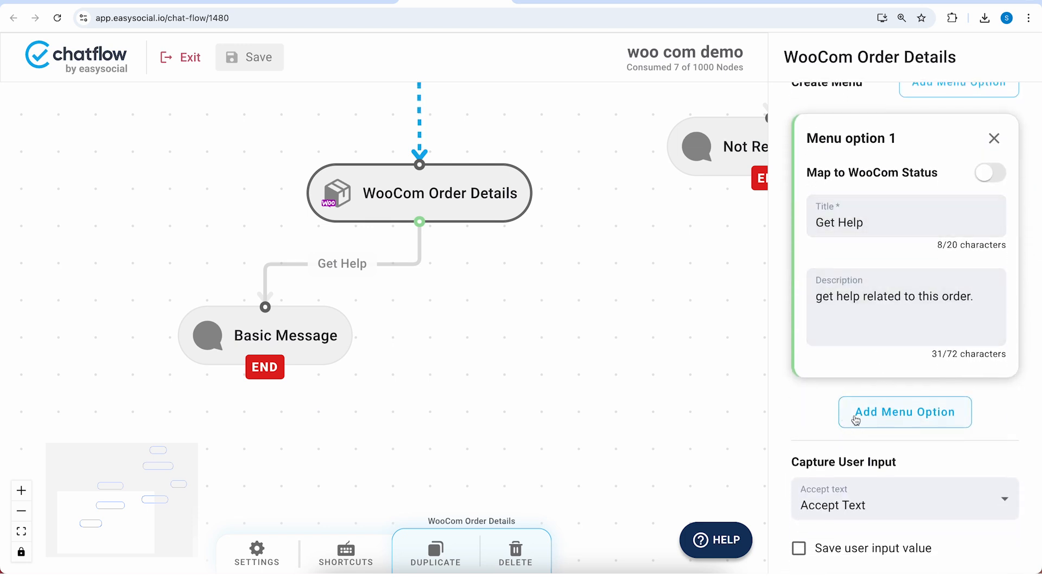
pyautogui.click(891, 420)
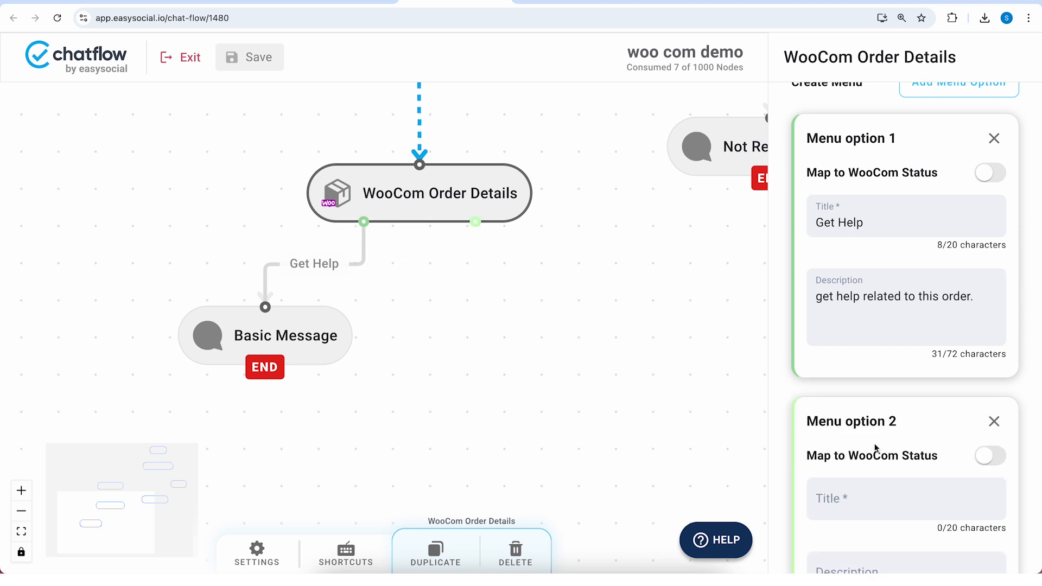
pyautogui.click(859, 492)
pyautogui.write('Canc')
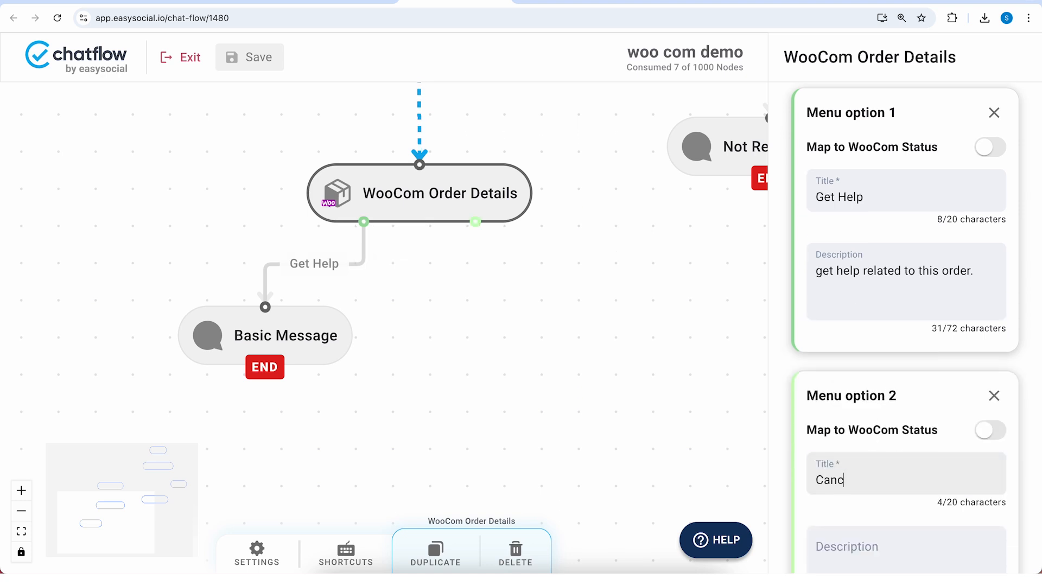
pyautogui.write('el Order')
pyautogui.scroll(-1, 886, 454)
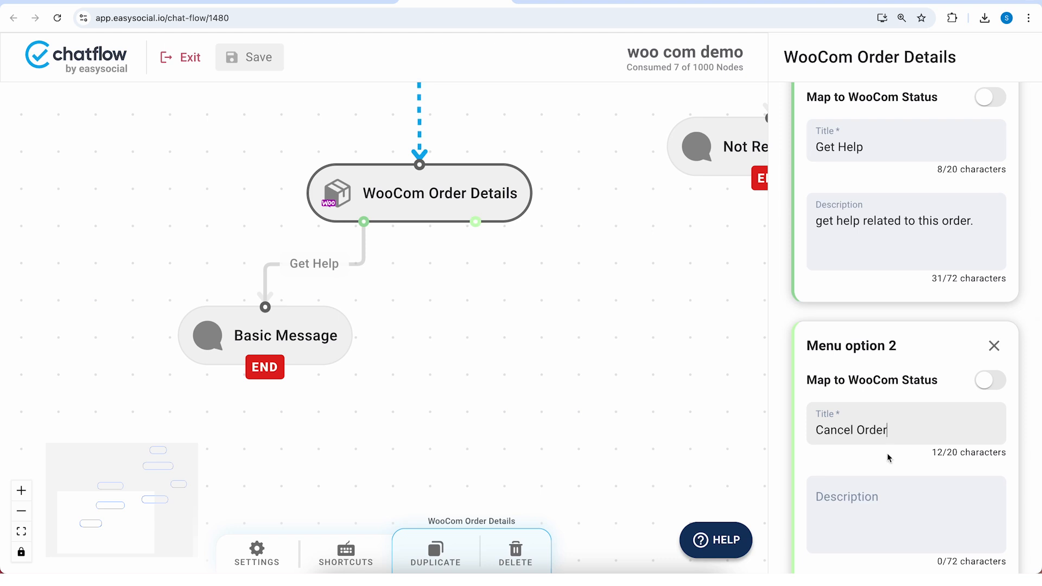
# Map the Cancel Order menu option to WooCom status with the Cancellation action
pyautogui.click(989, 384)
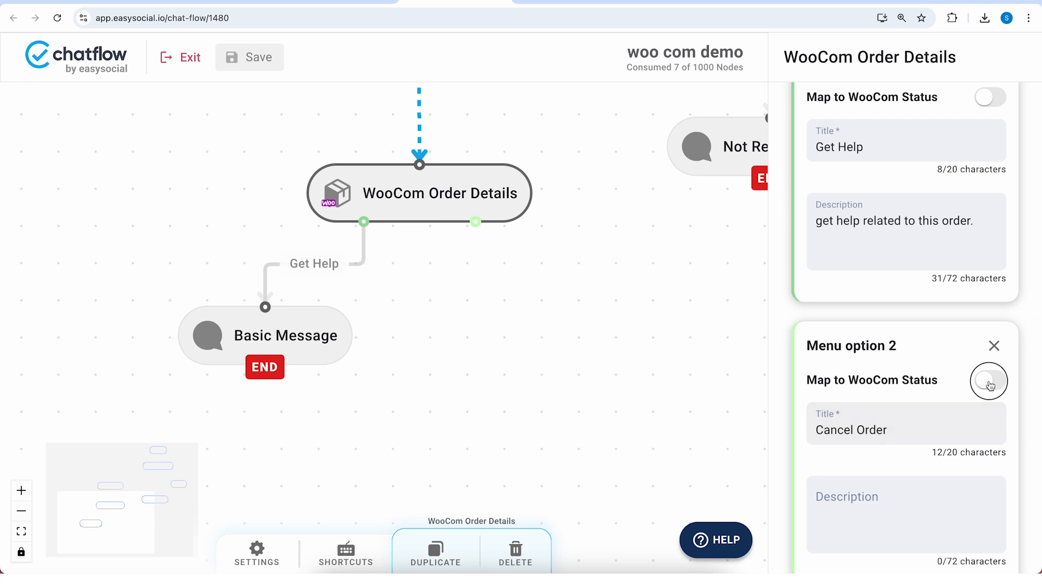
pyautogui.click(921, 422)
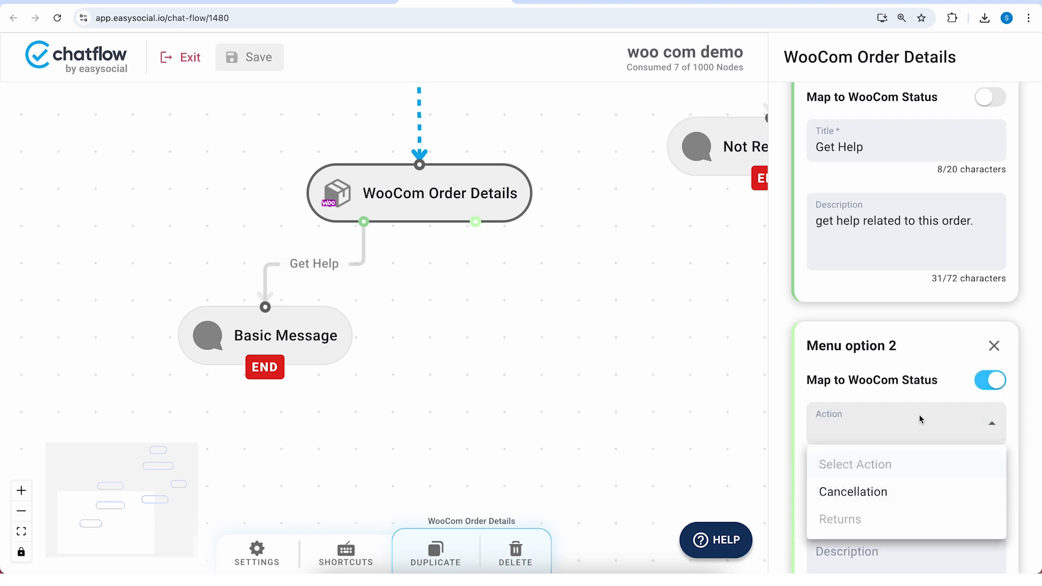
pyautogui.click(867, 493)
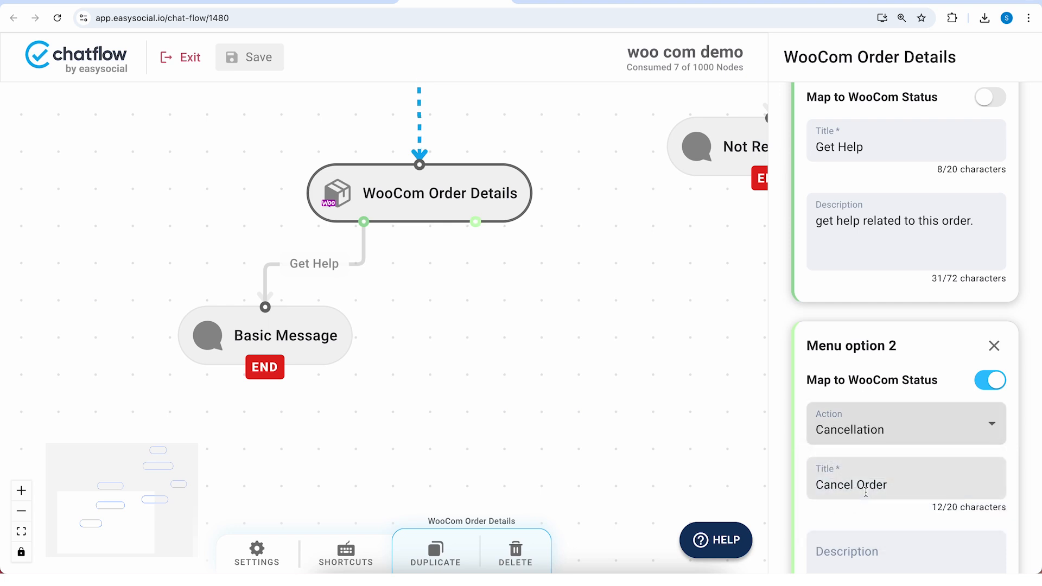
pyautogui.scroll(-1, 834, 401)
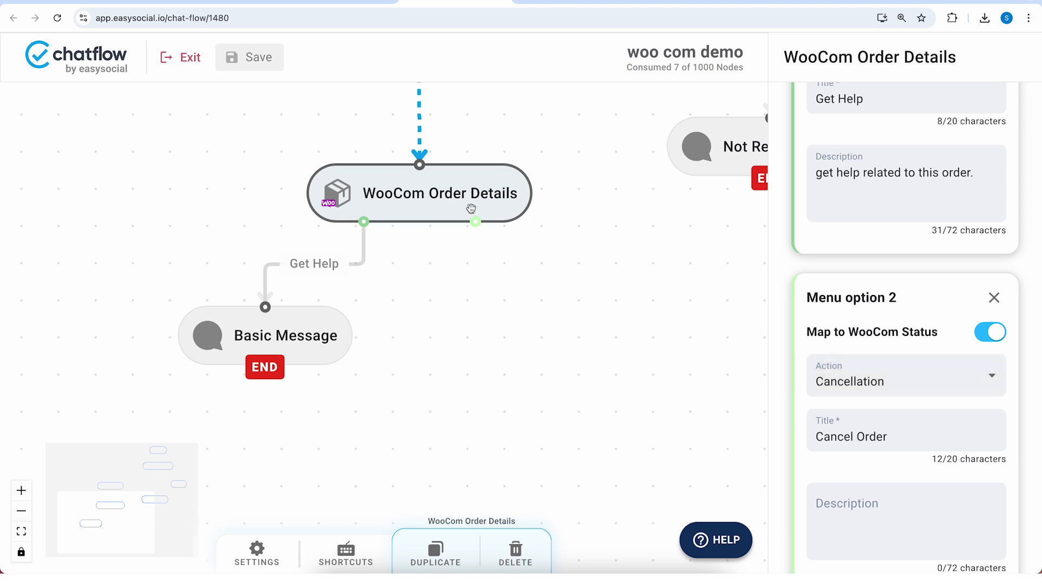
# Review the order statuses that can be mapped to the cancellation intent, keeping Processing selected
pyautogui.scroll(10, 834, 296)
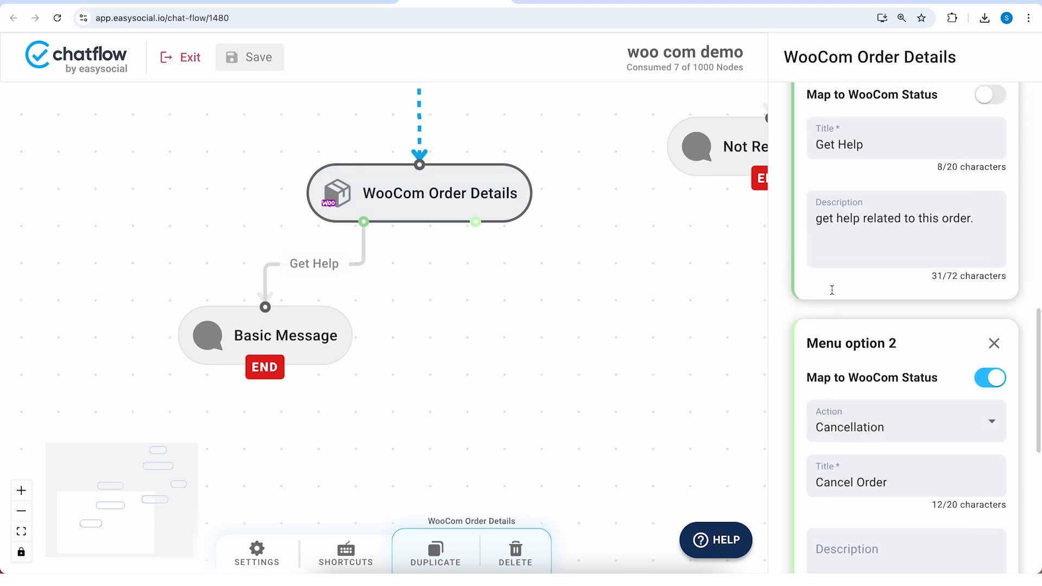
pyautogui.scroll(5, 833, 296)
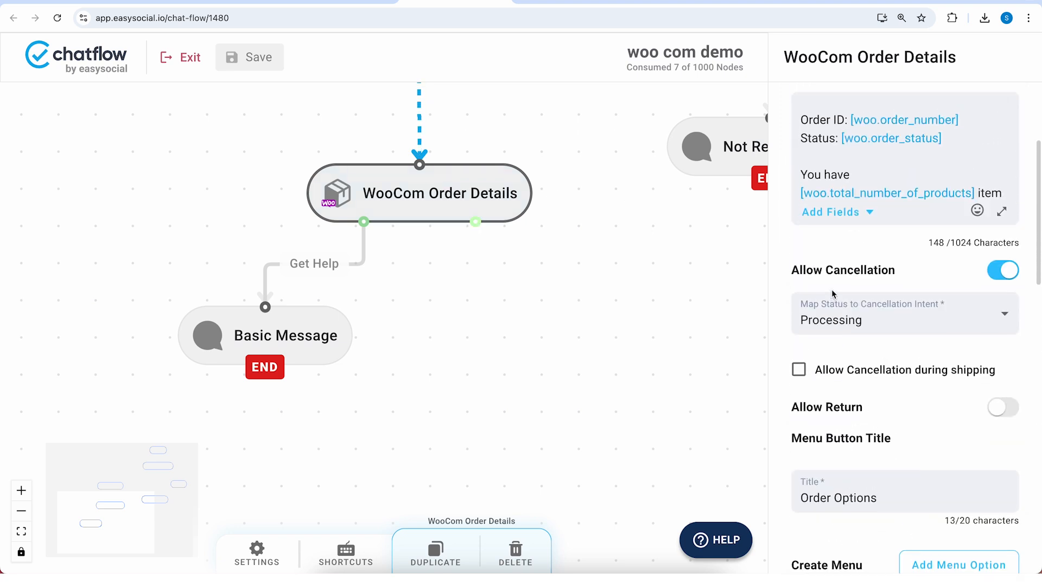
pyautogui.click(843, 328)
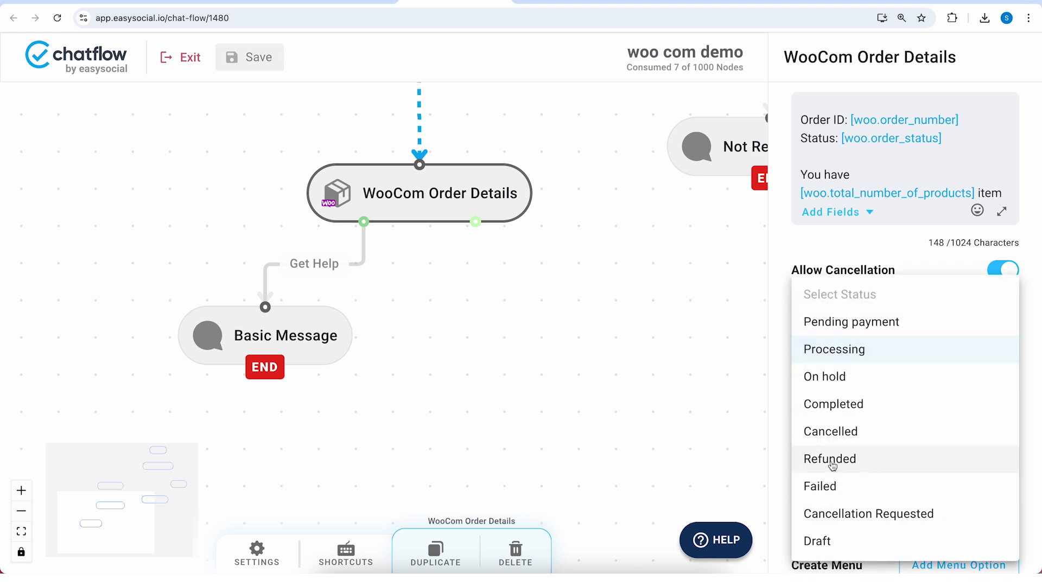
pyautogui.click(683, 470)
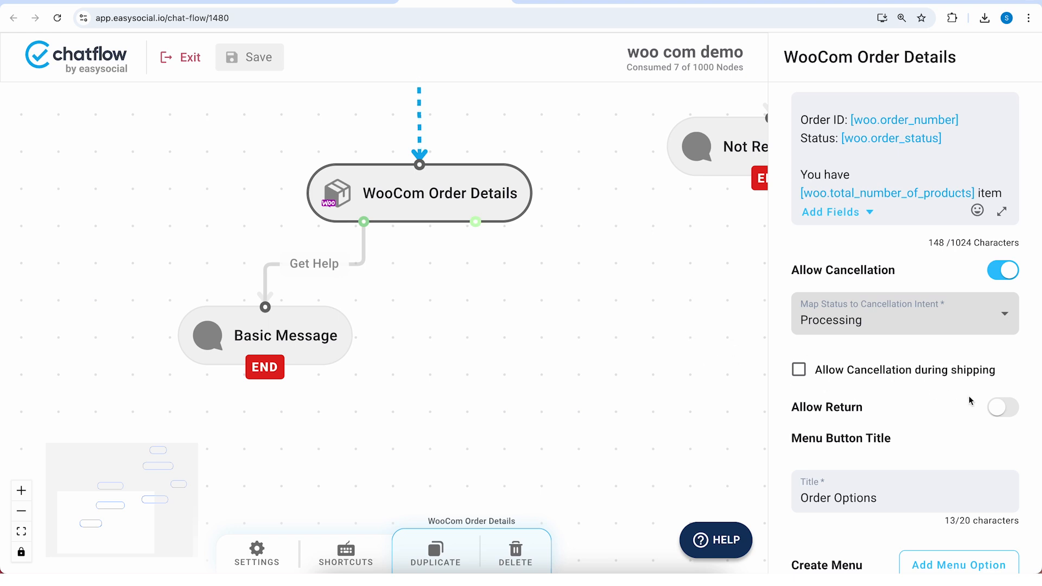
# Allow returns on the WooCom Order Details node for Completed orders, within 14 days
pyautogui.click(1003, 417)
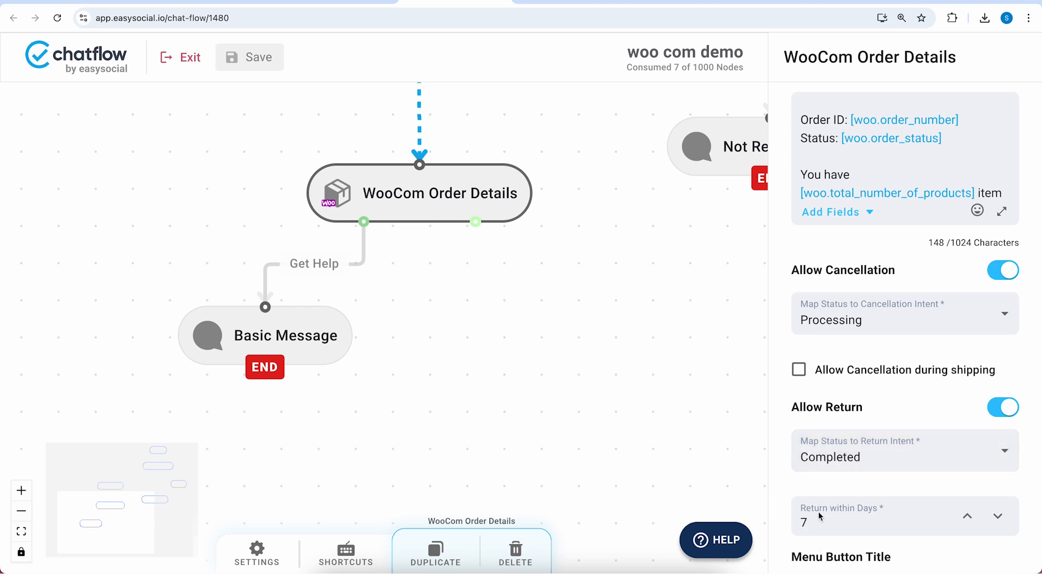
pyautogui.click(856, 452)
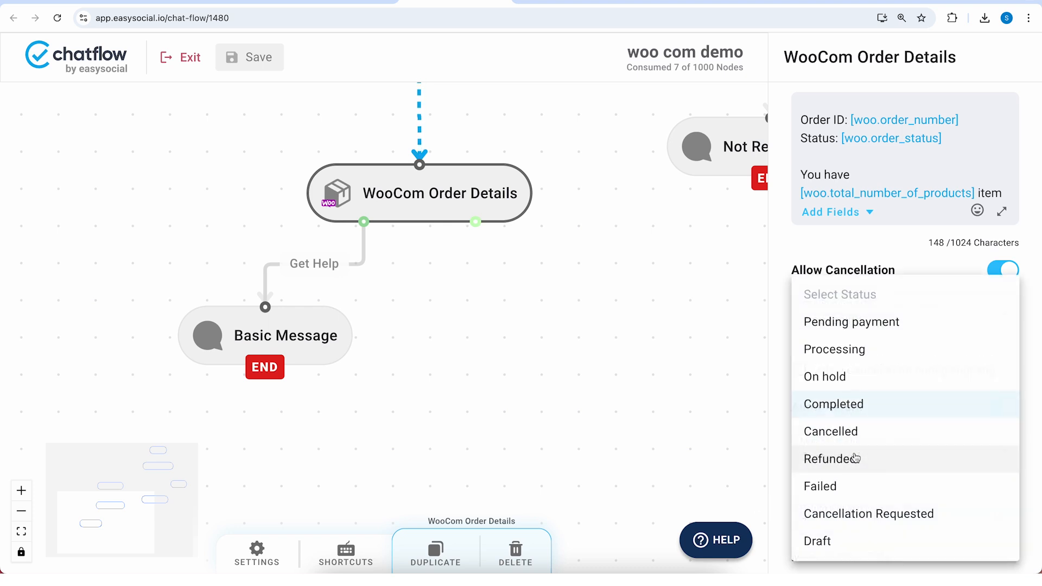
pyautogui.click(903, 408)
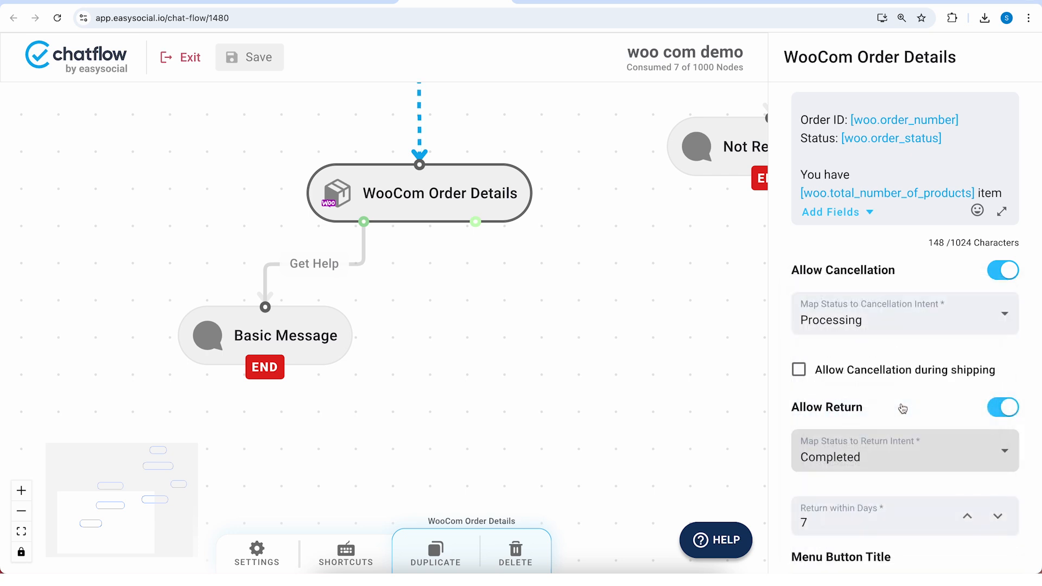
pyautogui.click(968, 523)
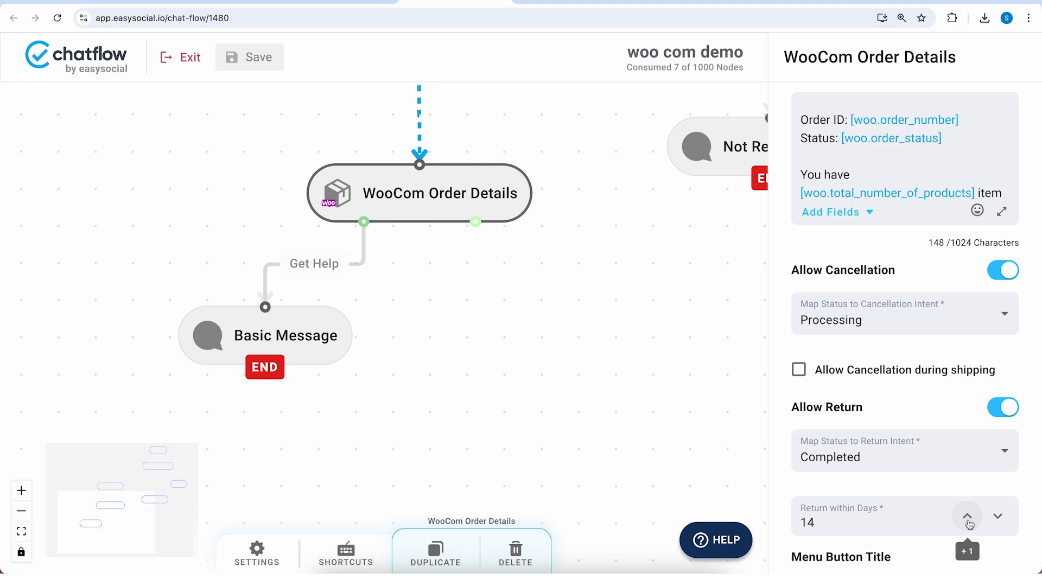
# Add a third menu option to the WooCom Order Details node and map it to WooCom status with the Returns action
pyautogui.scroll(-2, 946, 491)
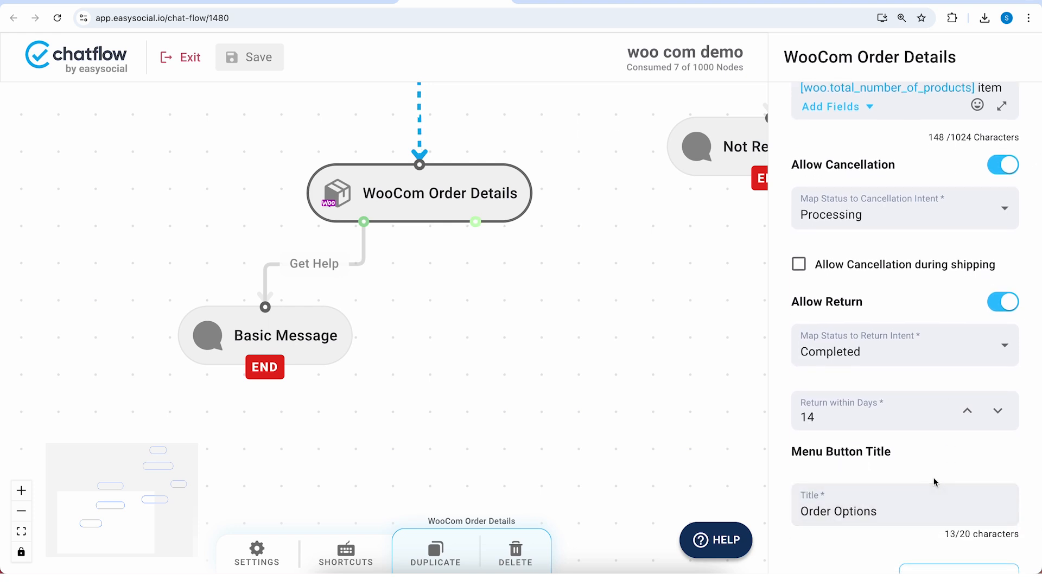
pyautogui.scroll(-10, 935, 482)
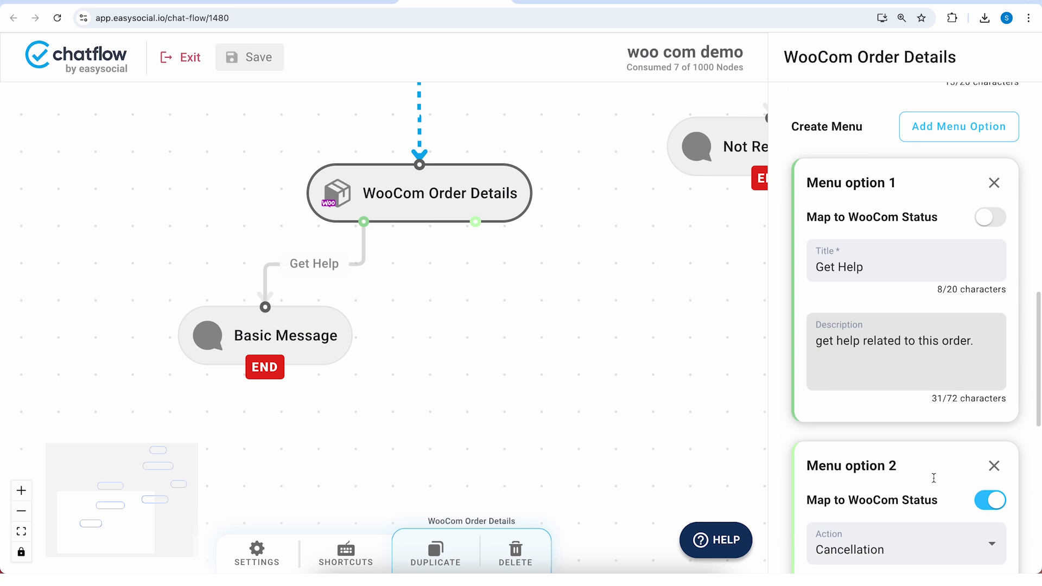
pyautogui.scroll(-3, 936, 480)
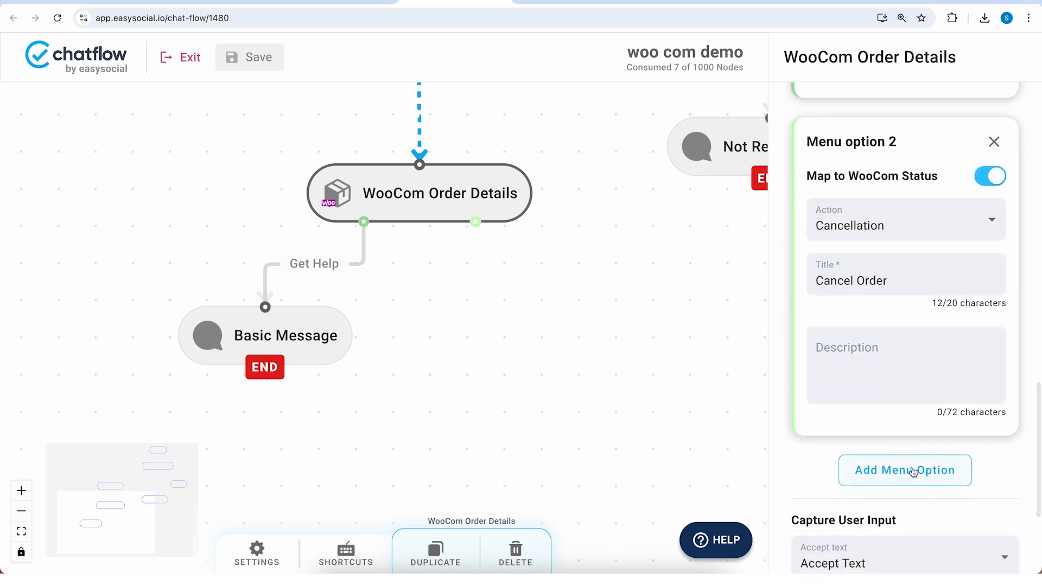
pyautogui.click(910, 471)
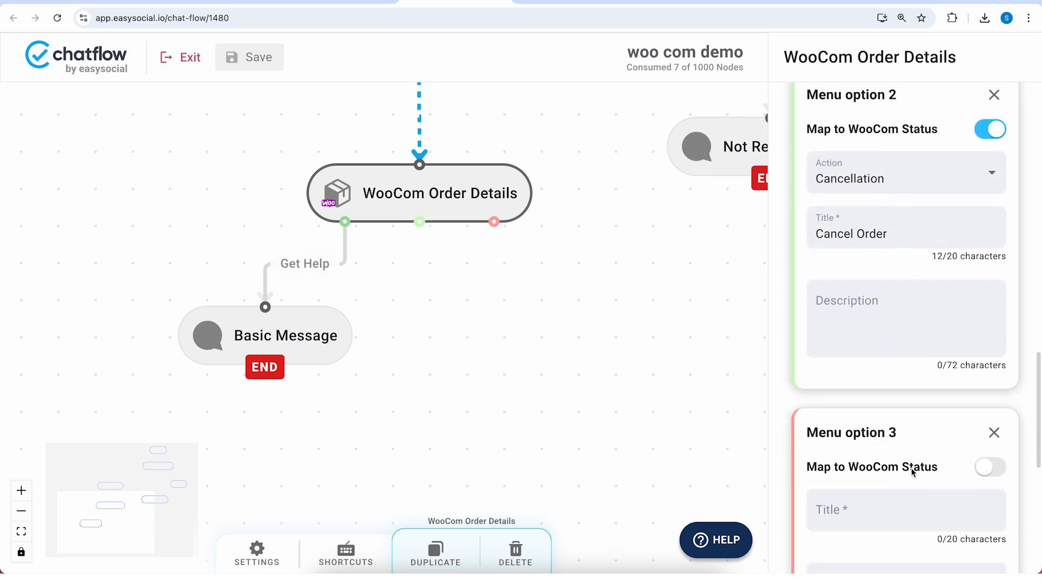
pyautogui.scroll(-2, 914, 471)
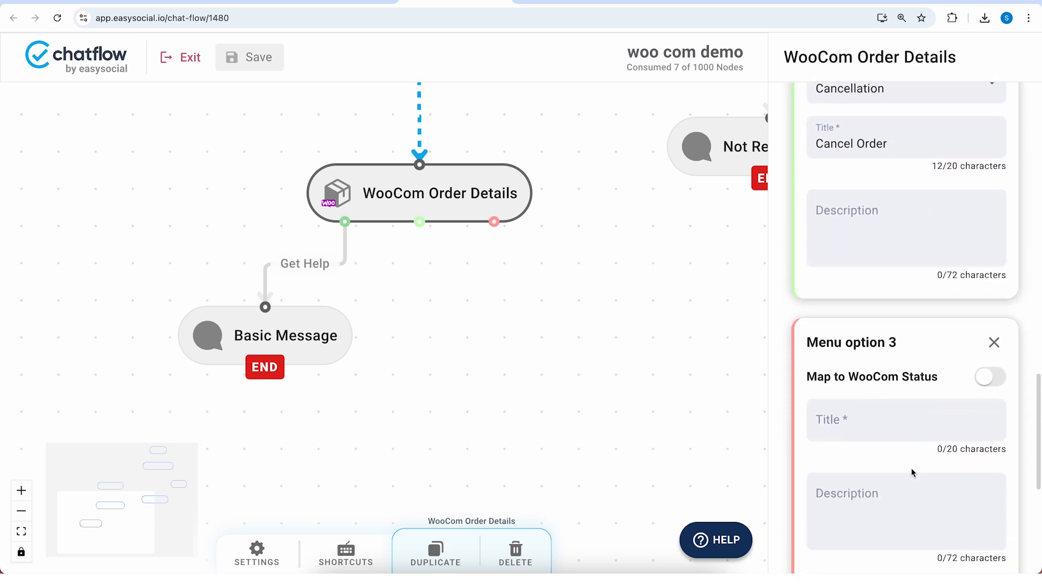
pyautogui.click(991, 376)
pyautogui.click(942, 411)
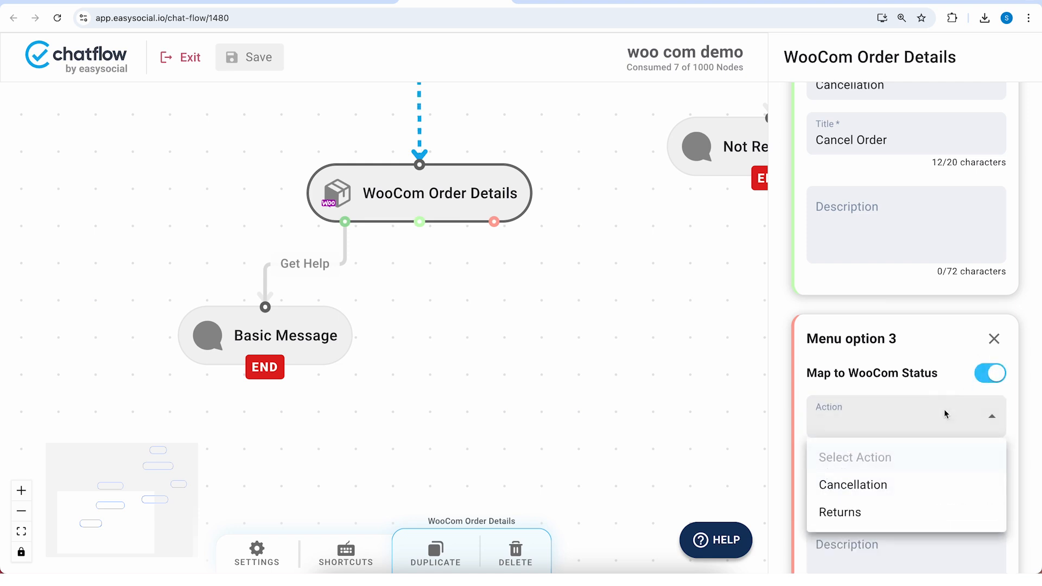
pyautogui.click(849, 517)
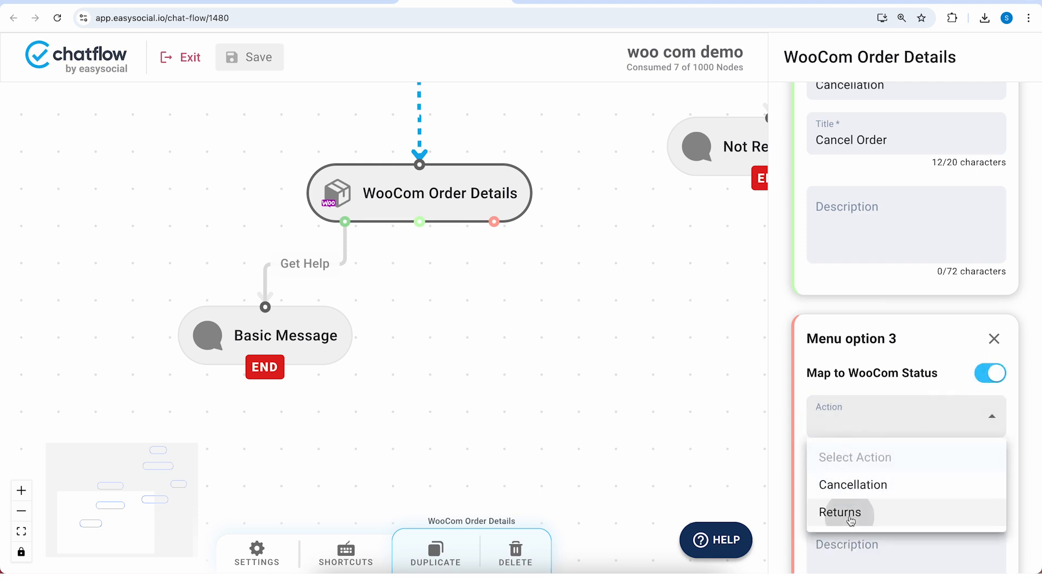
# Title the third menu option "Return Order"
pyautogui.click(863, 476)
pyautogui.write('R')
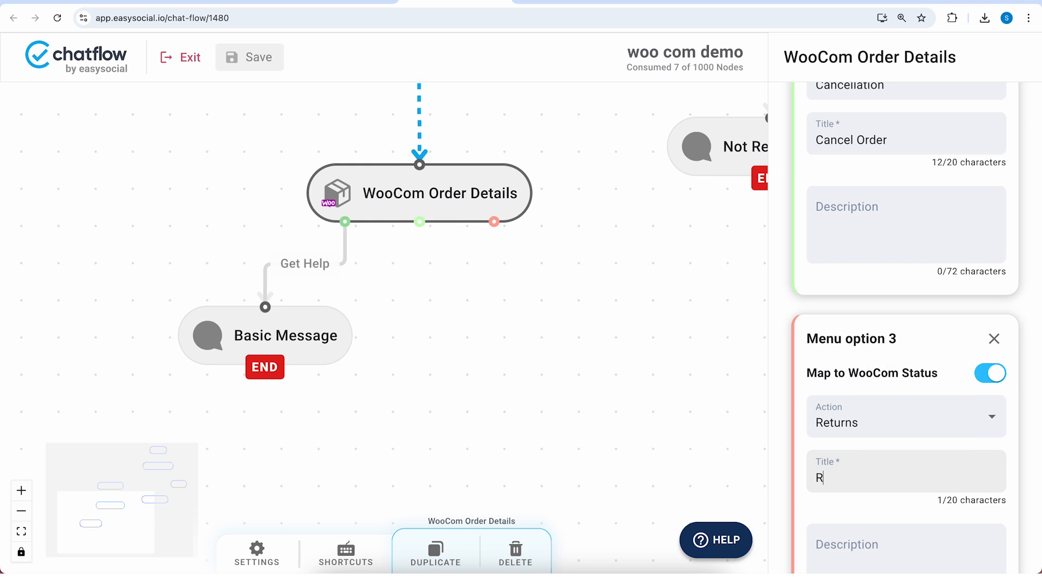
pyautogui.write('eturn Order')
pyautogui.scroll(-2, 915, 463)
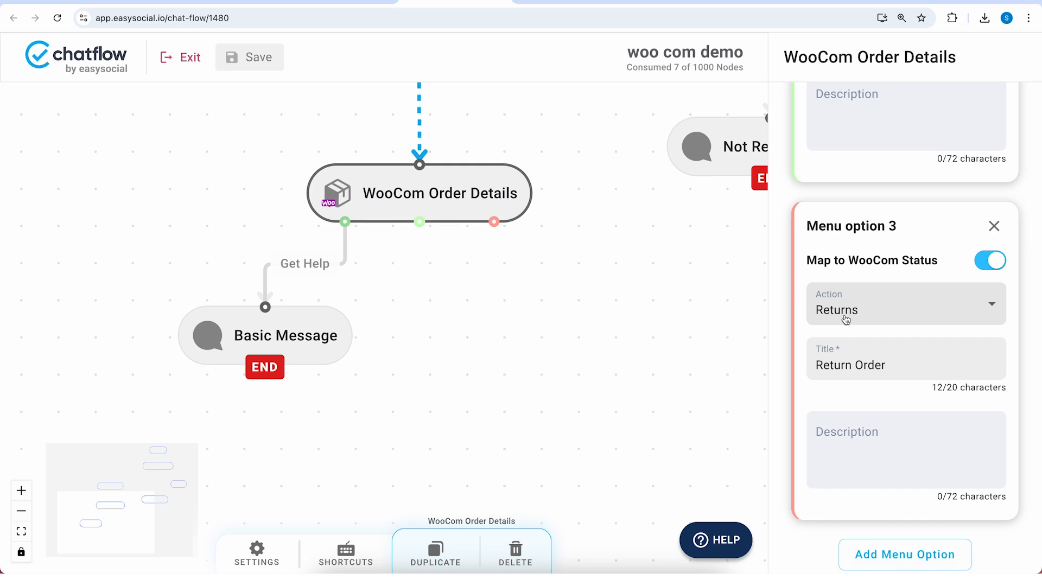
pyautogui.scroll(15, 846, 319)
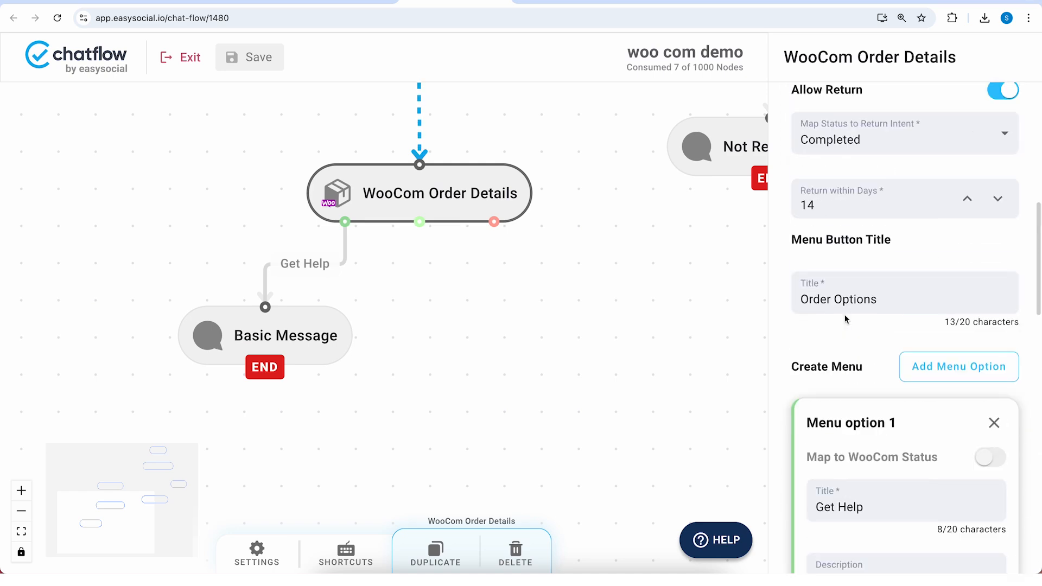
pyautogui.scroll(5, 845, 319)
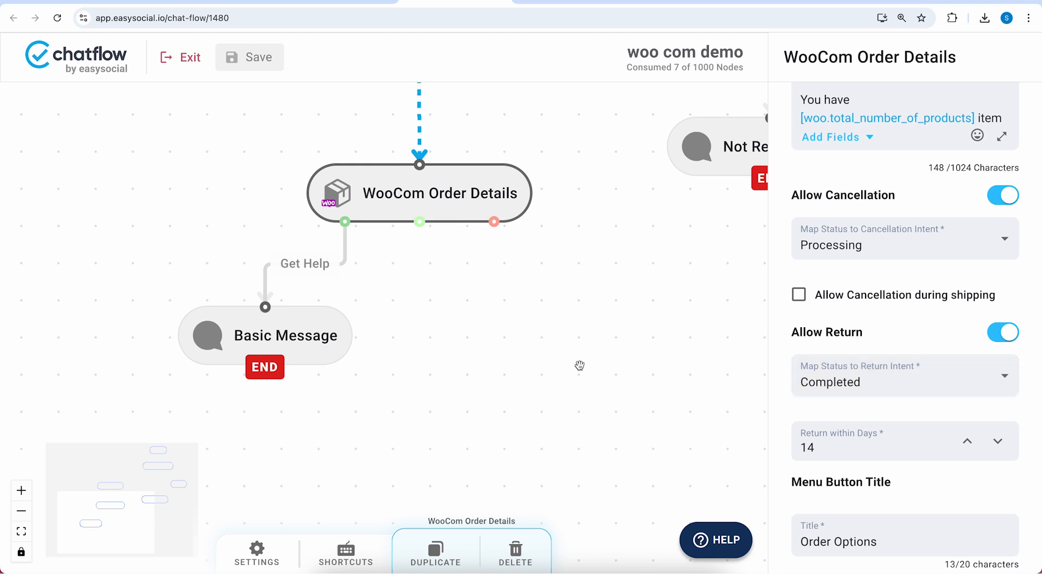
# Move the Get Help message node aside and connect a new Basic Message node to the Cancel Order output
pyautogui.moveTo(342, 337); pyautogui.dragTo(233, 336)
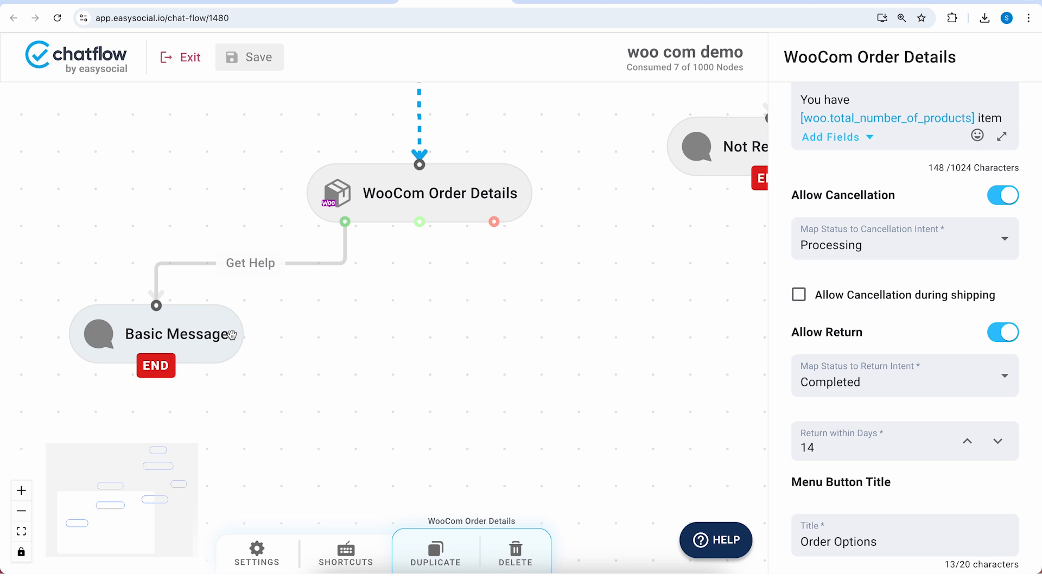
pyautogui.rightClick(433, 336)
pyautogui.moveTo(515, 402)
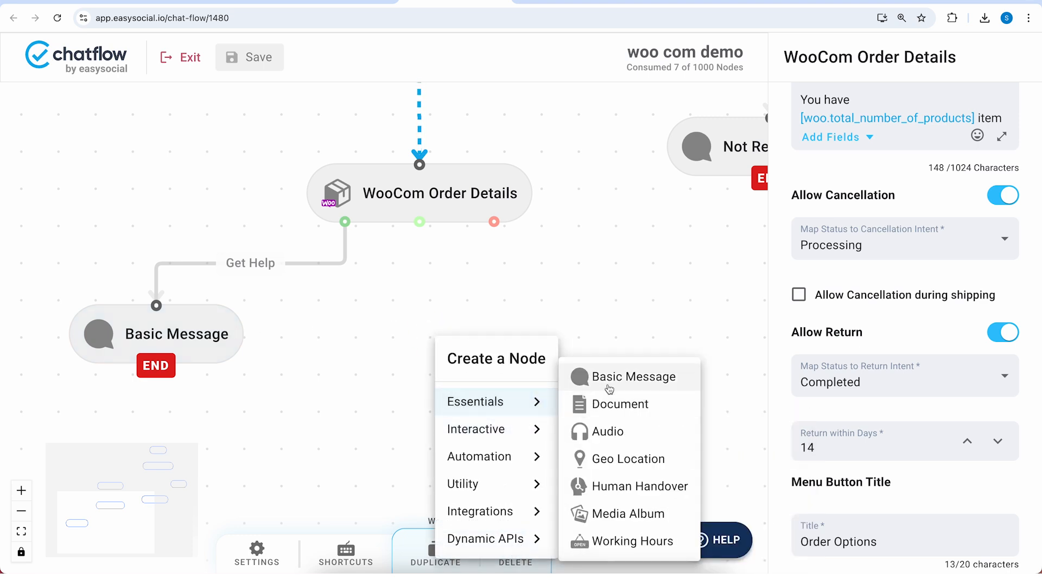
pyautogui.click(609, 388)
pyautogui.moveTo(419, 221); pyautogui.dragTo(443, 340)
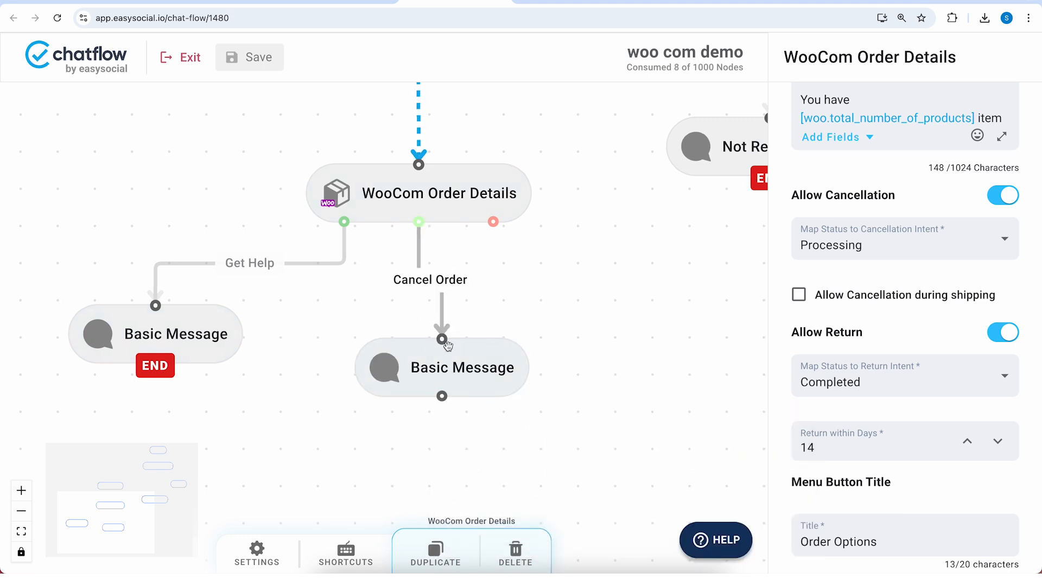
# Set the Cancel Order node's message to "Order can be cancelled." and mark it as an end node
pyautogui.click(465, 368)
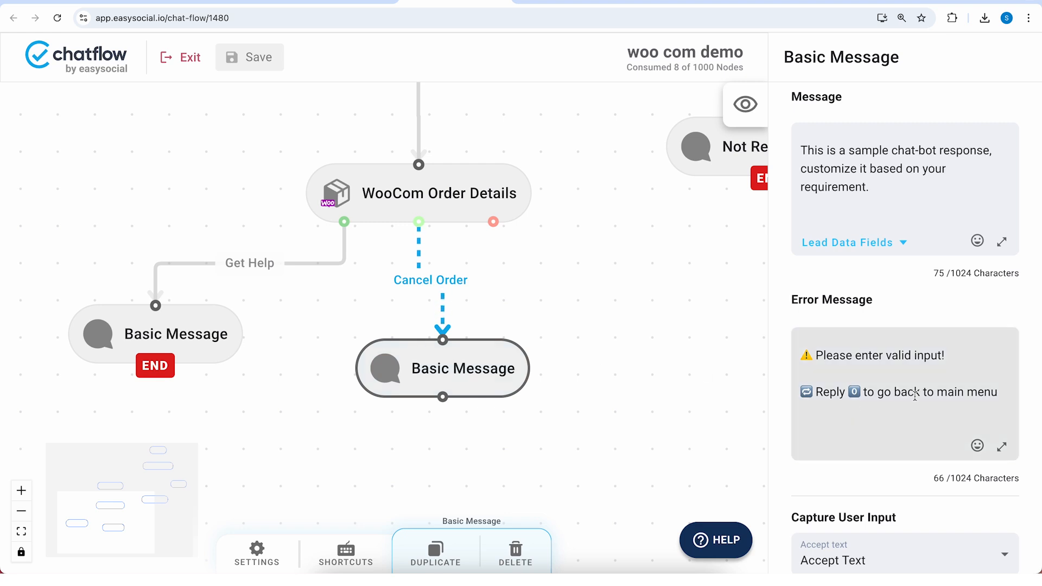
pyautogui.moveTo(902, 218); pyautogui.dragTo(725, 156)
pyautogui.write('0rder can')
pyautogui.write('ancelled.')
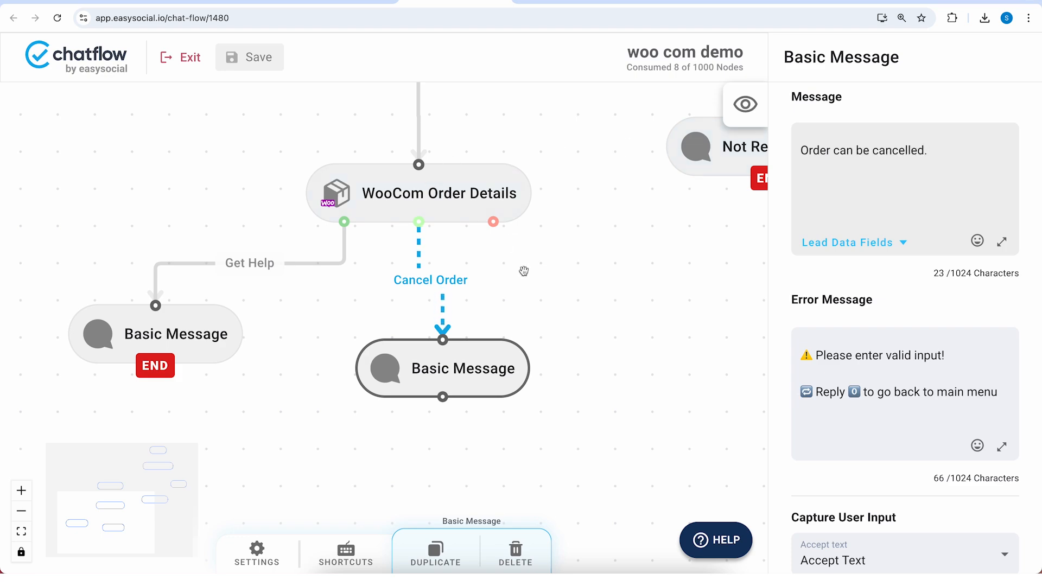
pyautogui.scroll(-10, 991, 309)
pyautogui.click(873, 269)
# Duplicate the Cancel Order message node, place the copy beside it and connect it to the Return Order output
pyautogui.click(438, 380)
pyautogui.press('super+d')
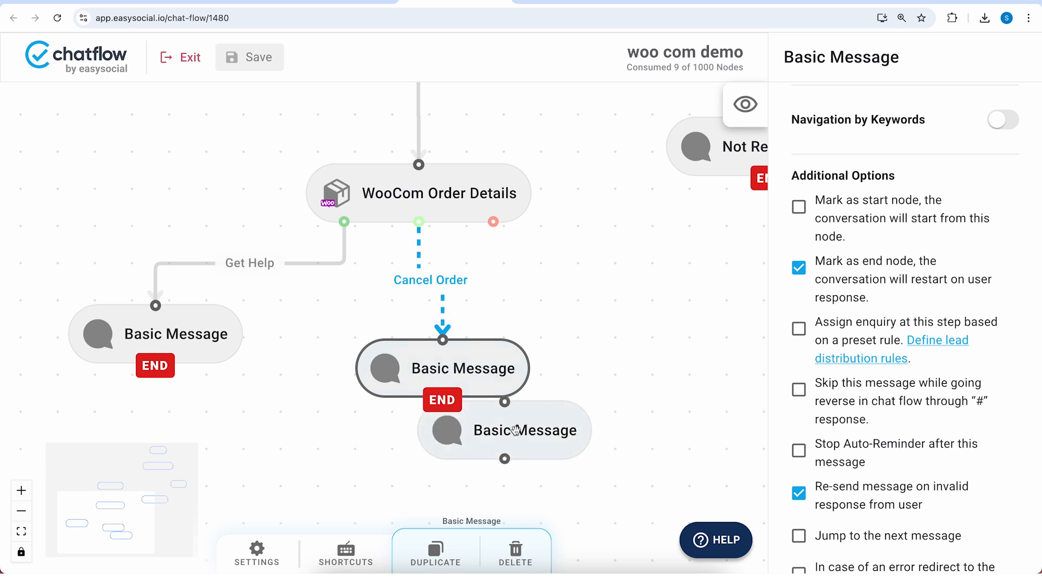
pyautogui.moveTo(514, 429); pyautogui.dragTo(644, 356)
pyautogui.moveTo(493, 222)
pyautogui.mouseDown()
pyautogui.moveTo(624, 291)
pyautogui.moveTo(641, 321)
pyautogui.mouseUp()
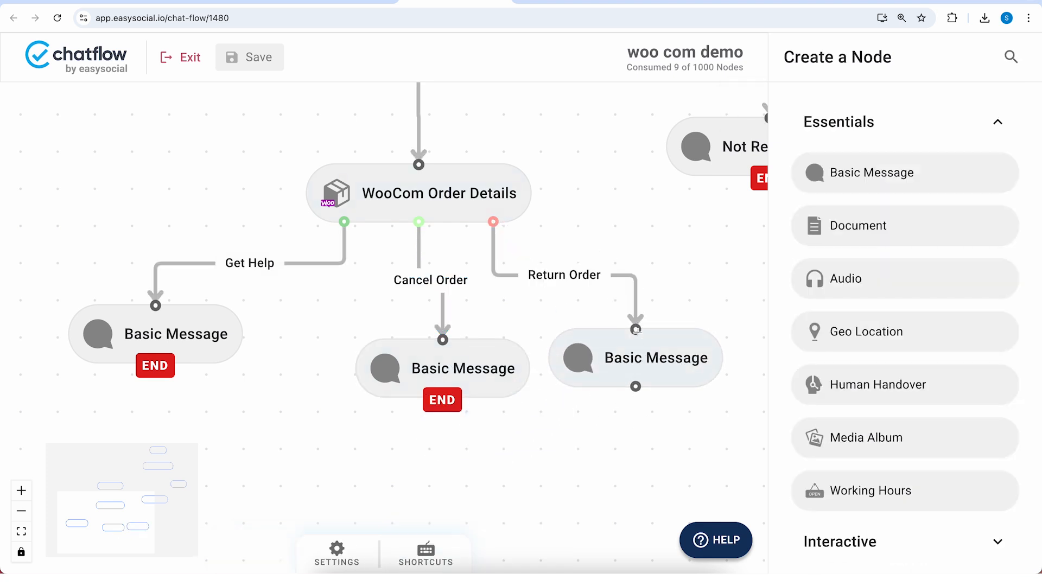
# Change the Return Order node's message to "Order can be returned.", mark it as an end node and save the flow
pyautogui.click(633, 344)
pyautogui.doubleClick(895, 422)
pyautogui.write('returned.')
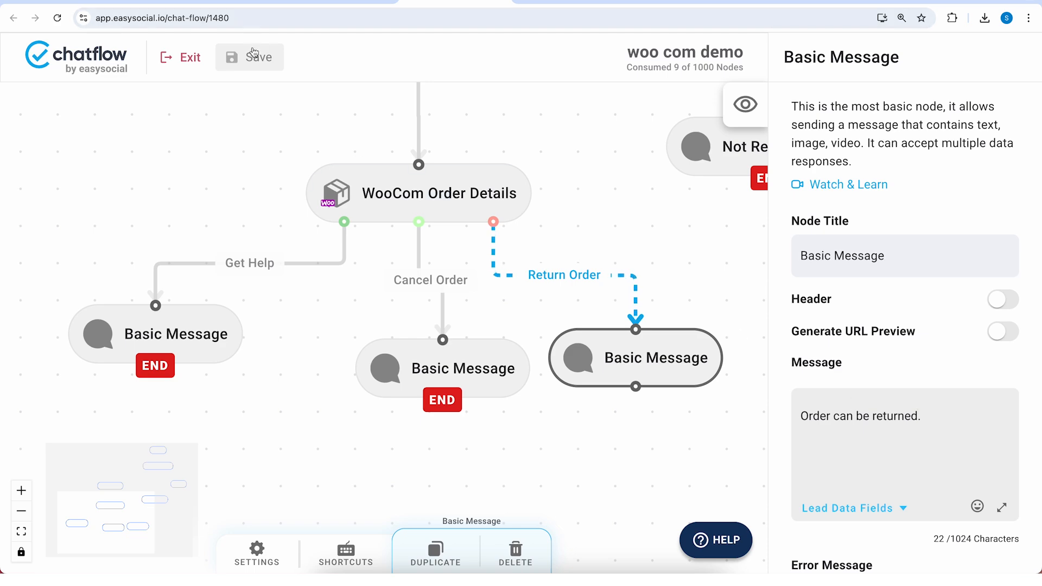
pyautogui.scroll(-13, 873, 337)
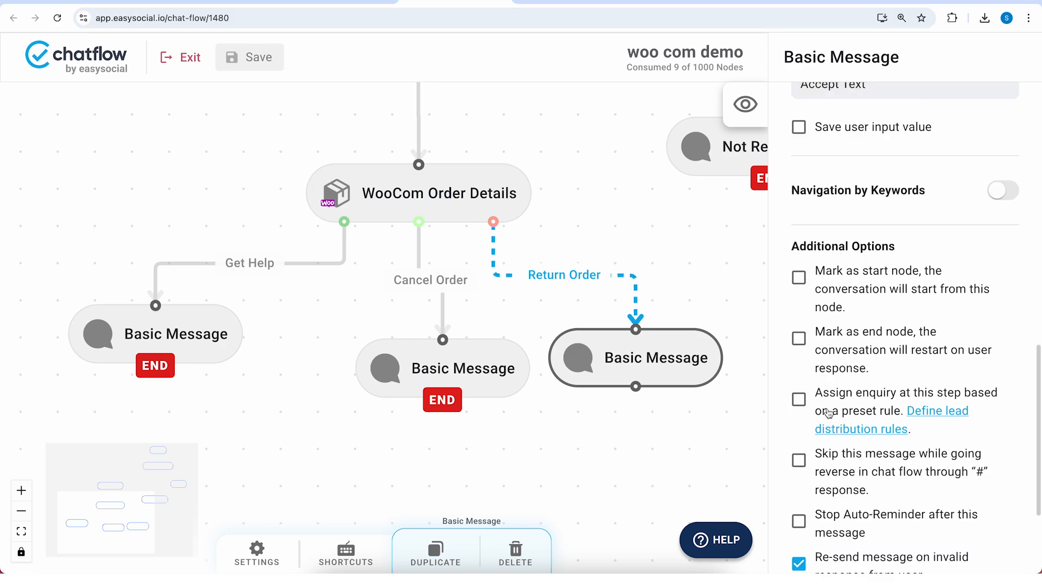
pyautogui.click(799, 338)
pyautogui.click(251, 57)
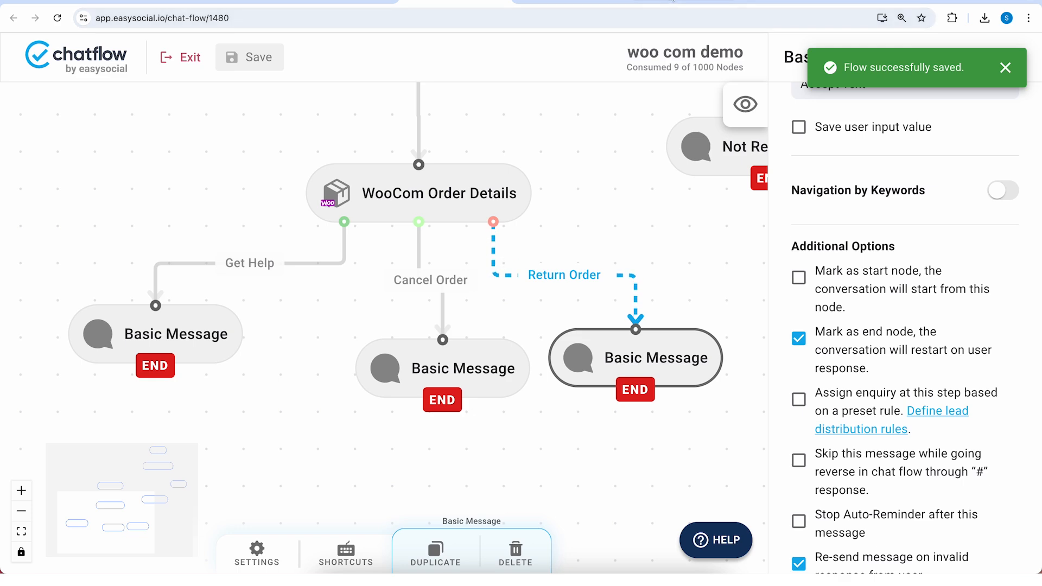
# Switch to WhatsApp Web, send the first listed order from View Orders and open the Order Options of the reply
pyautogui.click(673, 2)
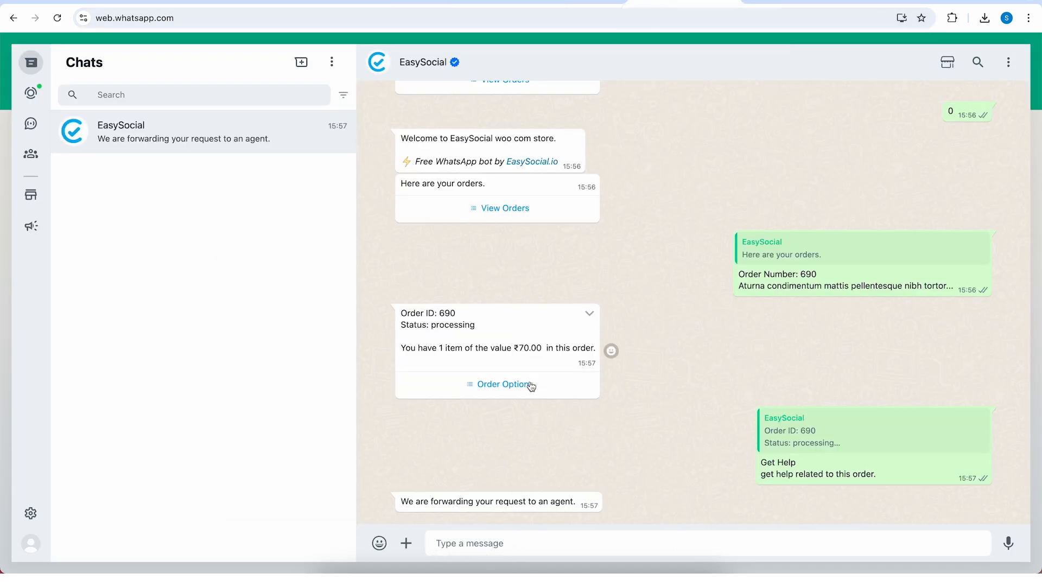
pyautogui.click(529, 387)
pyautogui.click(719, 208)
pyautogui.click(472, 215)
pyautogui.click(507, 135)
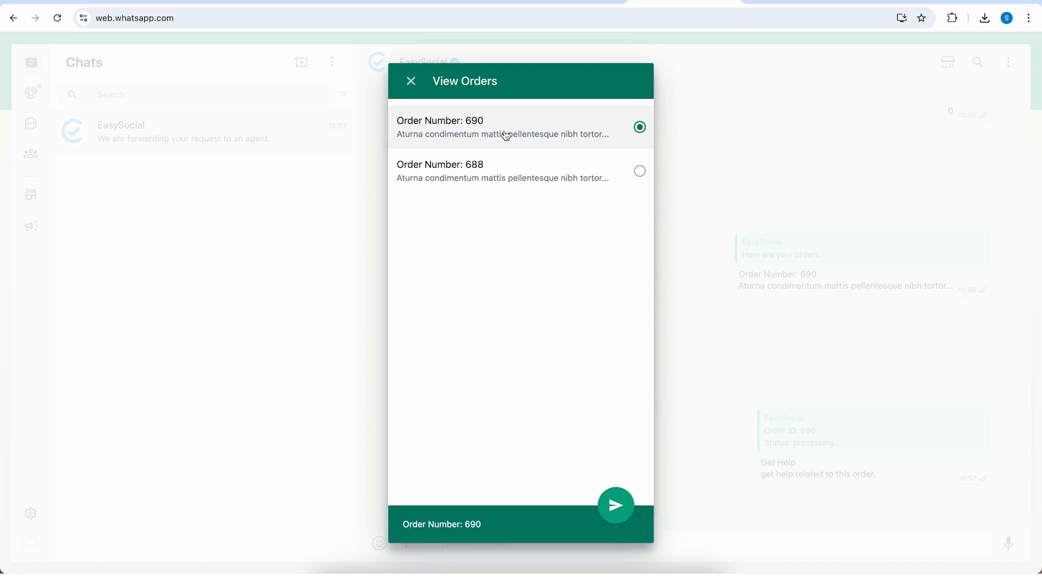
pyautogui.click(615, 506)
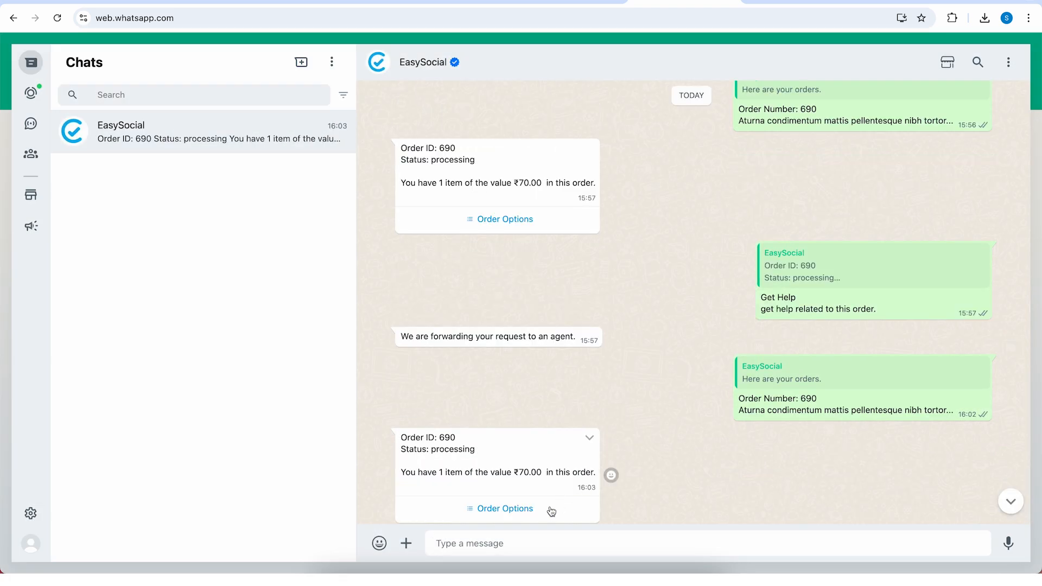
pyautogui.click(549, 513)
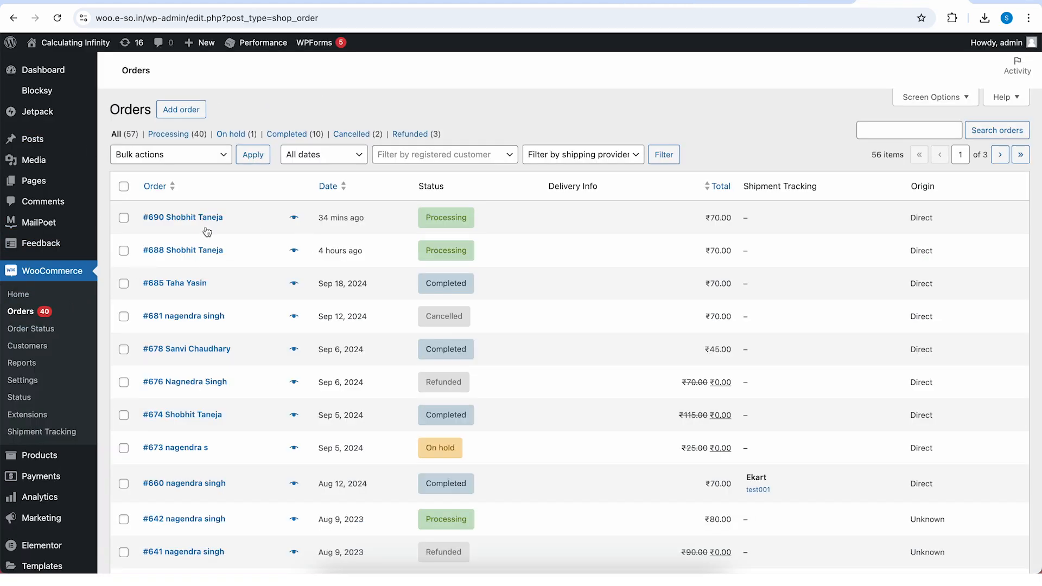
# Compare the order's WooCommerce status and offered WhatsApp options with the cancellation and return mappings on the WooCom Order Details node
pyautogui.moveTo(449, 220)
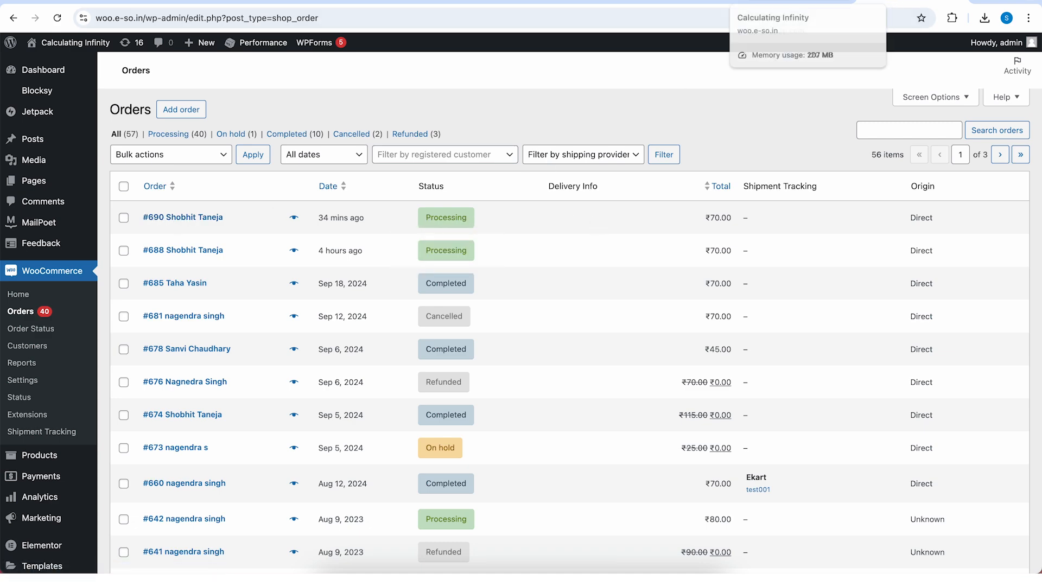
pyautogui.click(340, 2)
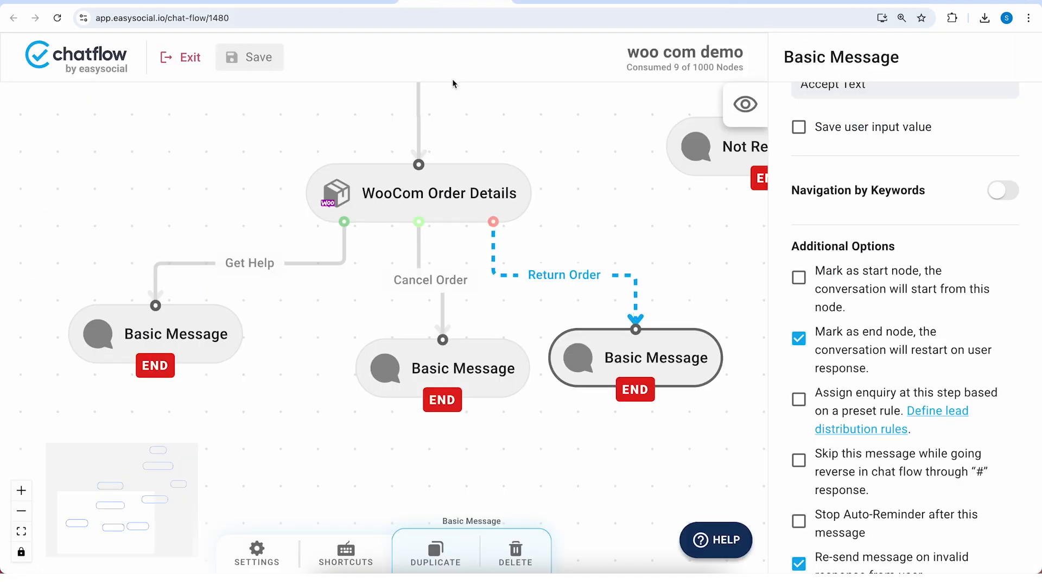
pyautogui.click(418, 193)
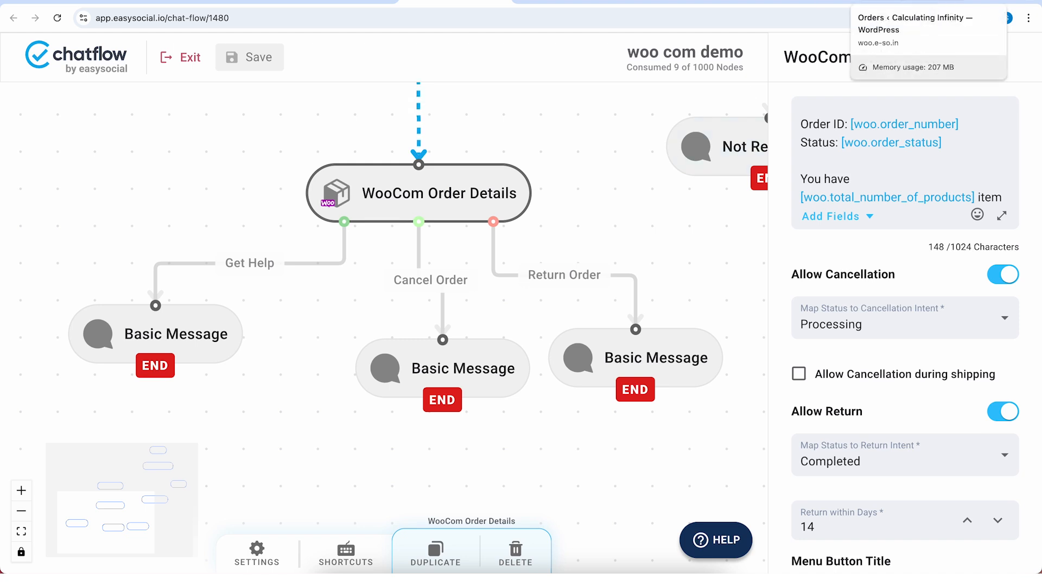
pyautogui.click(677, 1)
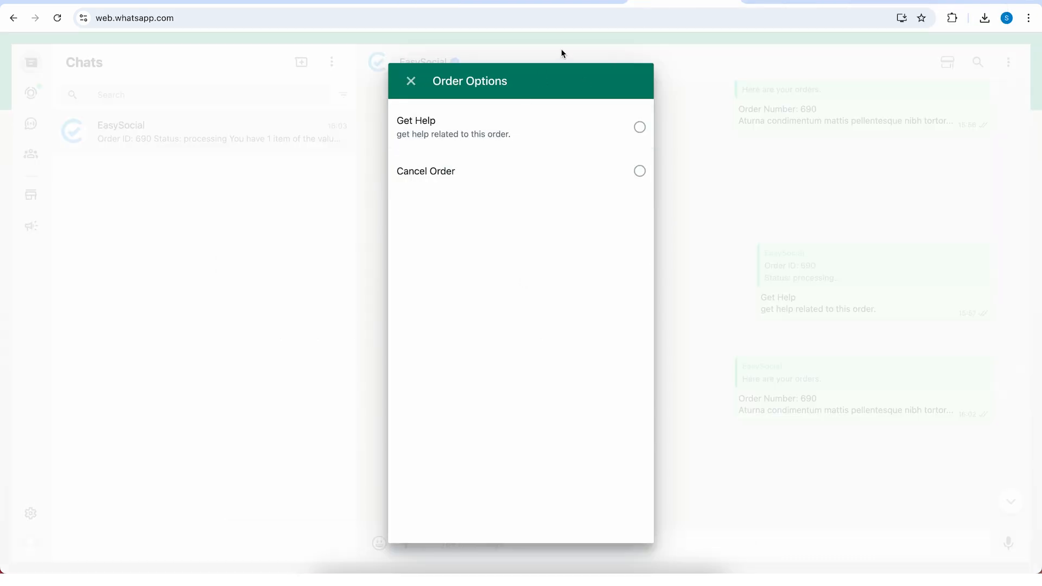
pyautogui.click(461, 2)
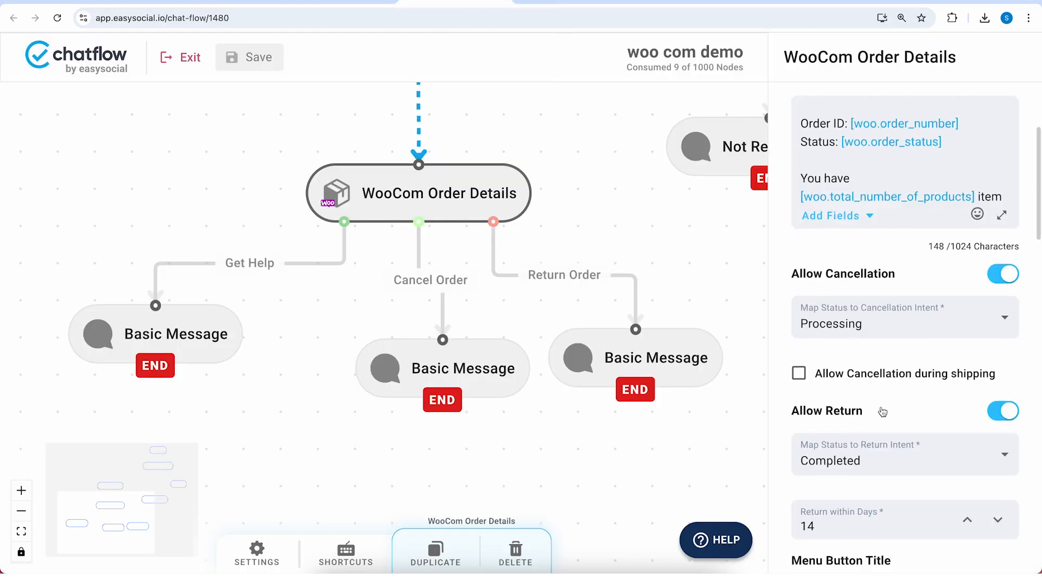
pyautogui.scroll(-2, 883, 413)
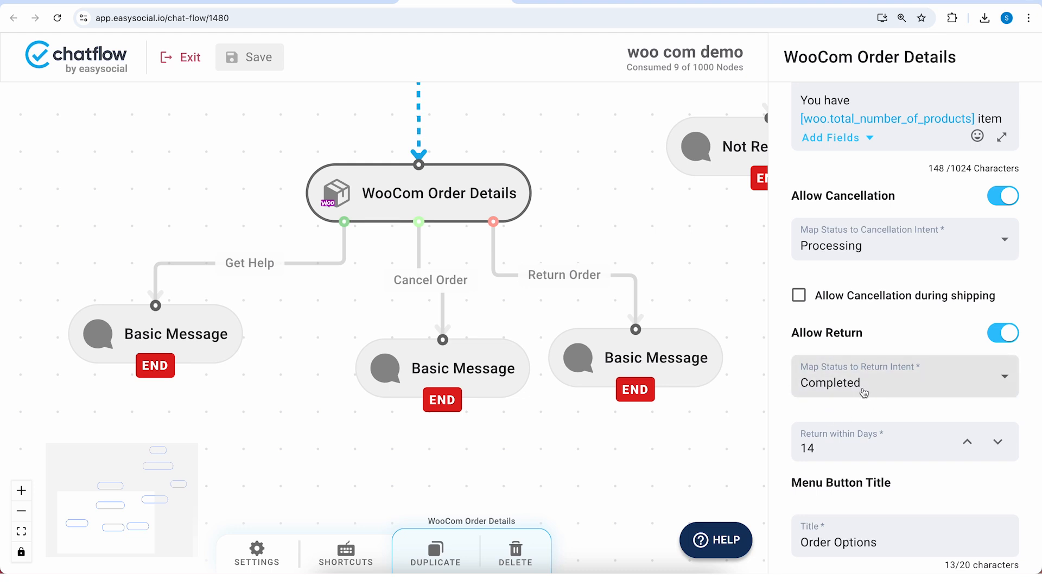
# Send the Cancel Order option in the WhatsApp chat, check the reply and switch back to the chatflow editor
pyautogui.click(576, 4)
pyautogui.click(662, 2)
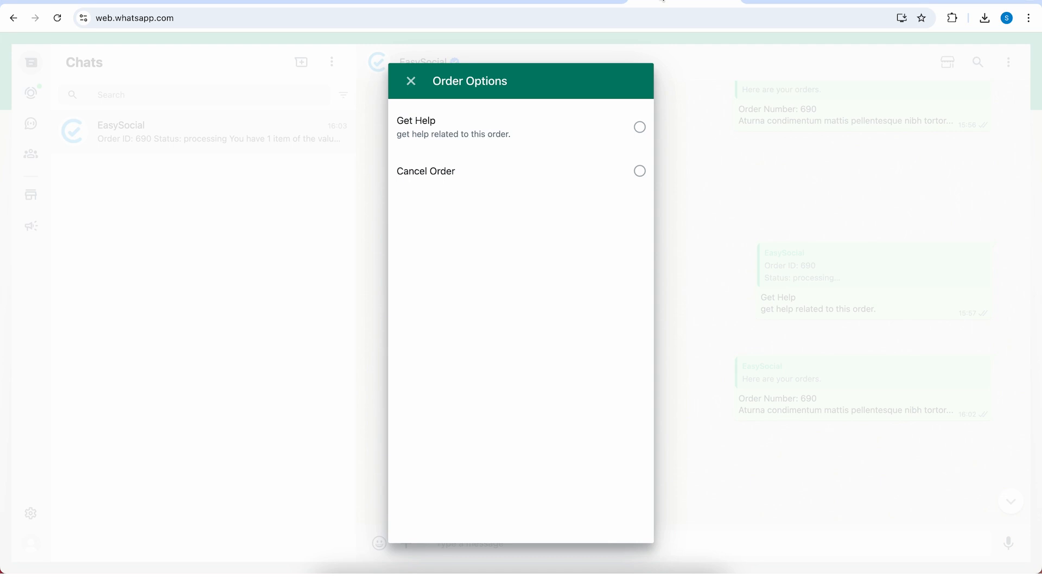
pyautogui.click(544, 174)
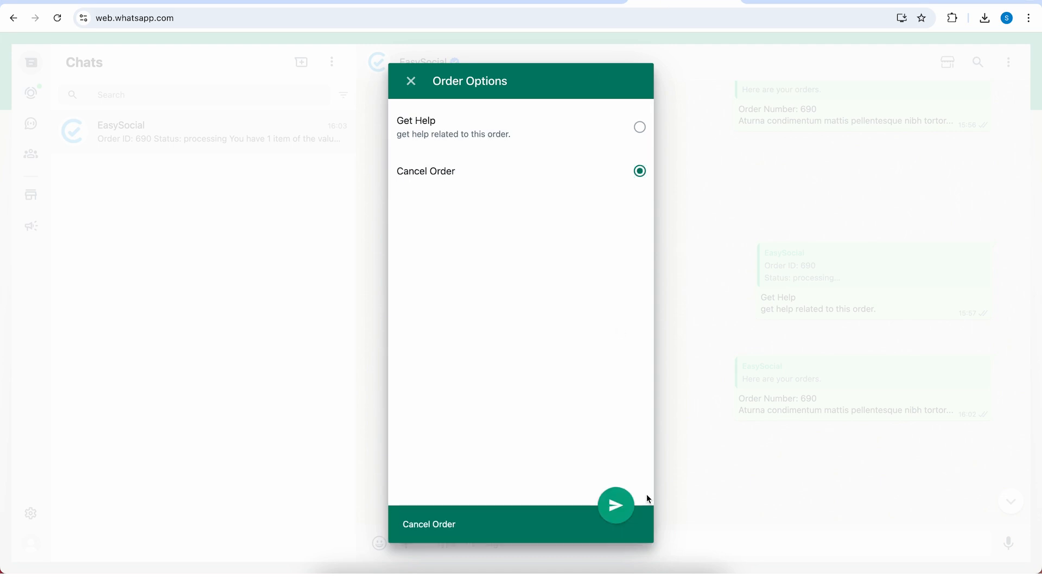
pyautogui.click(615, 505)
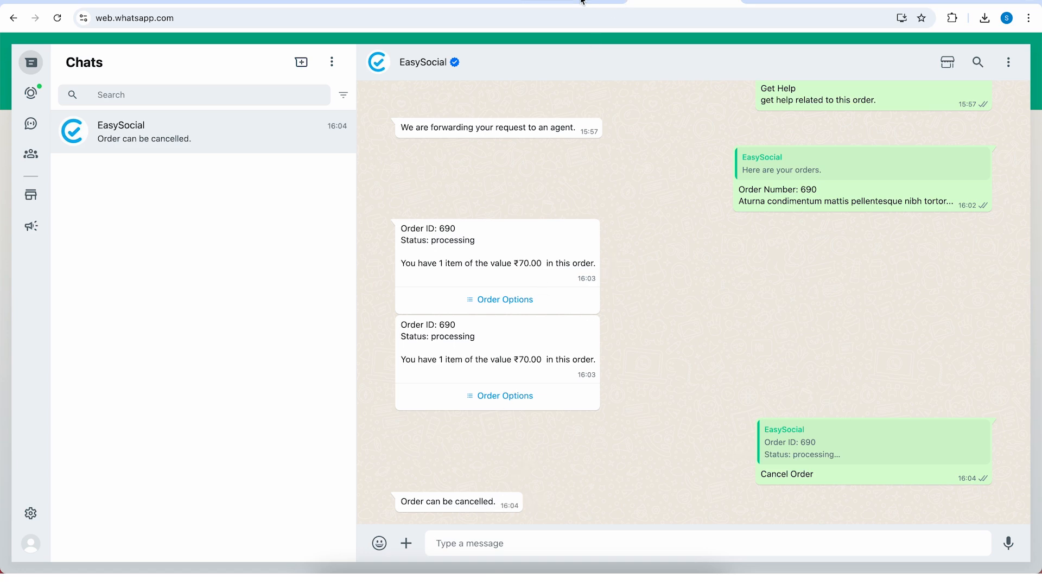
pyautogui.click(455, 1)
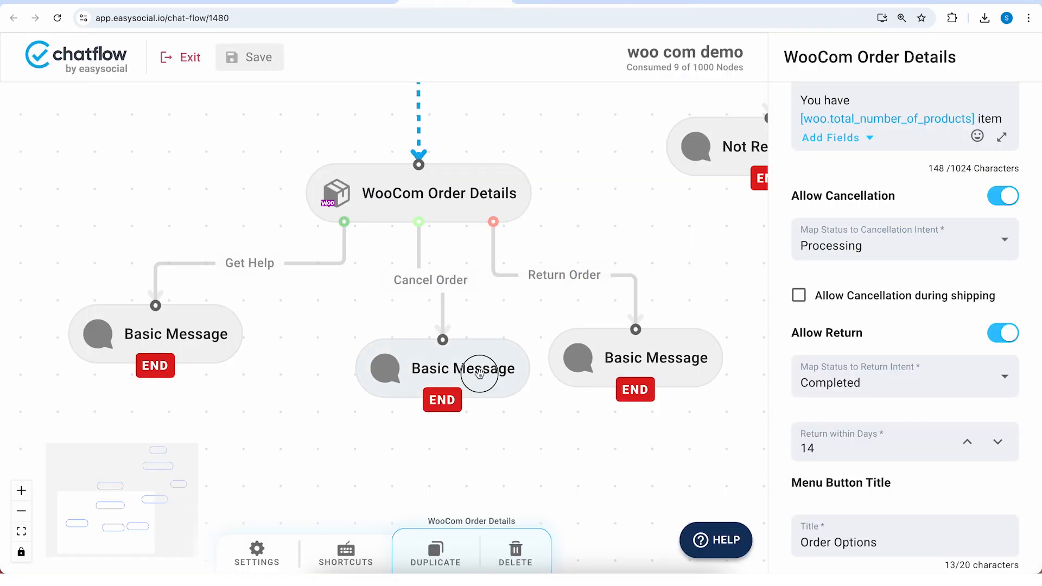
# Replace the Basic Message node on the Cancel Order branch with a WooCom Status Update node connected to that branch
pyautogui.click(479, 373)
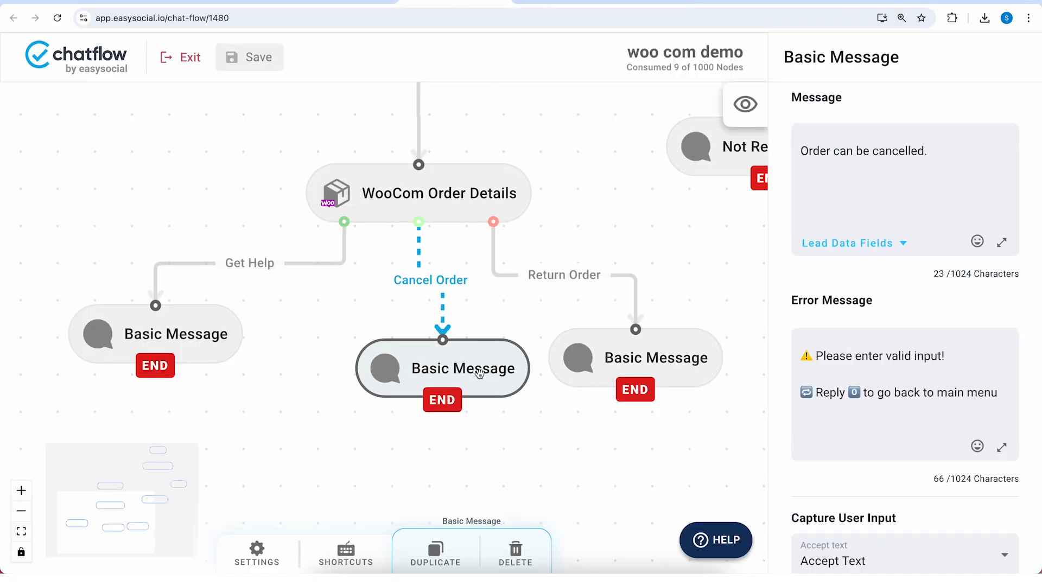
pyautogui.press('Delete')
pyautogui.rightClick(370, 340)
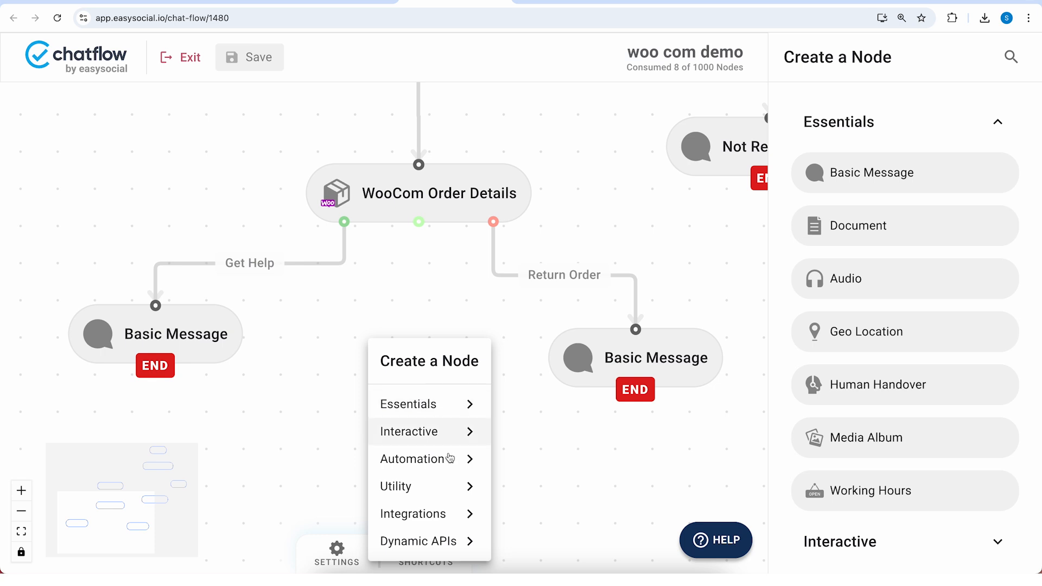
pyautogui.click(450, 514)
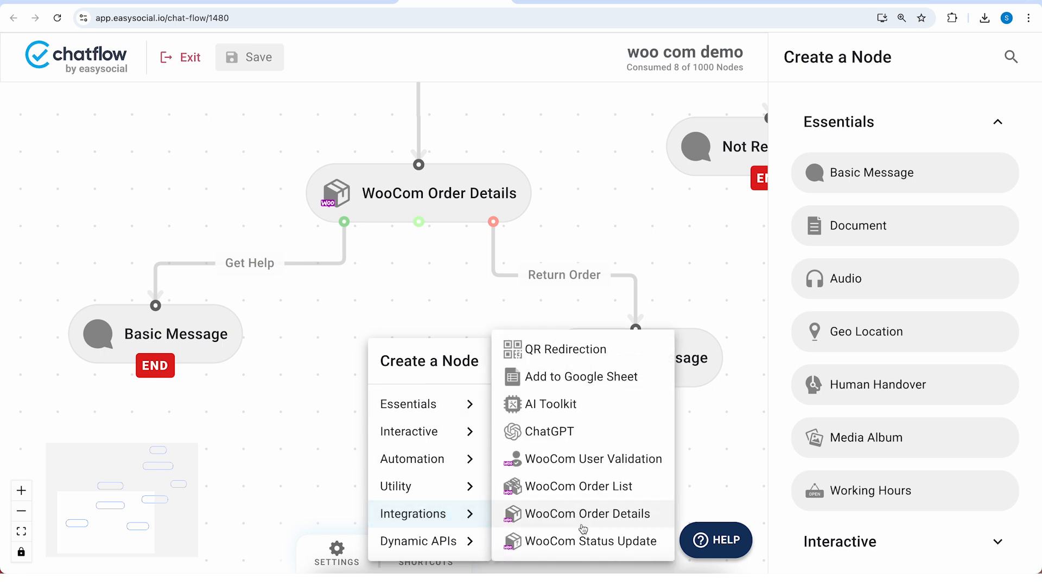
pyautogui.click(580, 545)
pyautogui.moveTo(482, 438); pyautogui.dragTo(410, 444)
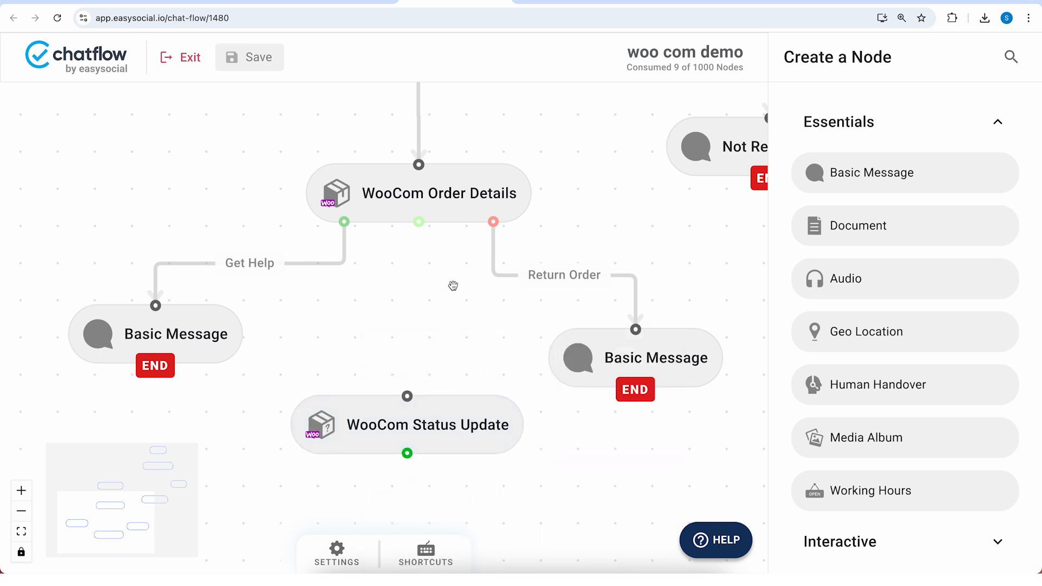
pyautogui.moveTo(419, 222); pyautogui.dragTo(415, 406)
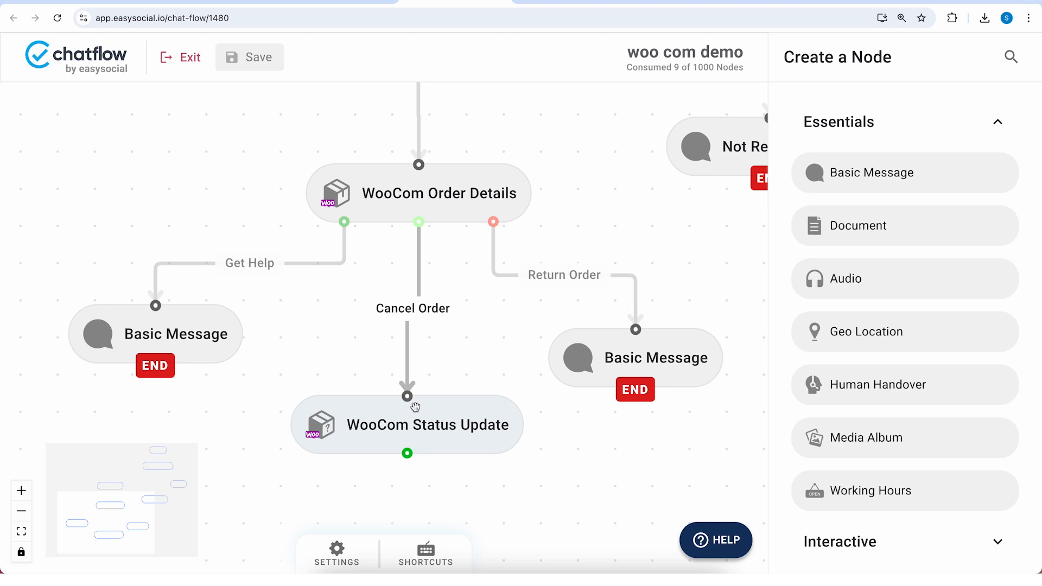
# Set the WooCom Status Update node's action to Other and its new status to Processing
pyautogui.click(441, 439)
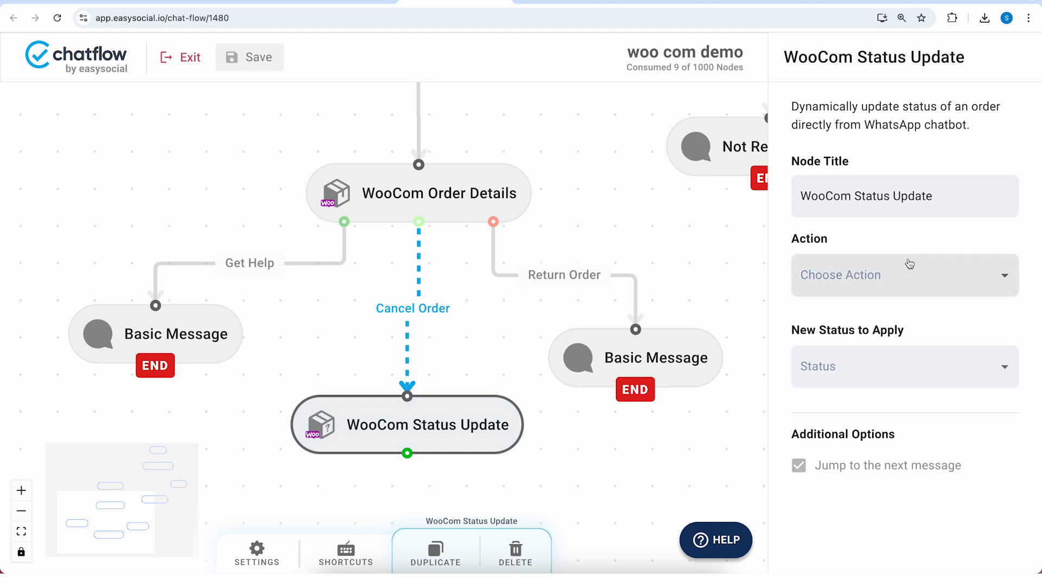
pyautogui.click(859, 276)
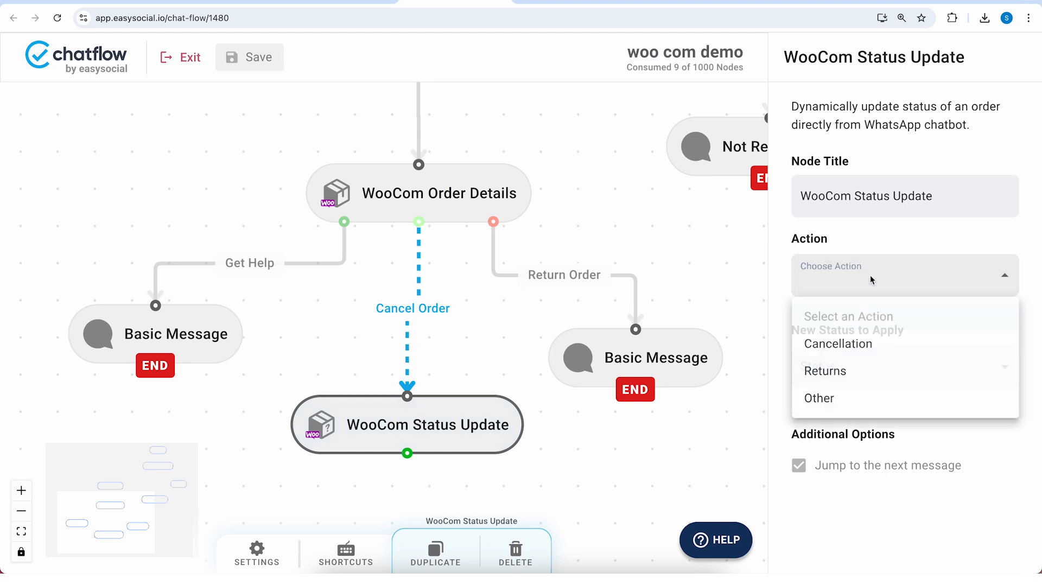
pyautogui.click(845, 399)
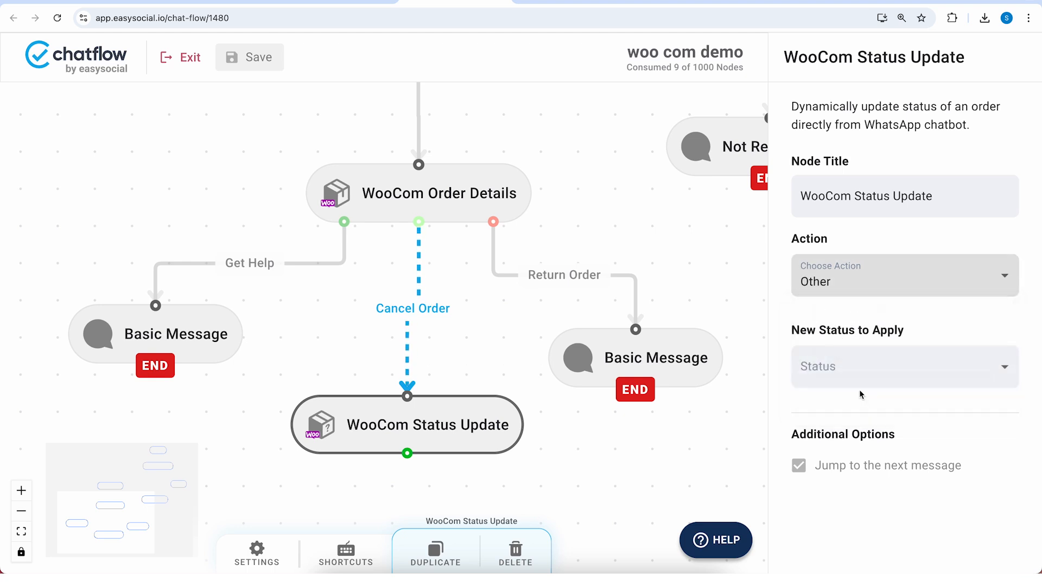
pyautogui.click(856, 372)
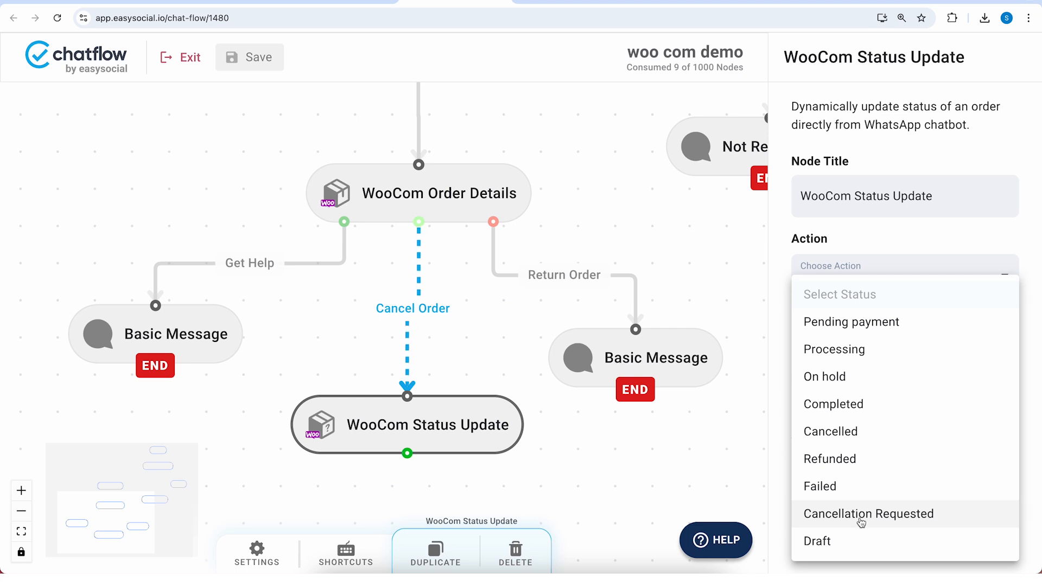
pyautogui.click(895, 372)
pyautogui.click(891, 372)
pyautogui.click(884, 353)
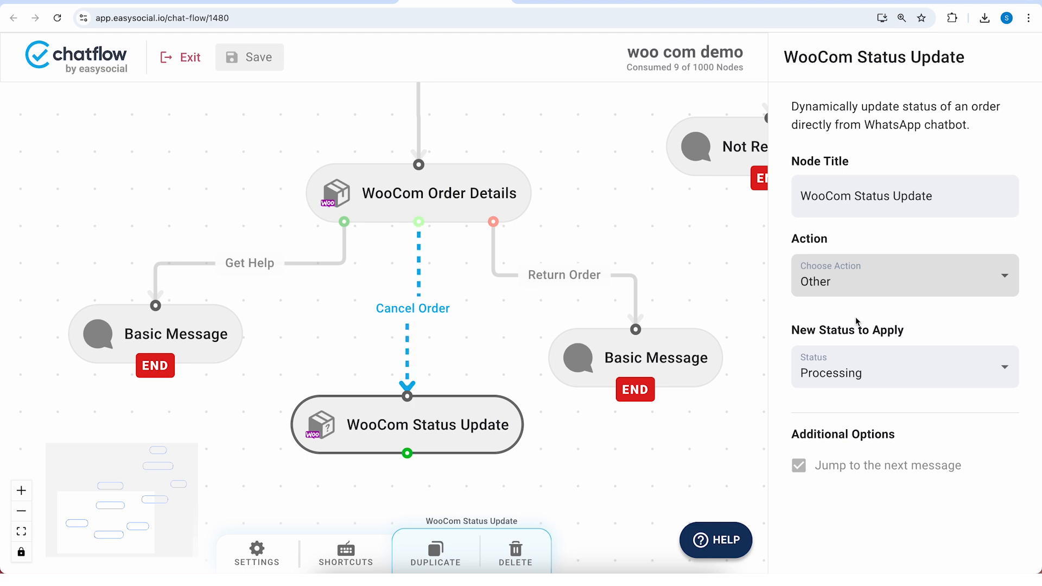
# Set the status update action to Cancellation, with Processing mapped to cancellation intent, and the new status to Cancellation Requested
pyautogui.doubleClick(836, 273)
pyautogui.click(837, 283)
pyautogui.click(866, 263)
pyautogui.click(851, 344)
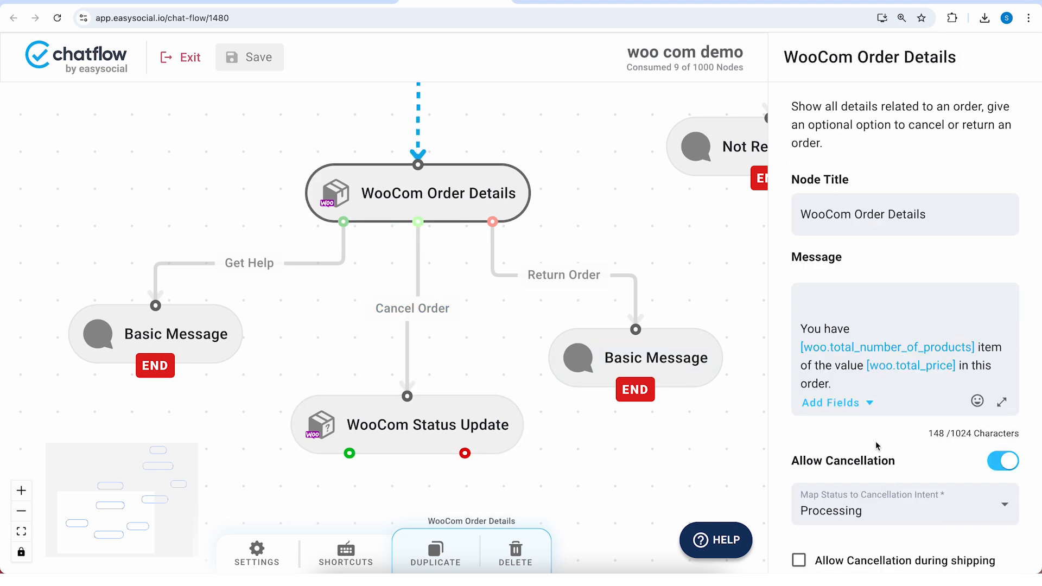
pyautogui.scroll(-2, 868, 447)
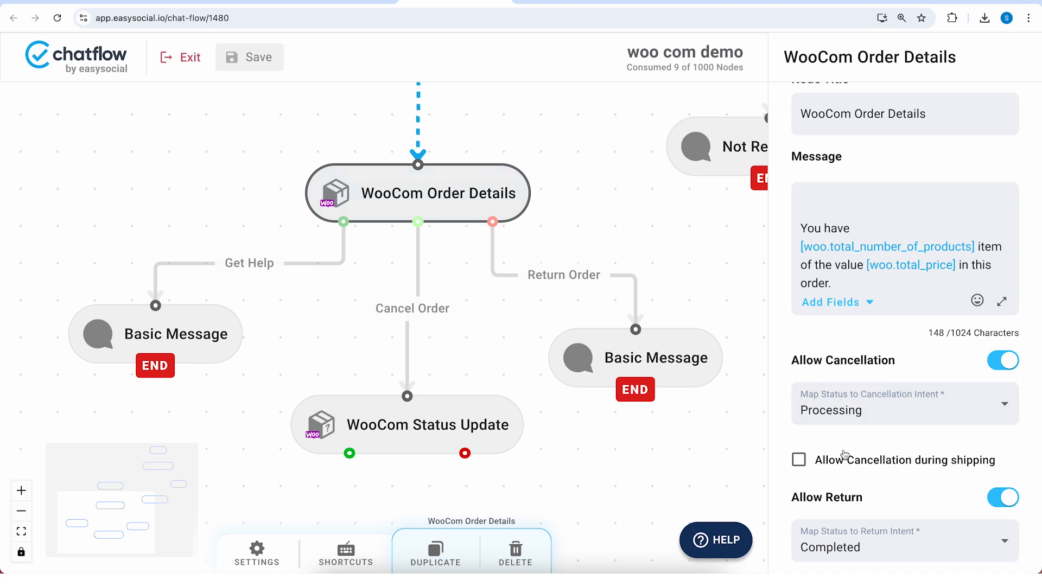
pyautogui.click(442, 419)
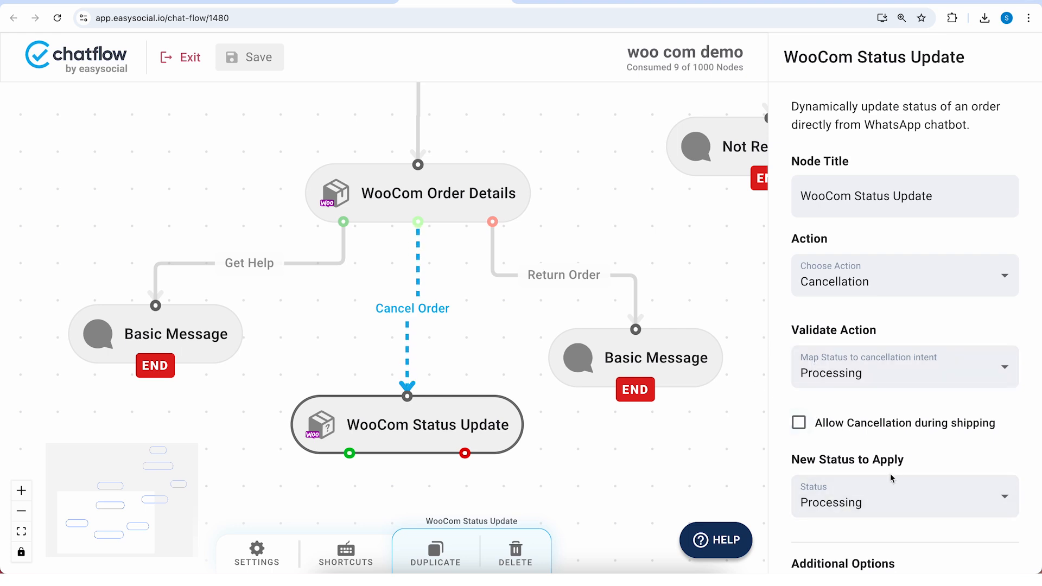
pyautogui.click(867, 502)
pyautogui.click(860, 521)
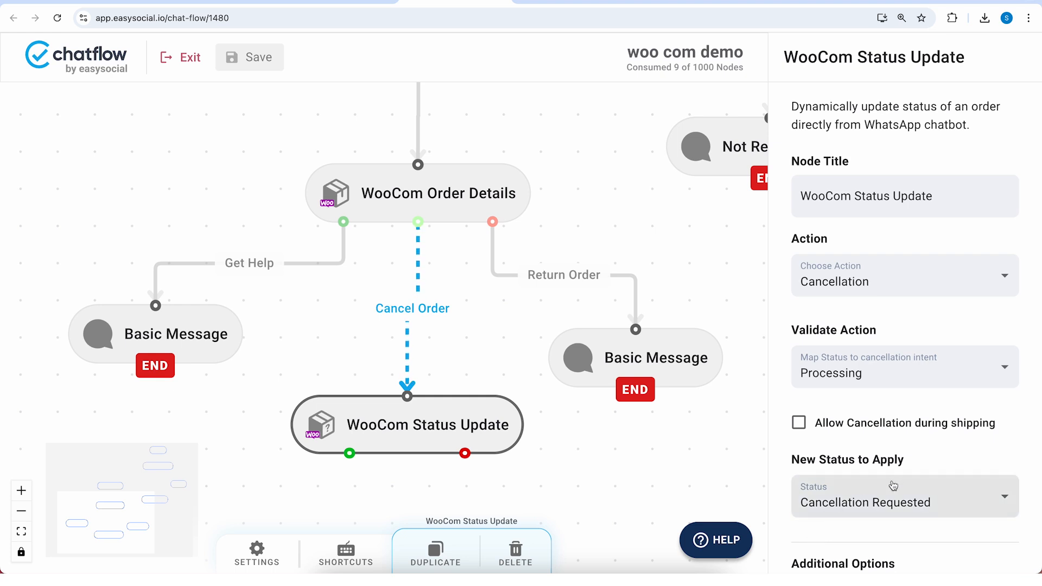
# Add a Basic Message node below WooCom Status Update and connect it to the Eligible output
pyautogui.moveTo(653, 464); pyautogui.dragTo(728, 315)
pyautogui.moveTo(638, 392); pyautogui.dragTo(528, 405)
pyautogui.rightClick(358, 370)
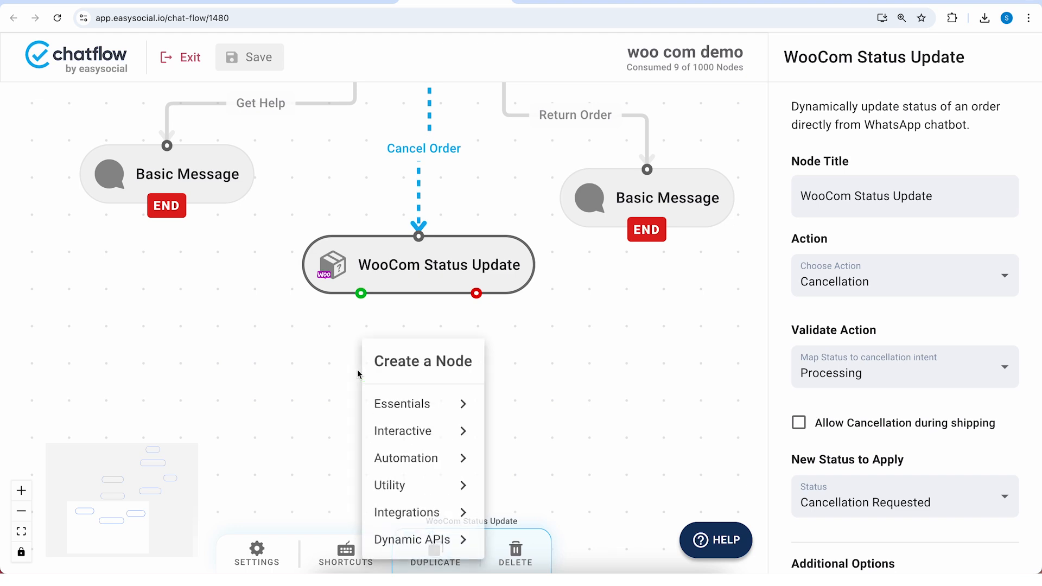
pyautogui.moveTo(442, 404)
pyautogui.click(612, 377)
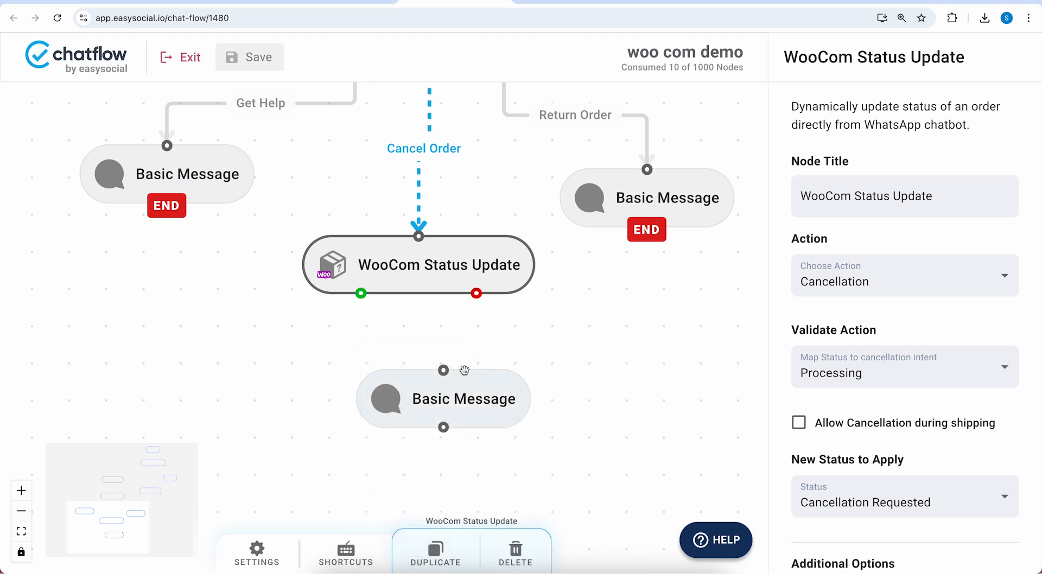
pyautogui.moveTo(444, 398); pyautogui.dragTo(261, 398)
pyautogui.moveTo(361, 295); pyautogui.dragTo(261, 371)
pyautogui.click(314, 398)
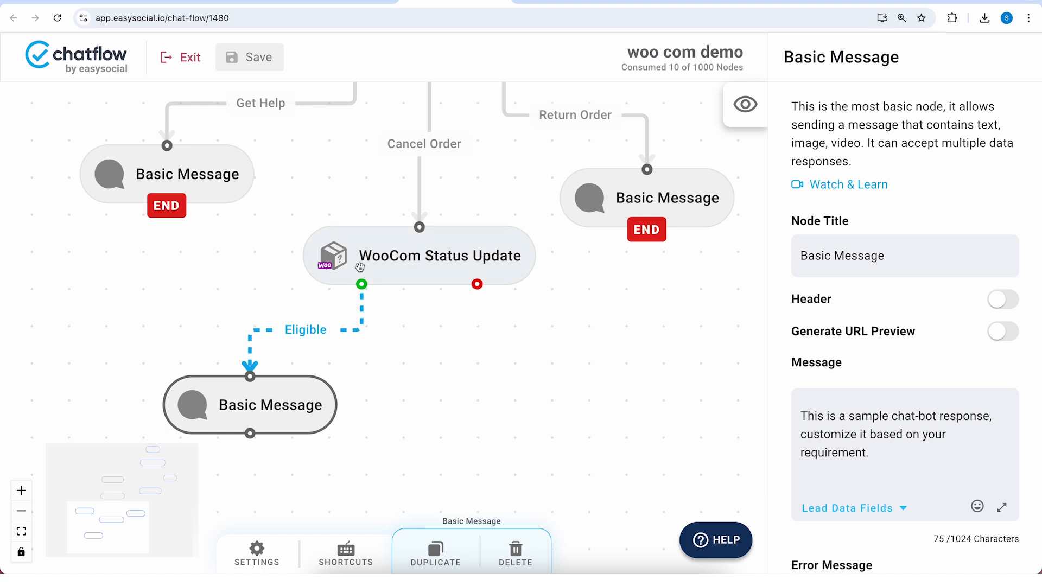
# Add a second Basic Message node beside the first and connect it to the status update's Ineligible output
pyautogui.rightClick(460, 375)
pyautogui.moveTo(531, 404)
pyautogui.click(619, 377)
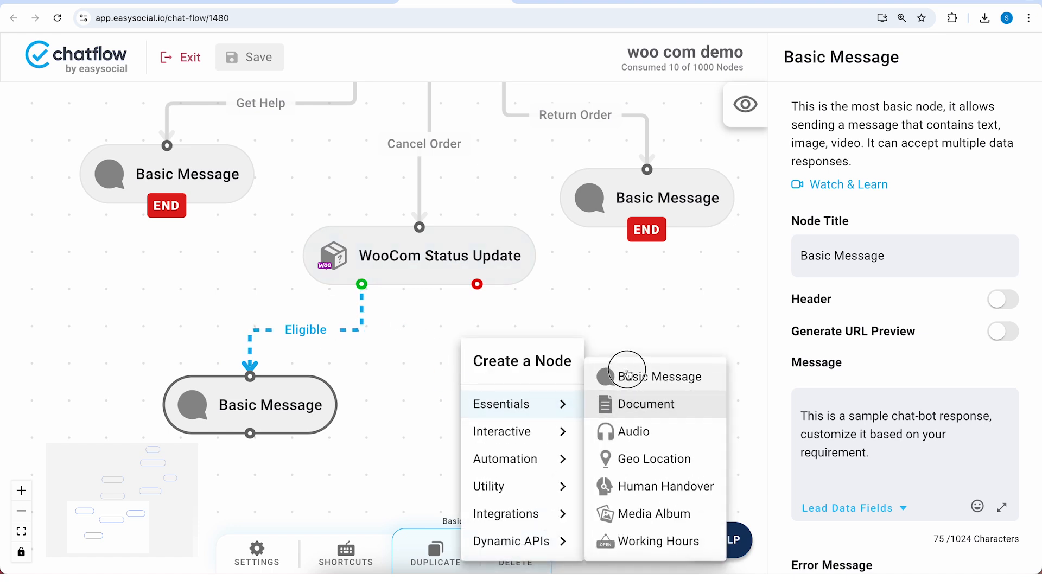
pyautogui.moveTo(383, 437); pyautogui.dragTo(571, 389)
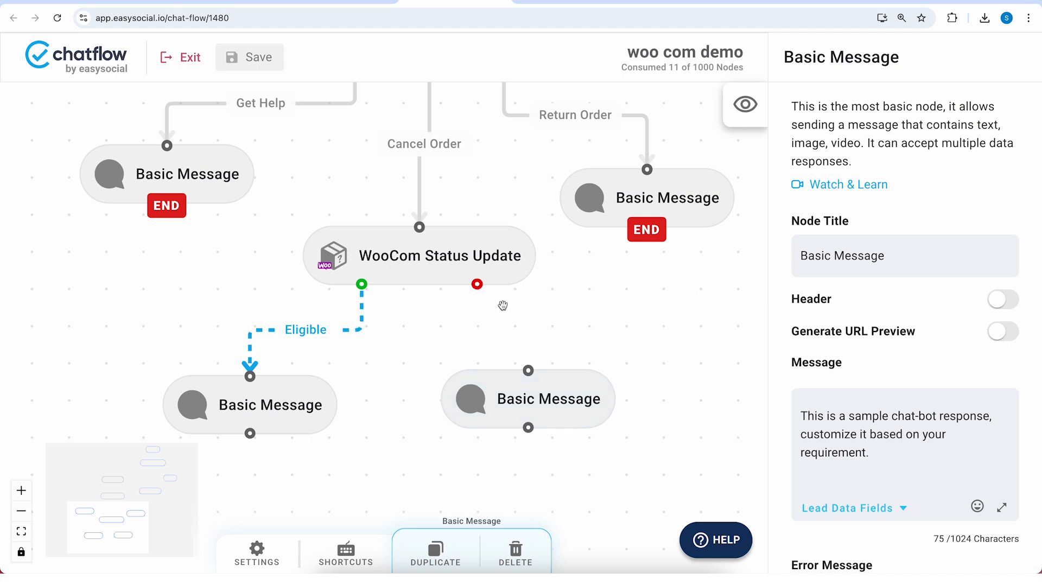
pyautogui.moveTo(480, 286); pyautogui.dragTo(528, 372)
# Set the Eligible node's message to "Your request to cancel order has been accepted.", mark it as an end node and shift it slightly down
pyautogui.click(511, 247)
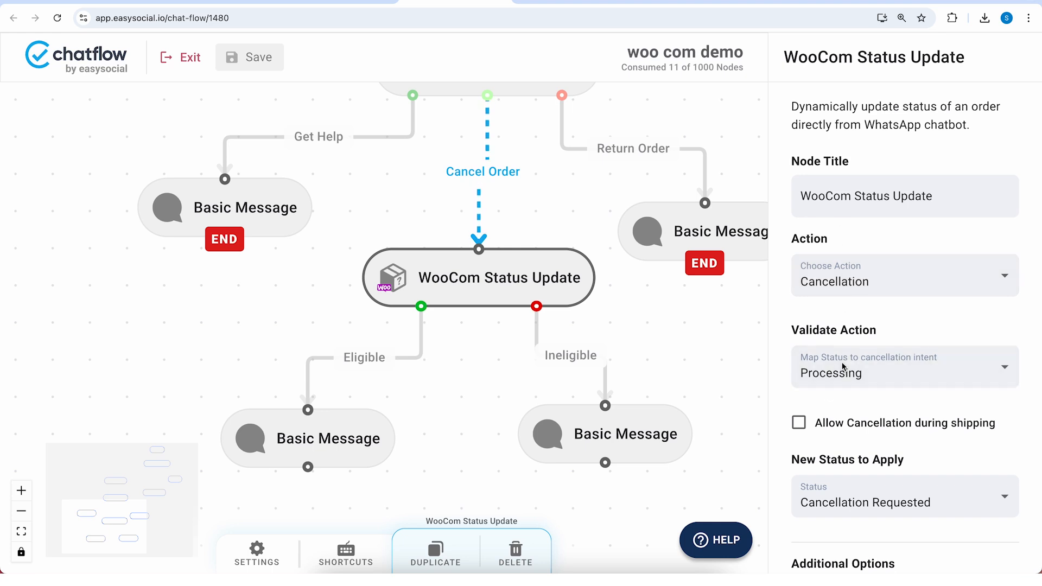
pyautogui.scroll(-1, 896, 464)
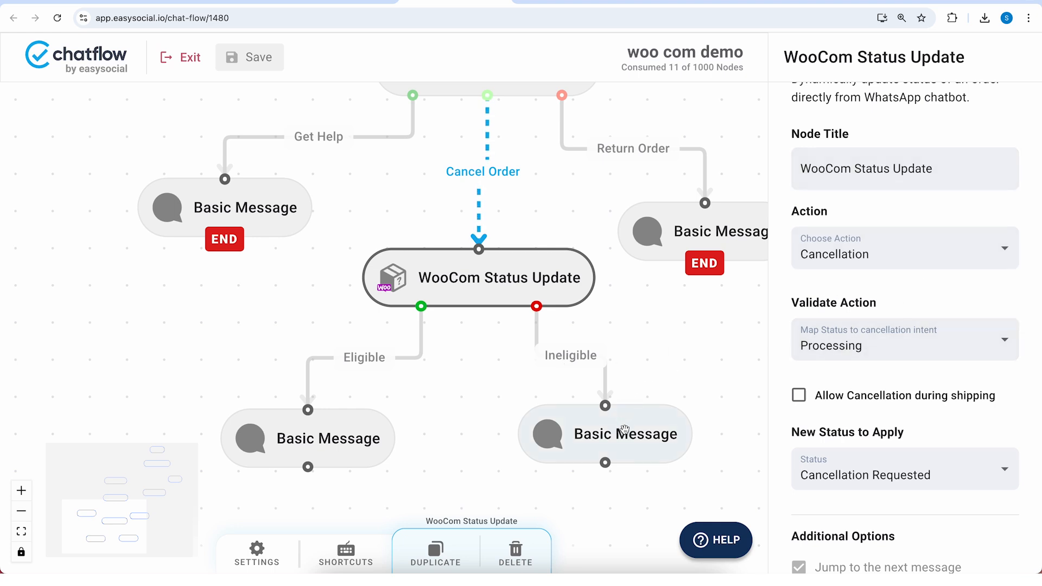
pyautogui.scroll(-3, 342, 288)
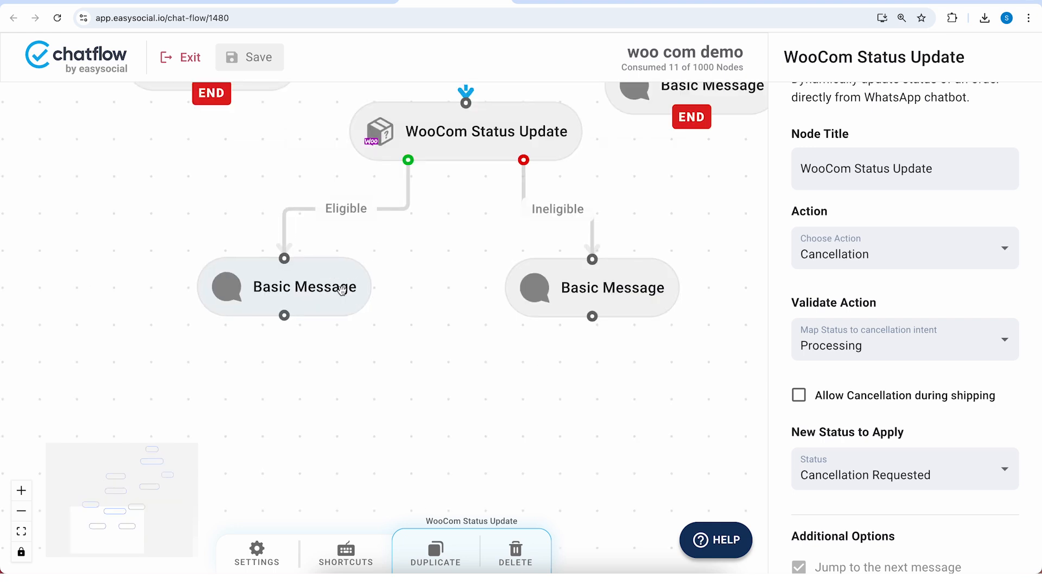
pyautogui.click(311, 285)
pyautogui.click(796, 412)
pyautogui.hotkey('ctrl', 'a')
pyautogui.write('Your request to cancel order has been accepted.')
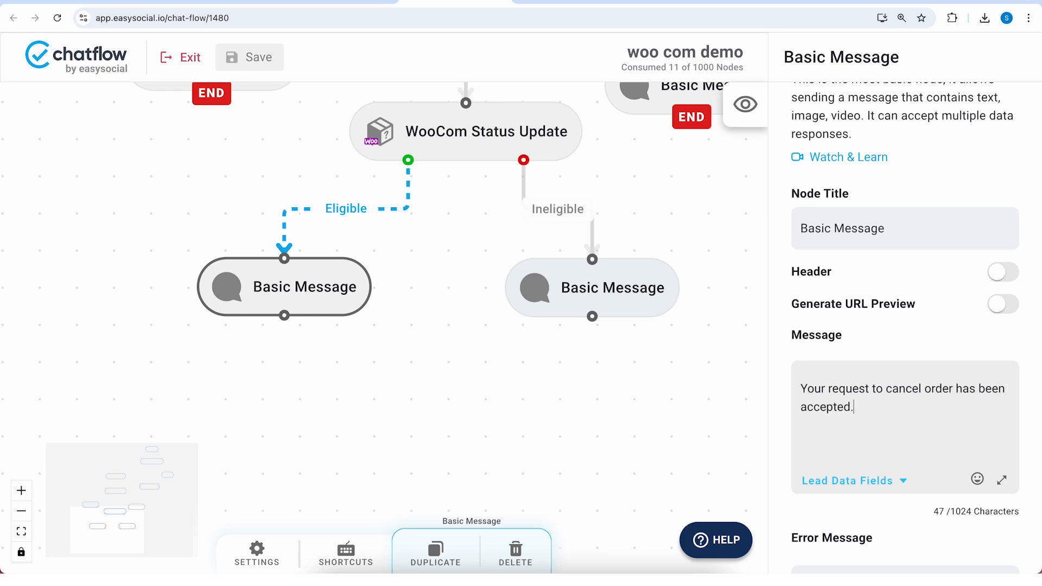
pyautogui.scroll(-10, 907, 400)
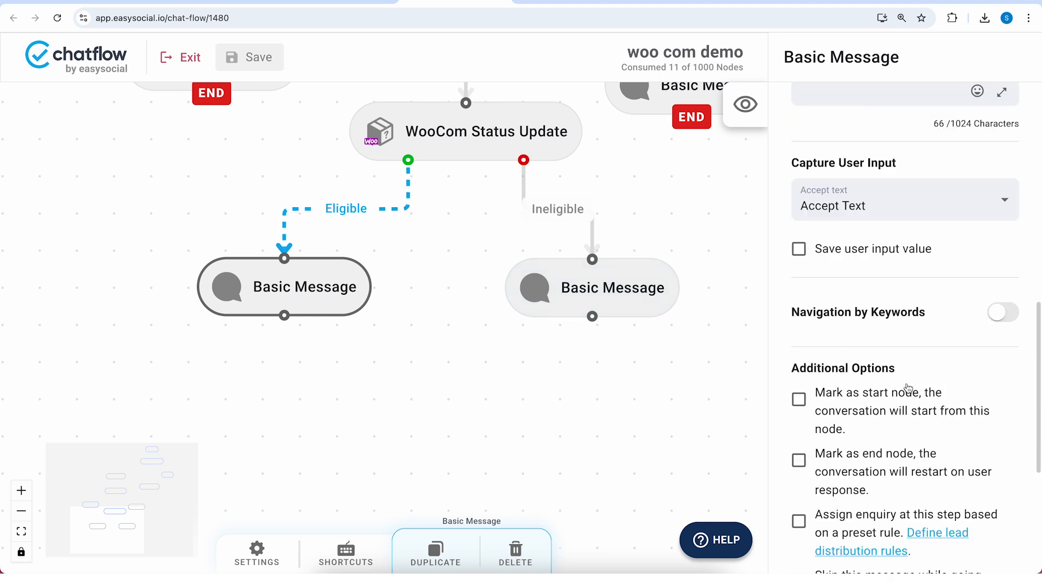
pyautogui.click(879, 454)
pyautogui.moveTo(340, 287); pyautogui.dragTo(342, 312)
# Set the Ineligible node's message to "Sorry your order can't be cancelled.", mark it as an end node and save the flow
pyautogui.click(573, 310)
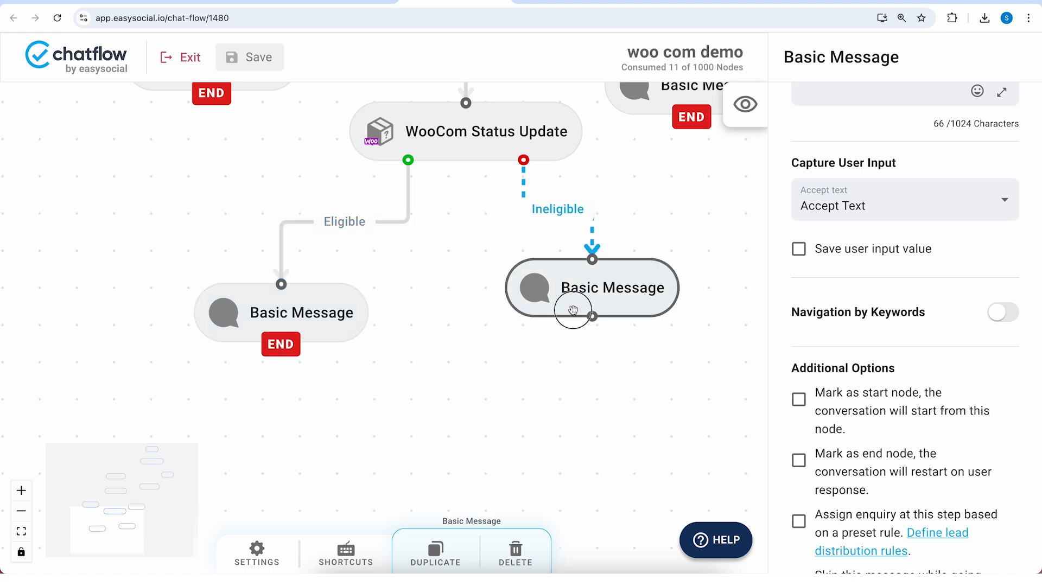
pyautogui.scroll(8, 804, 275)
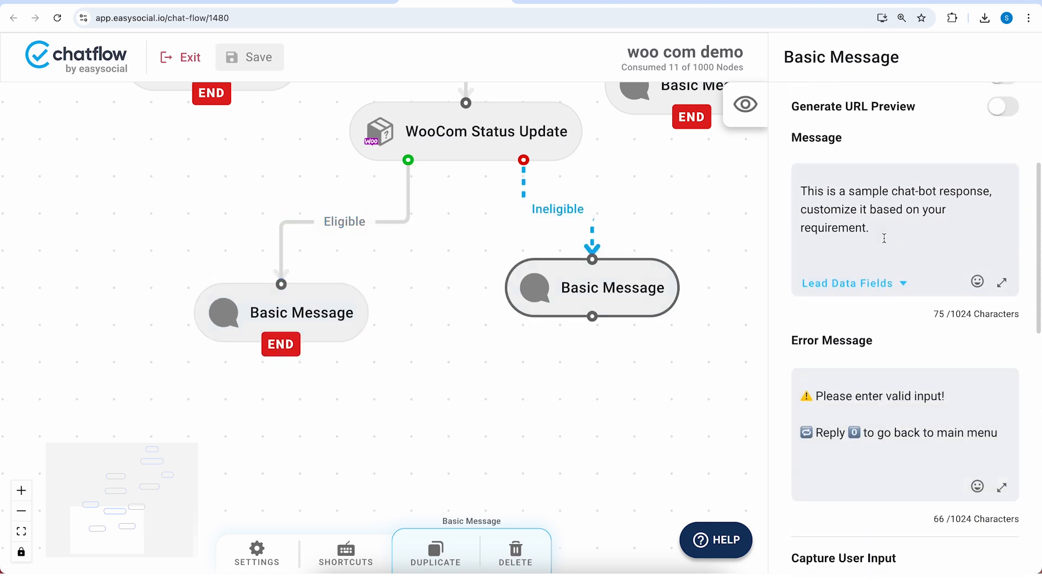
pyautogui.click(855, 238)
pyautogui.hotkey('ctrl', 'a')
pyautogui.write('S')
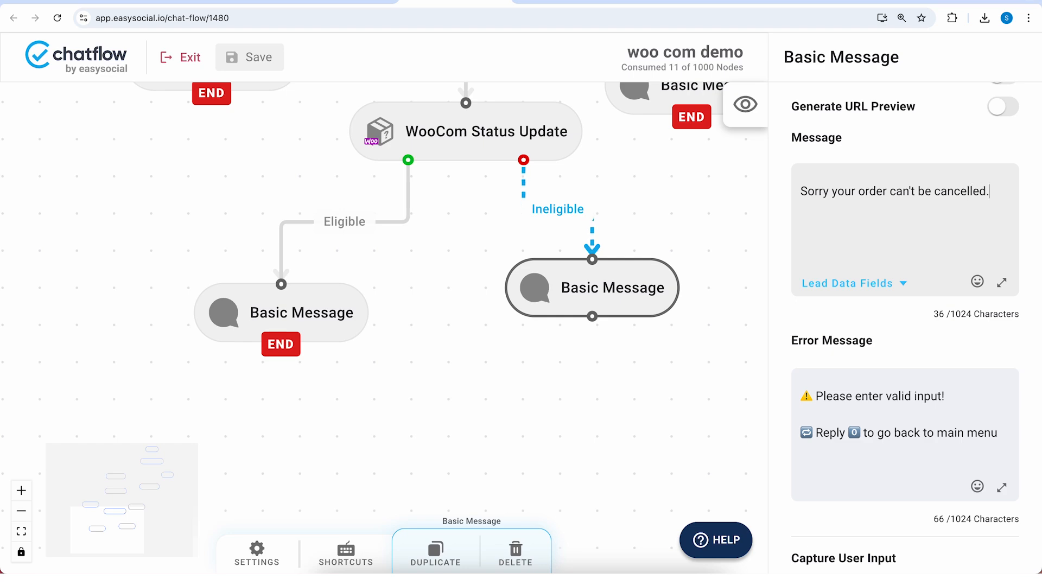
pyautogui.scroll(-8, 790, 262)
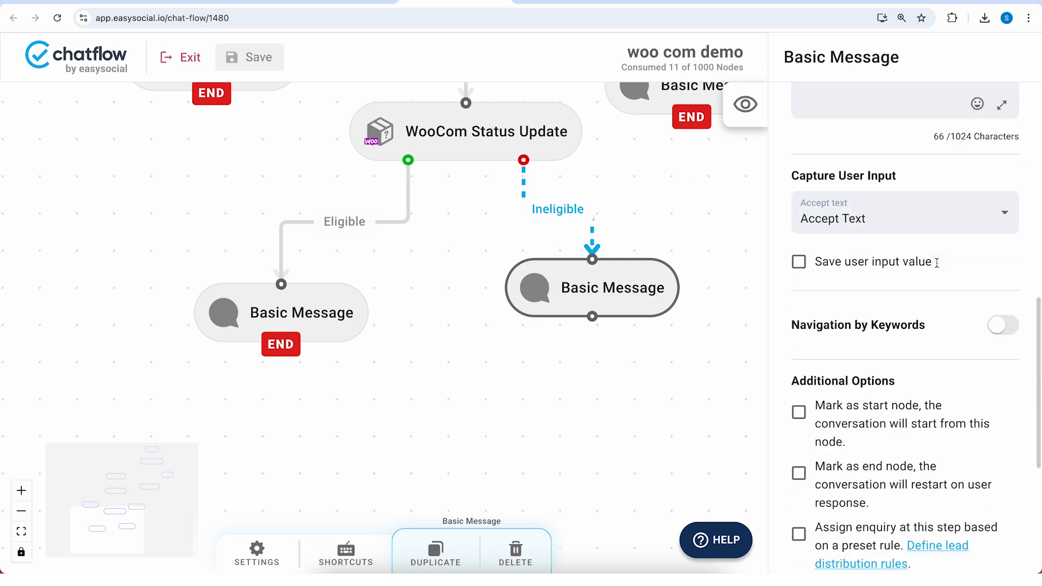
pyautogui.click(860, 374)
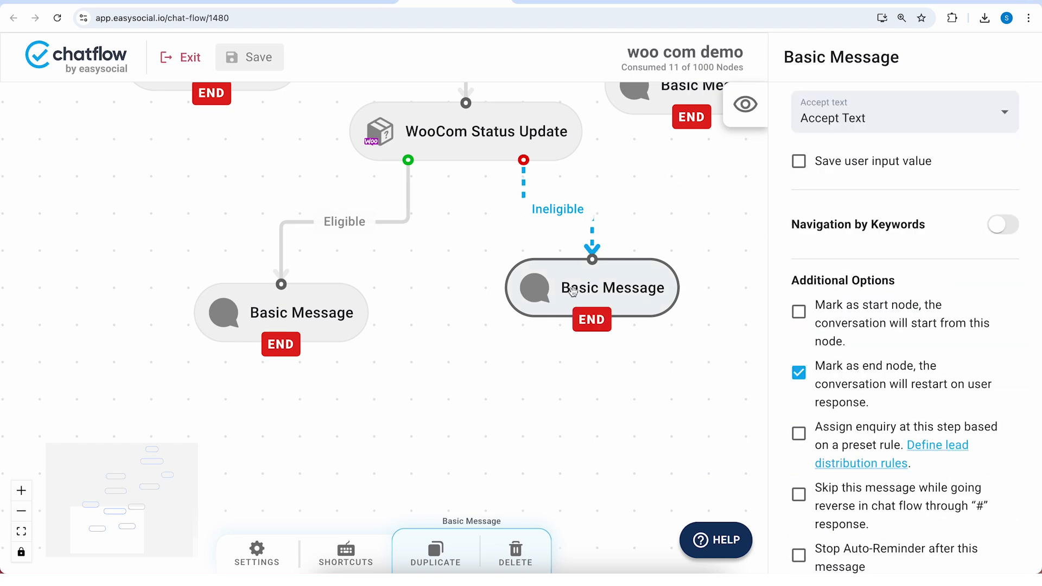
pyautogui.moveTo(609, 274); pyautogui.dragTo(609, 304)
pyautogui.click(271, 64)
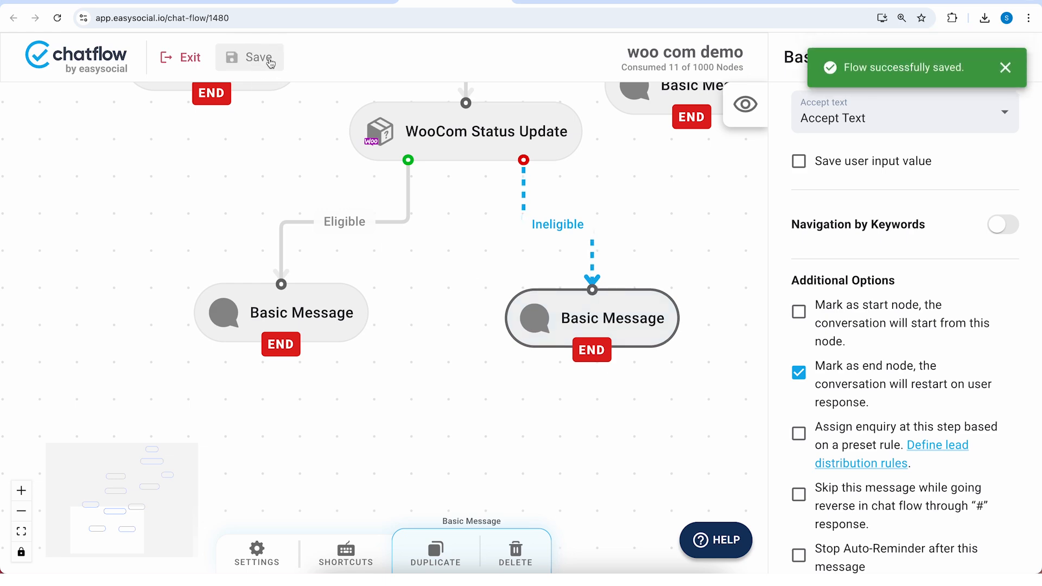
# Switch to WhatsApp Web, restart the chat with 0, send the first listed order from View Orders and open the reply's Order Options
pyautogui.moveTo(440, 196); pyautogui.dragTo(358, 391)
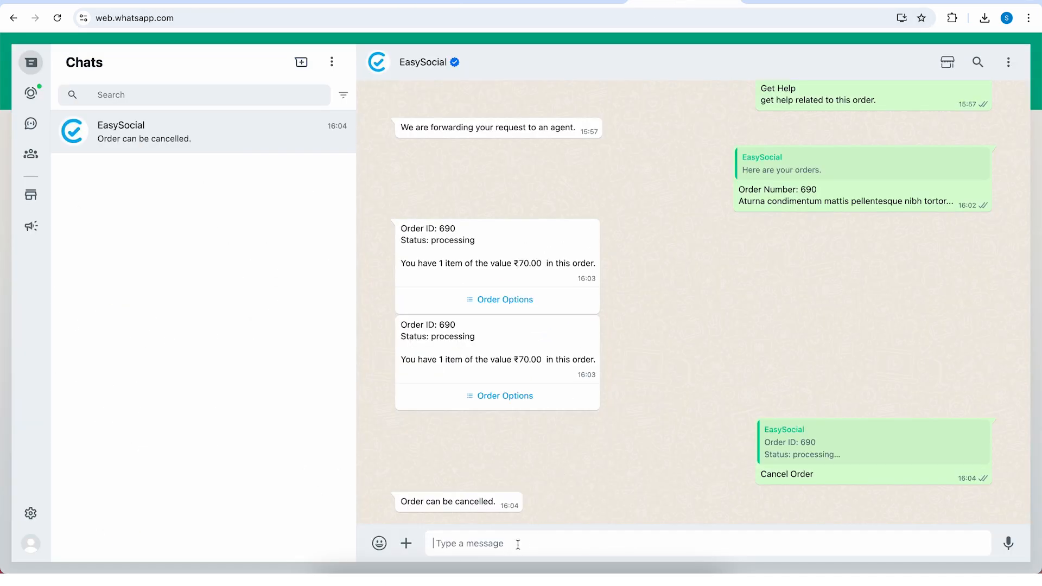
pyautogui.write('0')
pyautogui.press('Return')
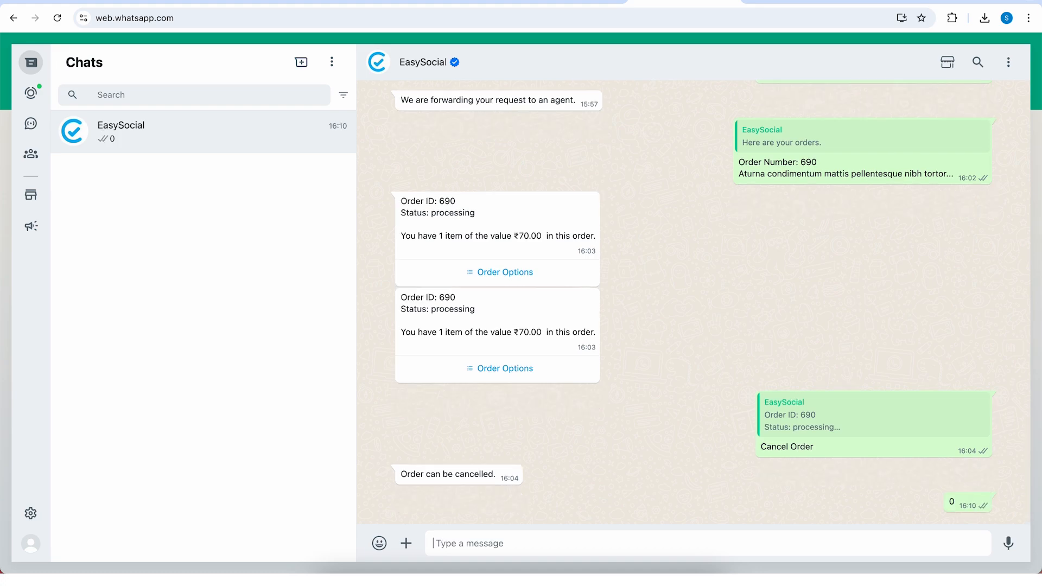
pyautogui.click(523, 501)
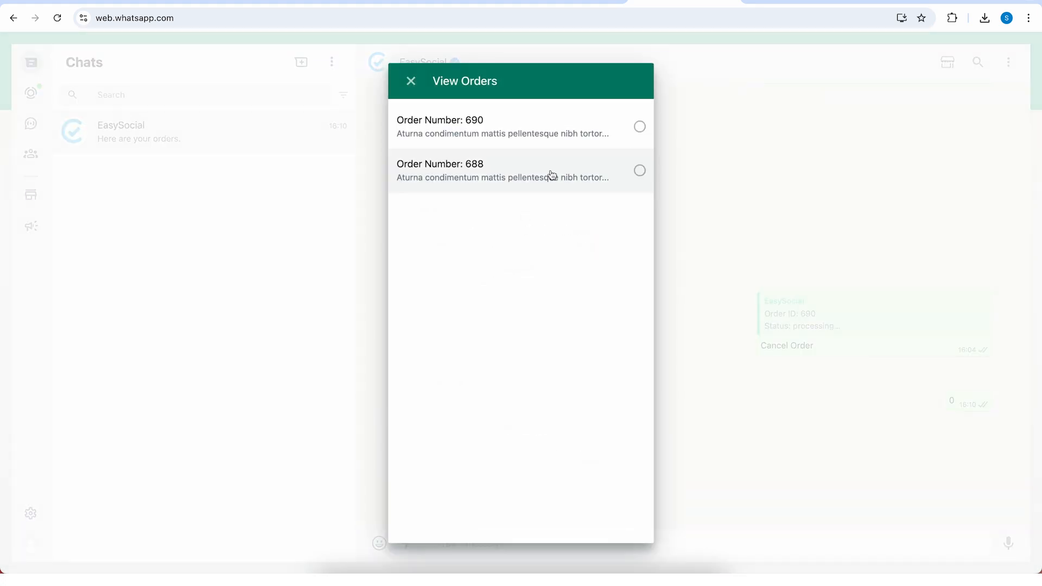
pyautogui.click(575, 137)
pyautogui.click(615, 506)
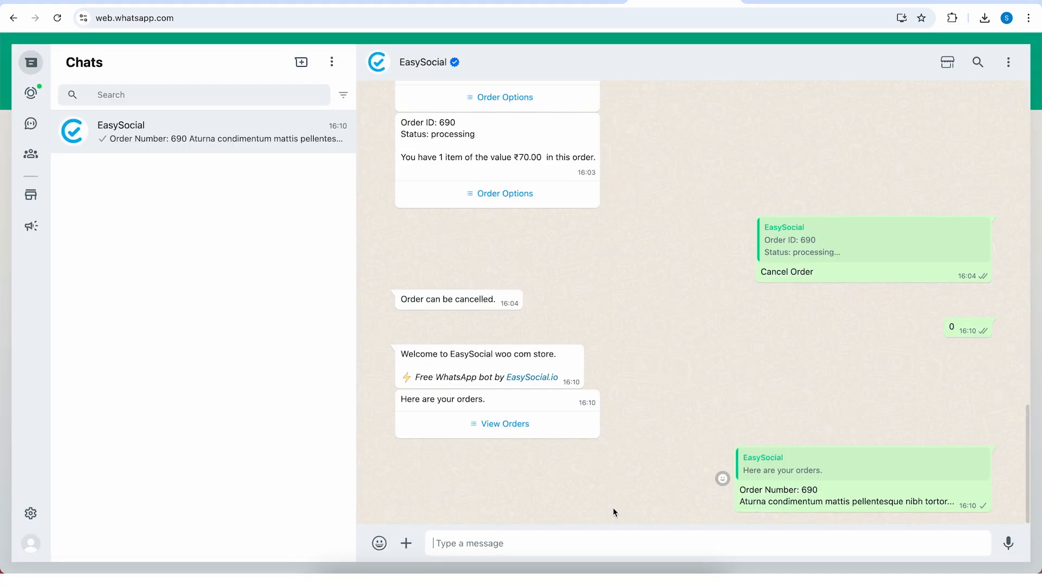
pyautogui.click(496, 498)
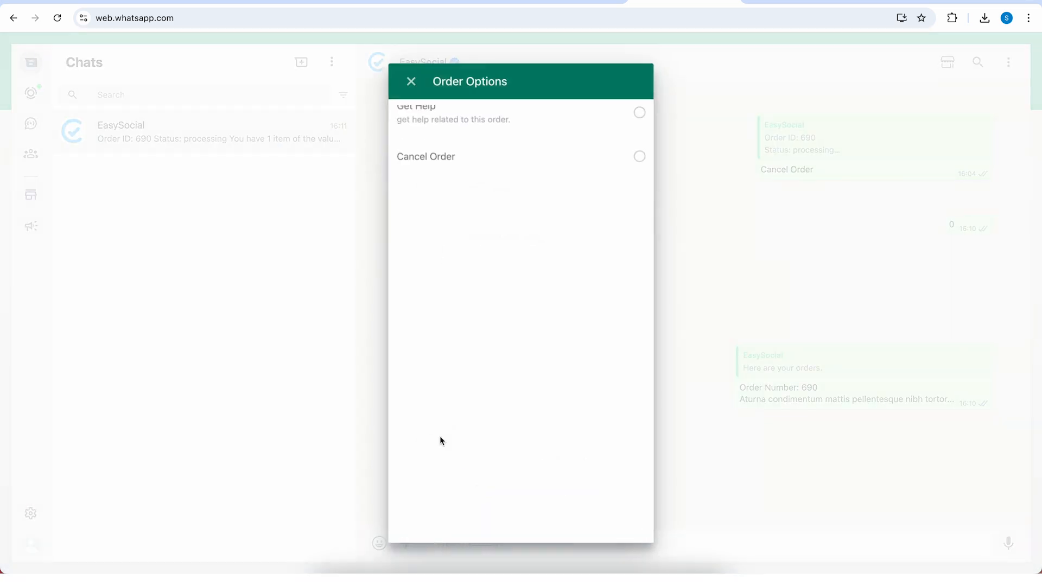
# Send the Cancel Order option, switch to the WooCommerce Orders page and reload it to check the first order's status
pyautogui.click(501, 183)
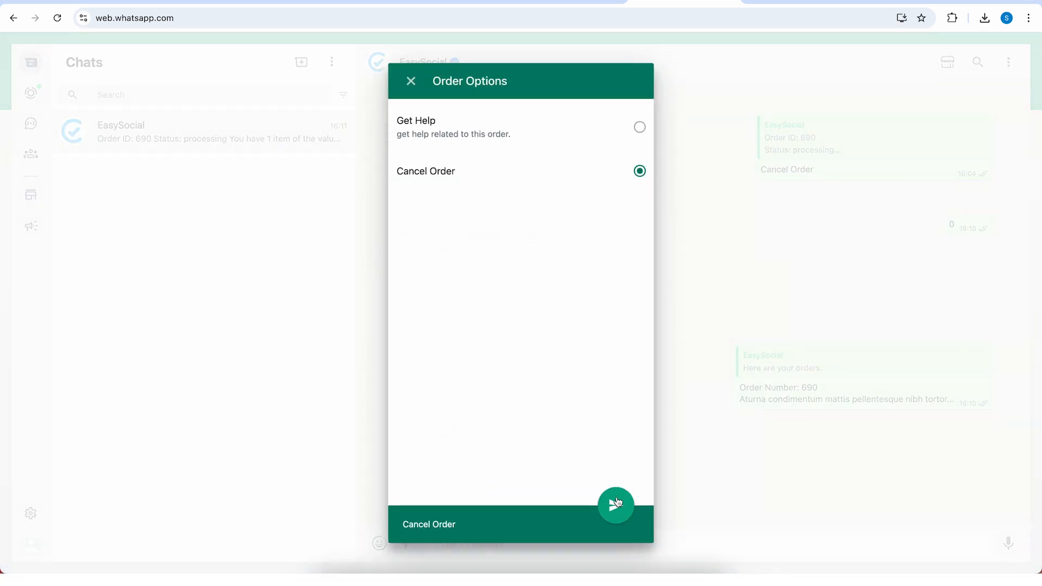
pyautogui.click(617, 504)
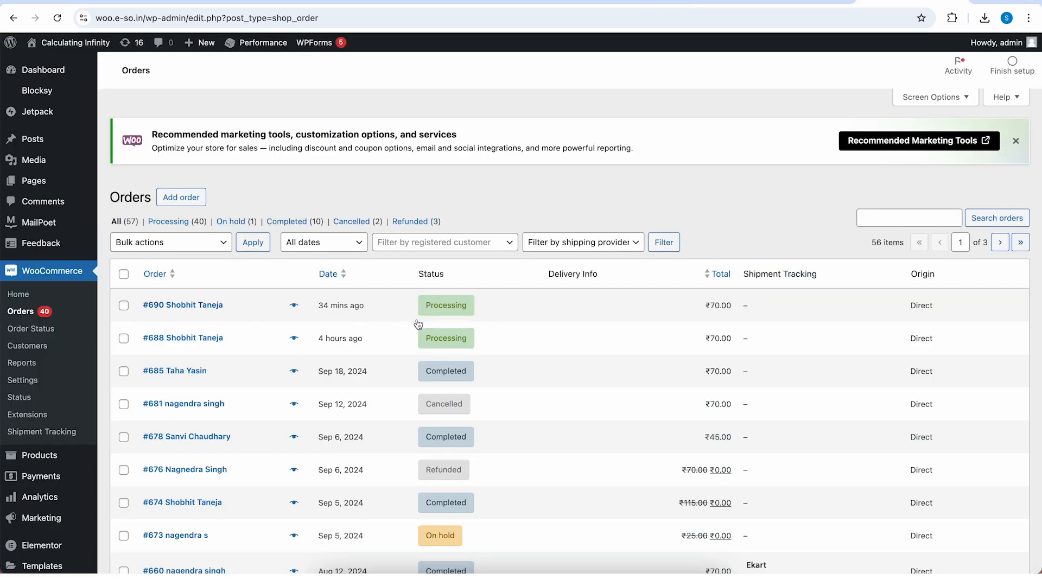
pyautogui.moveTo(461, 316)
pyautogui.click(57, 18)
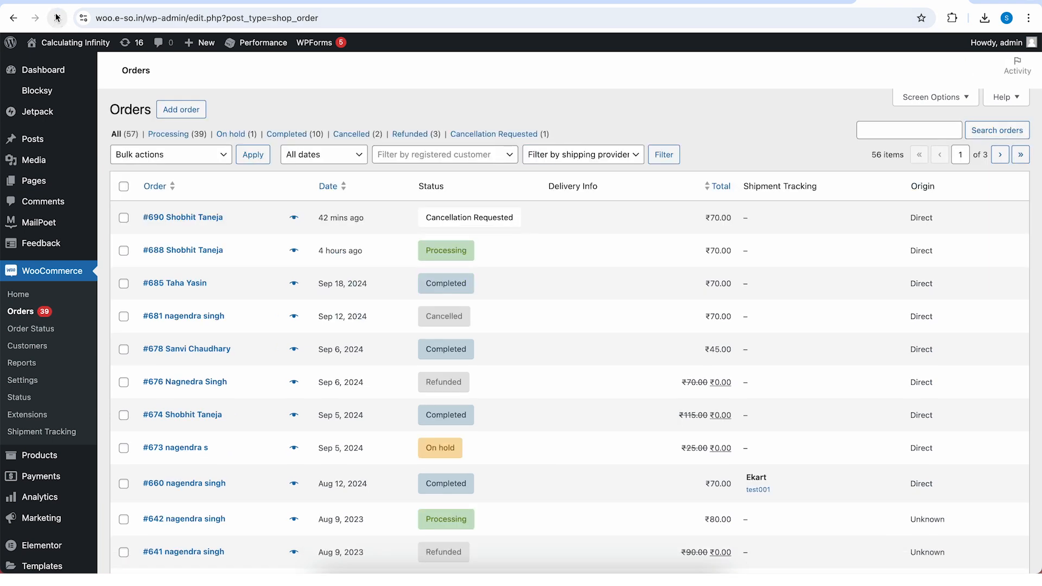
pyautogui.moveTo(508, 219)
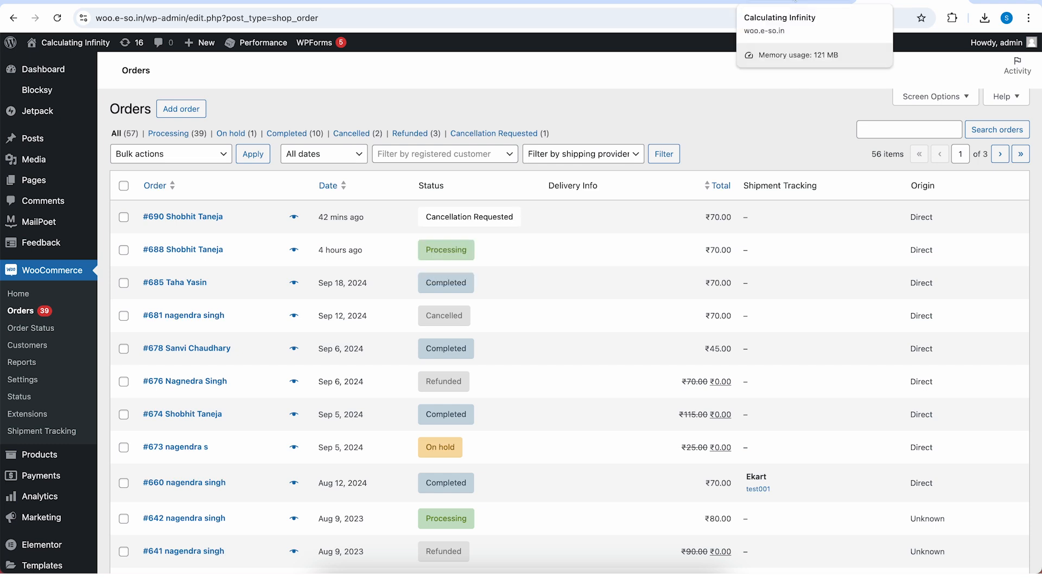
# Switch back to WhatsApp Web and send Cancel Order again from the same order's Order Options
pyautogui.click(695, 3)
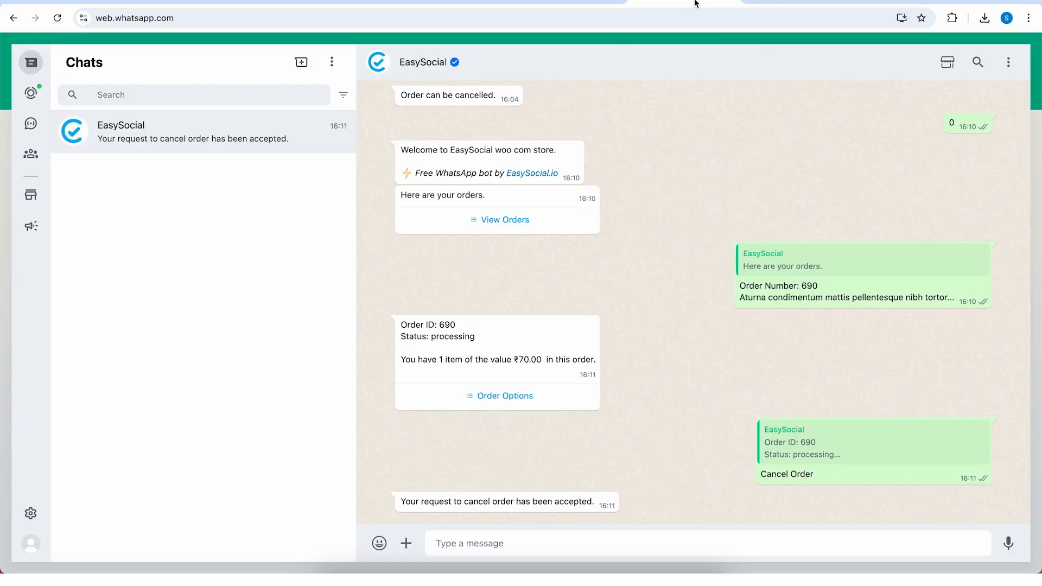
pyautogui.click(541, 401)
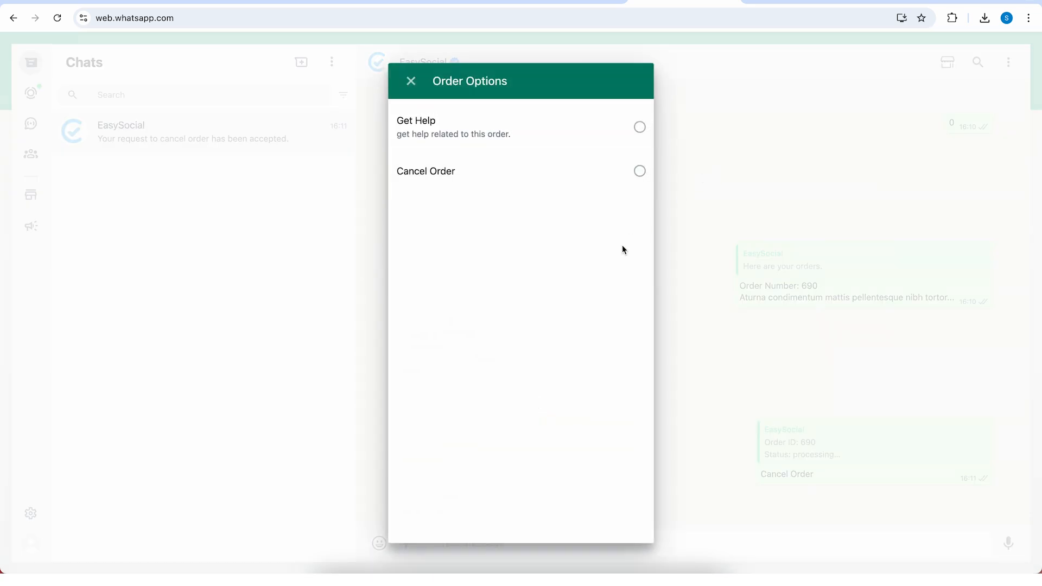
pyautogui.click(575, 180)
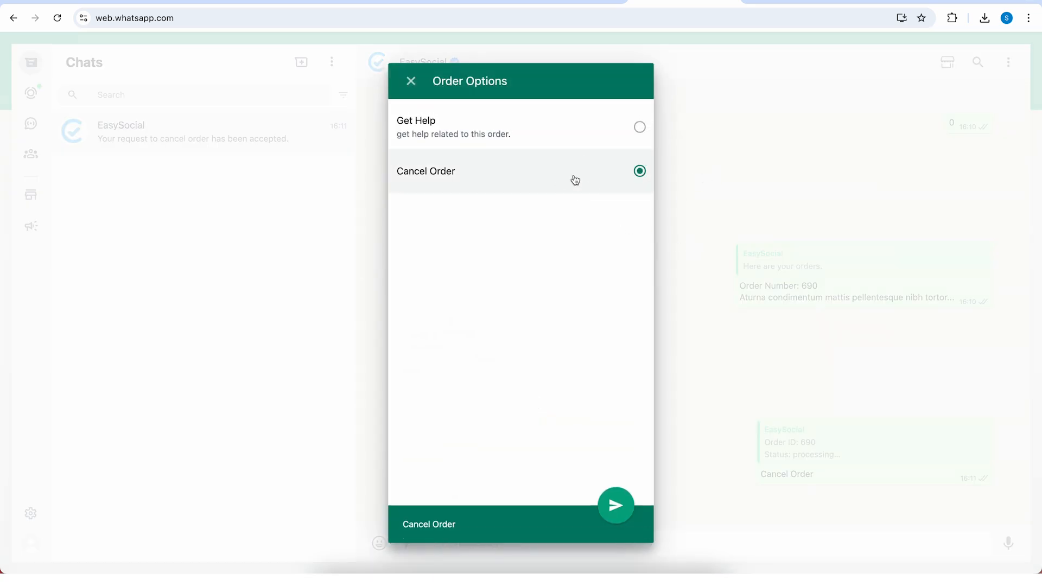
pyautogui.click(630, 512)
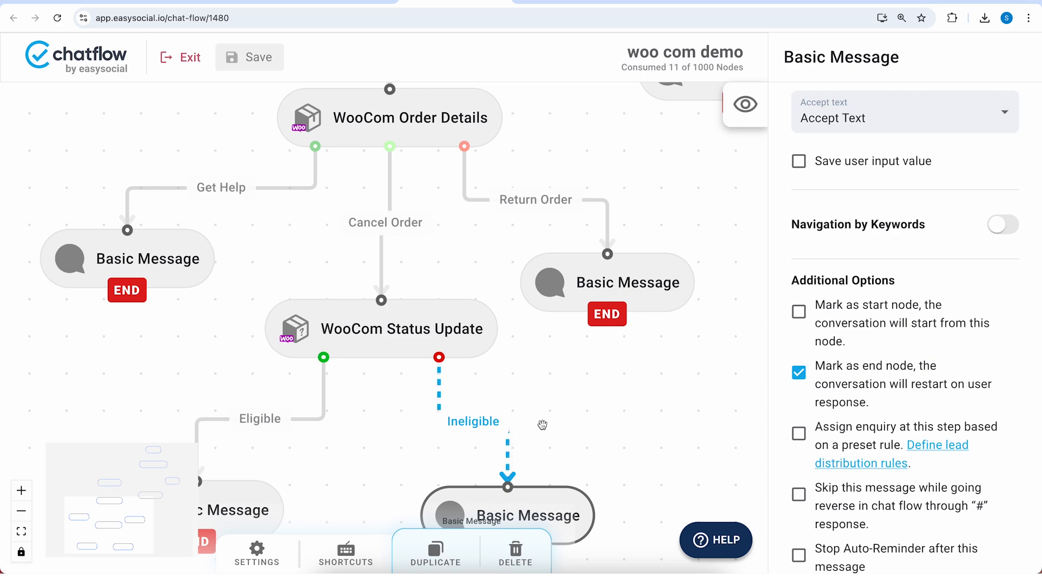
pyautogui.moveTo(582, 447); pyautogui.dragTo(610, 342)
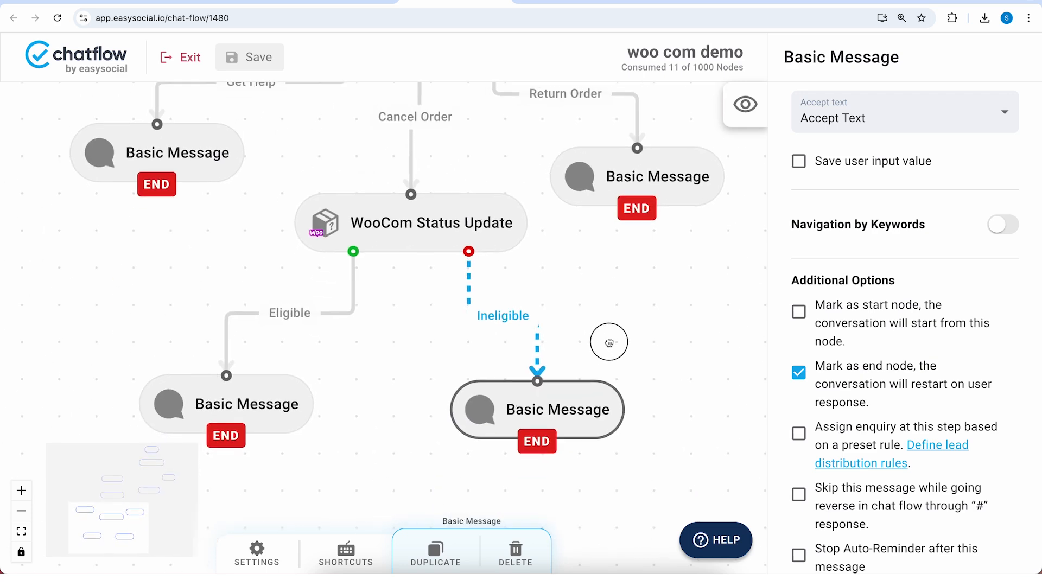